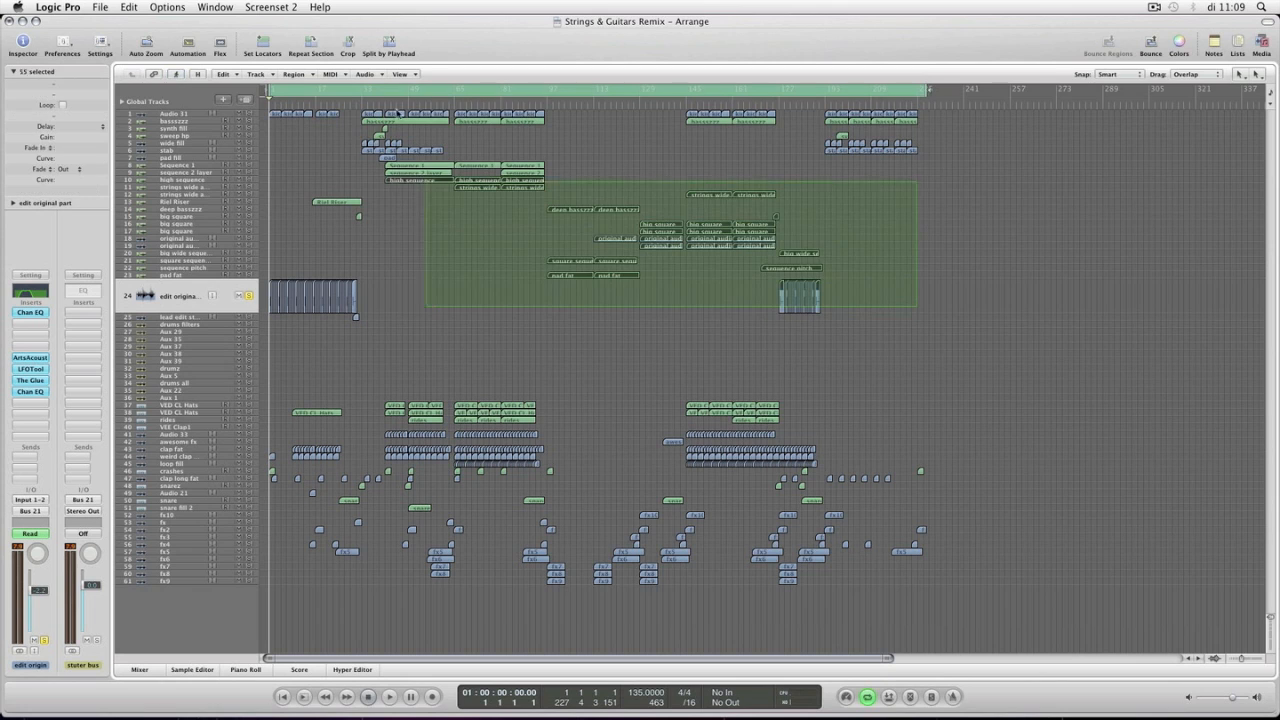
click(401, 224)
drag(874, 378, 222, 464)
drag(980, 475, 306, 625)
click(420, 622)
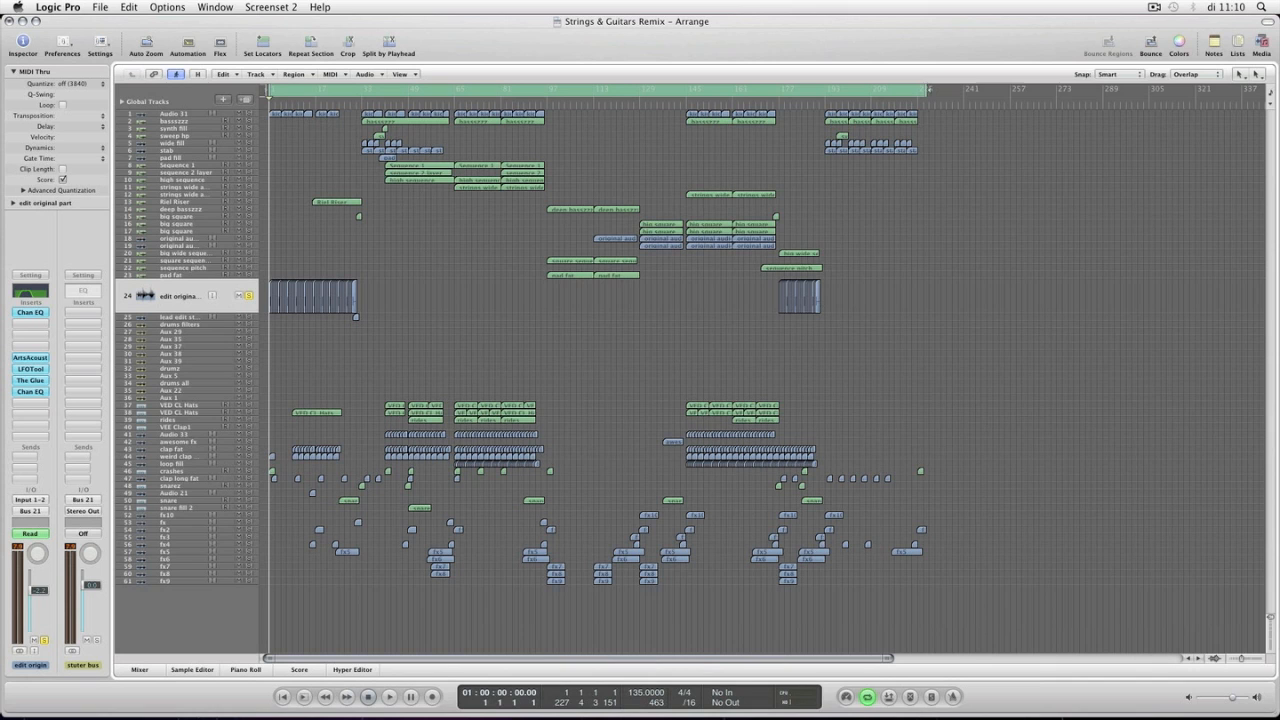
key(super+Right)
key(super+a)
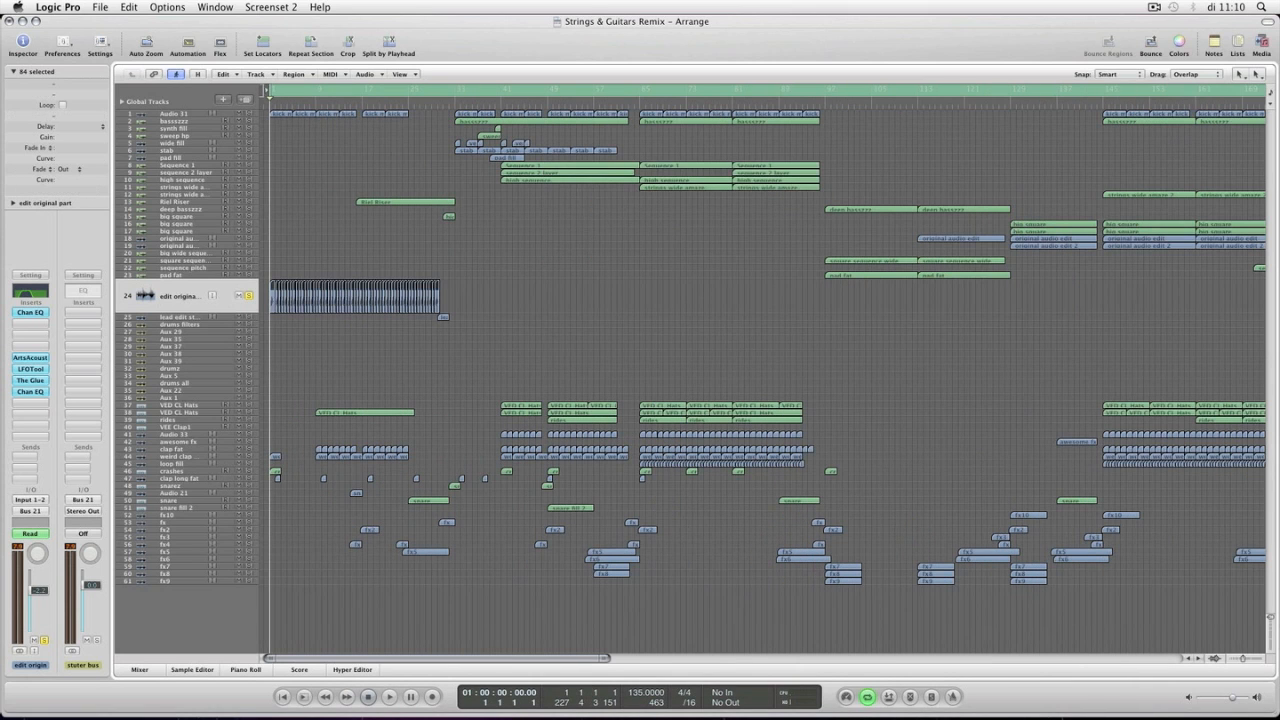
key(shift+super+a)
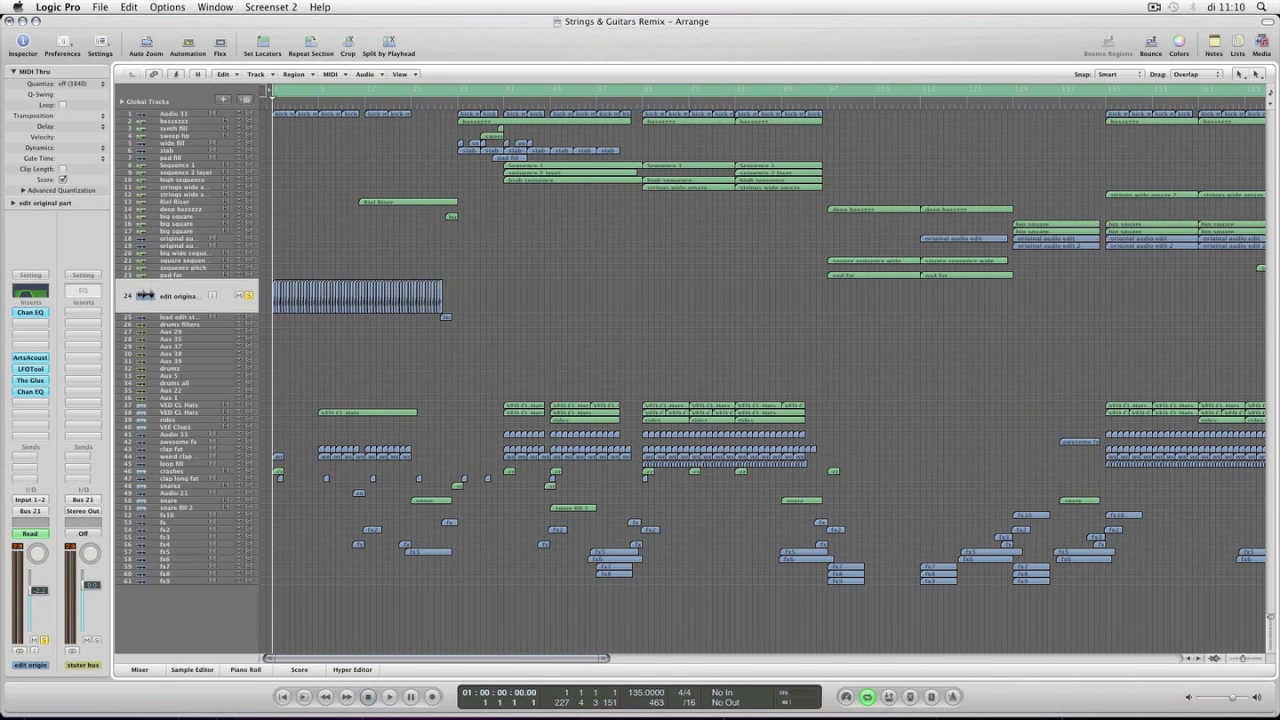
- Open the kick mainsz region of the Audio 31 track in the sample editor, examine its second kick hit's waveform, and close the editor
key(super+a)
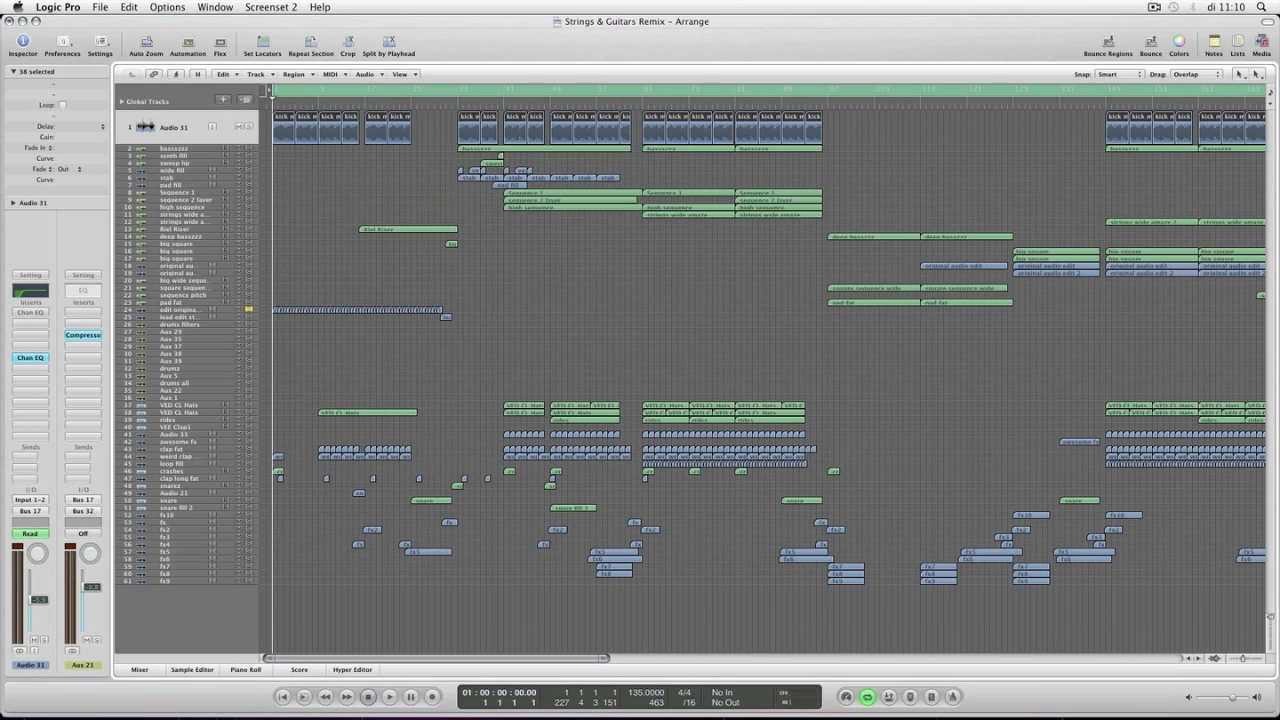
key(super+6)
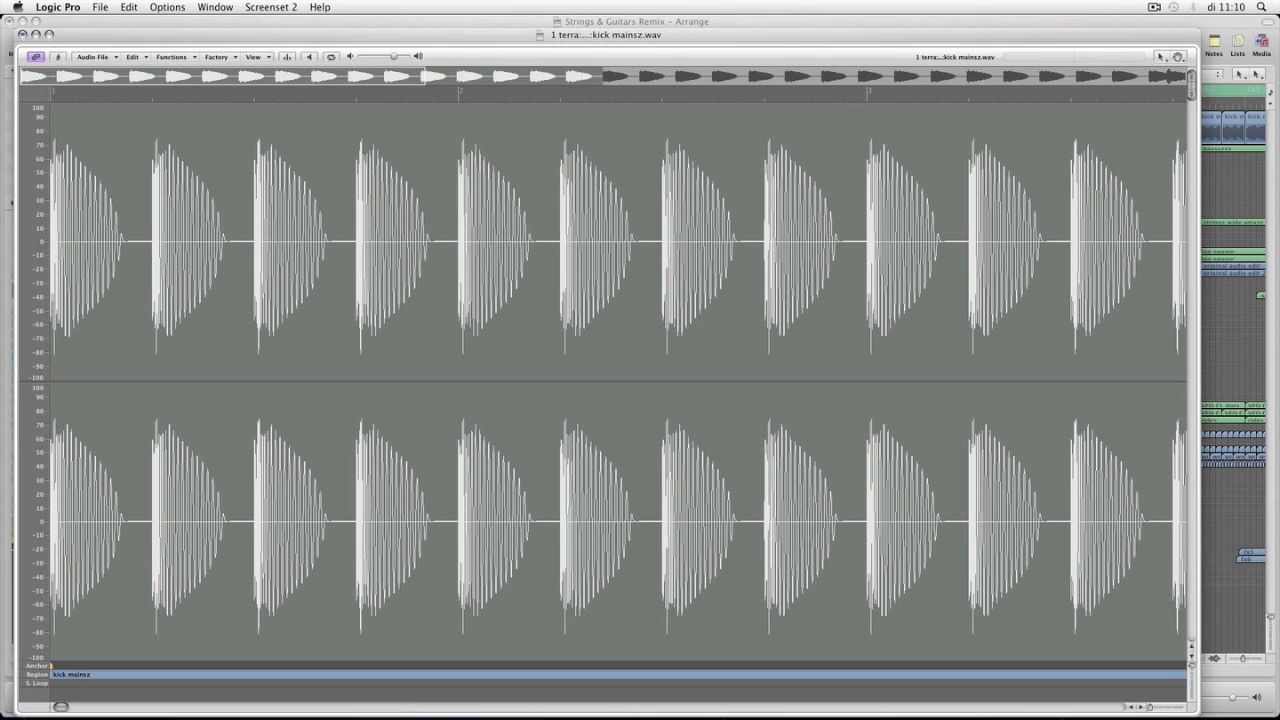
key(ctrl+Right)
key(ctrl+Right)
key(ctrl+Right)
key(ctrl+Left)
drag(456, 316, 820, 316)
key(ctrl+Right)
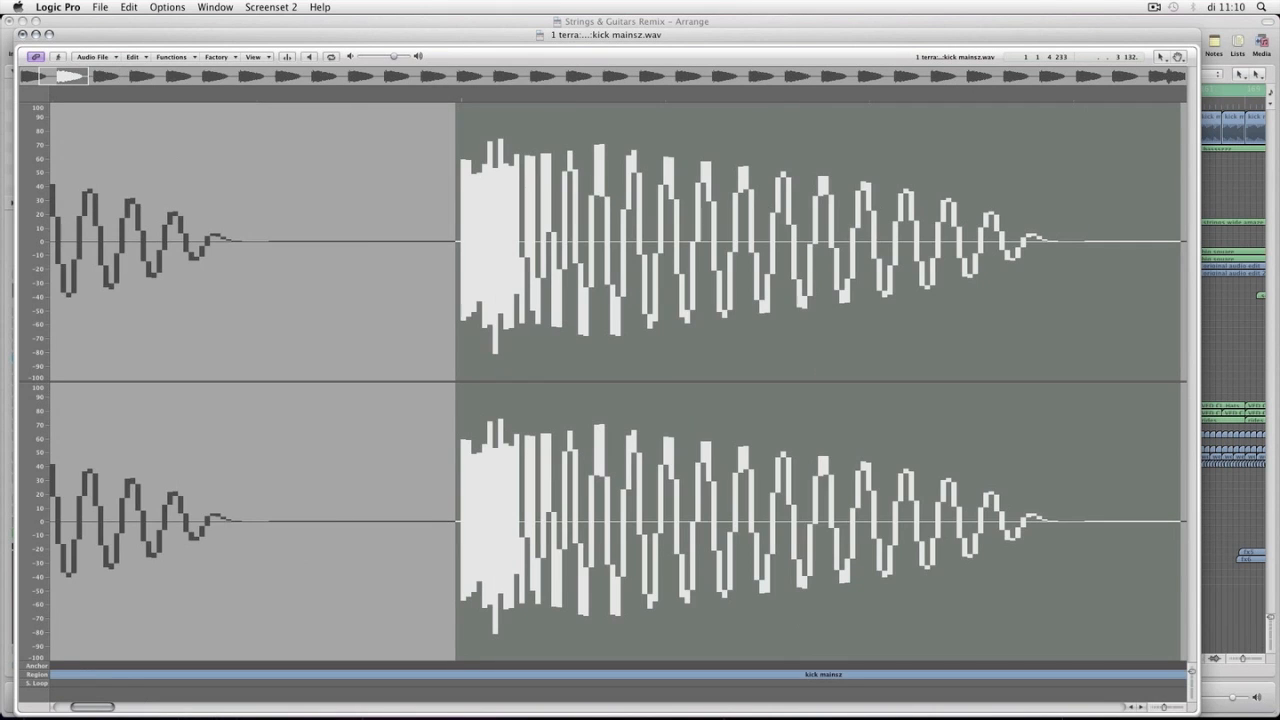
key(ctrl+Left)
key(ctrl+Left)
key(ctrl+Left)
key(ctrl+Left)
key(ctrl+Left)
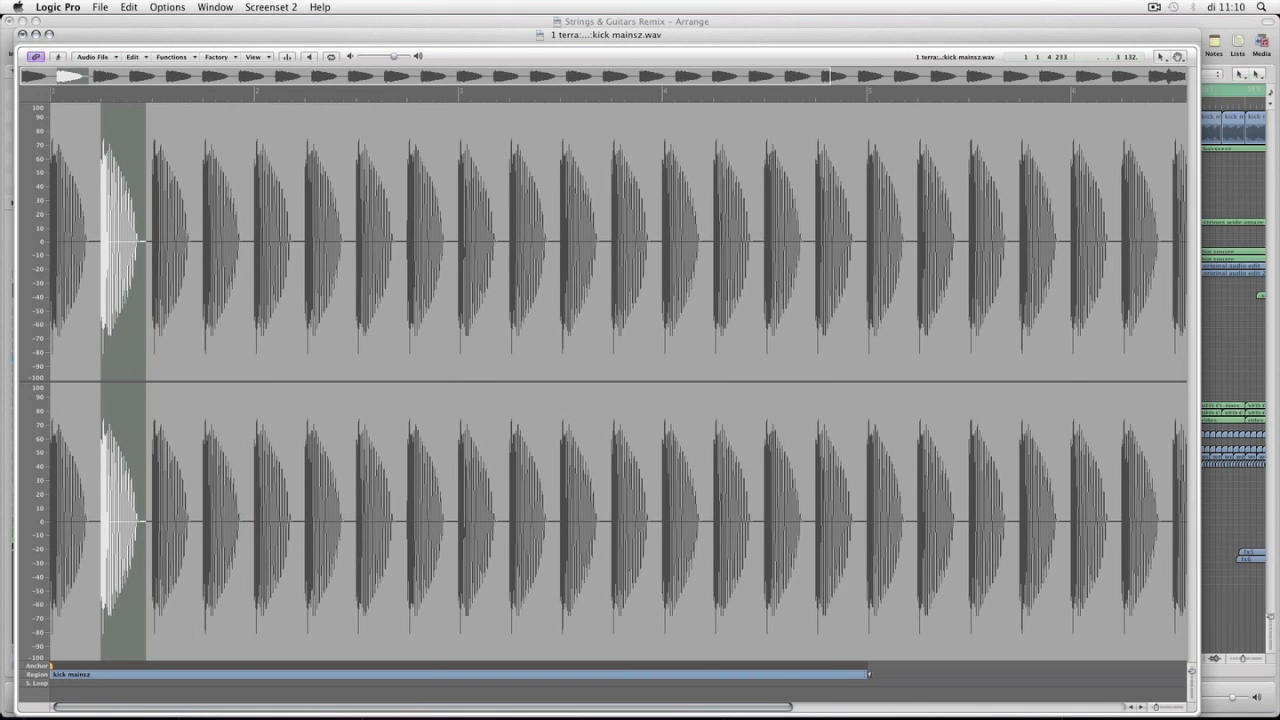
click(22, 34)
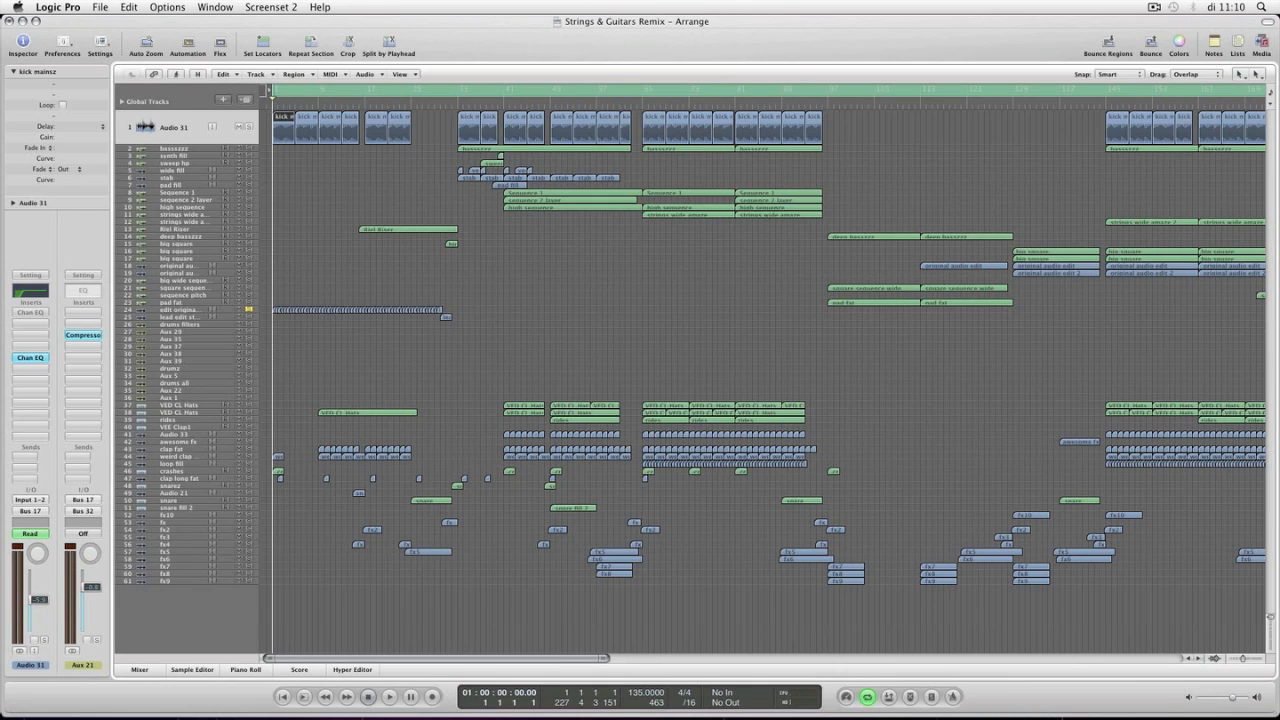
- Review the Channel EQ settings on Audio 31 and the Compressor settings on Aux 21, closing each plug-in window
click(30, 357)
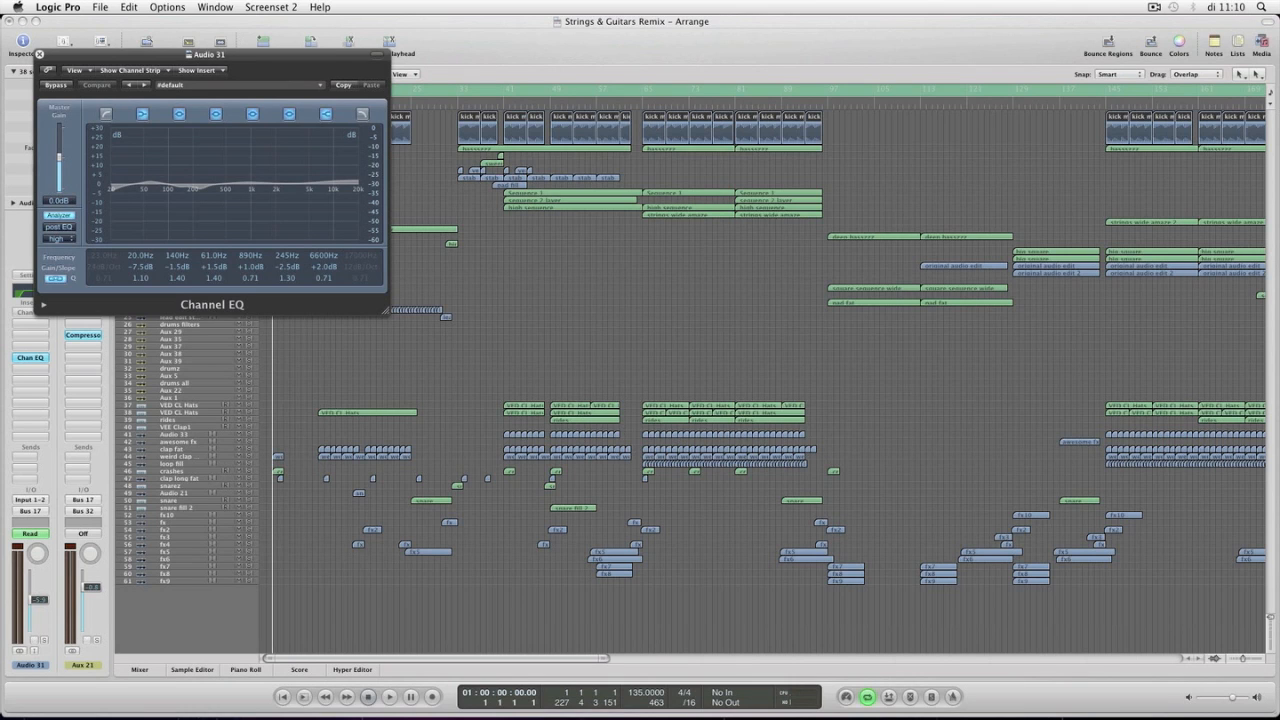
click(39, 54)
click(83, 335)
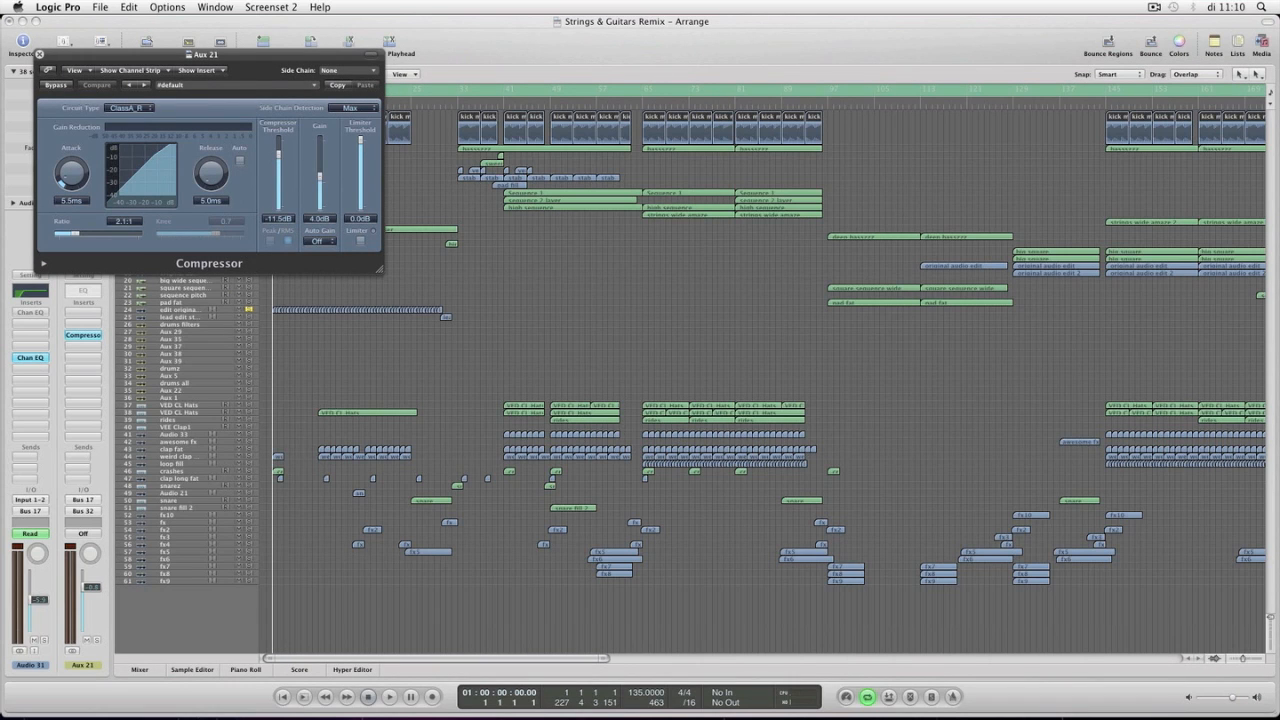
click(39, 54)
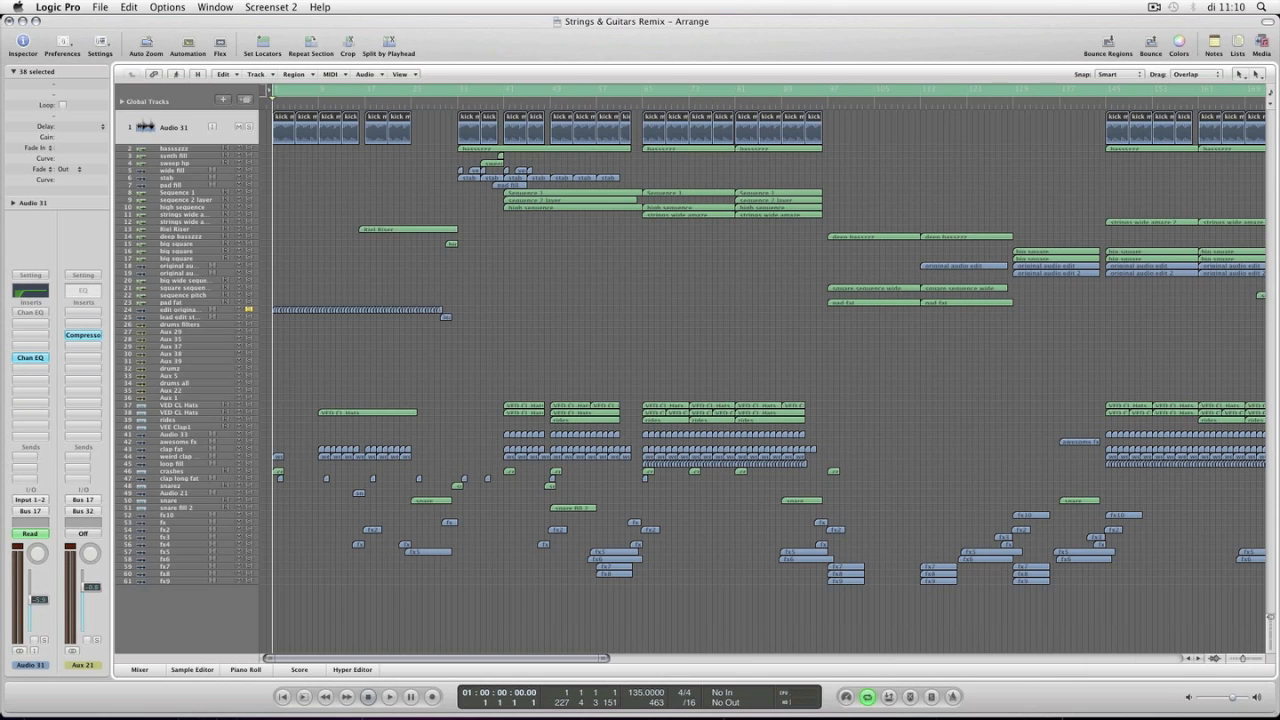
- Open the first region of the edit original part track in the sample editor, examine the middle of its waveform, and close the editor
click(180, 310)
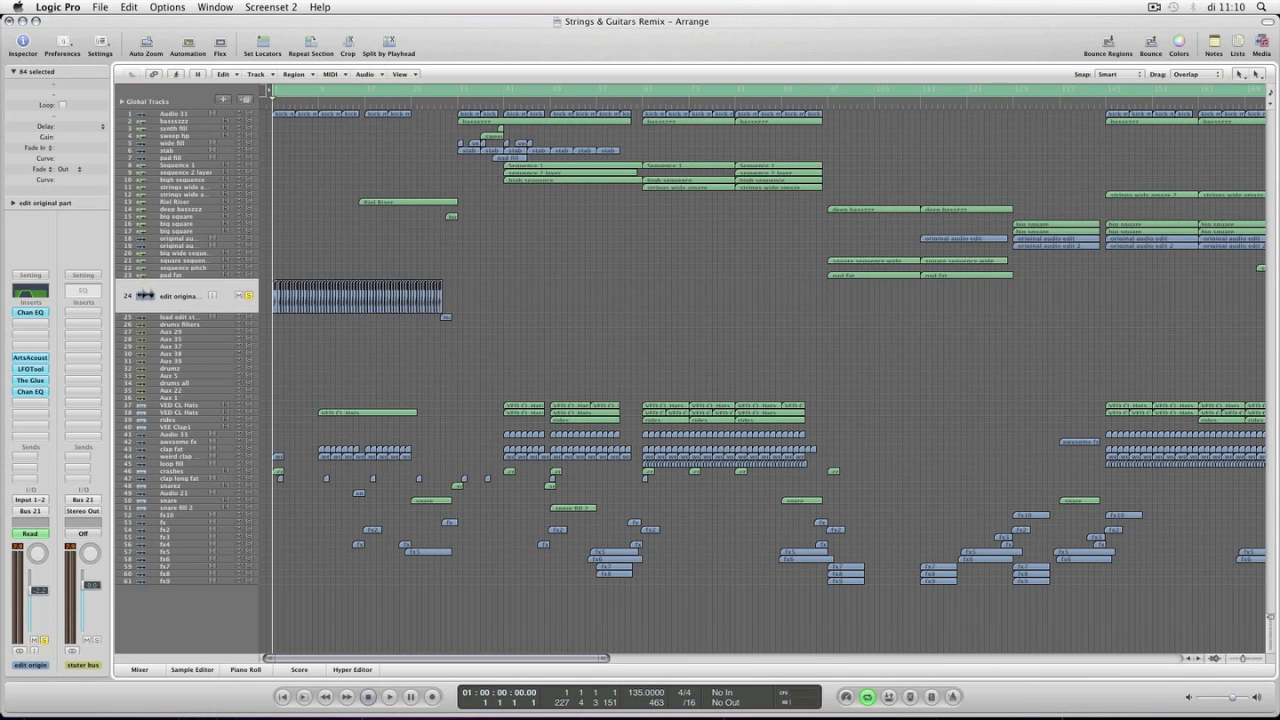
key(z)
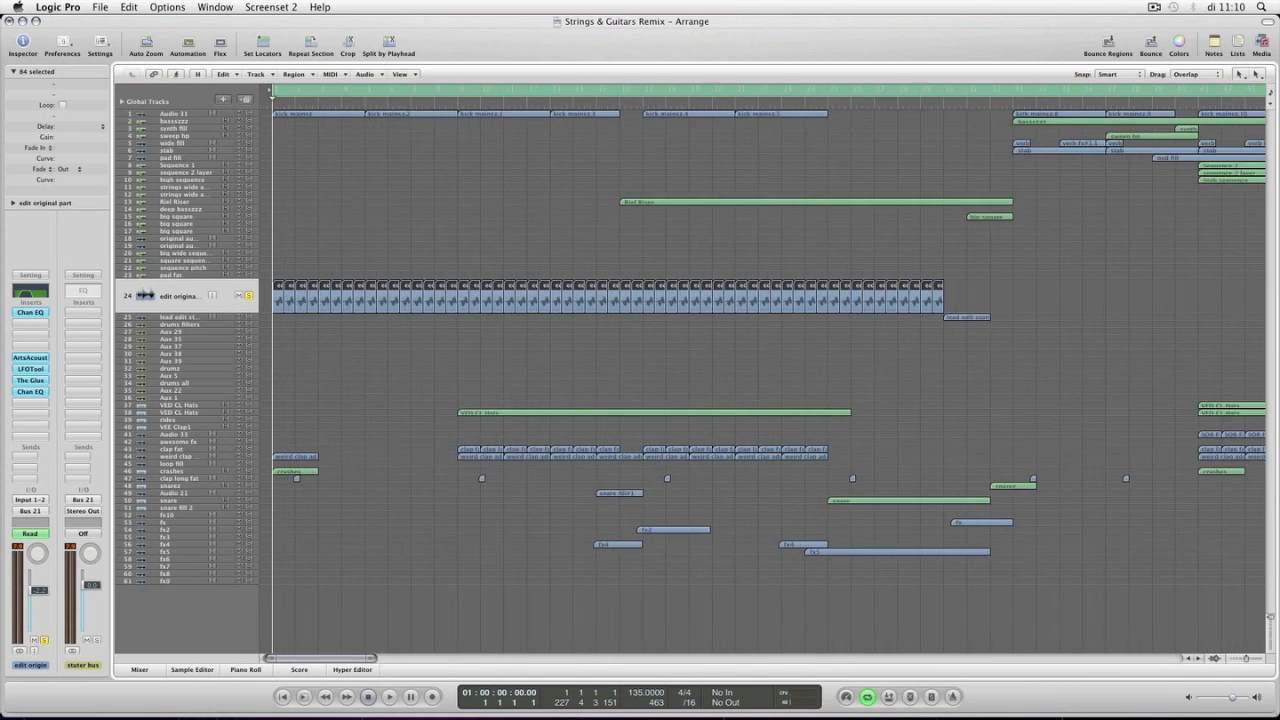
double_click(297, 285)
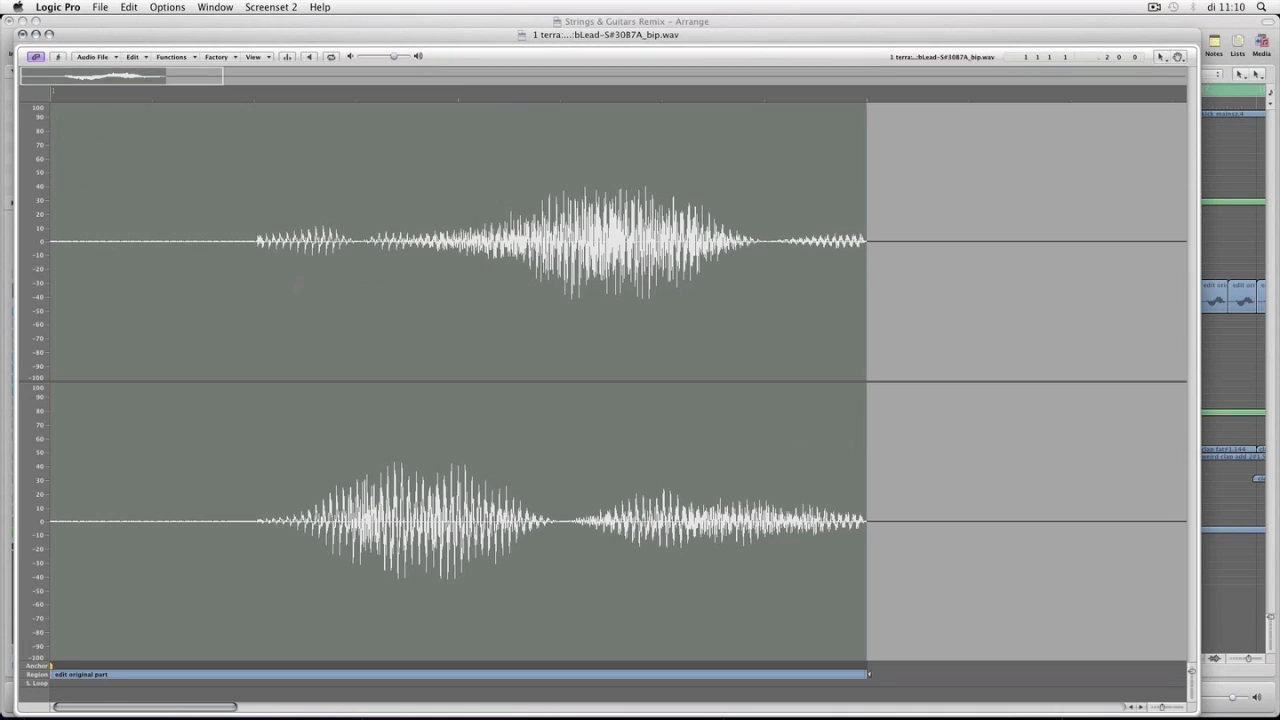
drag(714, 300, 565, 300)
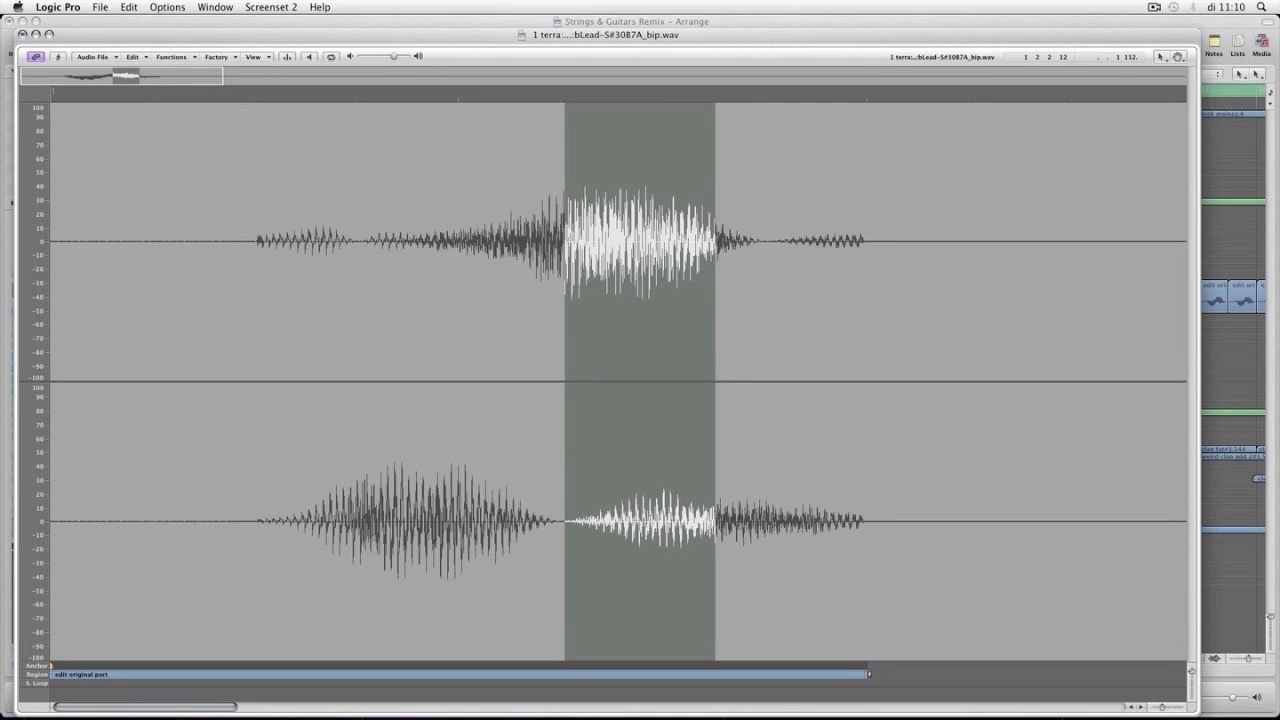
click(22, 34)
key(z)
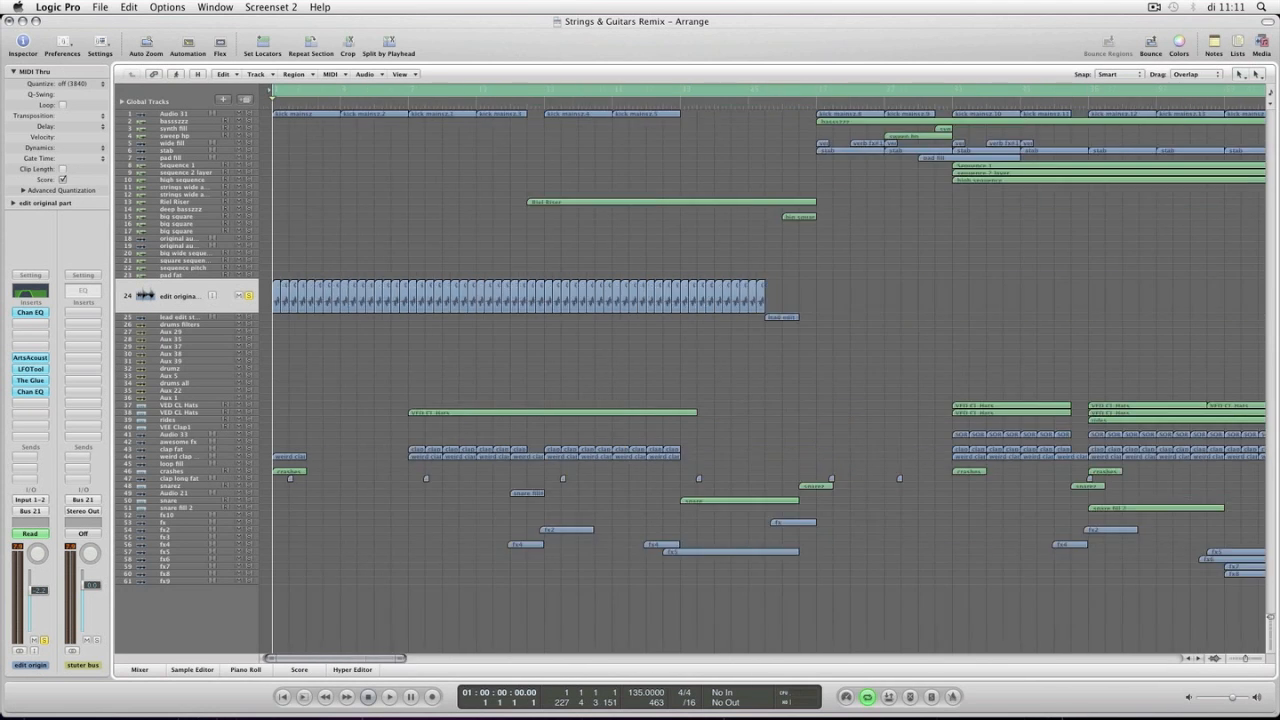
- Show automation and expand the edit original part track's lanes from Volume through the EQ cut parameters to the ArtsAcoustic WetLevel and Decay
click(187, 44)
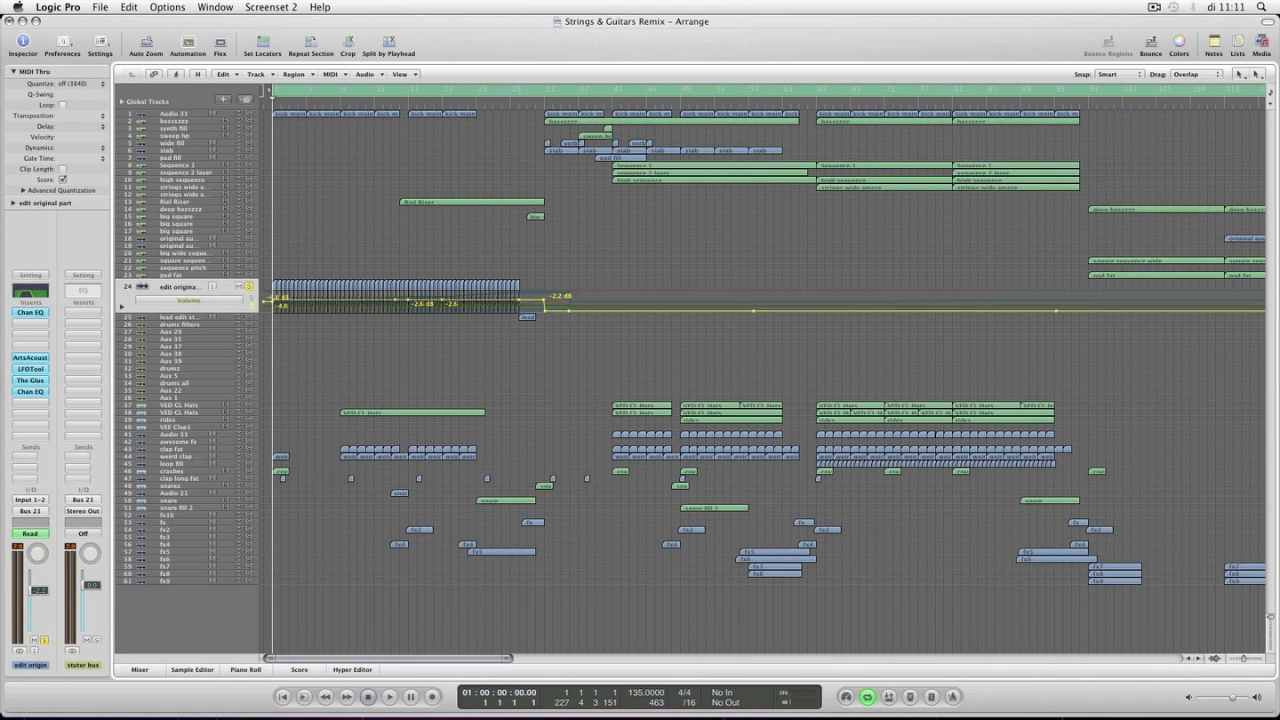
click(122, 306)
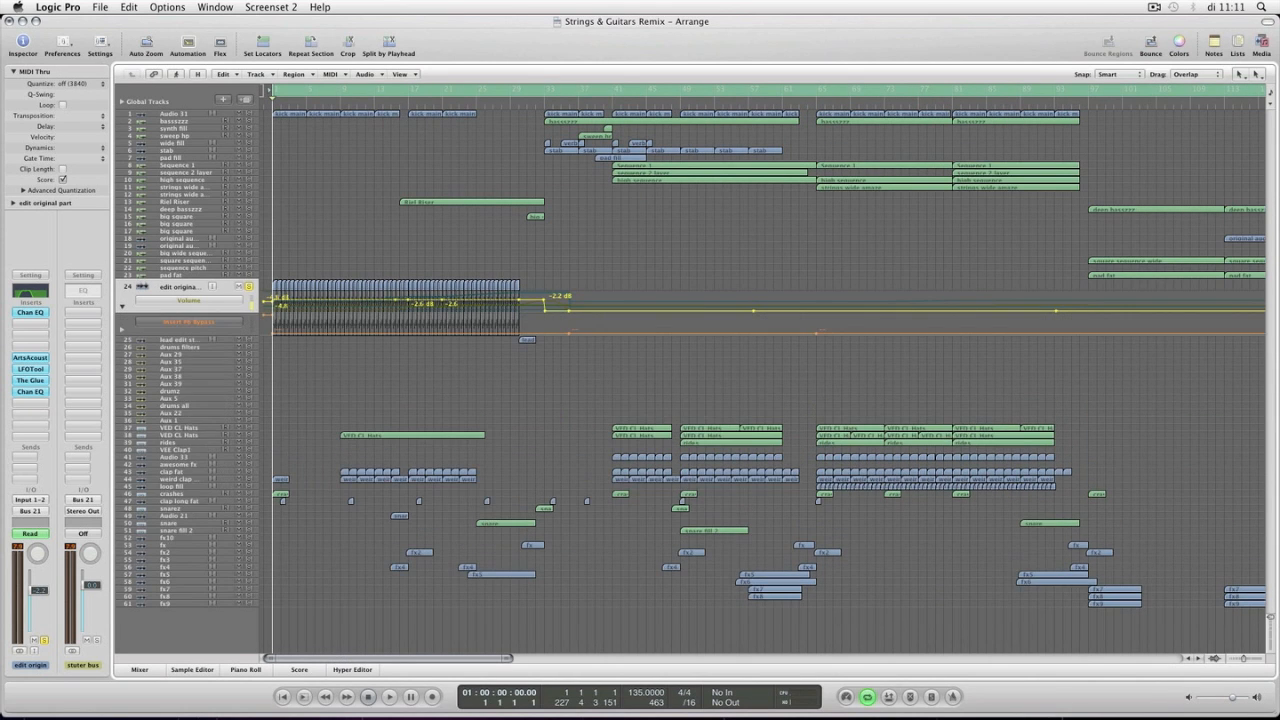
click(122, 329)
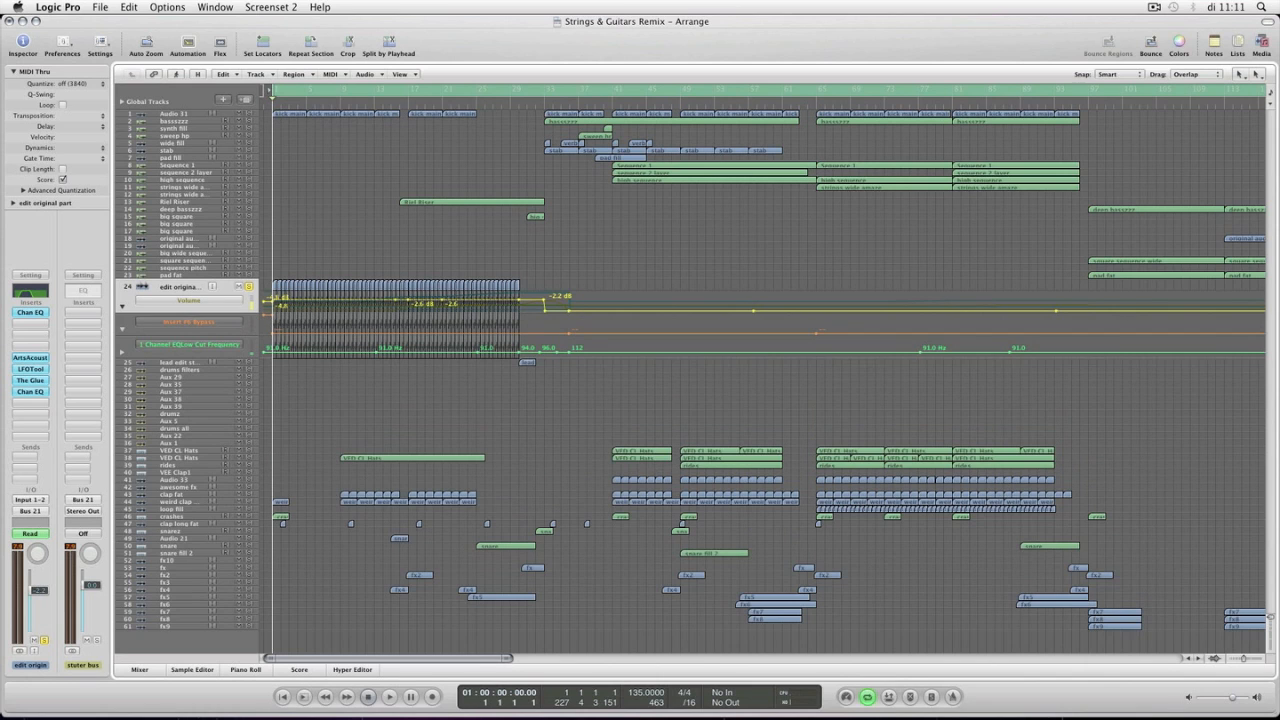
click(122, 352)
click(122, 374)
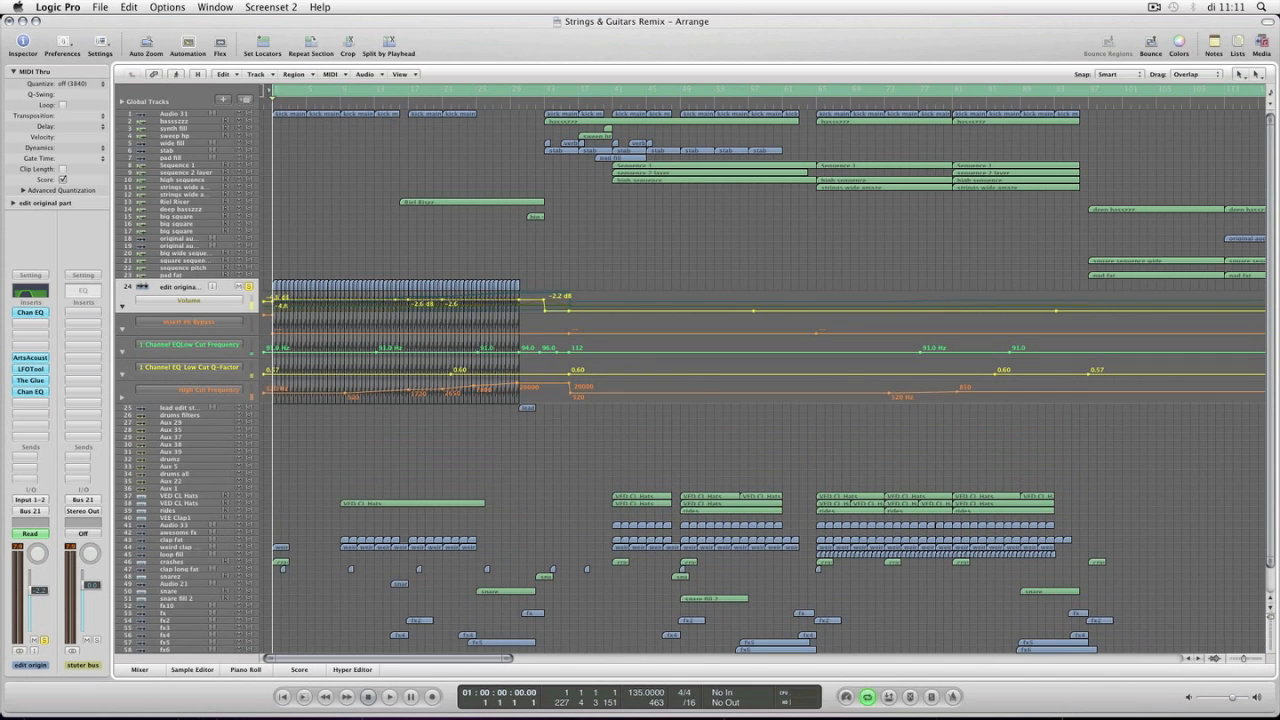
click(122, 397)
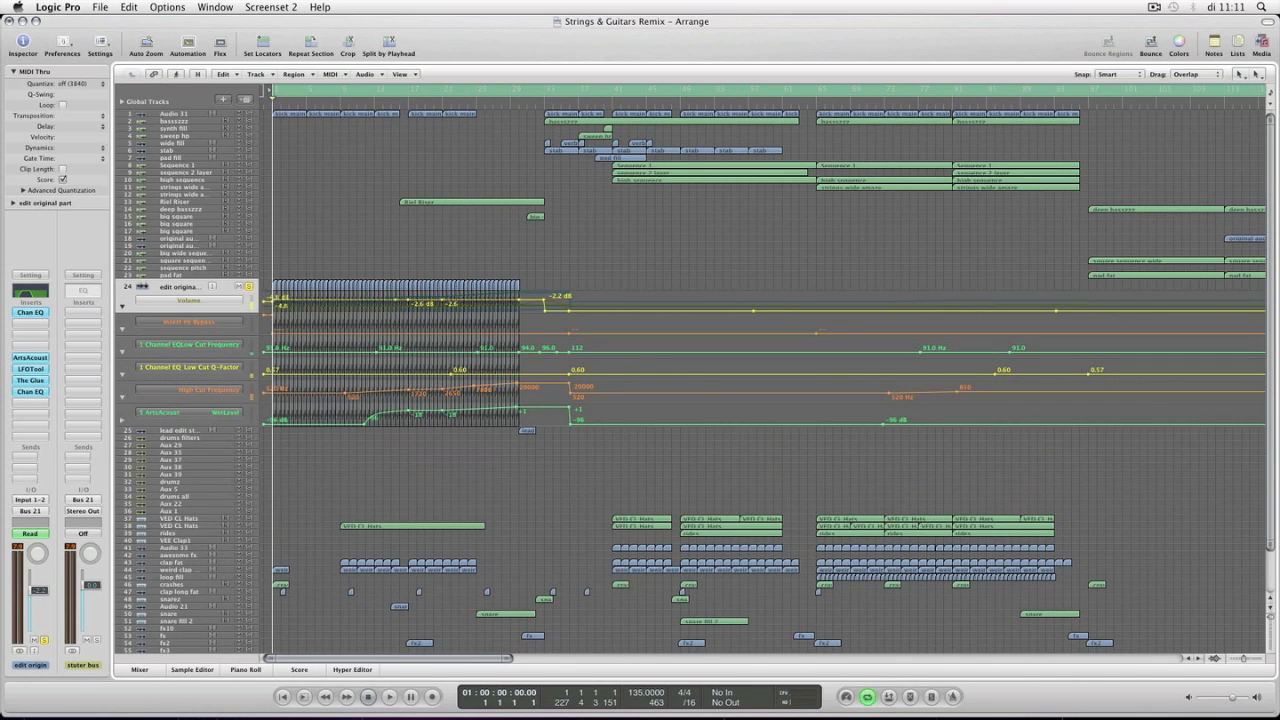
click(122, 419)
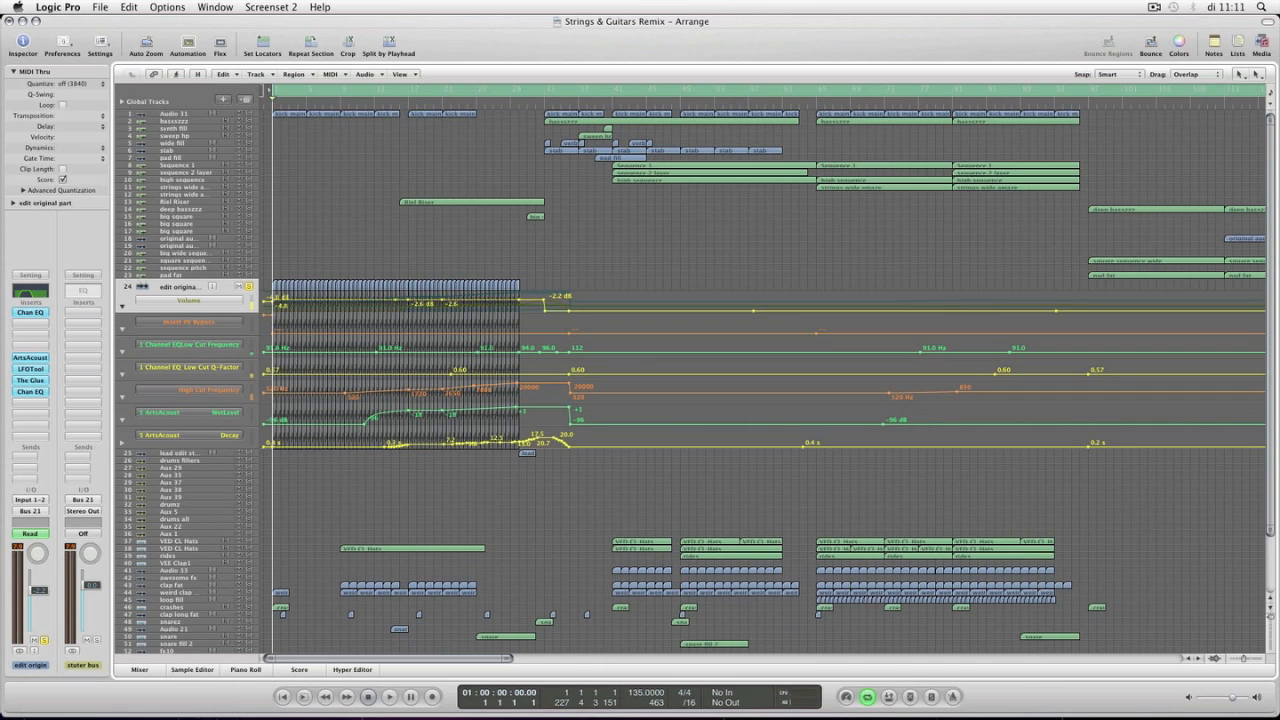
- Review the edit original part track's Channel EQ, The Glue and LFOTool plug-ins, leaving only the last-insert Channel EQ open
key(v)
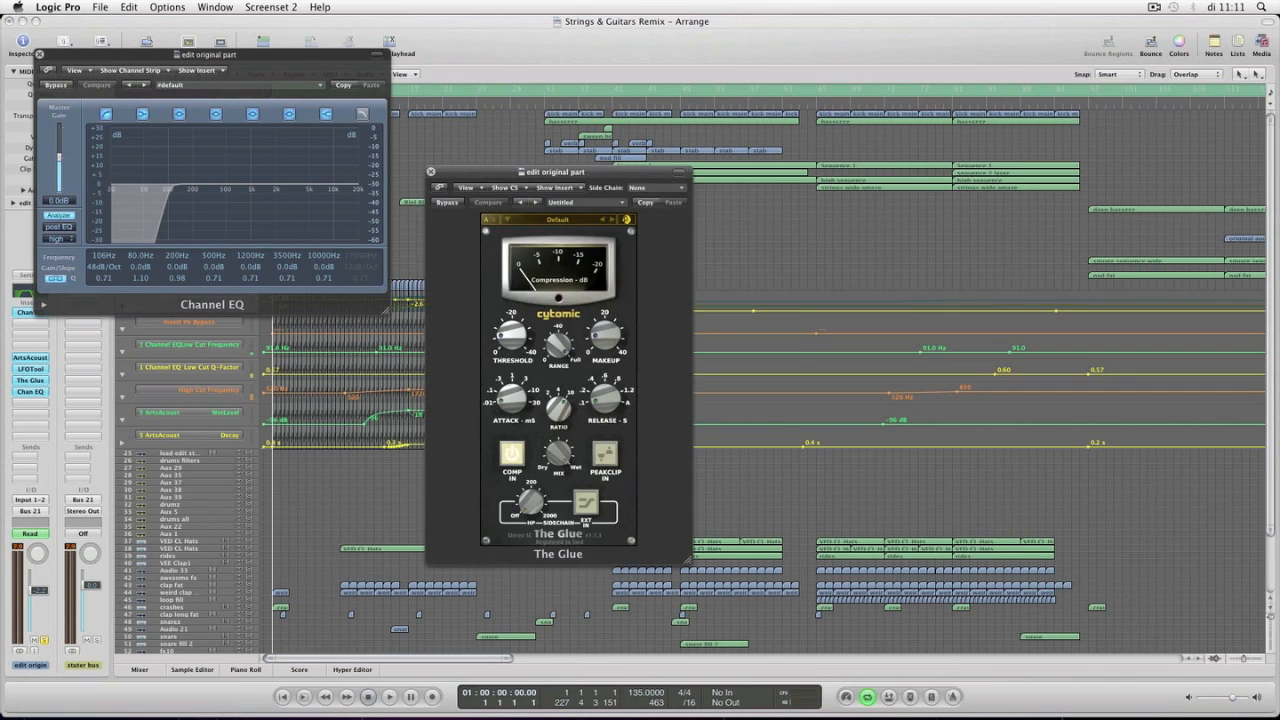
drag(560, 64, 950, 21)
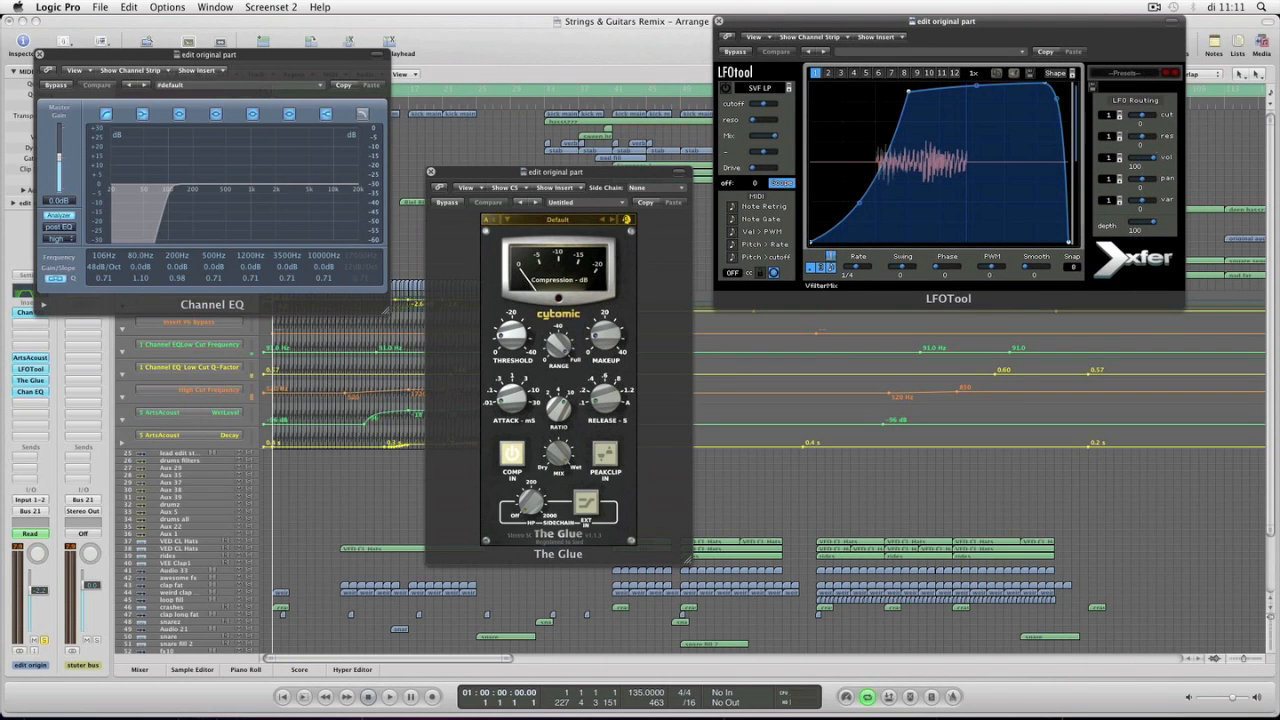
click(386, 308)
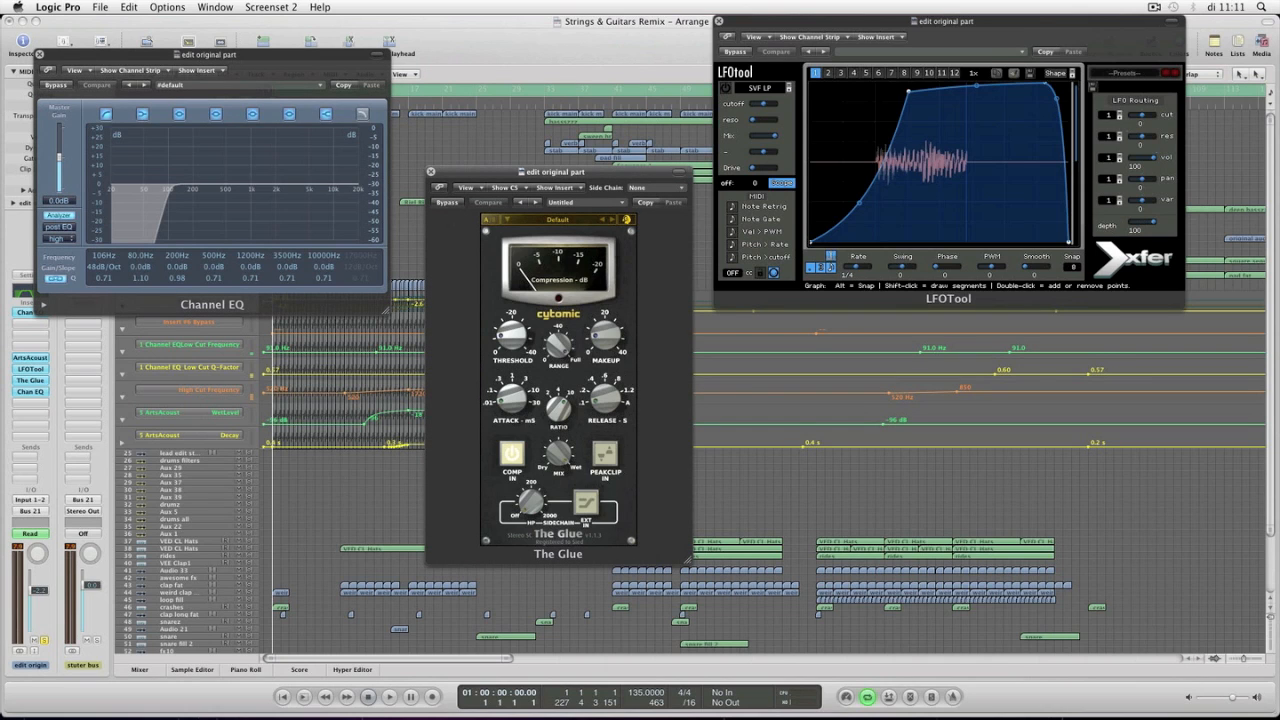
click(430, 171)
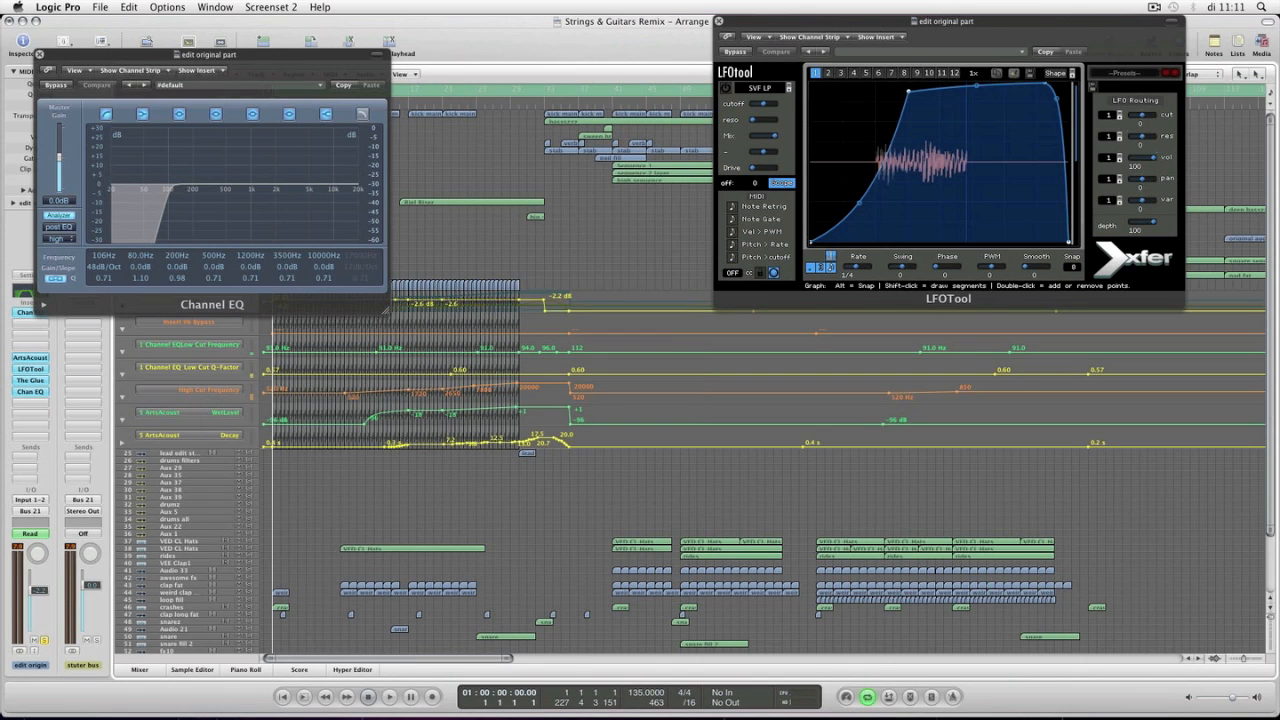
click(29, 391)
click(40, 54)
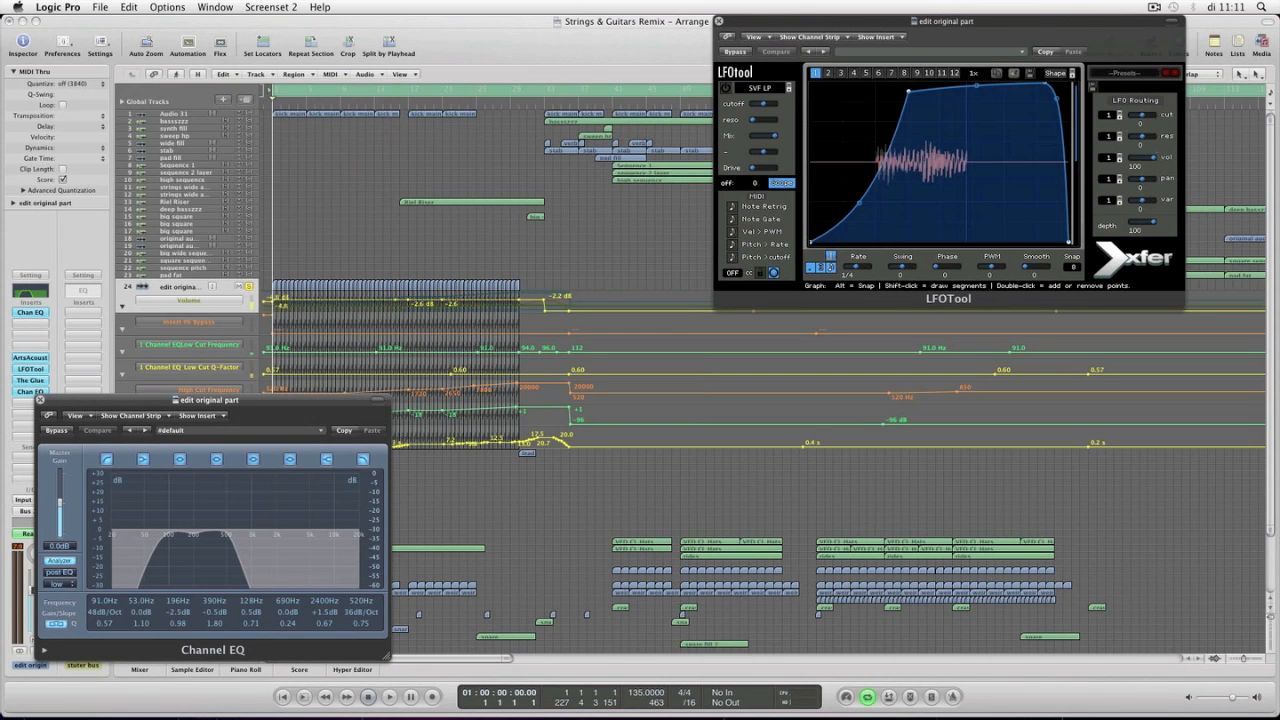
click(718, 21)
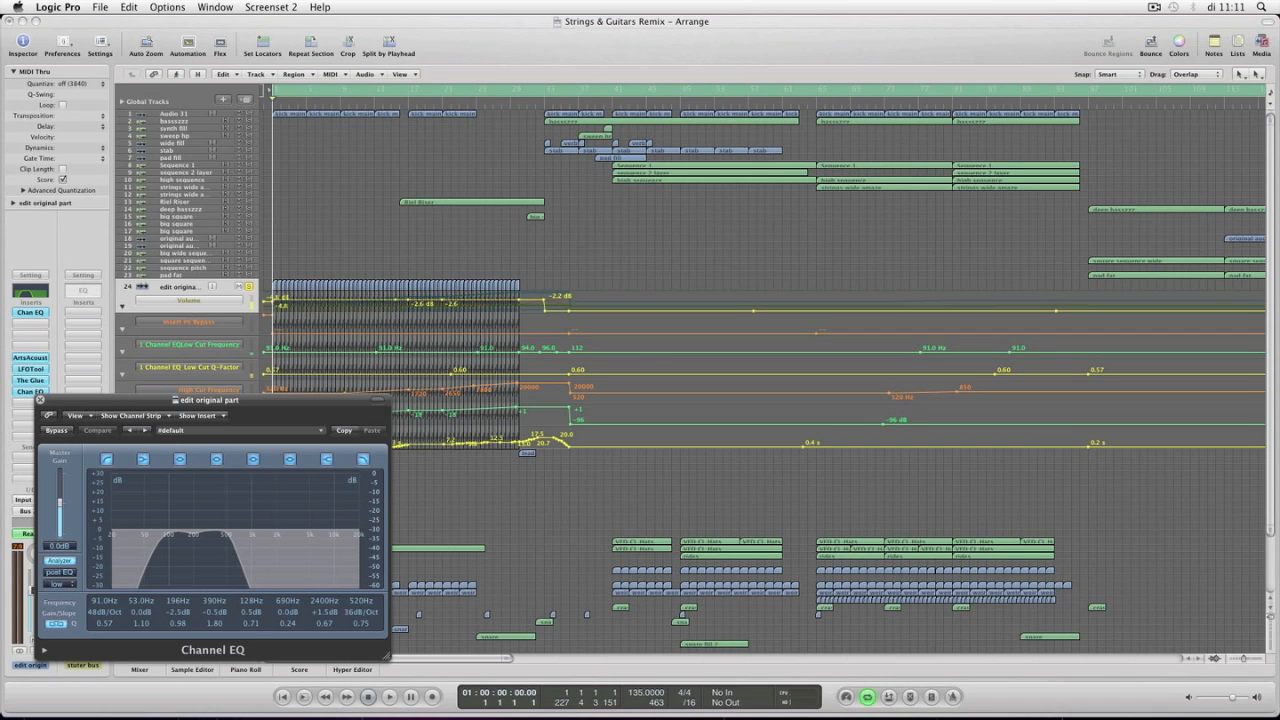
- Play the intro with the edit original part's Channel EQ open to examine its filter automation, then close the plug-in and stop playback
drag(205, 400, 408, 461)
key(space)
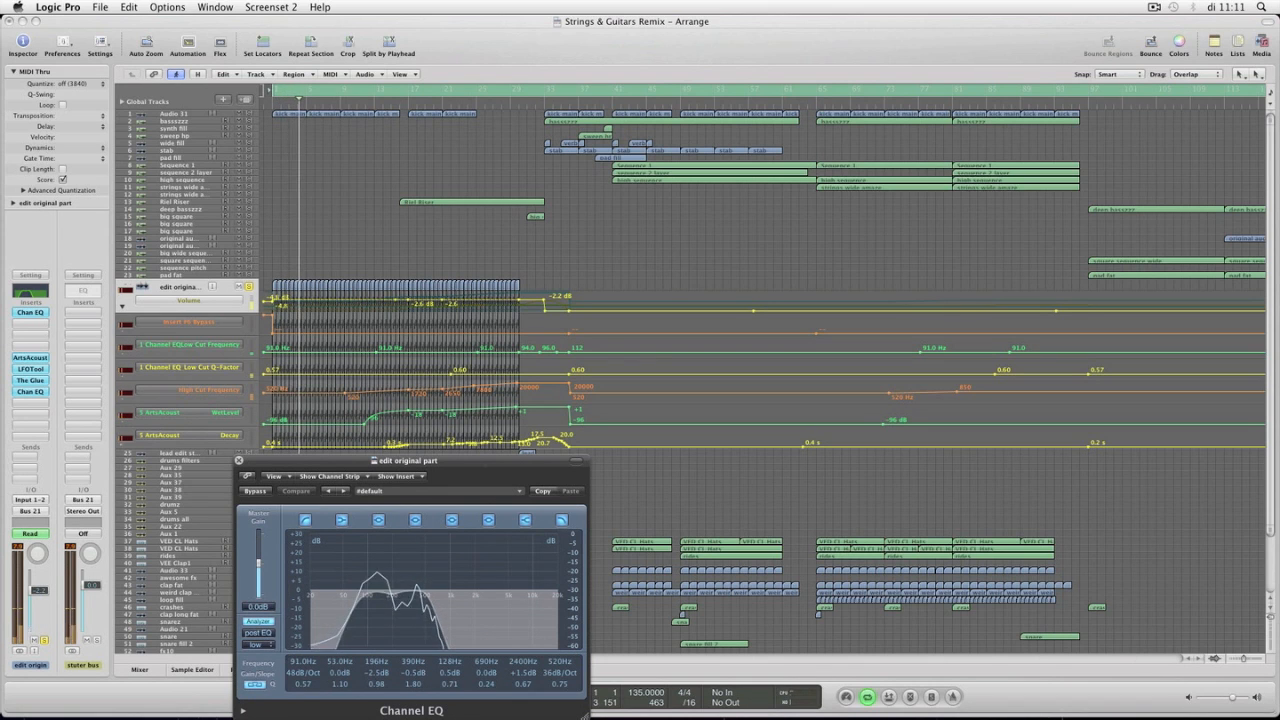
drag(376, 672, 376, 677)
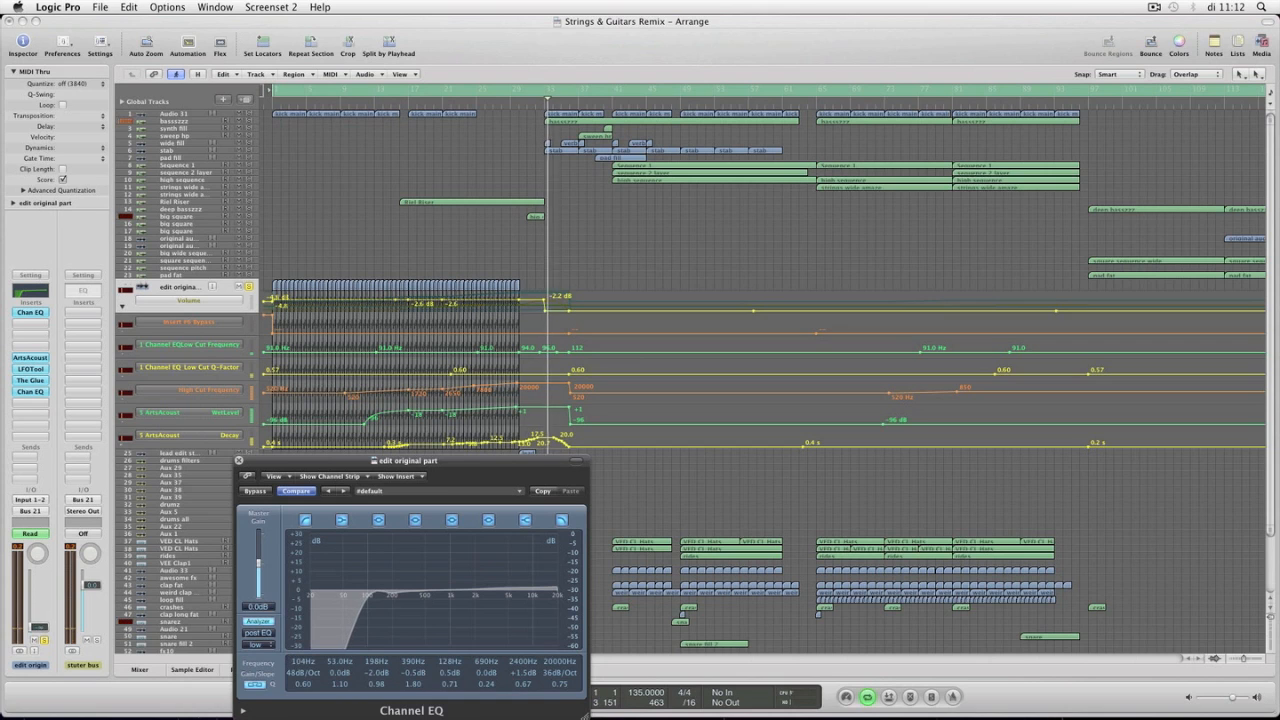
key(super+w)
key(space)
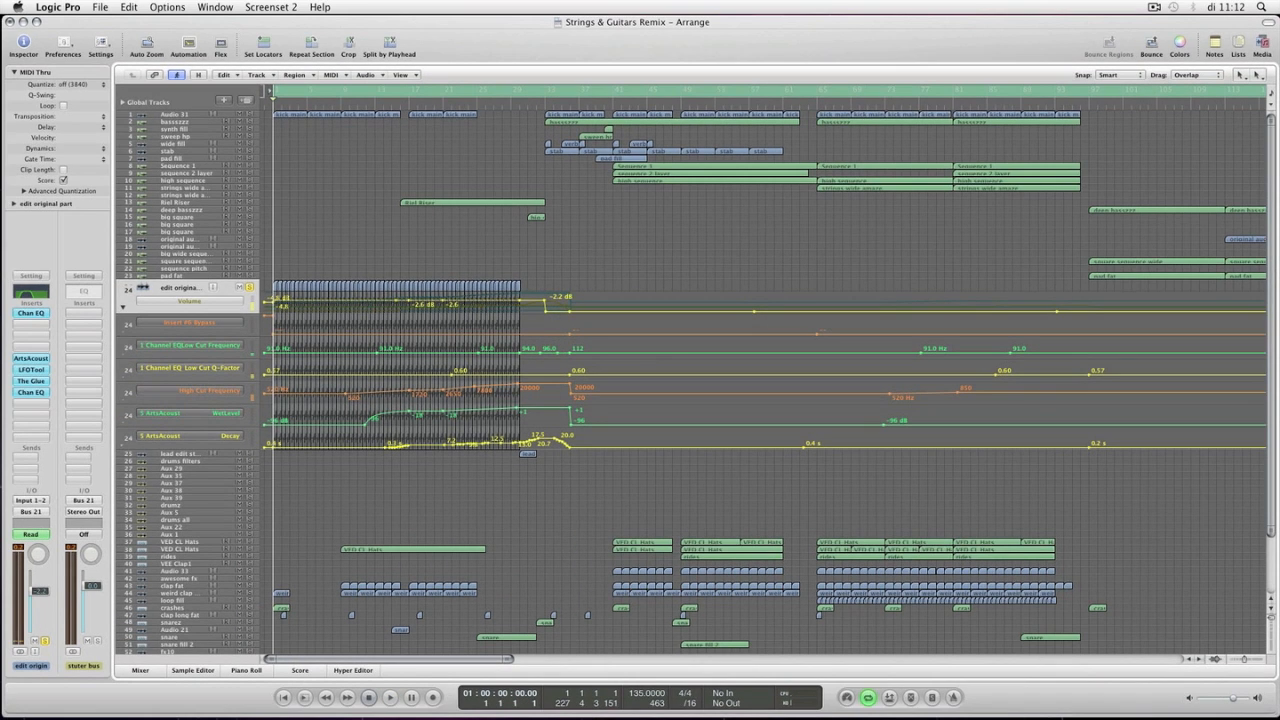
- Play the opening of the arrangement briefly, stop it, and hide the track automation
key(space)
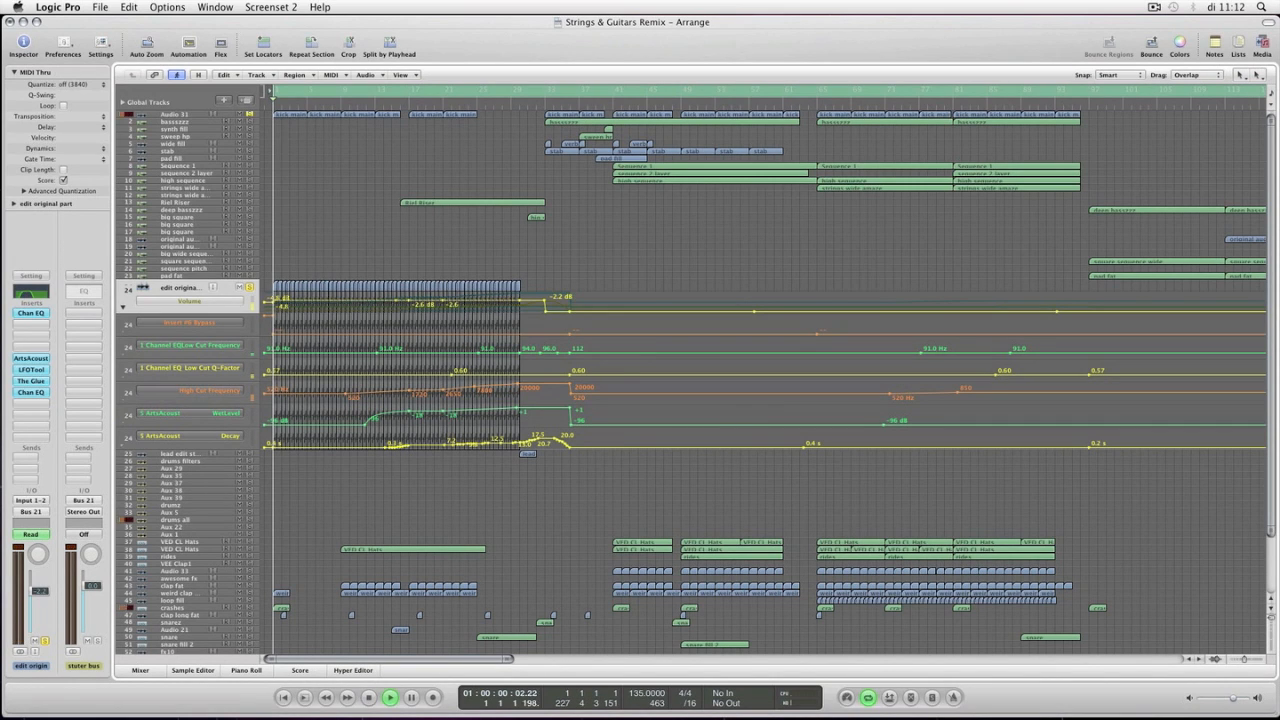
key(space)
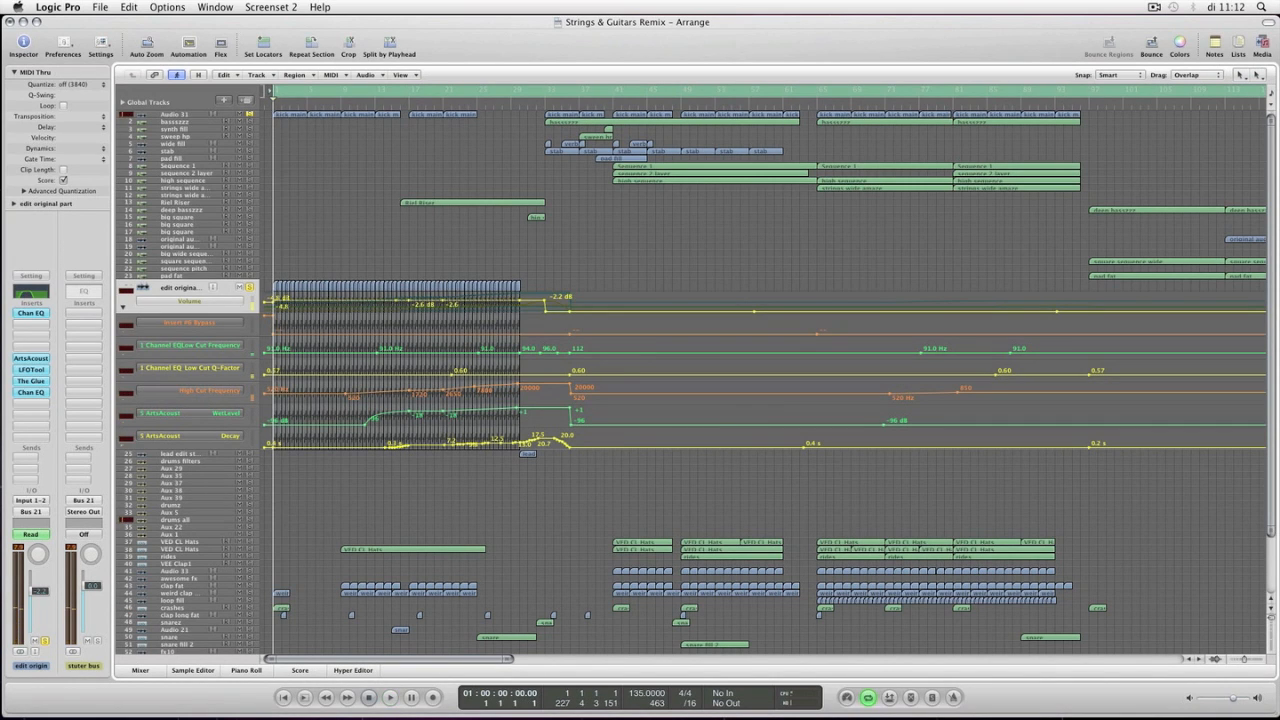
click(189, 42)
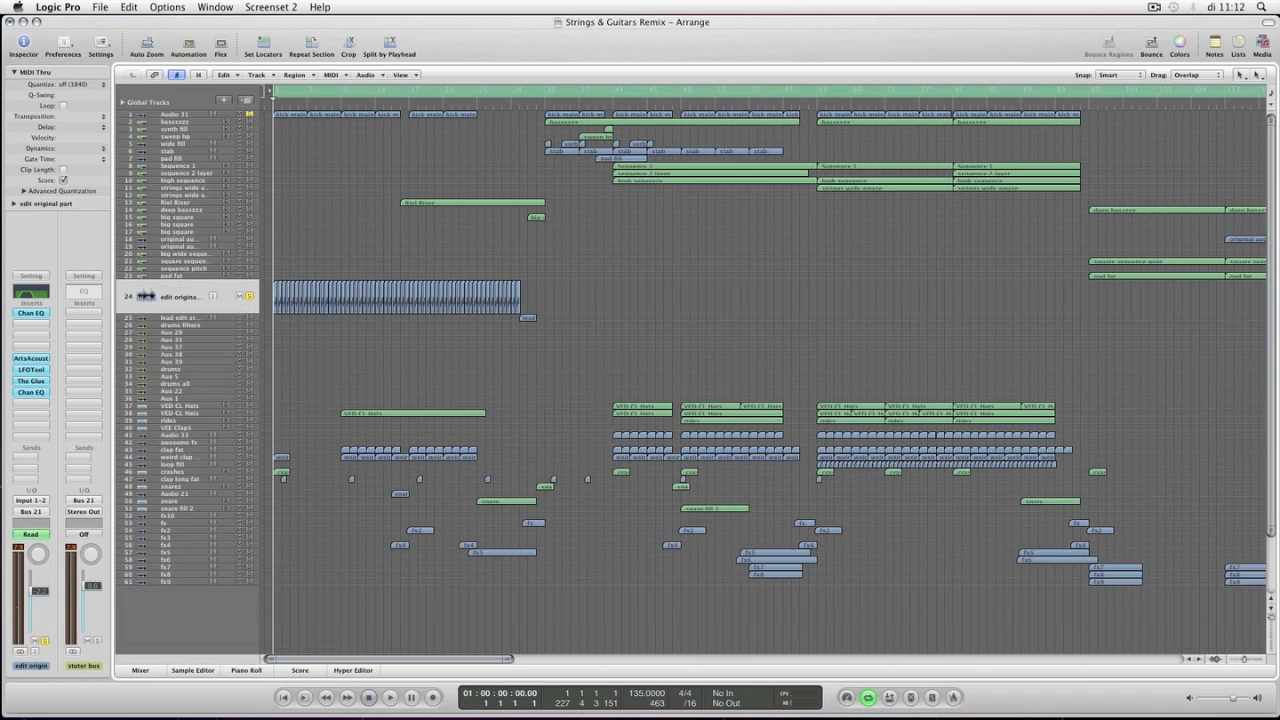
- Solo the Riel Riser track and set the cycle range to its region, from bar 16 to bar 33
click(450, 202)
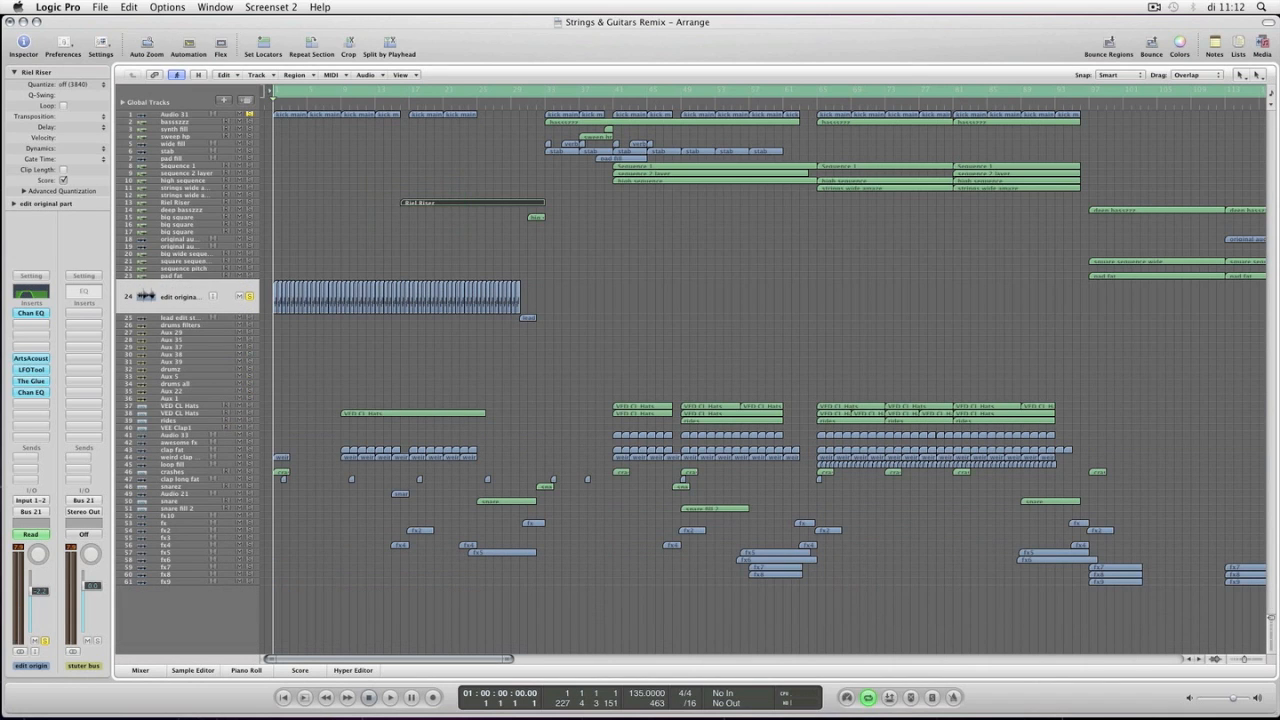
key(ctrl+=)
click(470, 202)
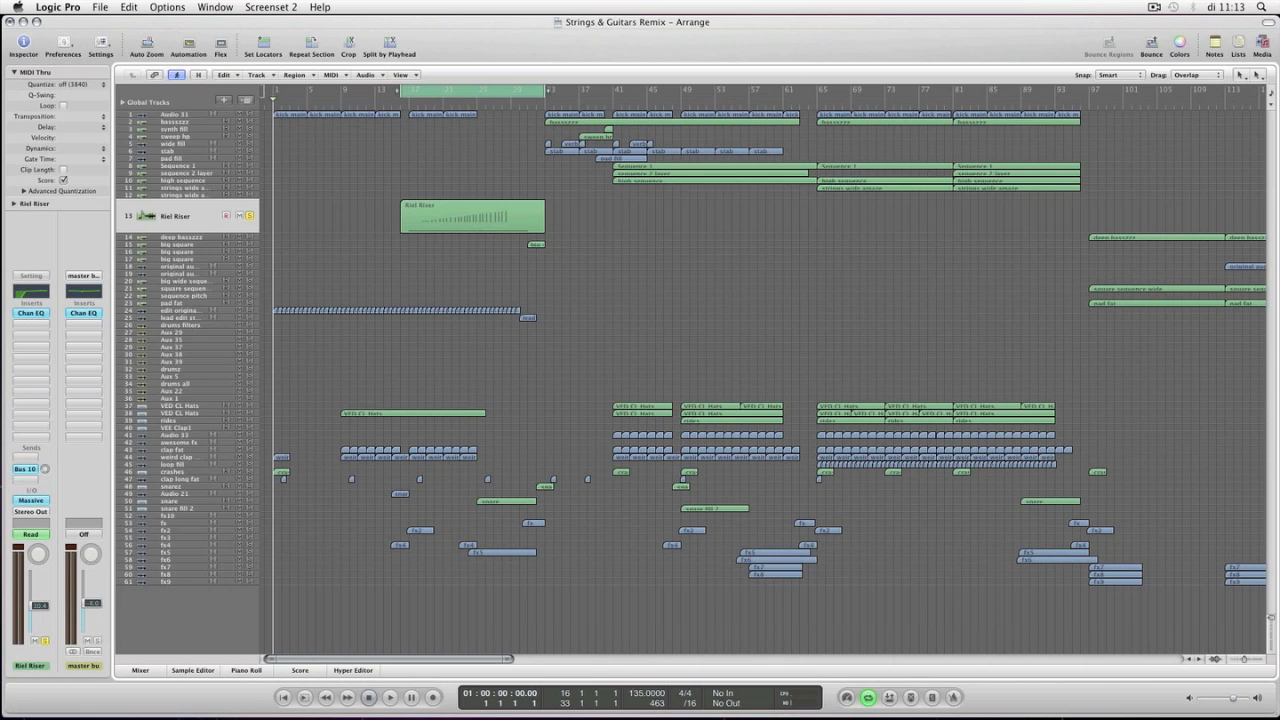
key(z)
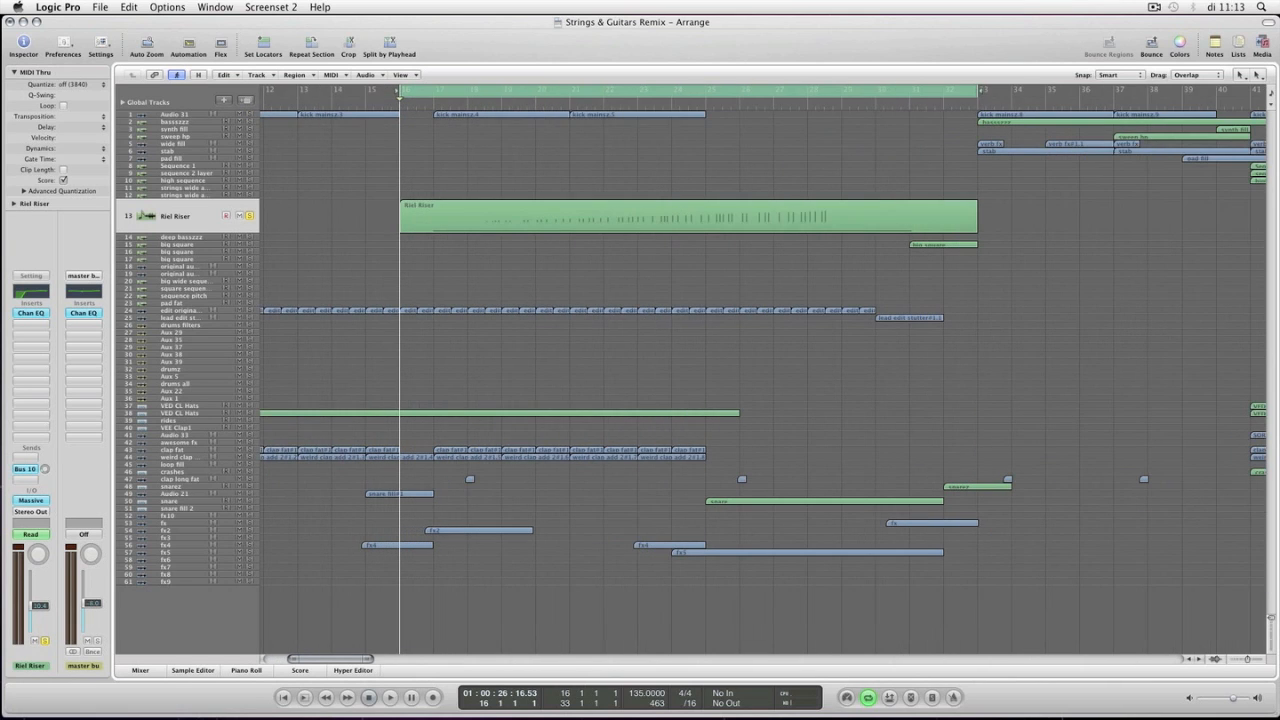
- Open the Riel Riser region in the Piano Roll, select its note and display the Pitch Bend Hyper Draw curve
key(super+6)
key(z)
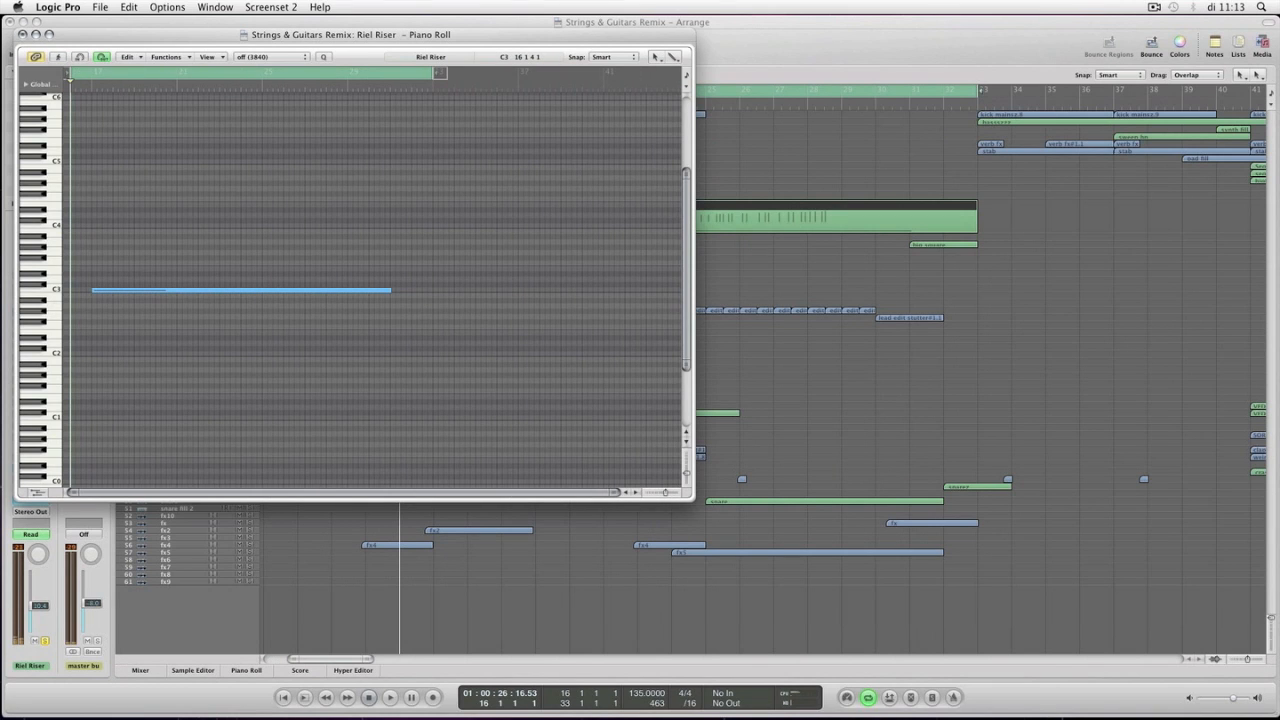
key(super+a)
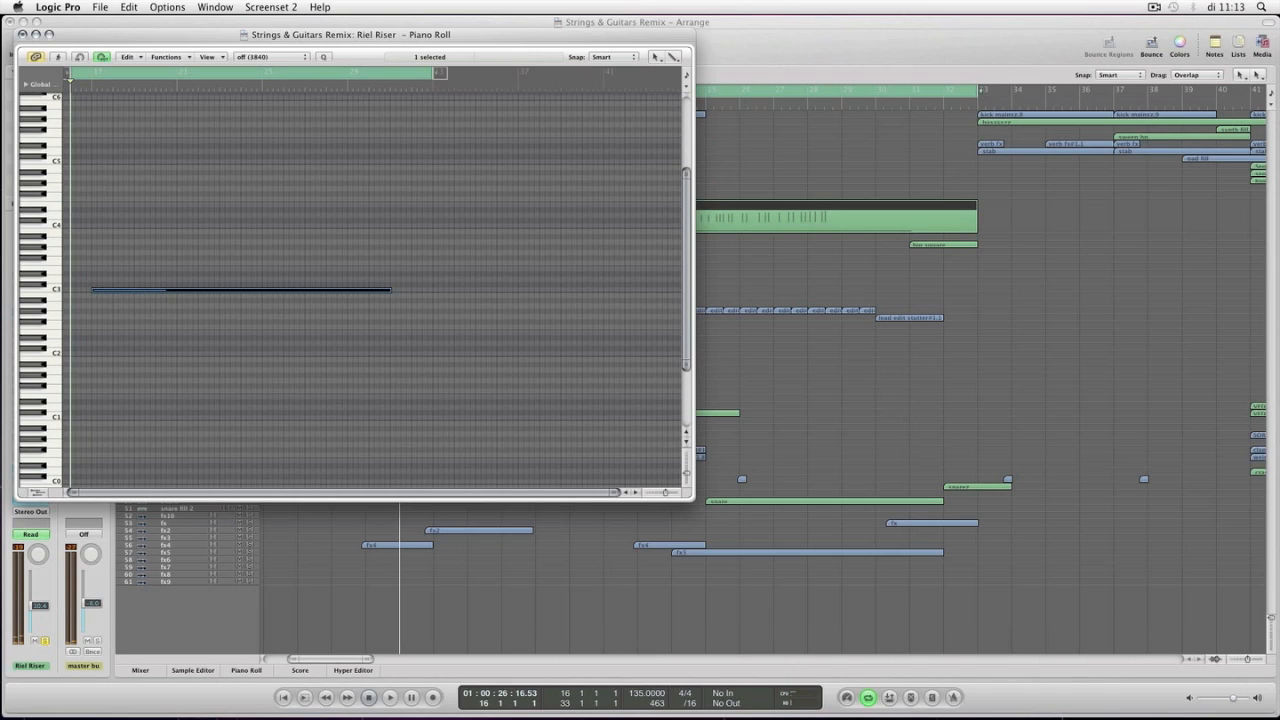
click(207, 57)
mouse_move(235, 191)
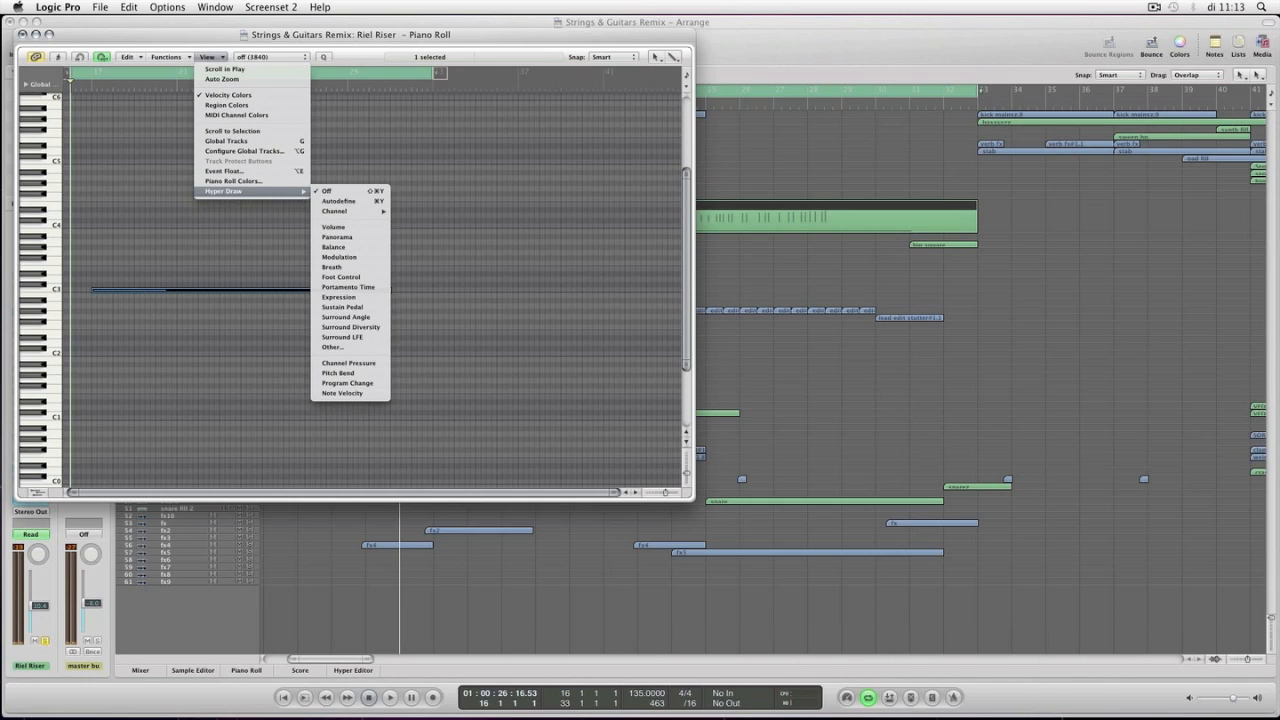
click(338, 373)
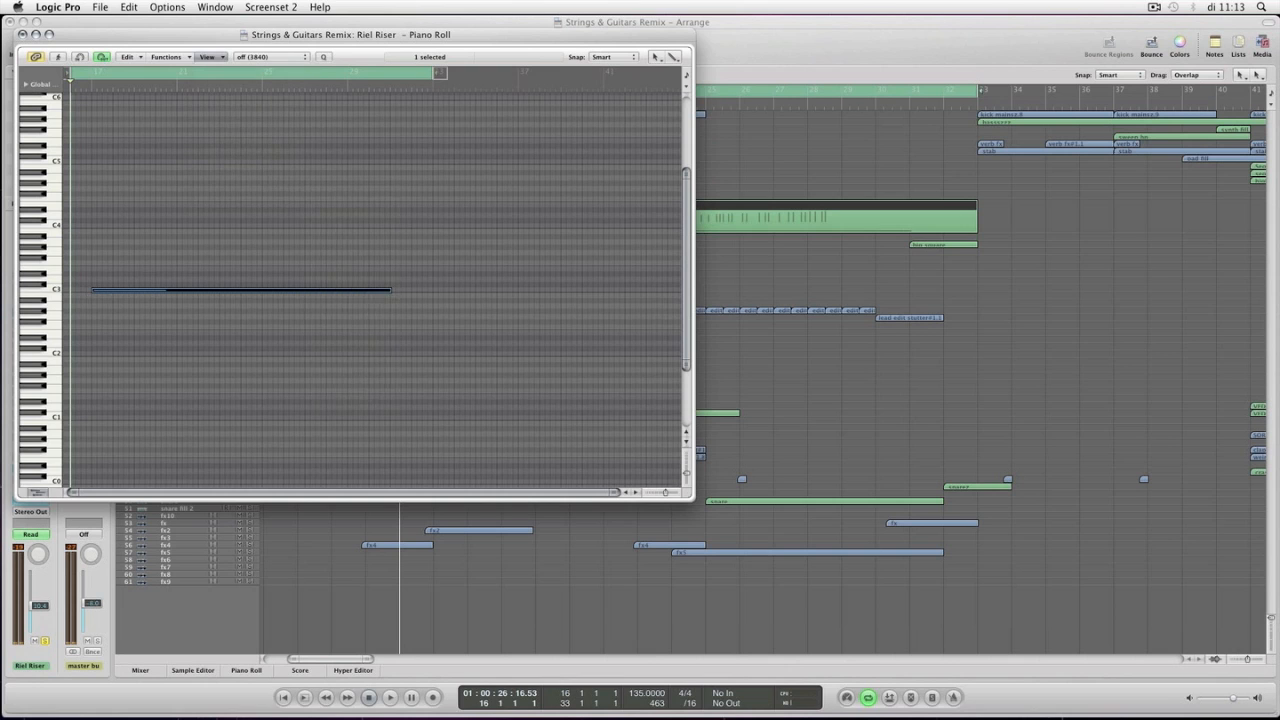
- Play the Riel Riser with the Piano Roll placed below its region to examine the pitch bend curve
drag(350, 35, 614, 325)
key(space)
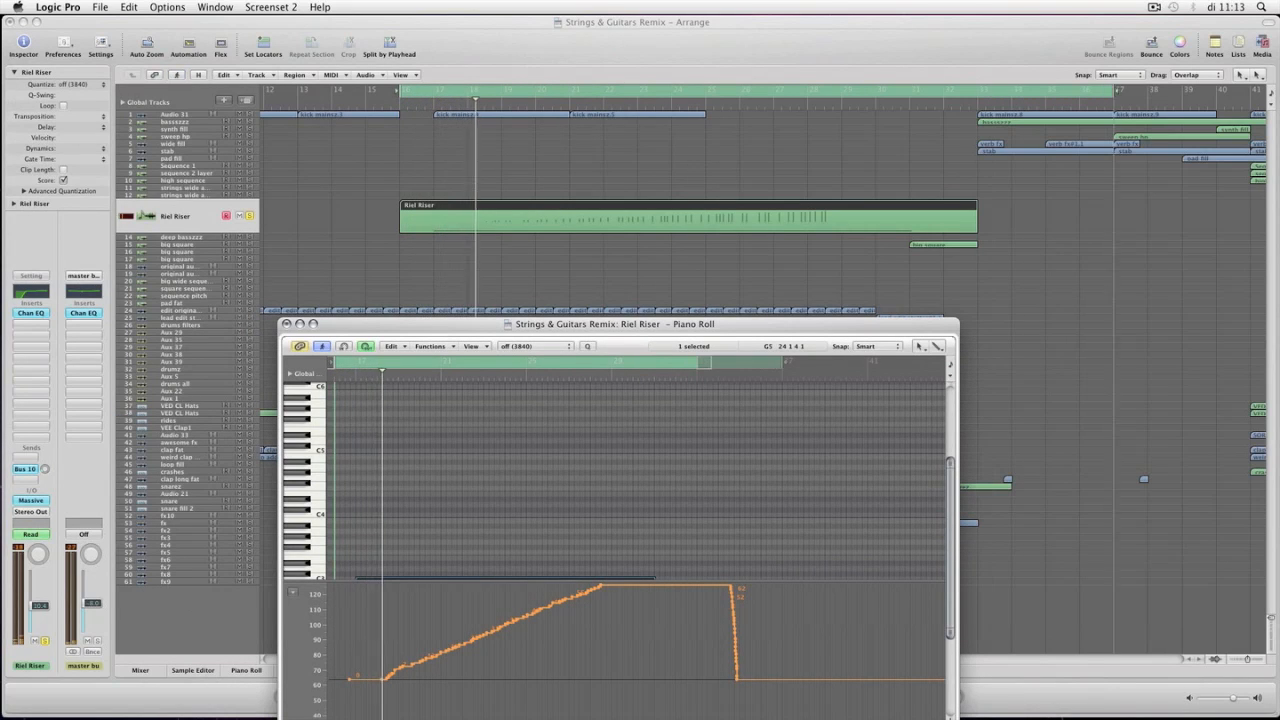
key(super+w)
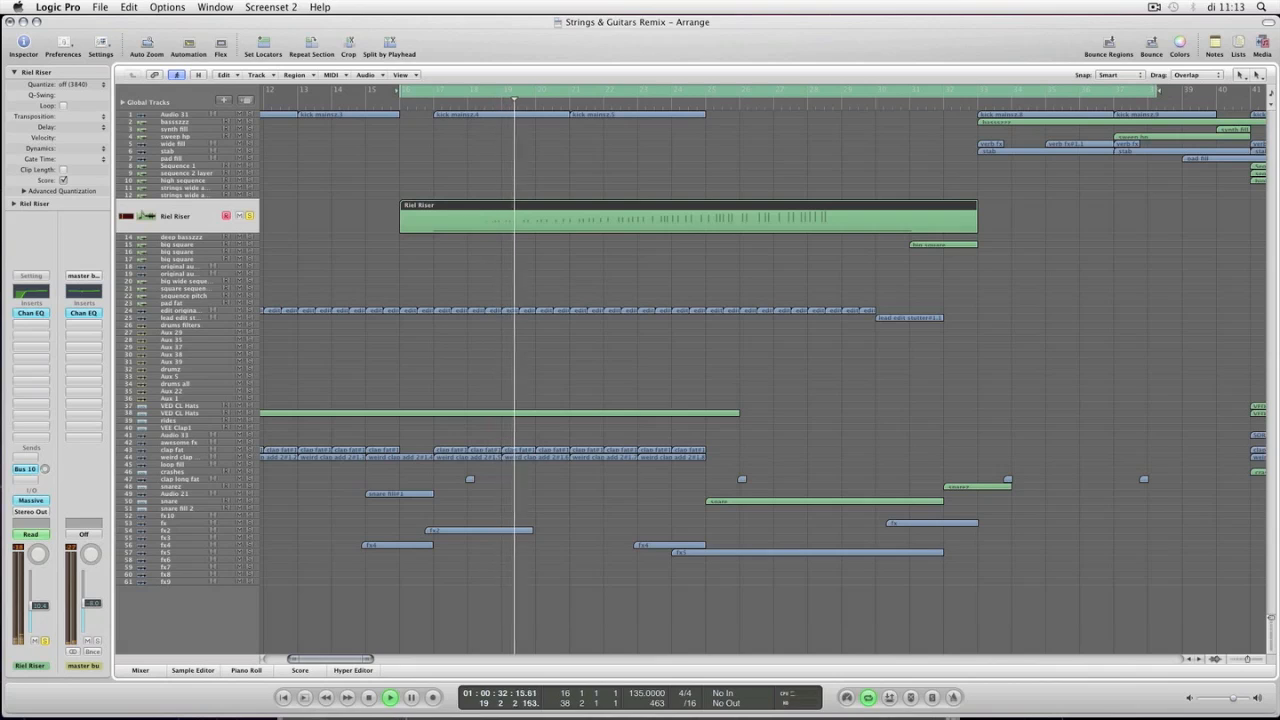
key(super+6)
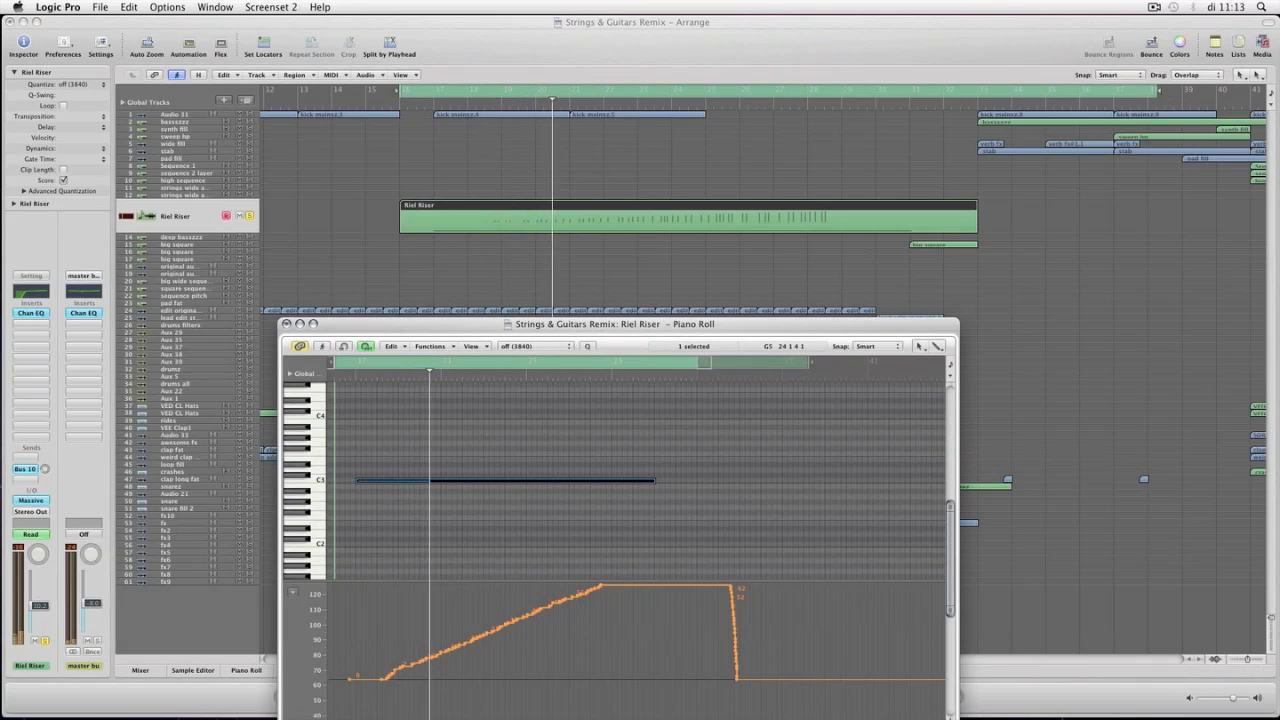
drag(616, 324, 609, 243)
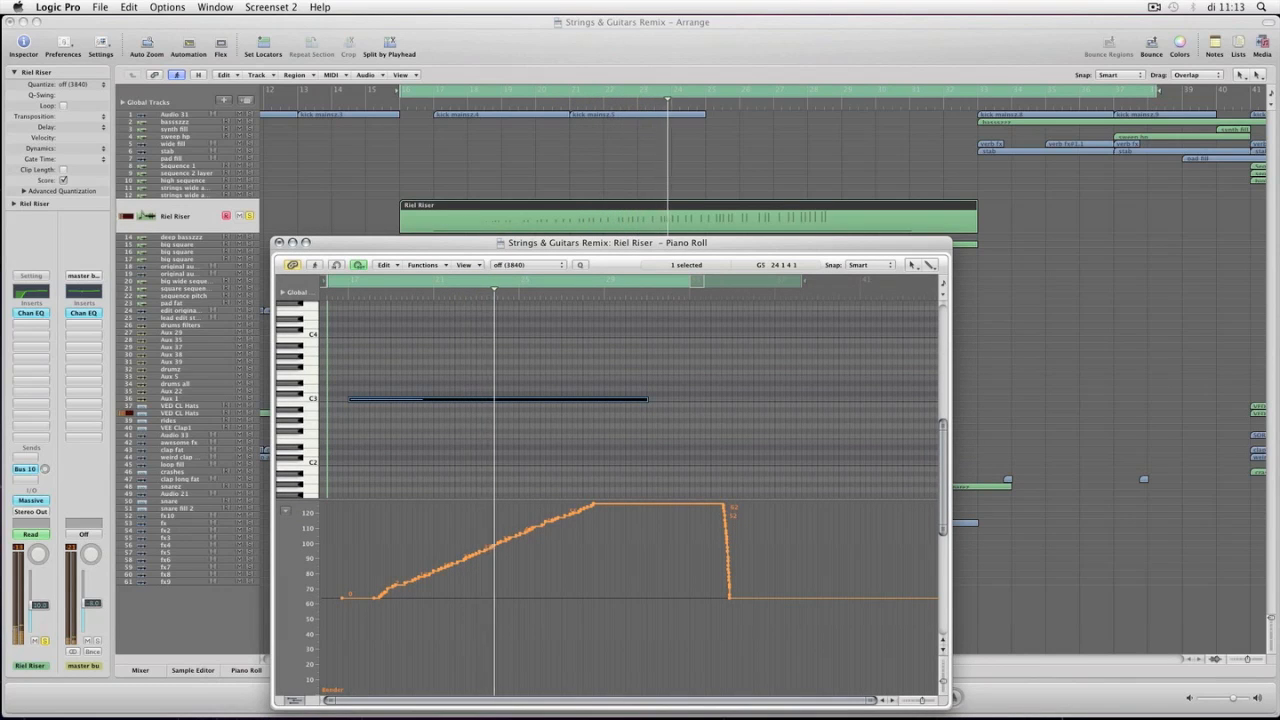
- Examine the Riel Riser's Channel EQ during playback alongside its pitch bend curve, then close both windows
key(super+w)
double_click(31, 313)
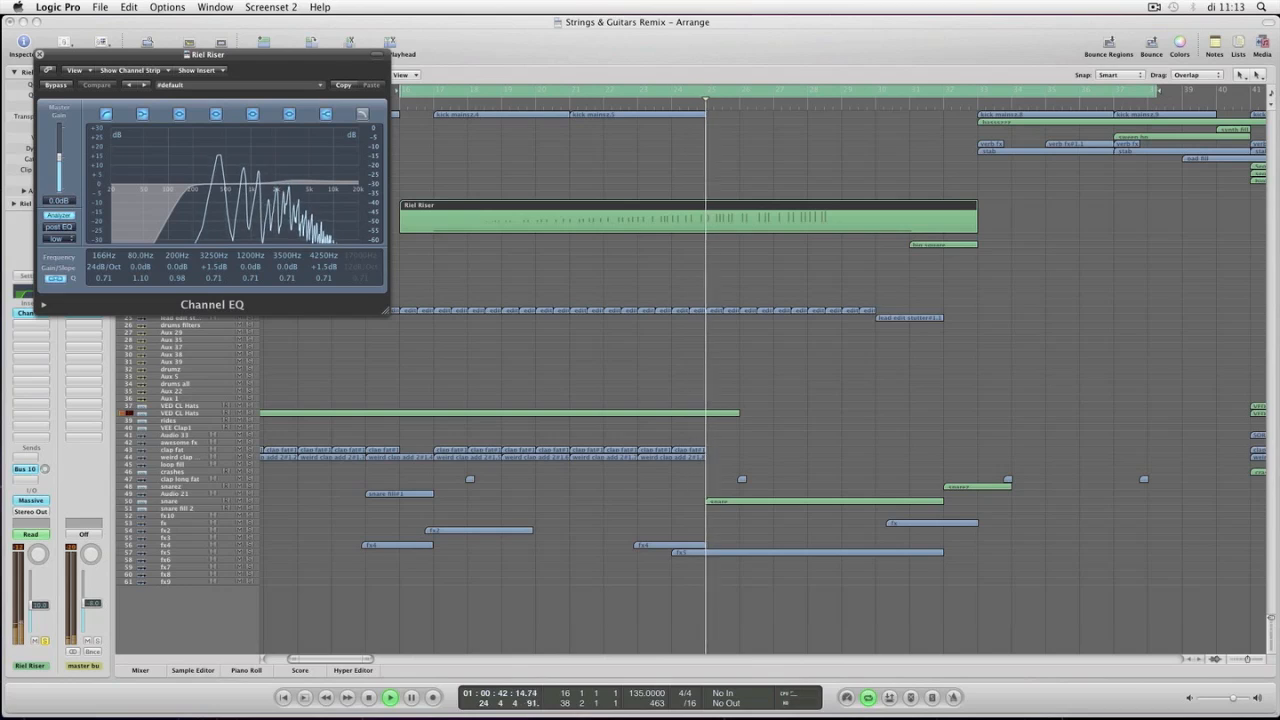
key(super+6)
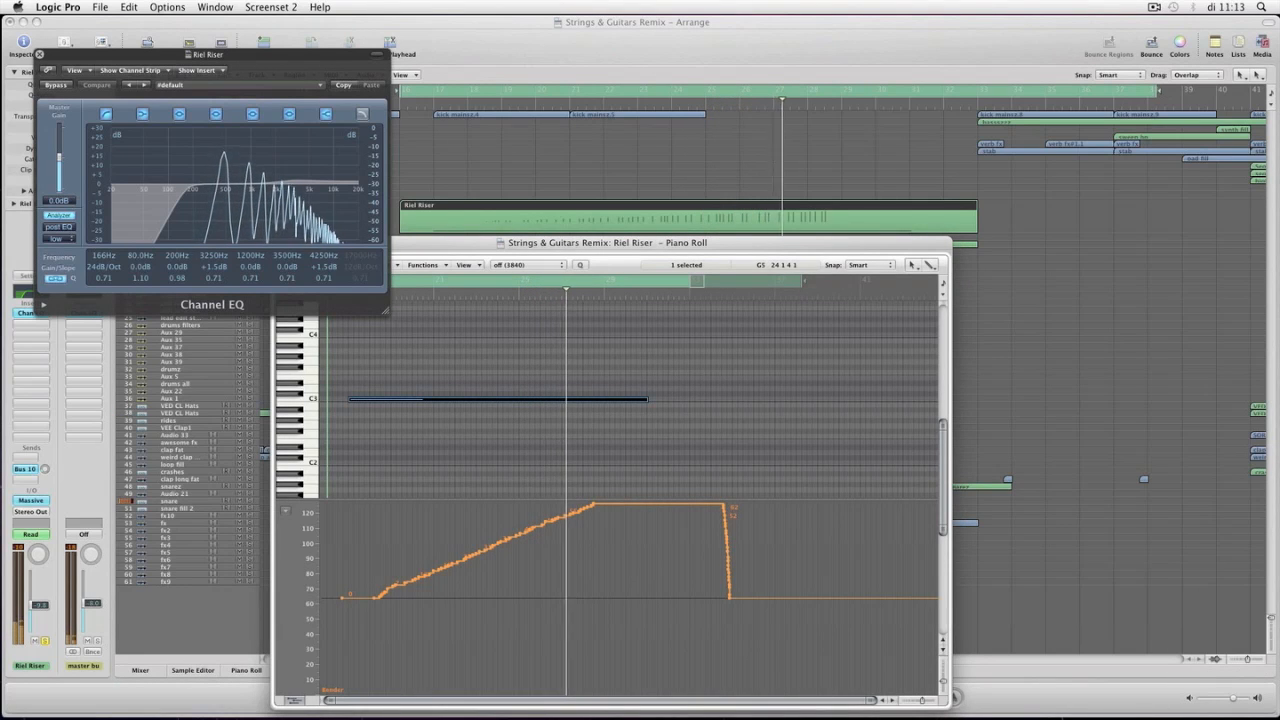
key(super+w)
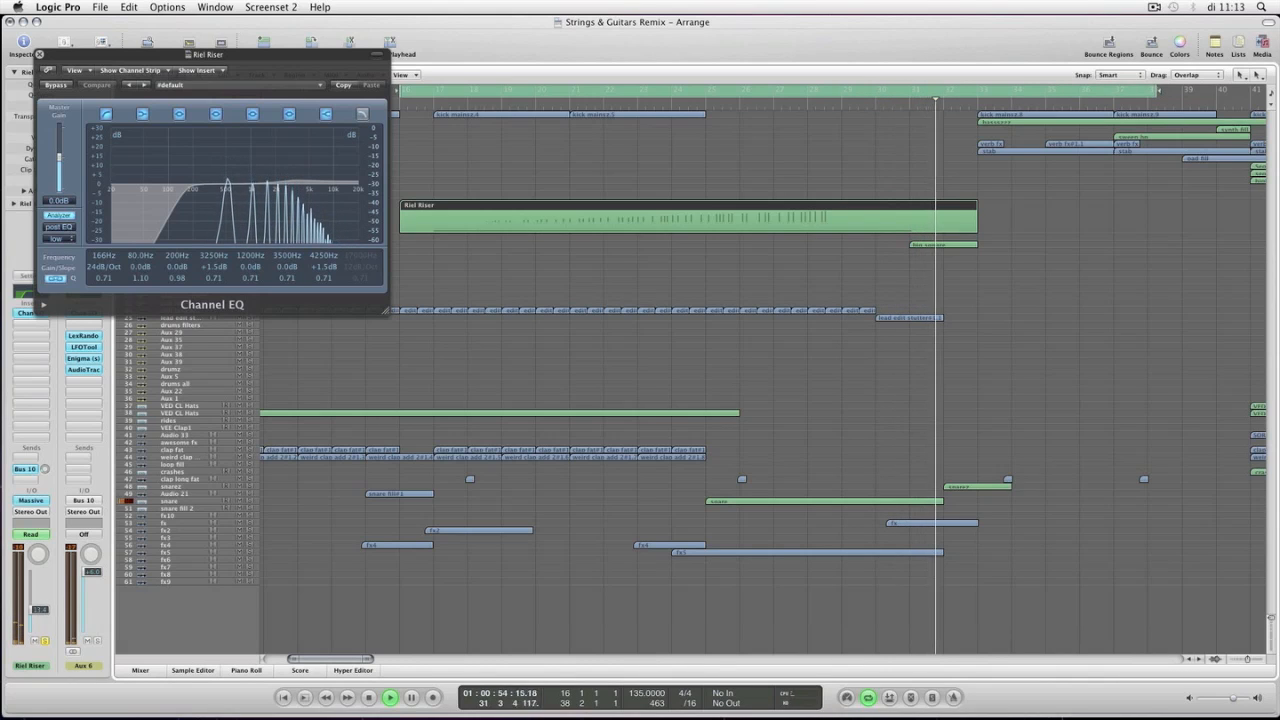
key(super+w)
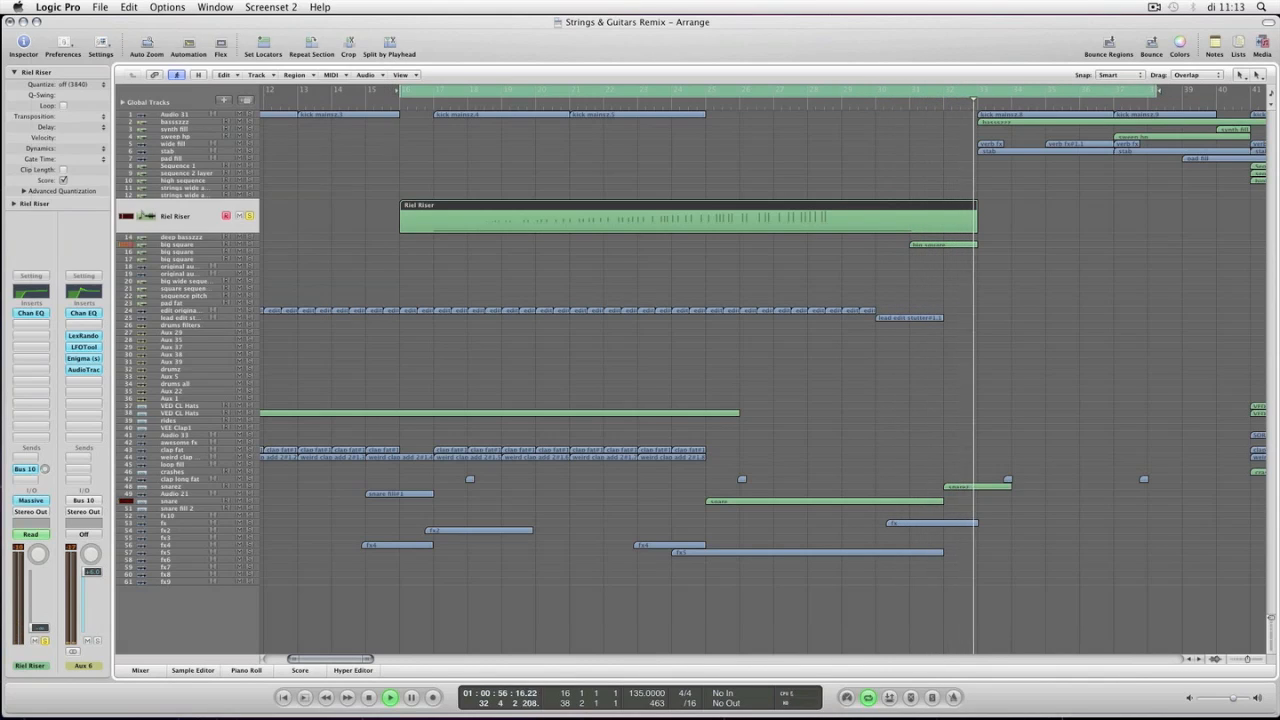
- Stop playback and review the Channel EQ on Aux 6, leaving the plug-in windows hidden
key(space)
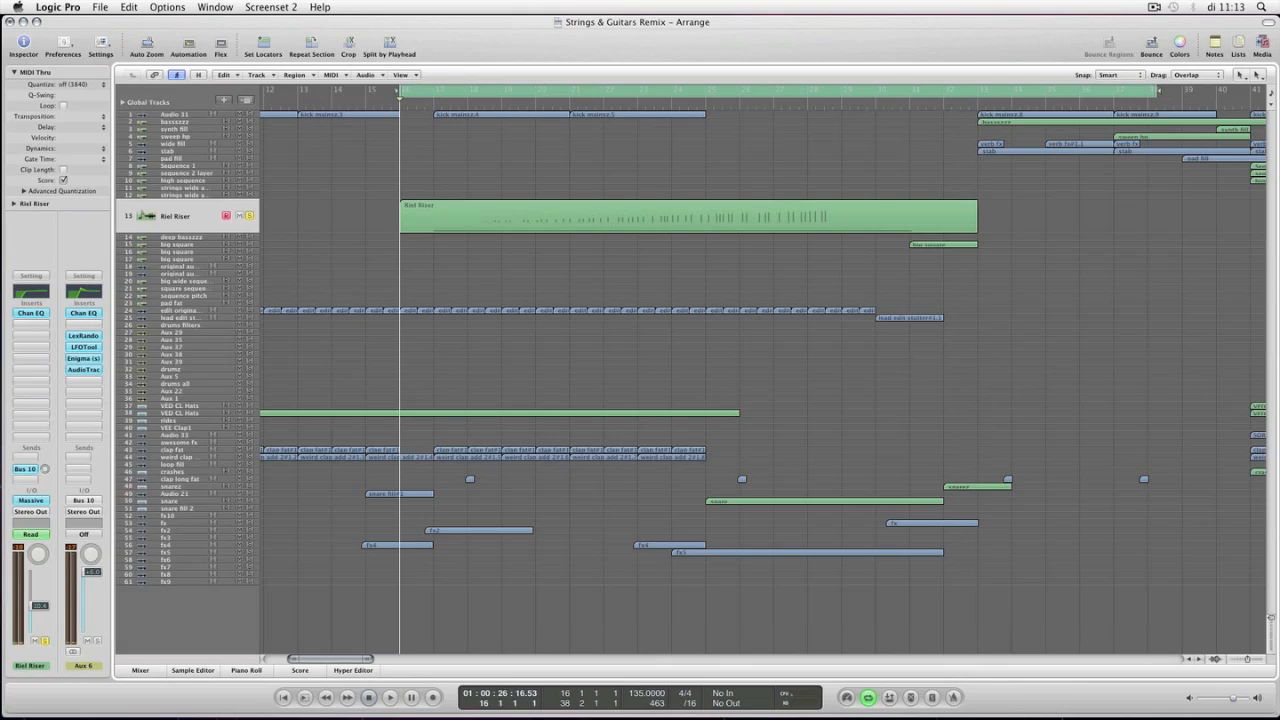
key(v)
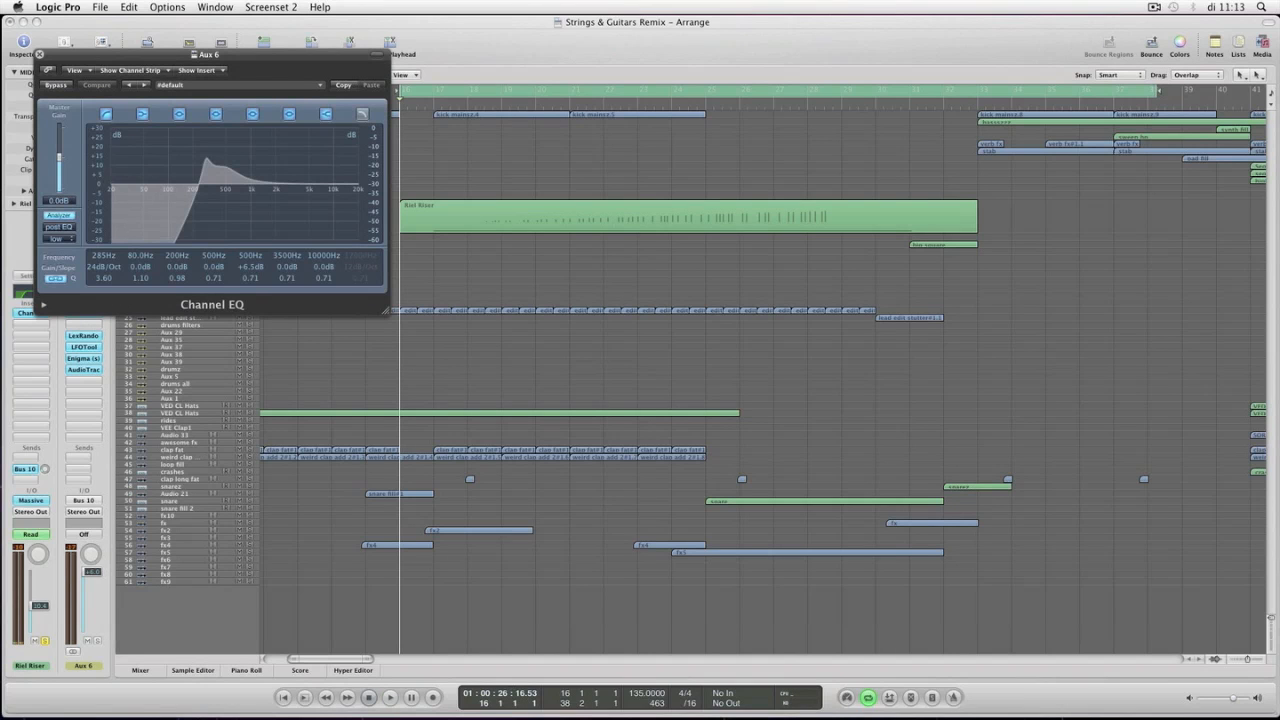
key(v)
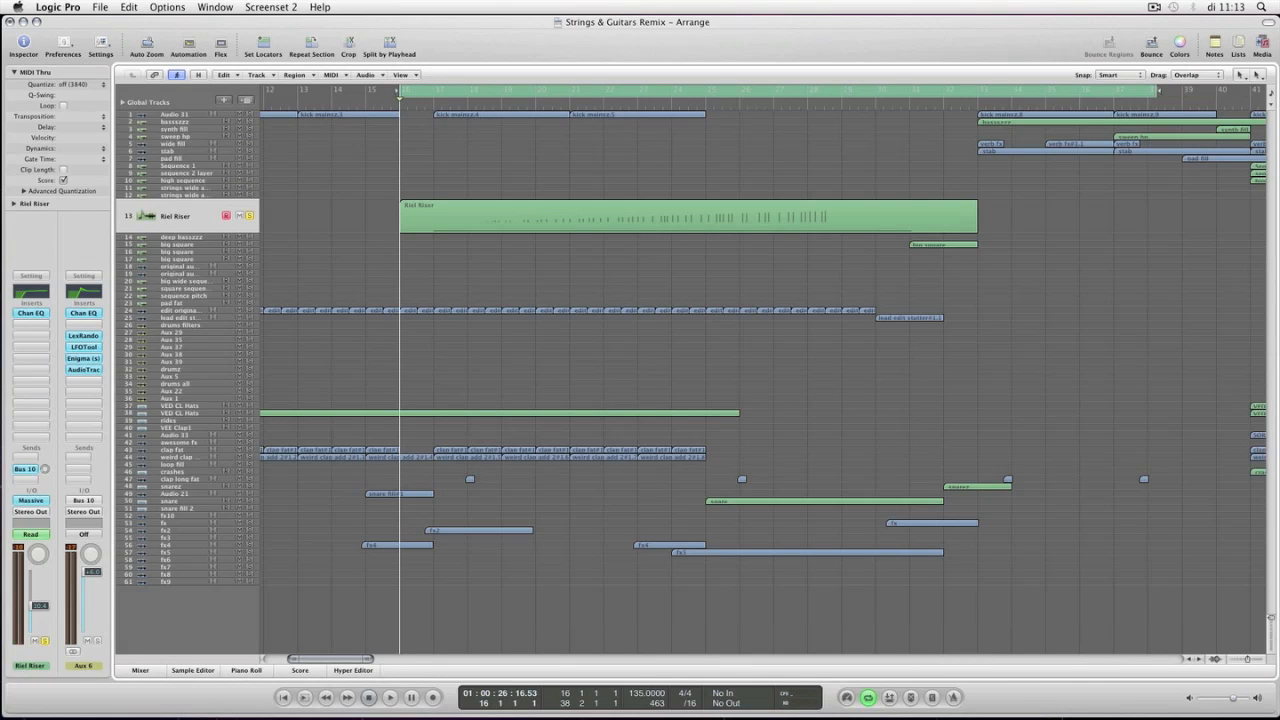
- Cycle the first snare region from bar 25 to bar 32 and play it while viewing its notes in the Piano Roll, then close the editor
key(z)
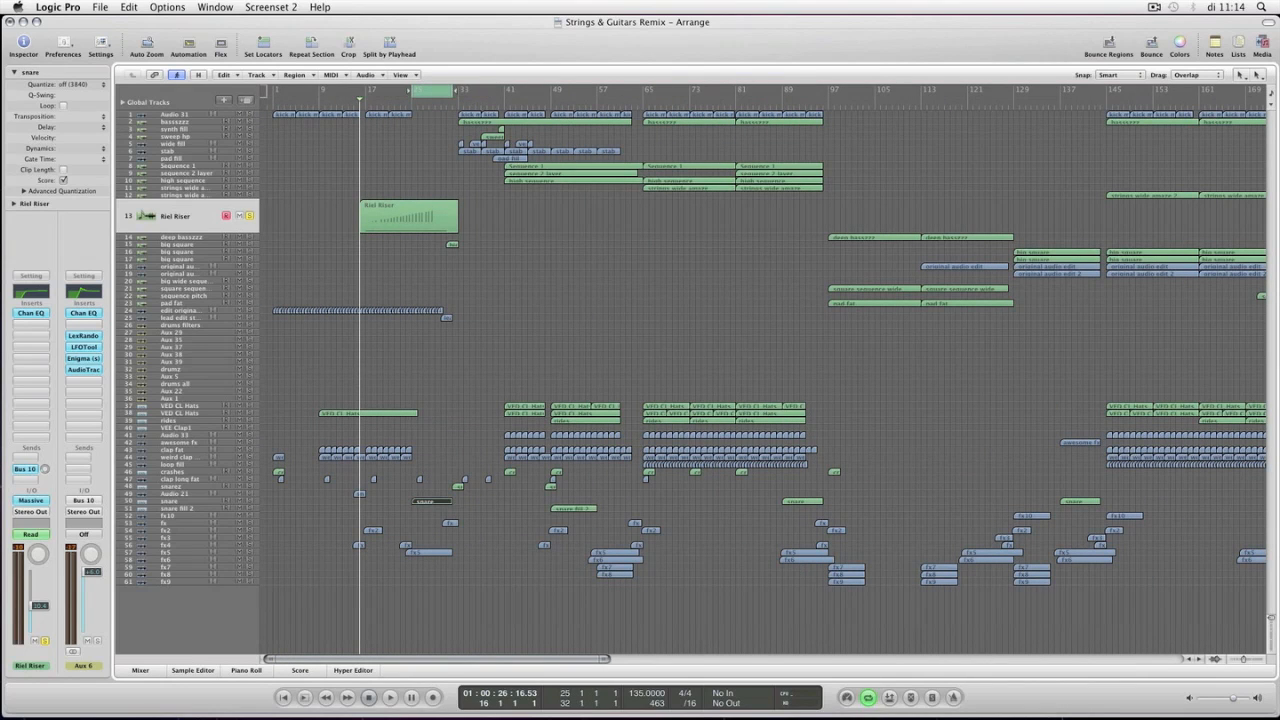
key(z)
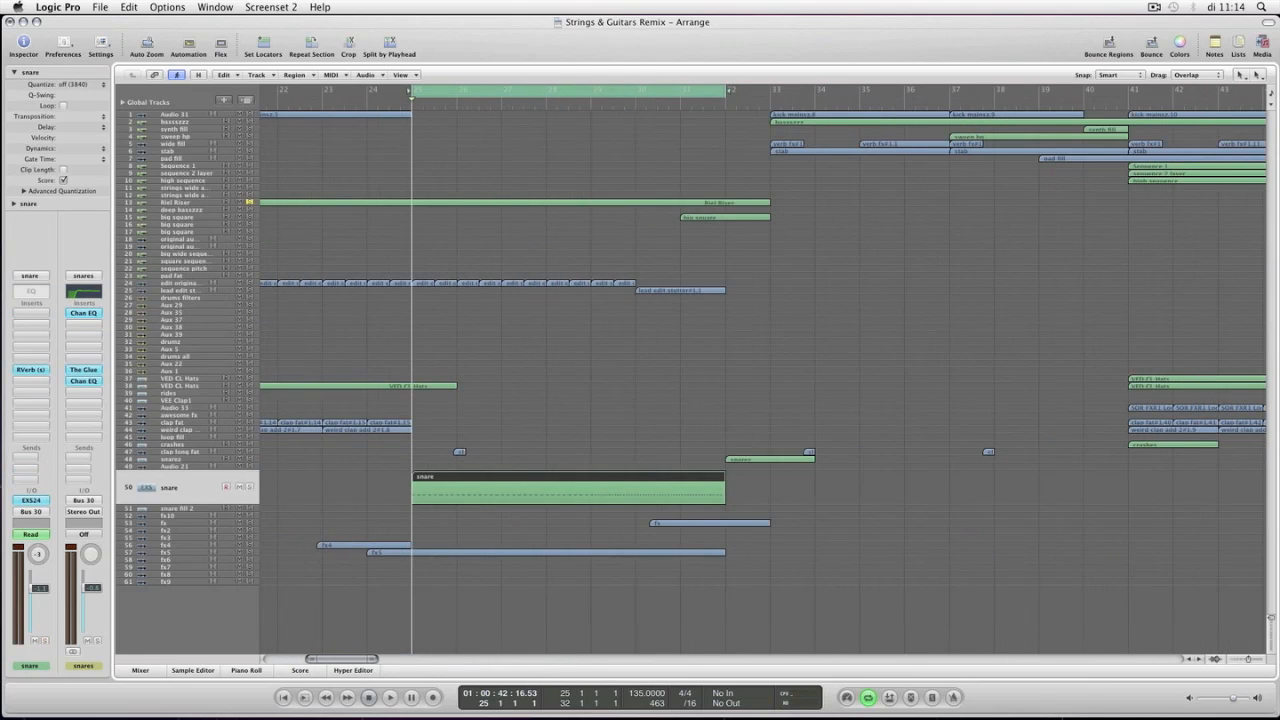
key(super+6)
key(space)
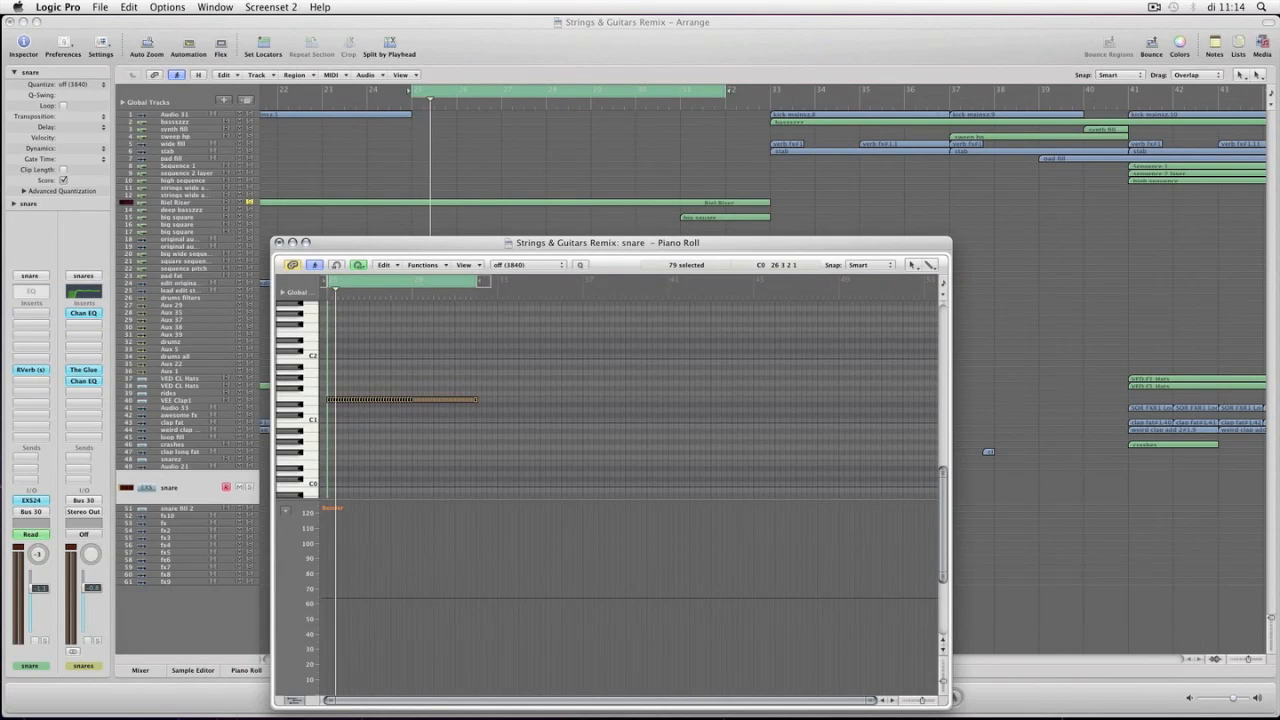
key(super+w)
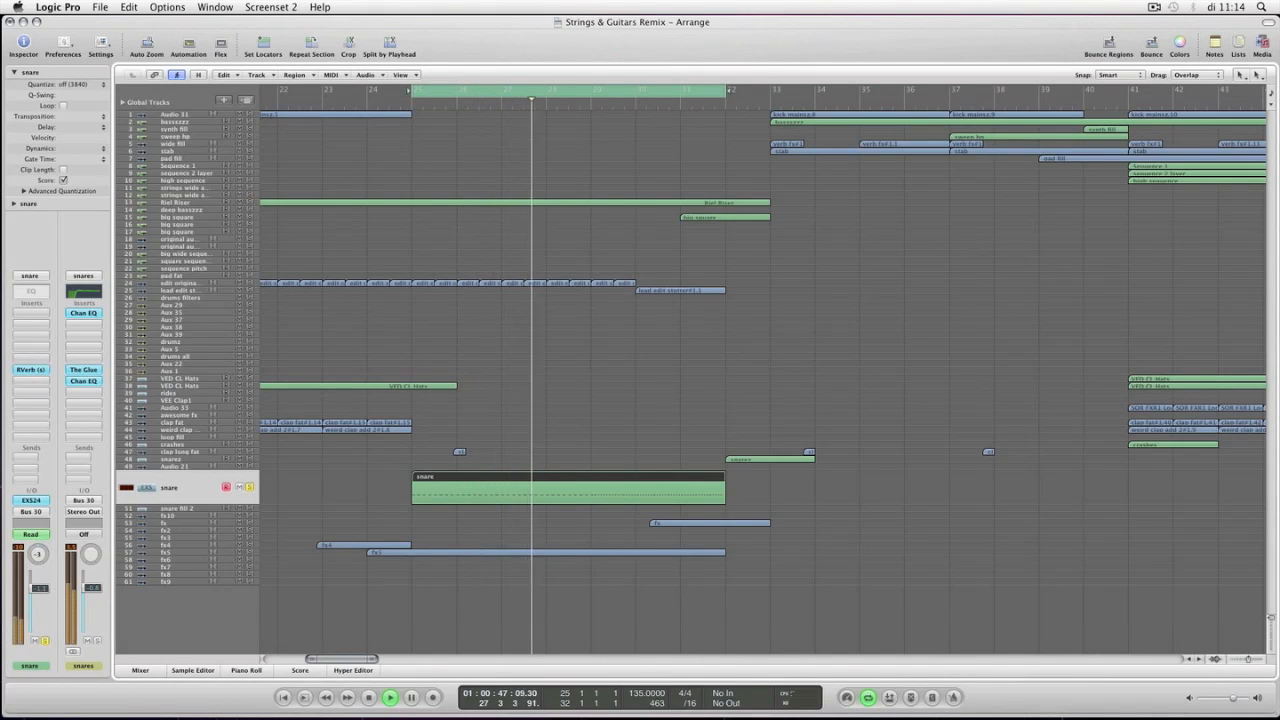
- Open The Glue and both Channel EQ plug-ins of the snares bus, arrange their windows and examine them while the snare plays
key(a)
key(a)
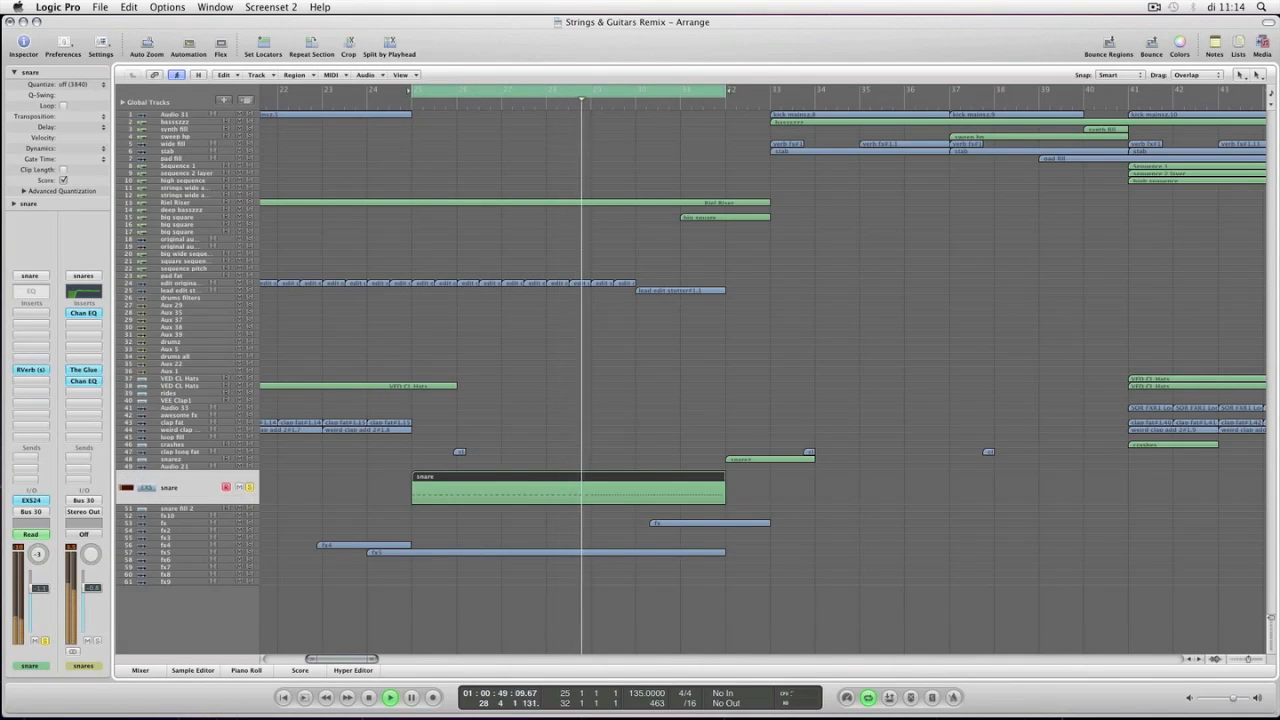
key(super+Left)
key(super+Left)
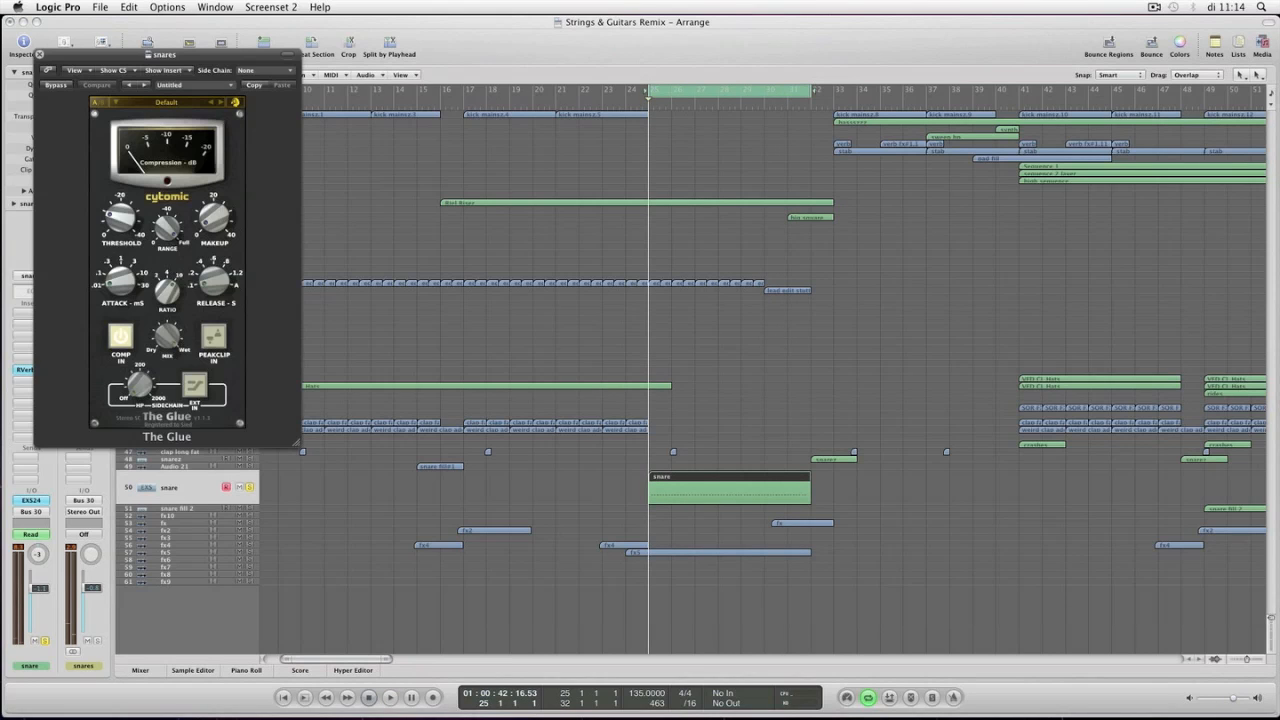
drag(165, 55, 361, 83)
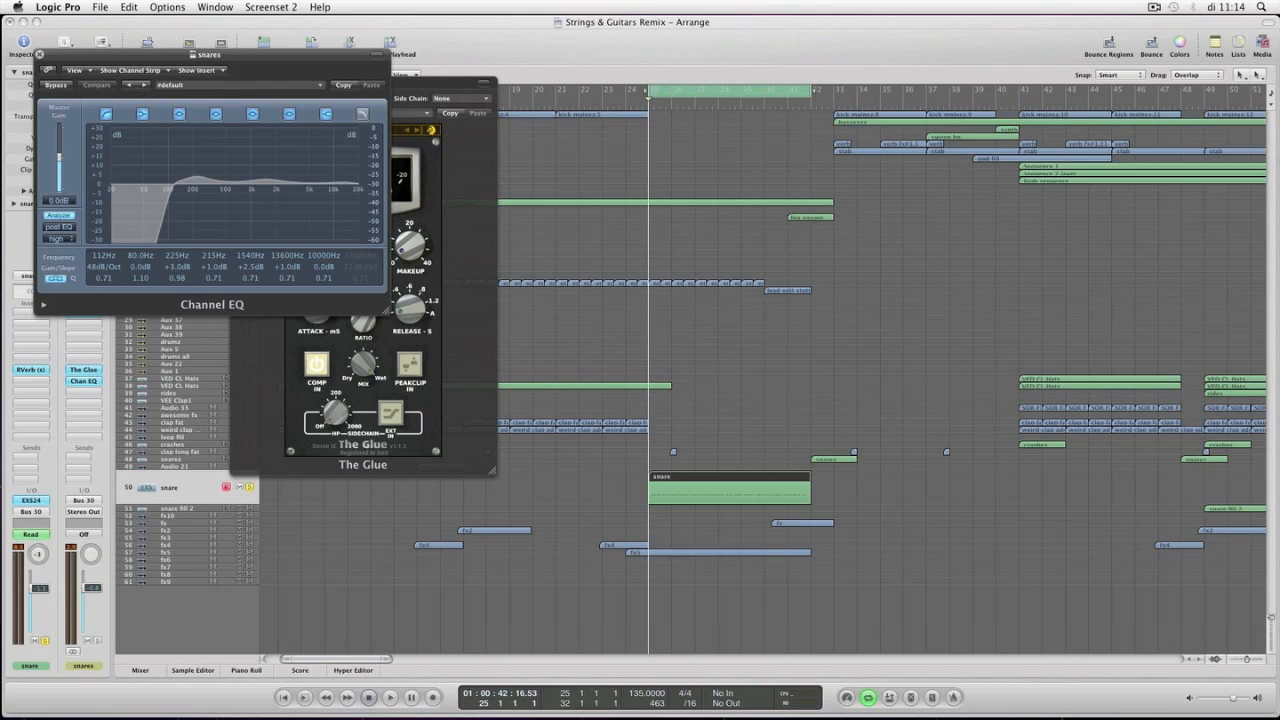
drag(209, 55, 367, 388)
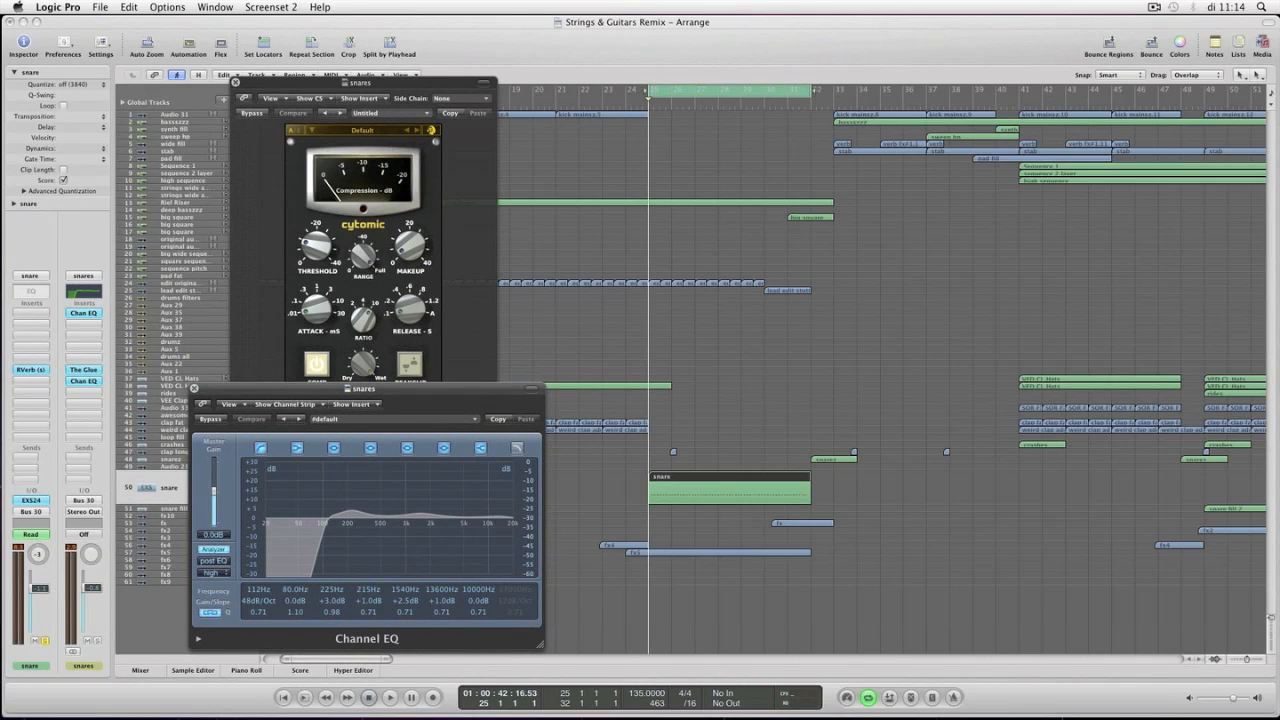
click(251, 112)
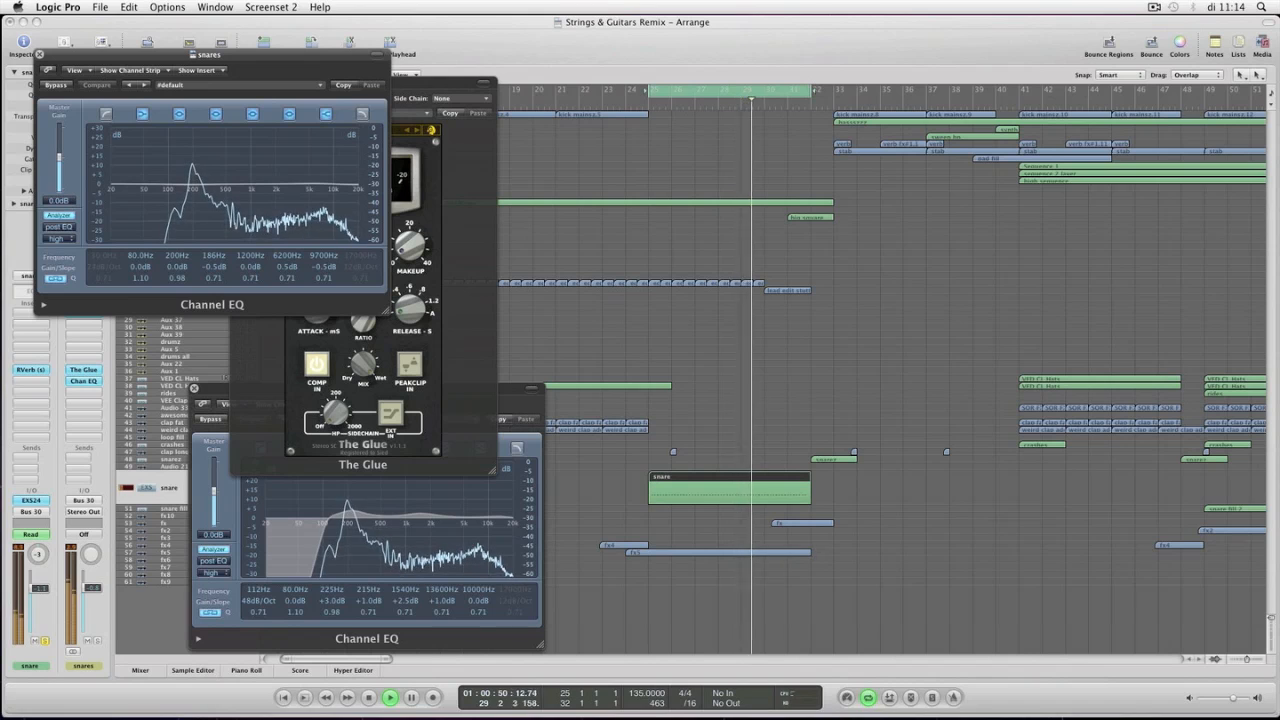
- Close all the snares bus plug-in windows and return to the wide view of the arrangement
key(super+w)
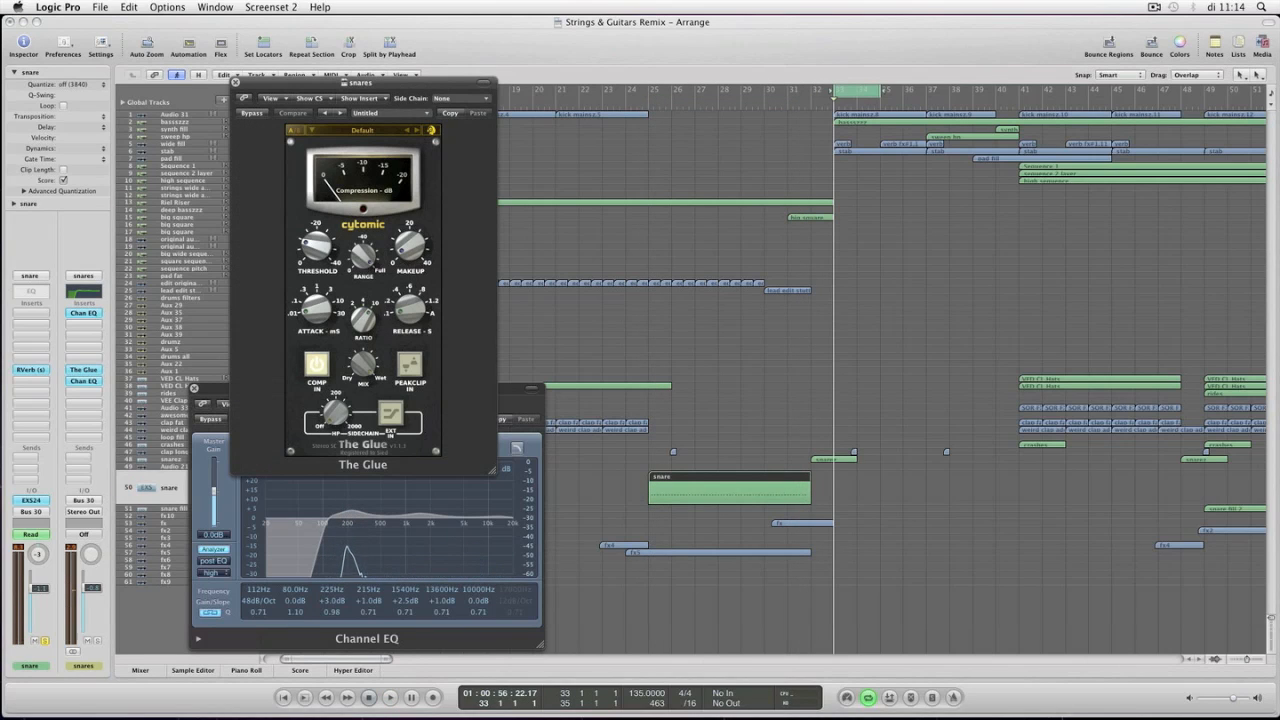
key(super+w)
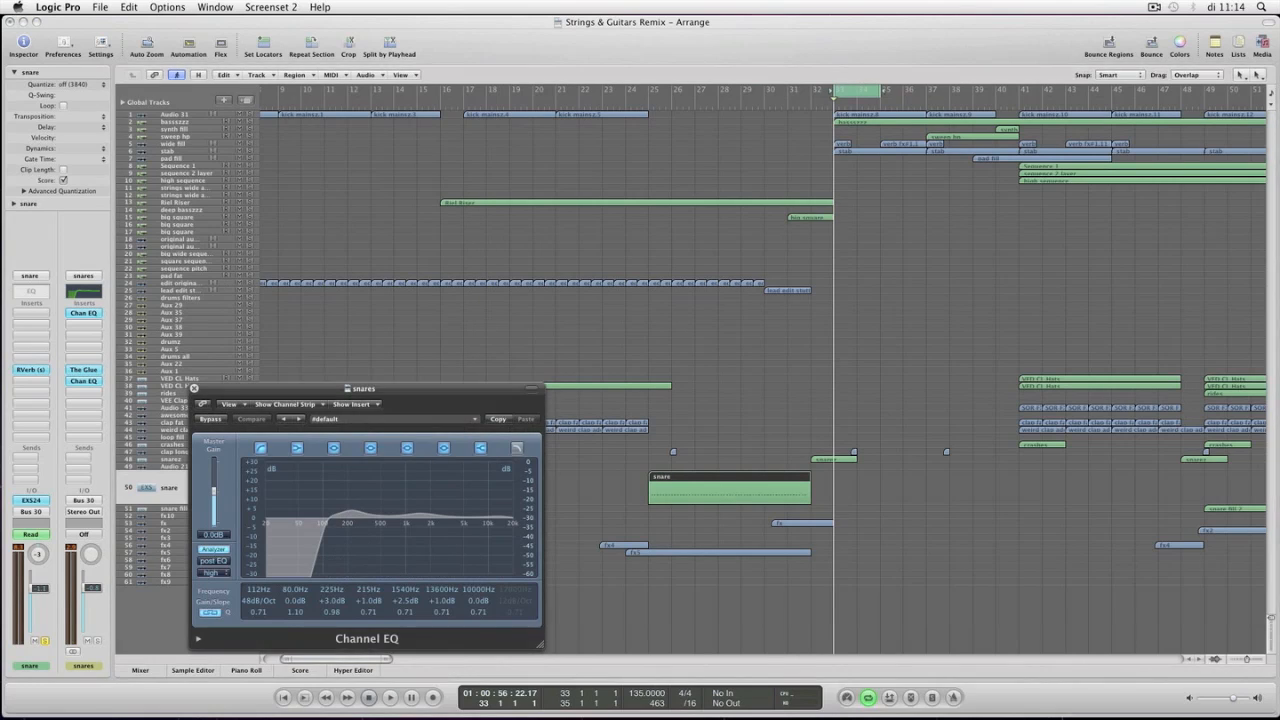
key(super+w)
key(ctrl+Left)
key(ctrl+Left)
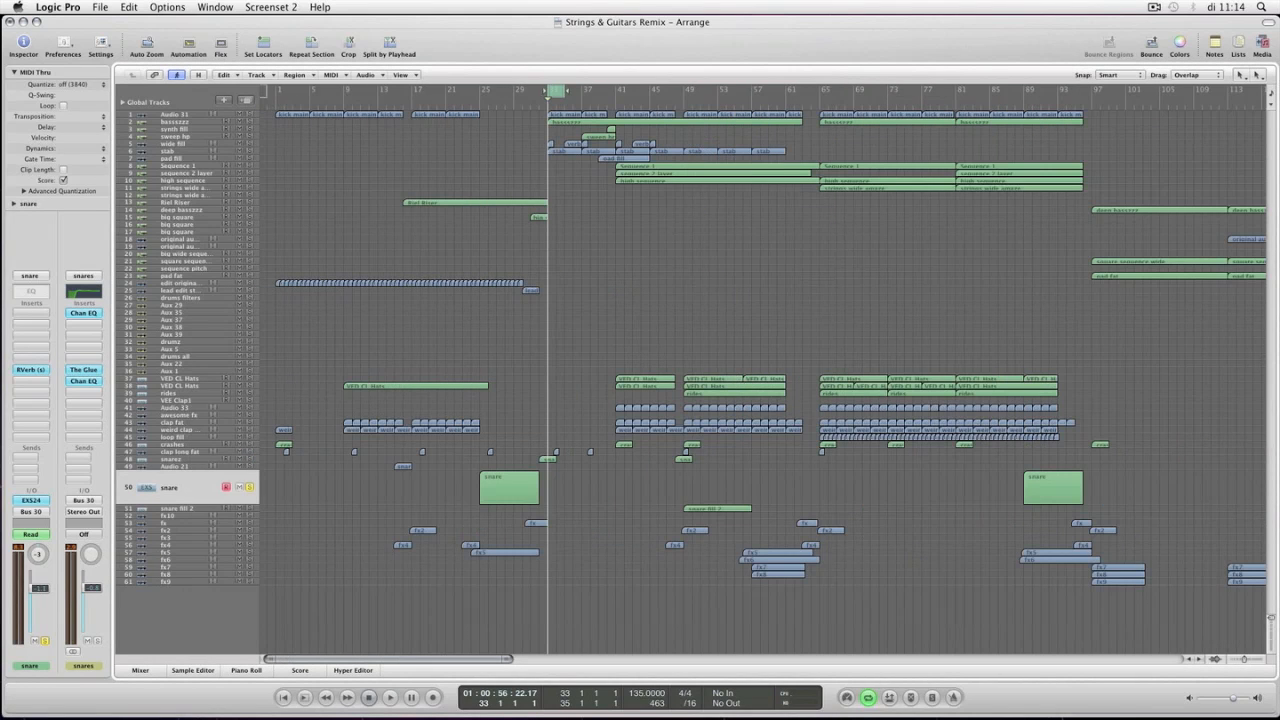
- Solo the clap fat and weird clap tracks and play them with the cycle range set from bar 9 to bar 25
drag(494, 410, 350, 440)
key(super+shift+a)
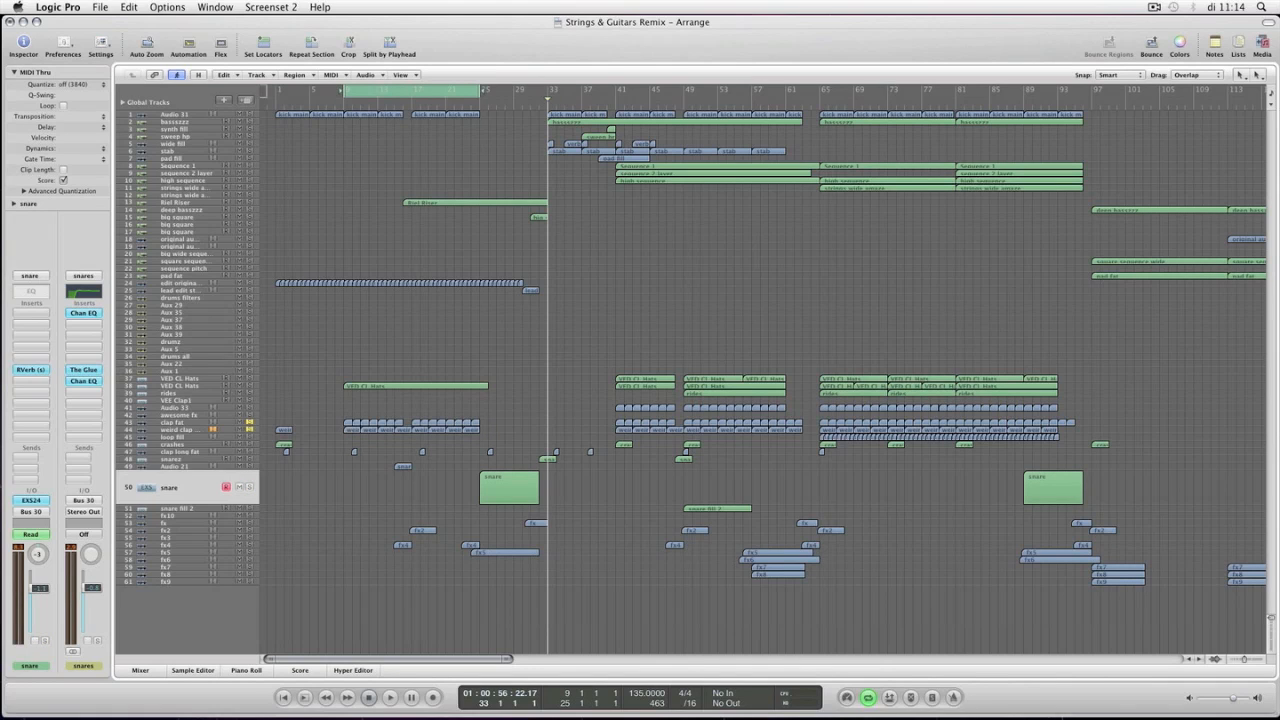
key(Return)
key(space)
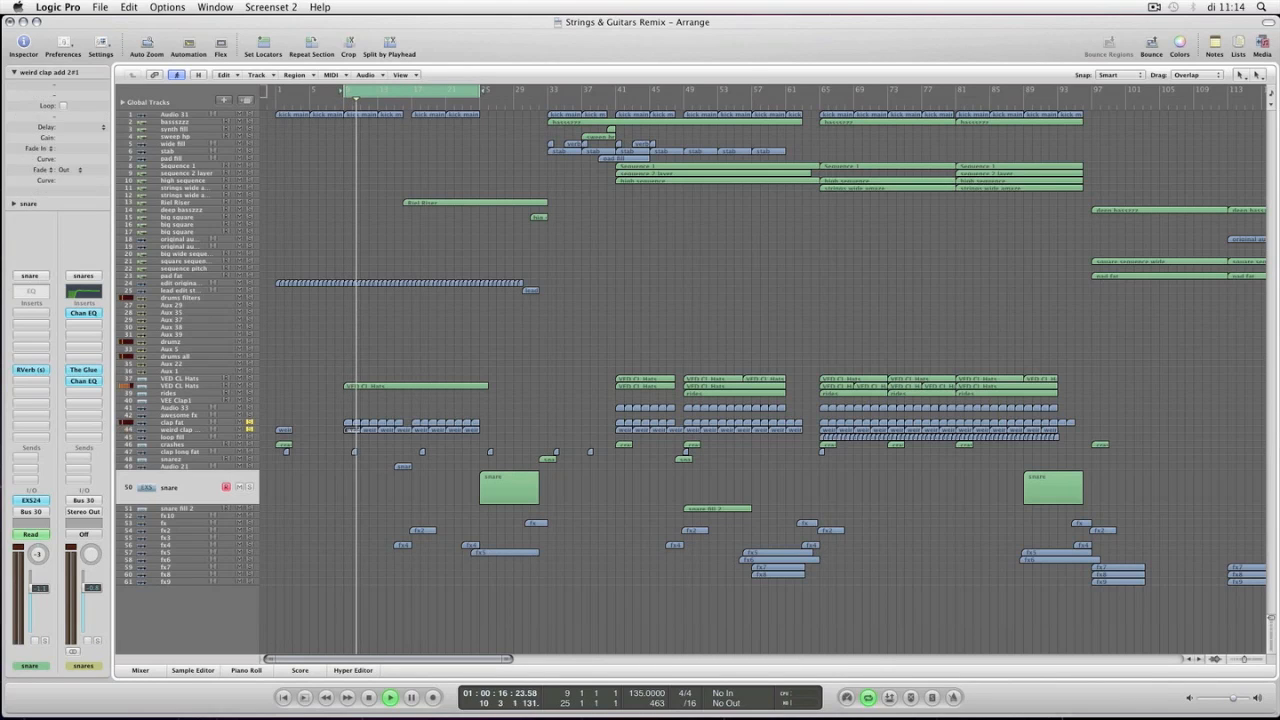
- Inspect the waveform of the first cycled weird clap region in the Sample Editor, then that of the clap fat region
key(super+6)
key(ctrl+Left)
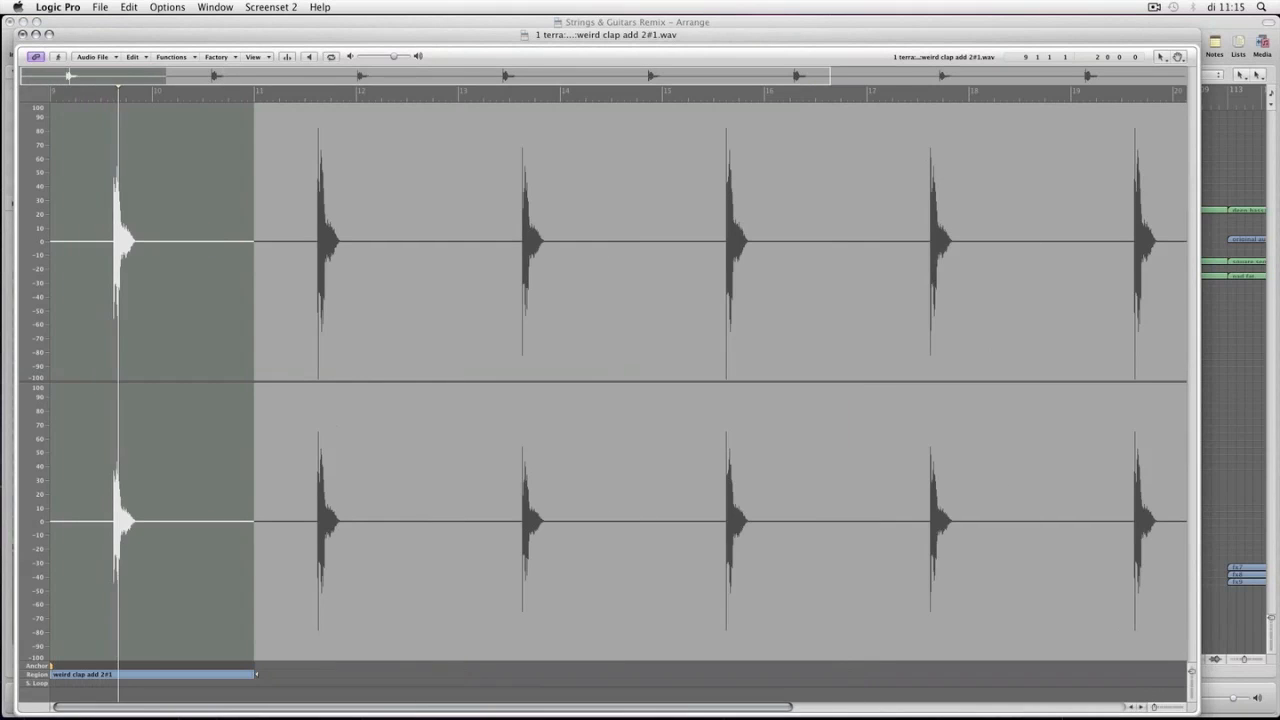
key(super+w)
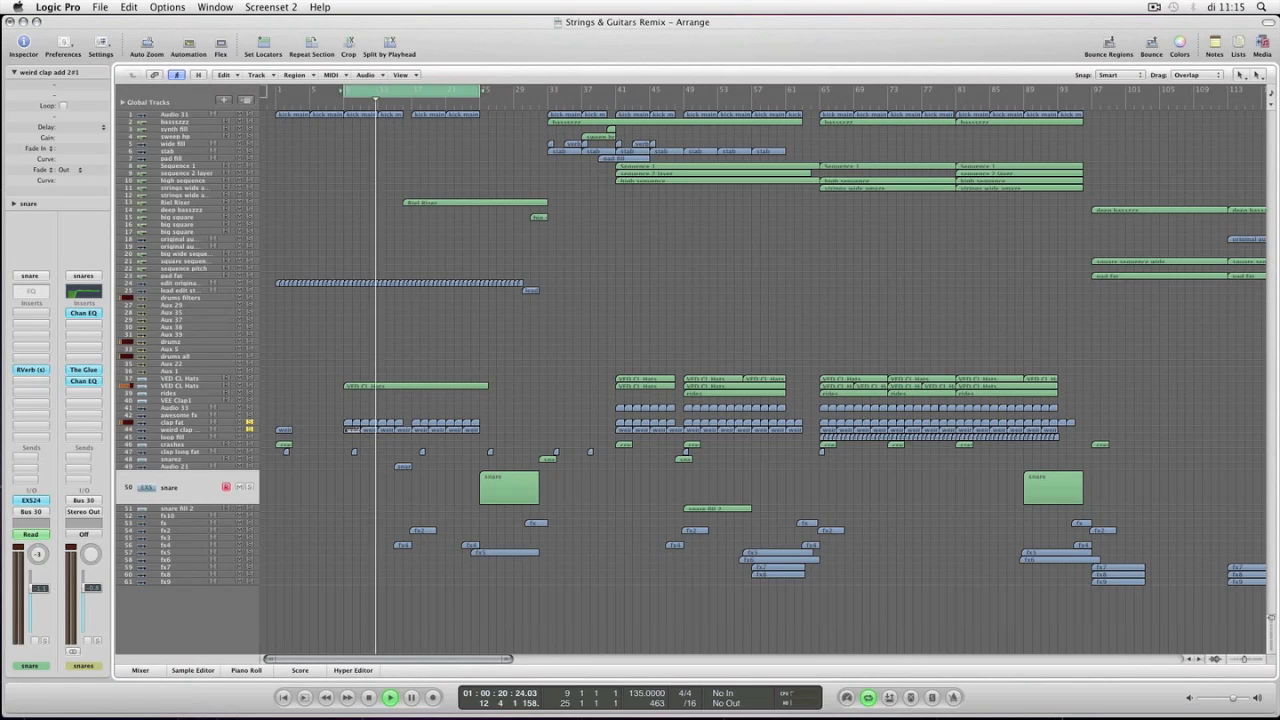
click(350, 425)
key(super+6)
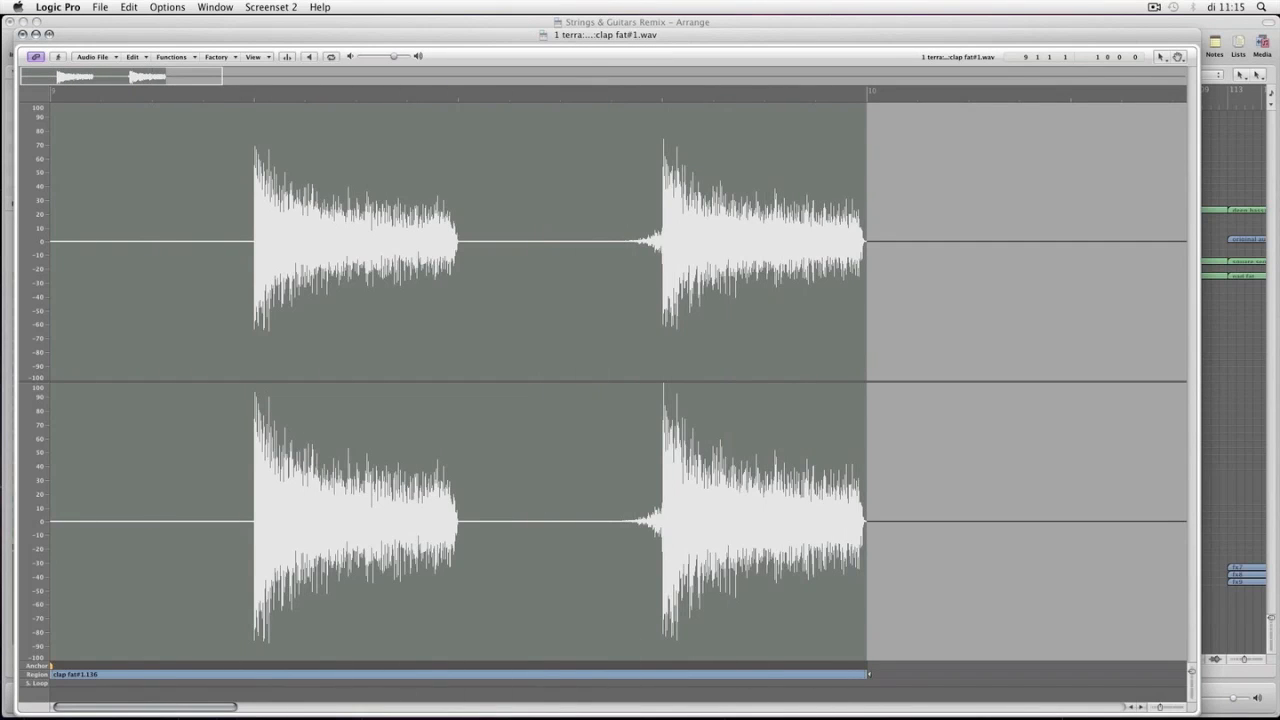
- Close the Sample Editor, solo the lead edit stutter track and set the cycle range to its region, bar 30 to bar 32
key(super+w)
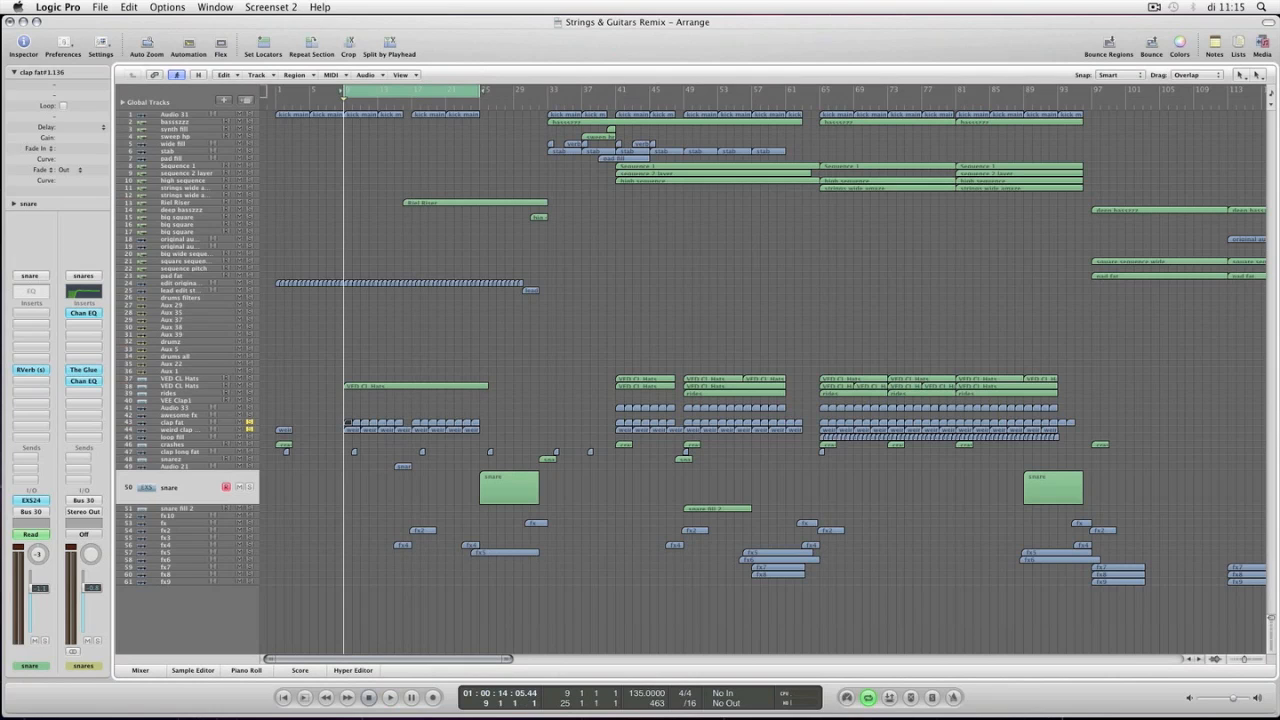
drag(480, 91, 728, 91)
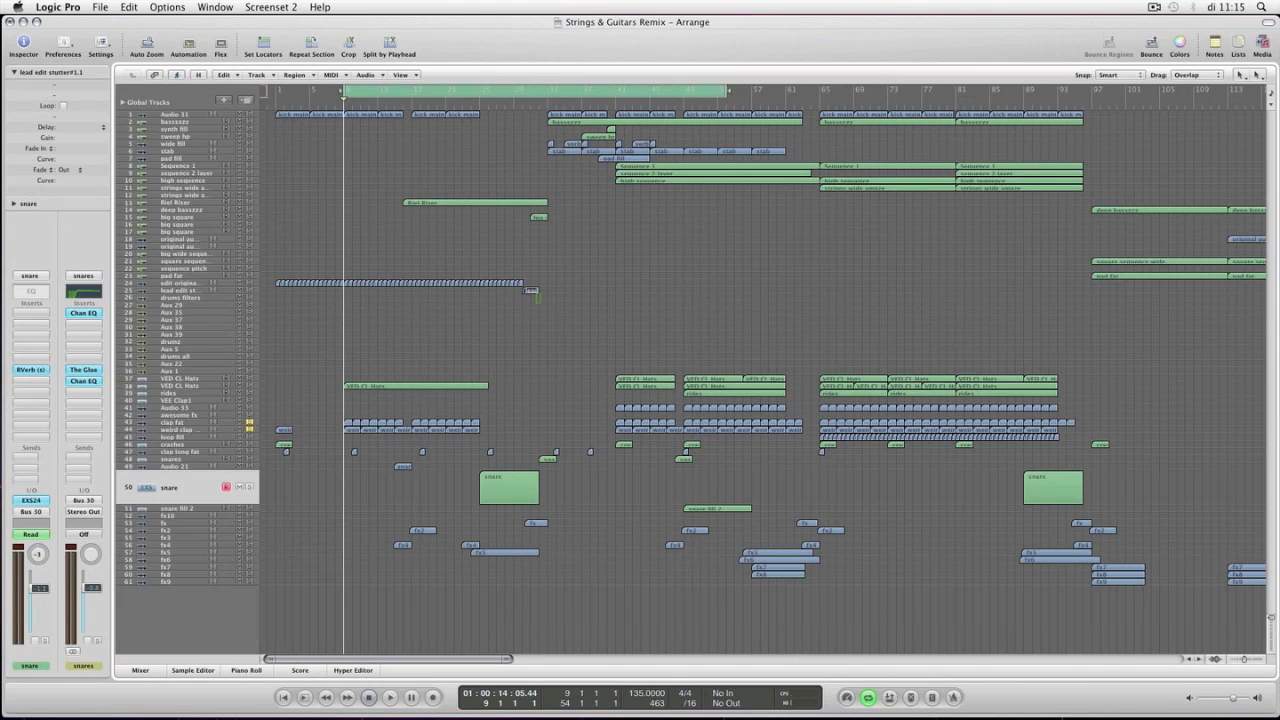
key(z)
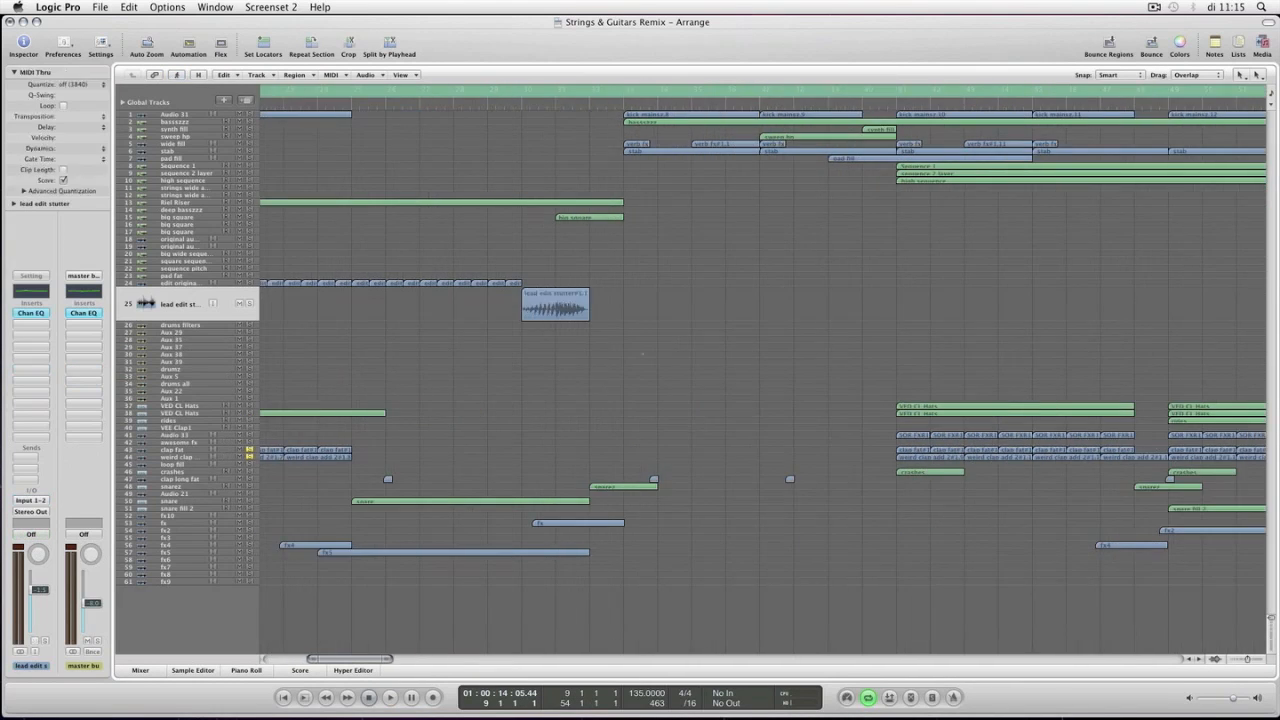
click(648, 300)
key(super+u)
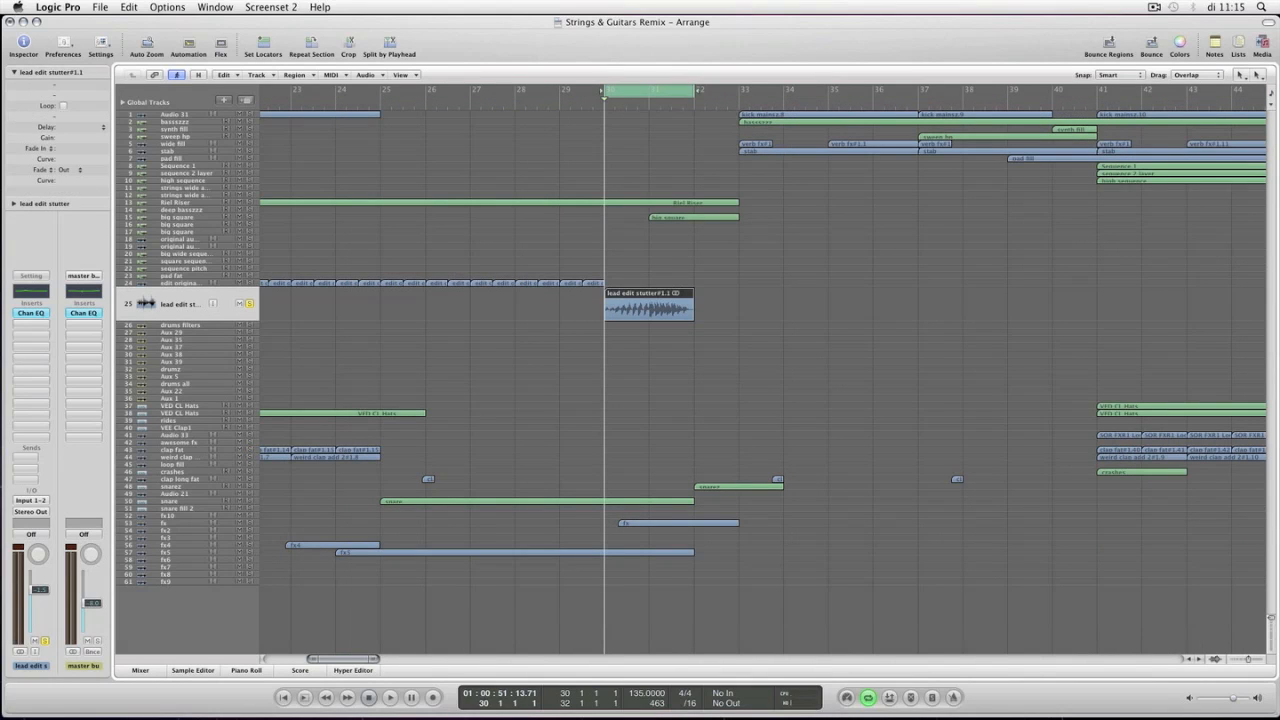
- Extend the cycle range to bar 34 and examine the lead edit stutter's Channel EQ during playback, closing the plug-in when finished
key(v)
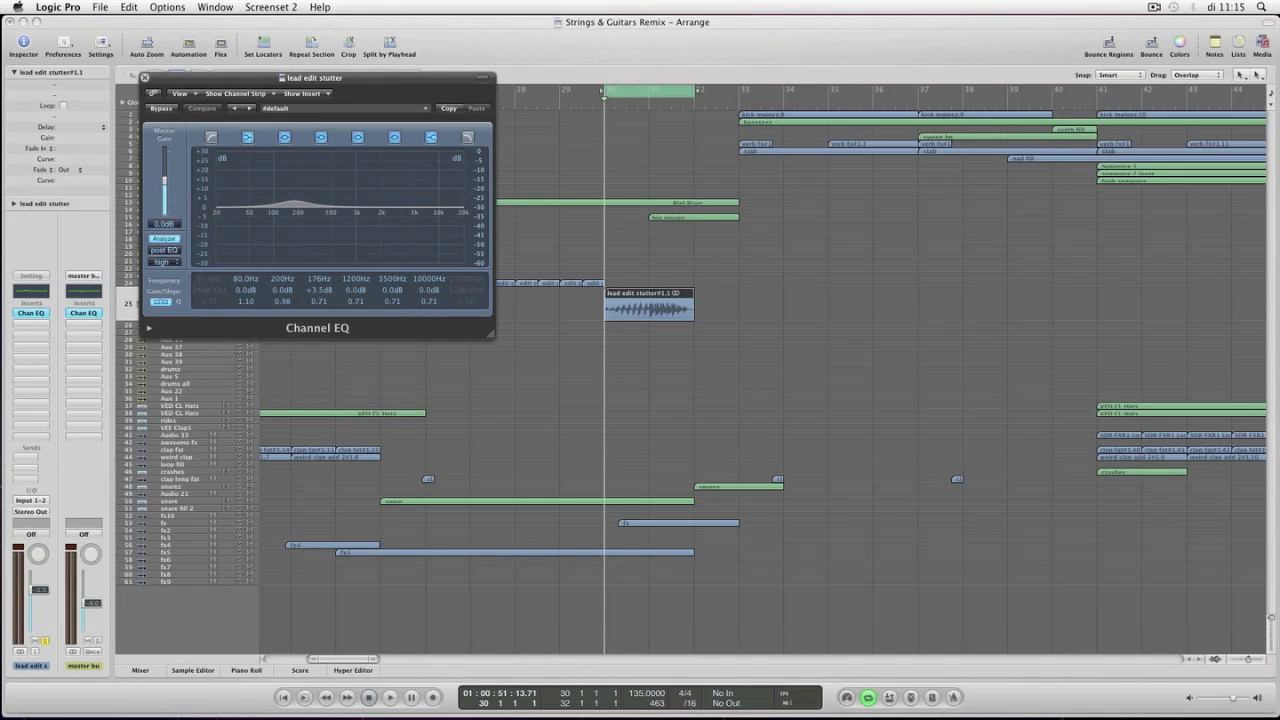
drag(696, 91, 784, 91)
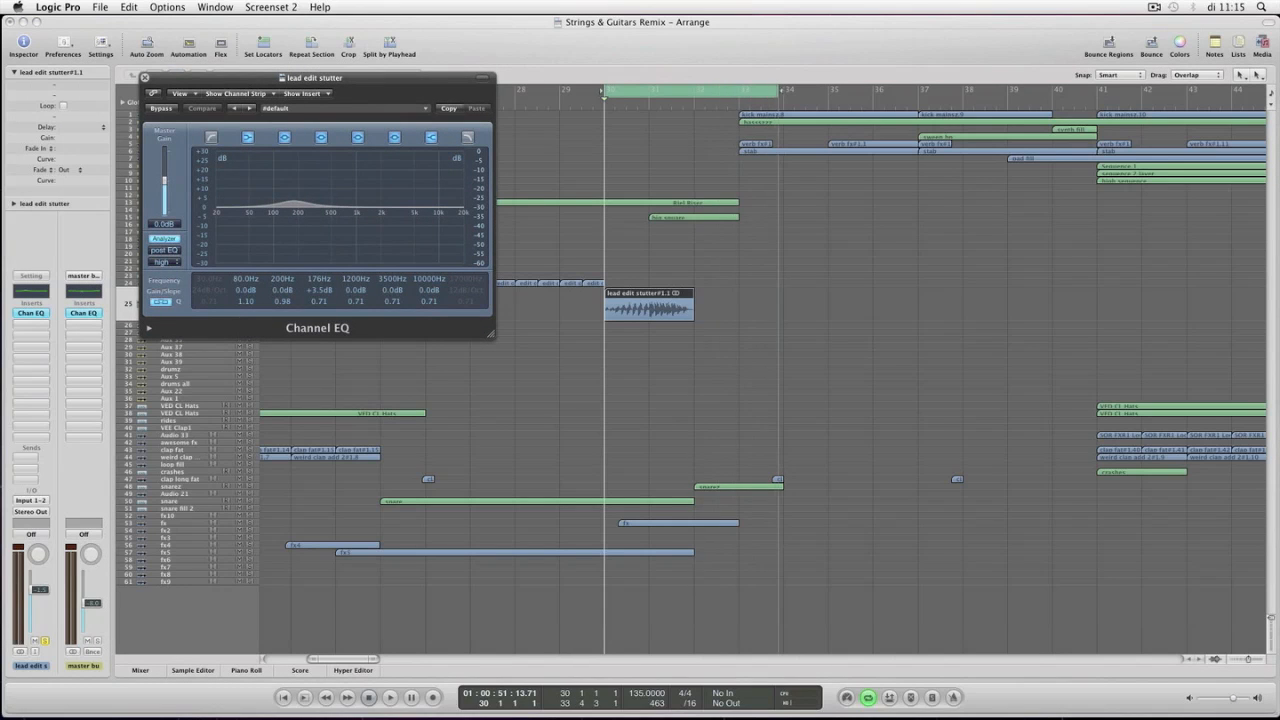
key(space)
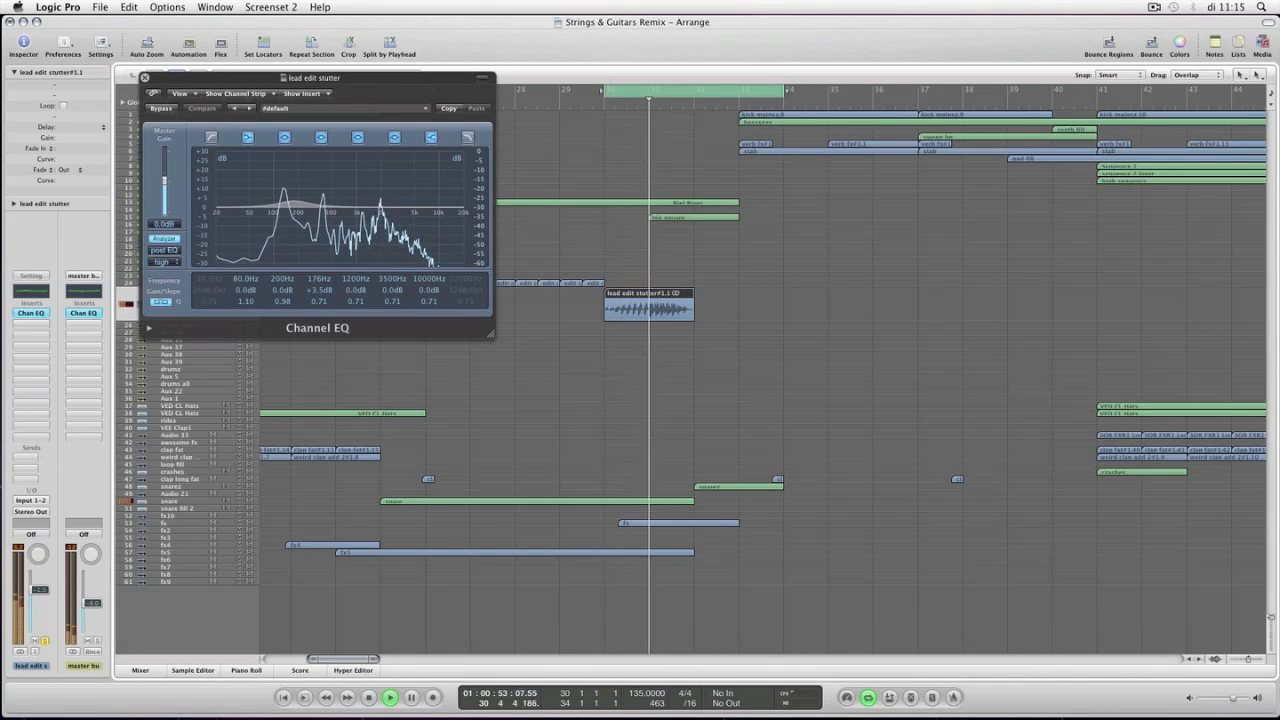
key(space)
key(space)
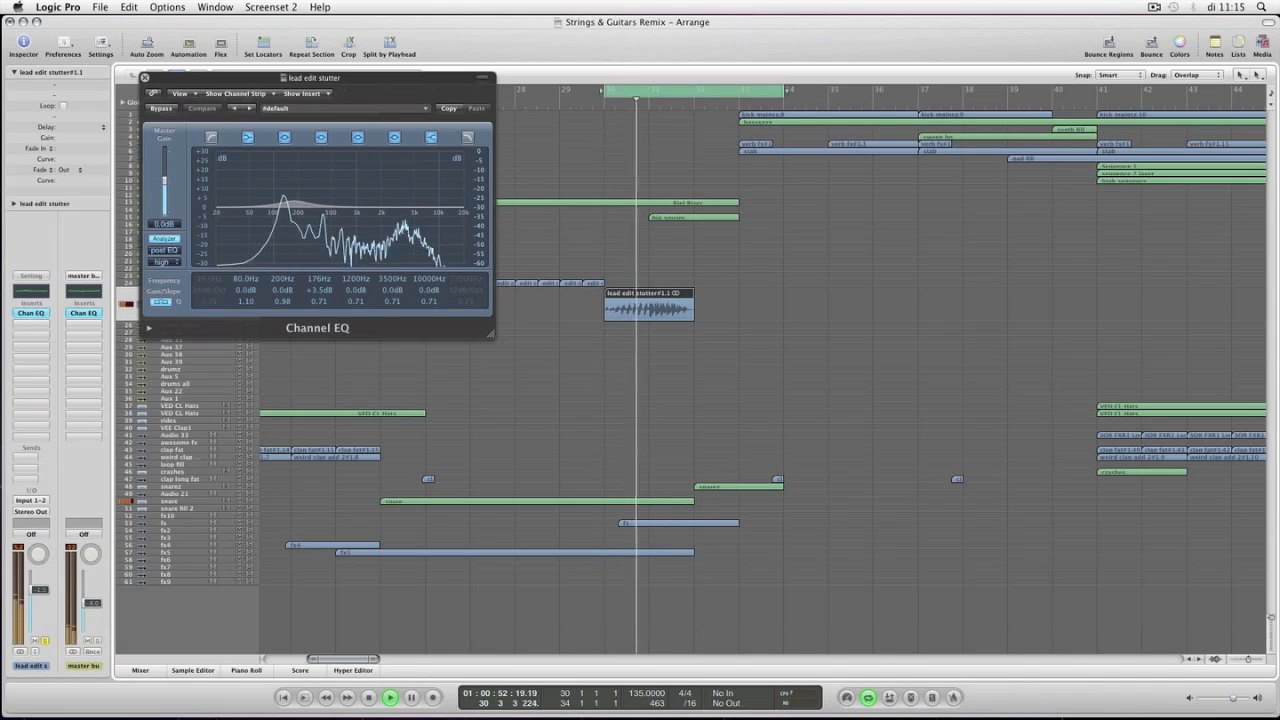
key(space)
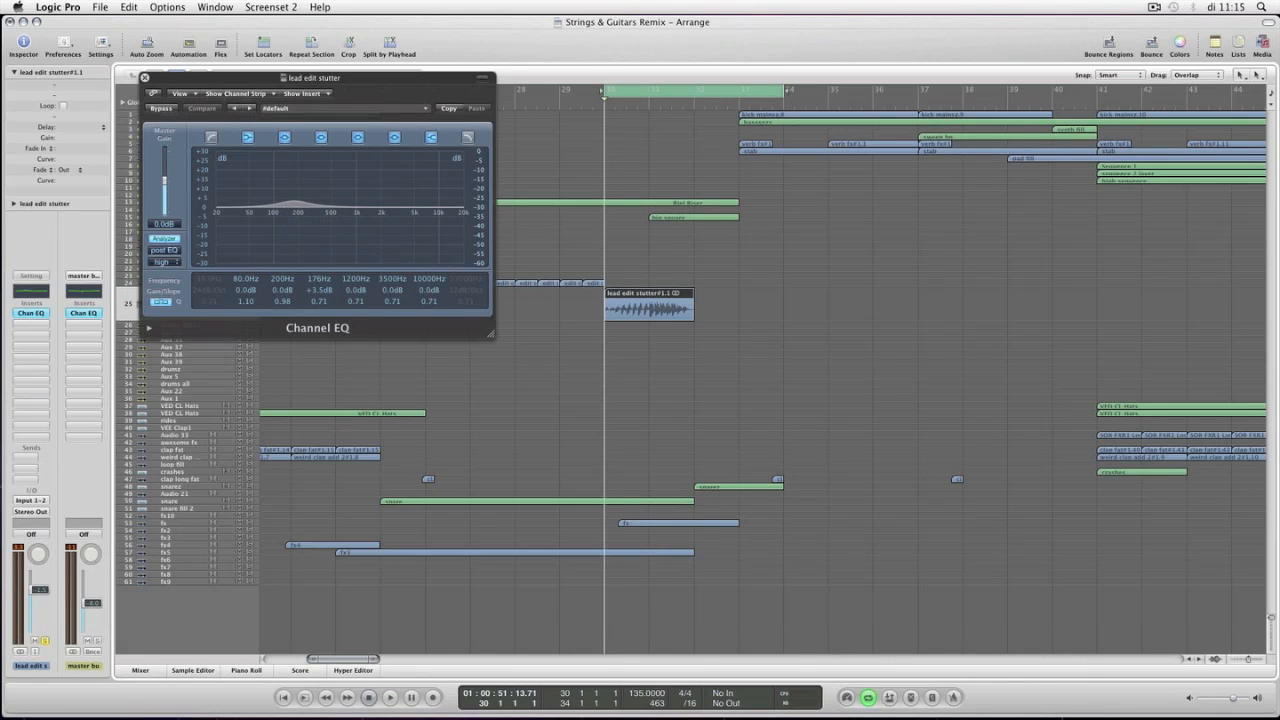
click(144, 77)
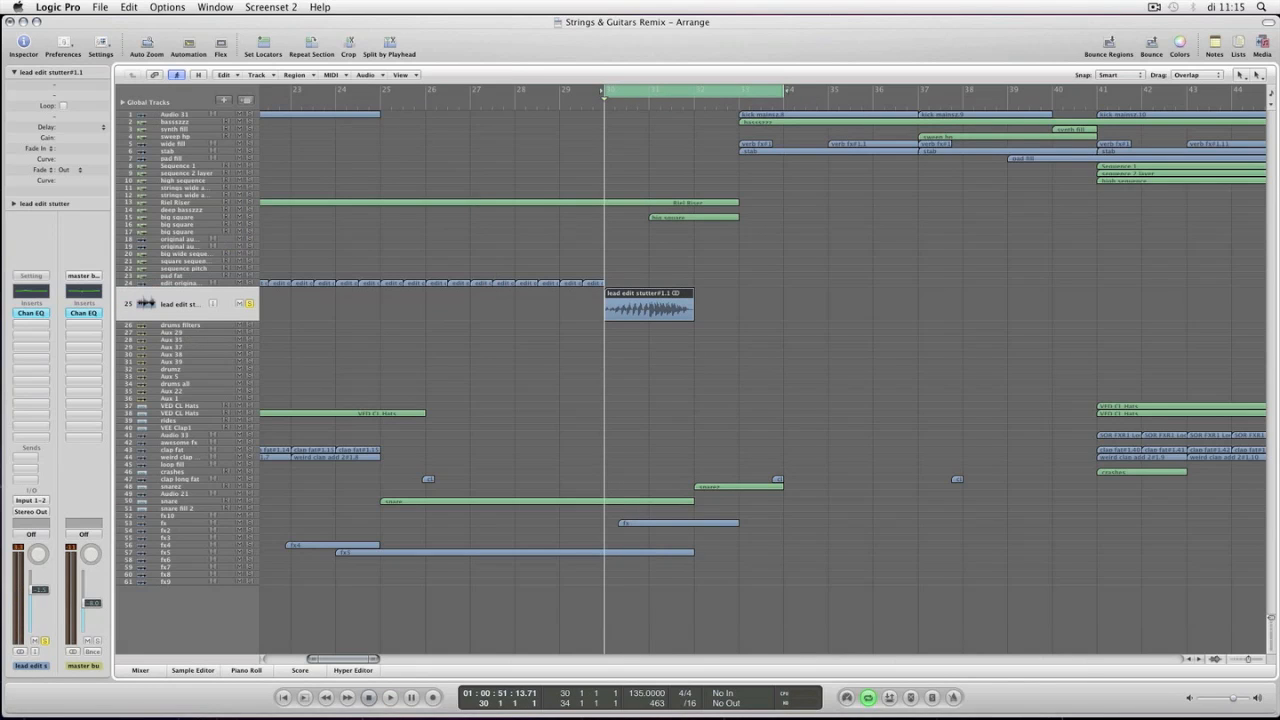
- Solo the big square track, examine its LFOTool and The Glue plug-ins during playback, and close their windows
click(693, 216)
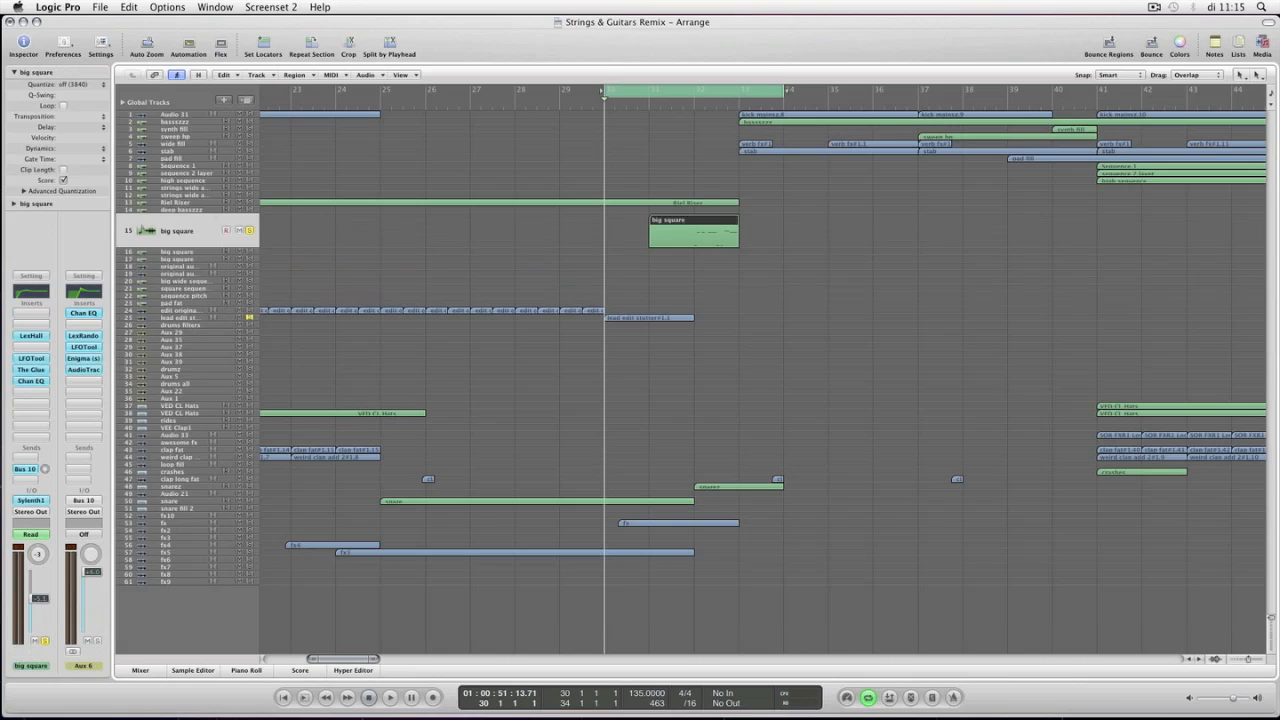
double_click(693, 220)
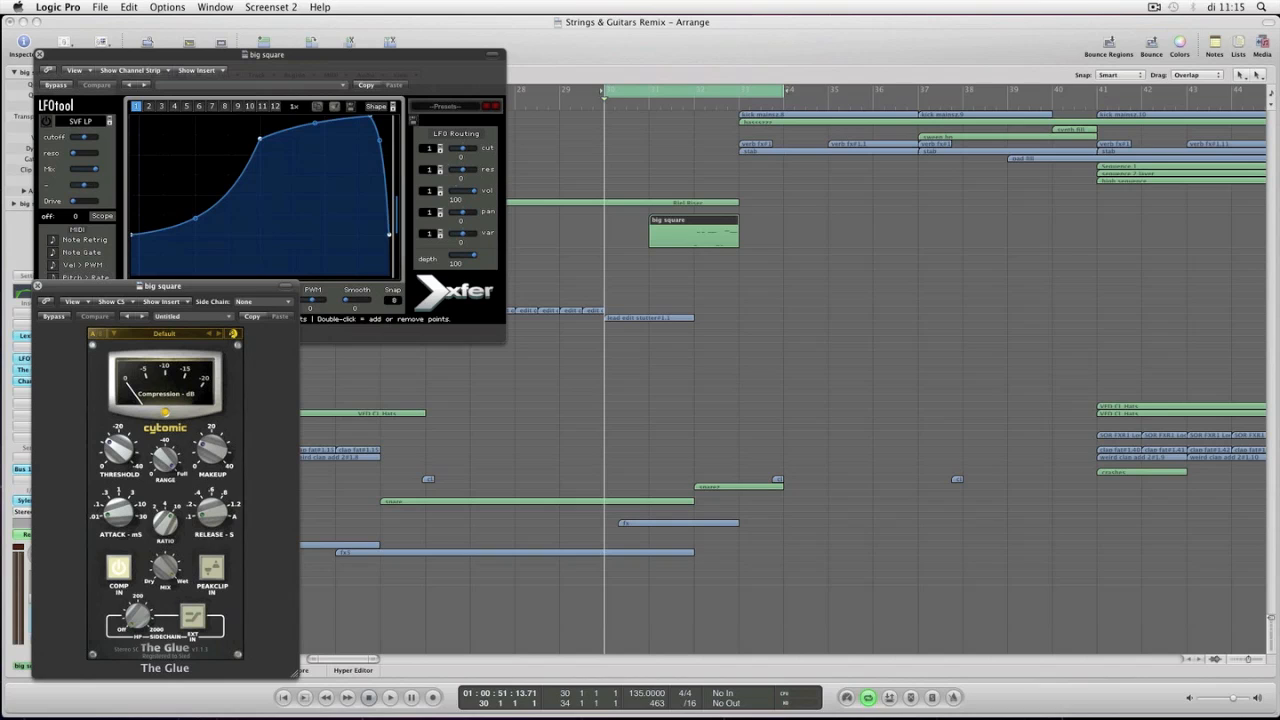
key(space)
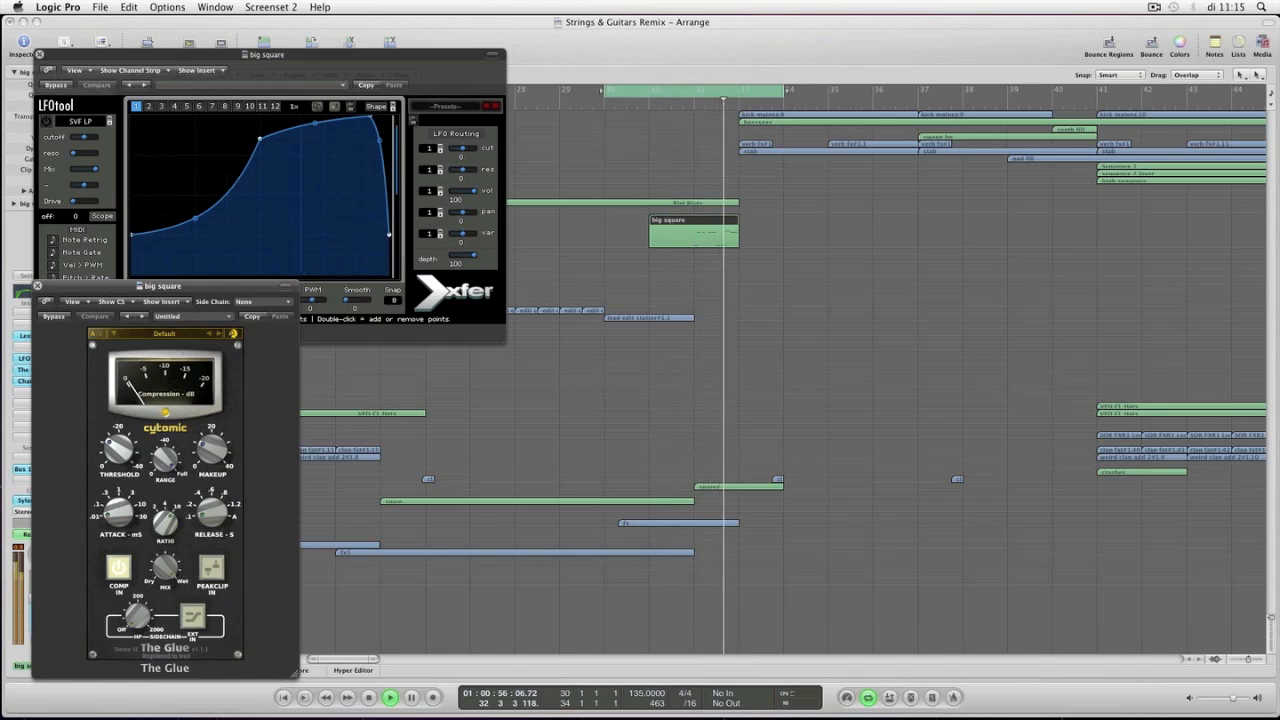
key(space)
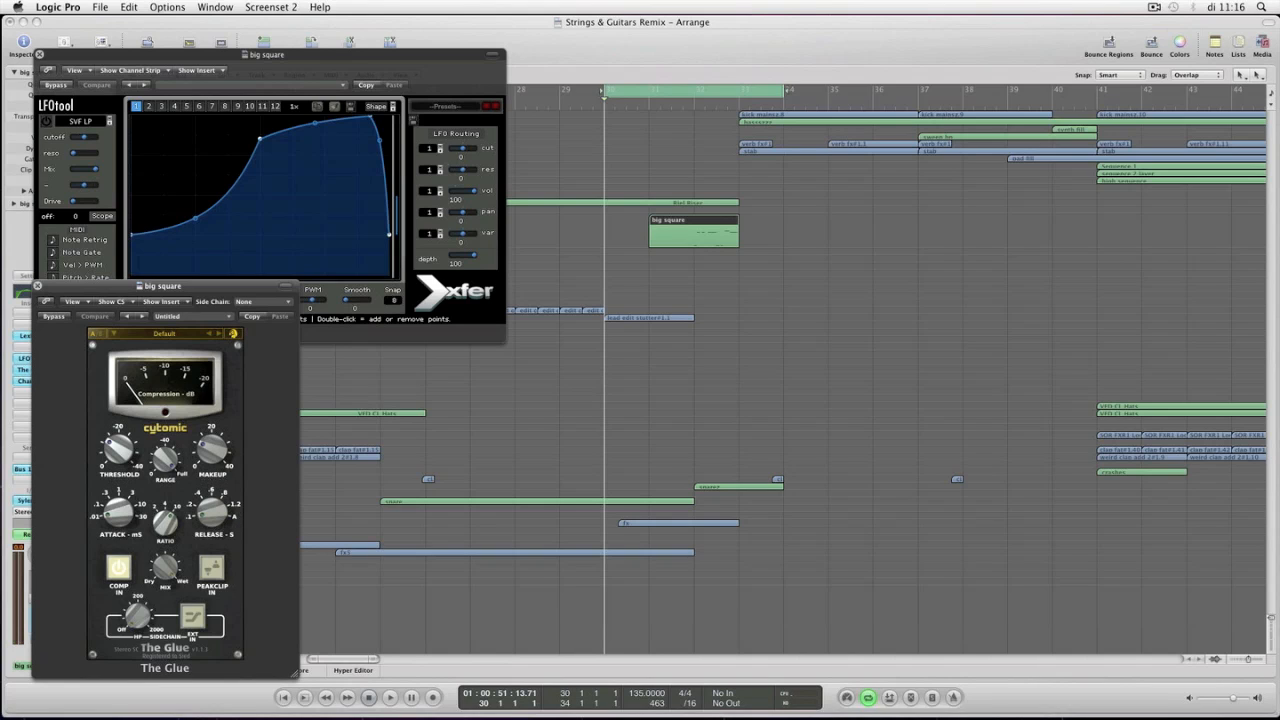
click(40, 54)
key(super+w)
- Set the cycle range to the bassszzz region, from bar 33 to bar 63
key(super+Left)
key(super+Left)
key(super+Left)
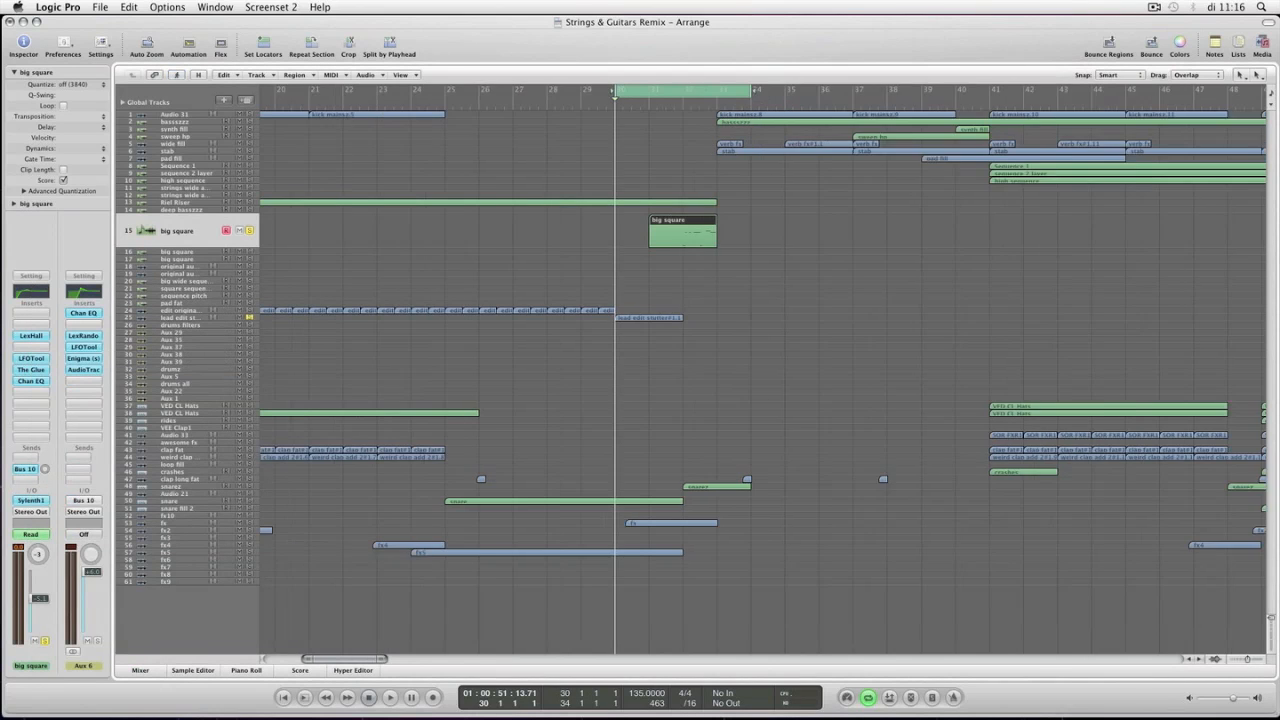
drag(742, 168, 668, 110)
key(ctrl+=)
key(shift+d)
key(Return)
- Solo the Audio 31 kick and bassszzz tracks and play them together from bar 33
key(super+Right)
key(super+Right)
key(super+Right)
key(super+Right)
key(super+Right)
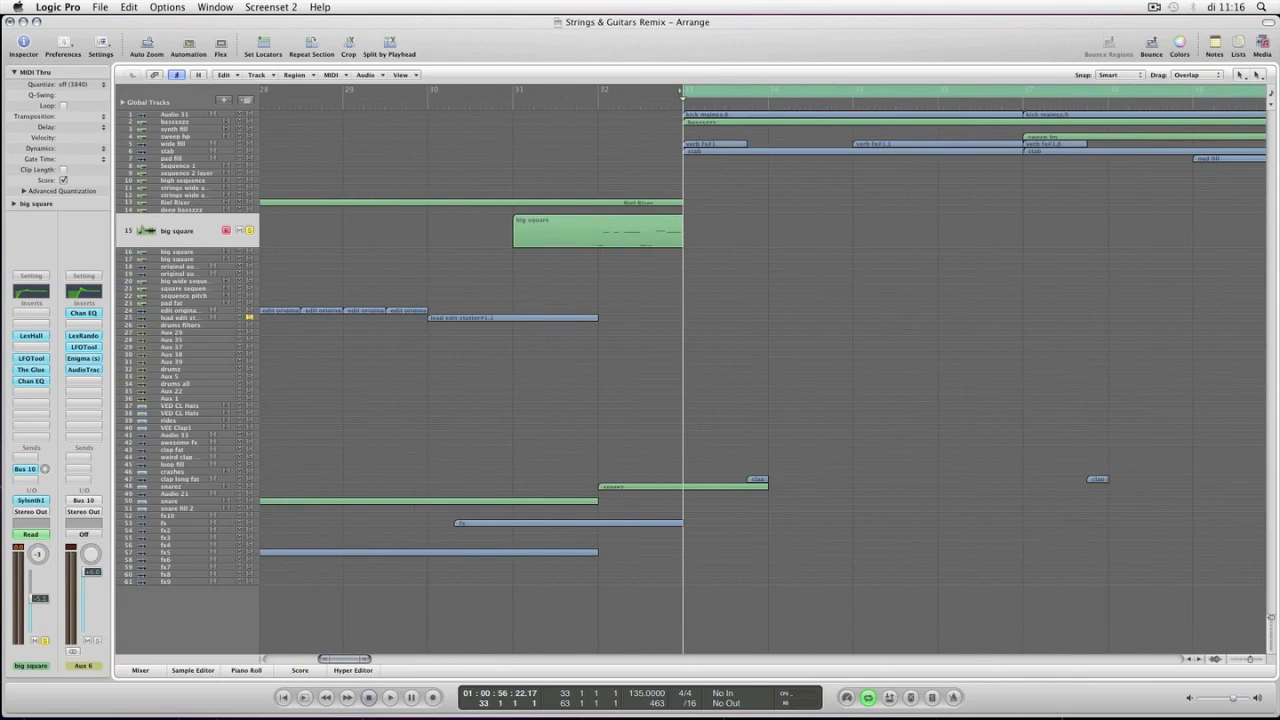
key(super+Down)
key(super+Down)
key(super+Down)
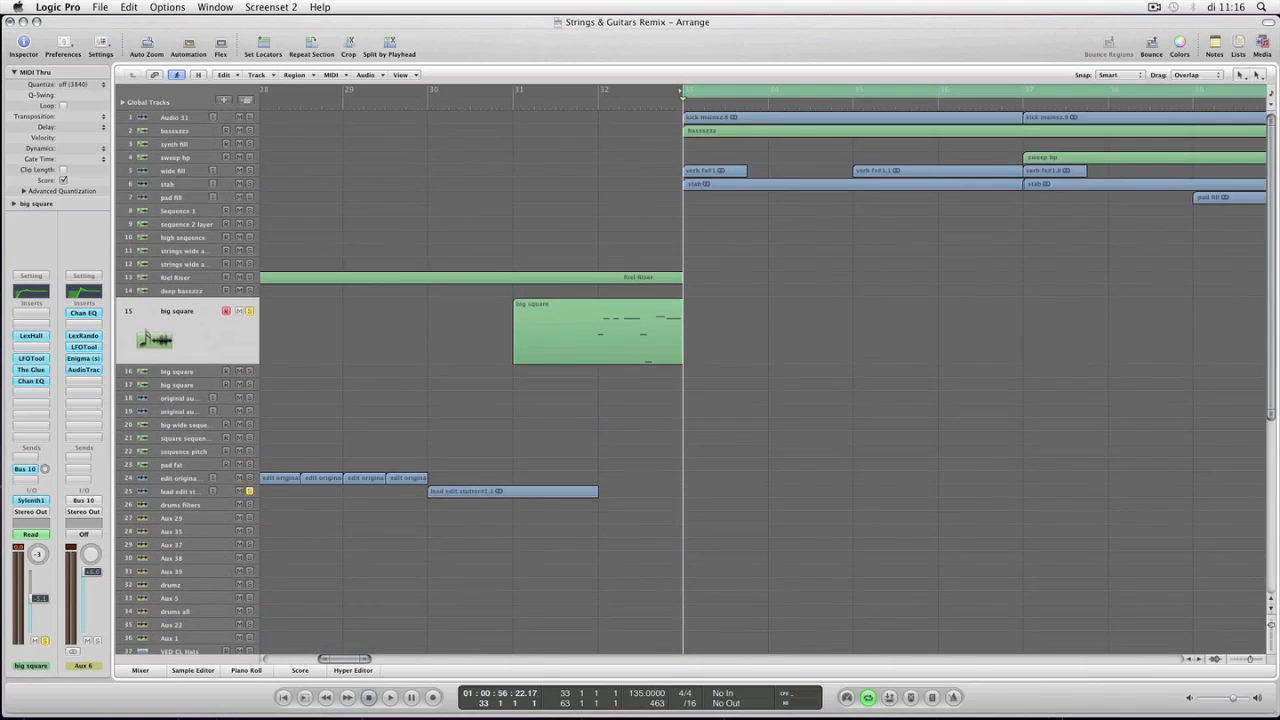
key(super+Left)
key(Right)
key(Down)
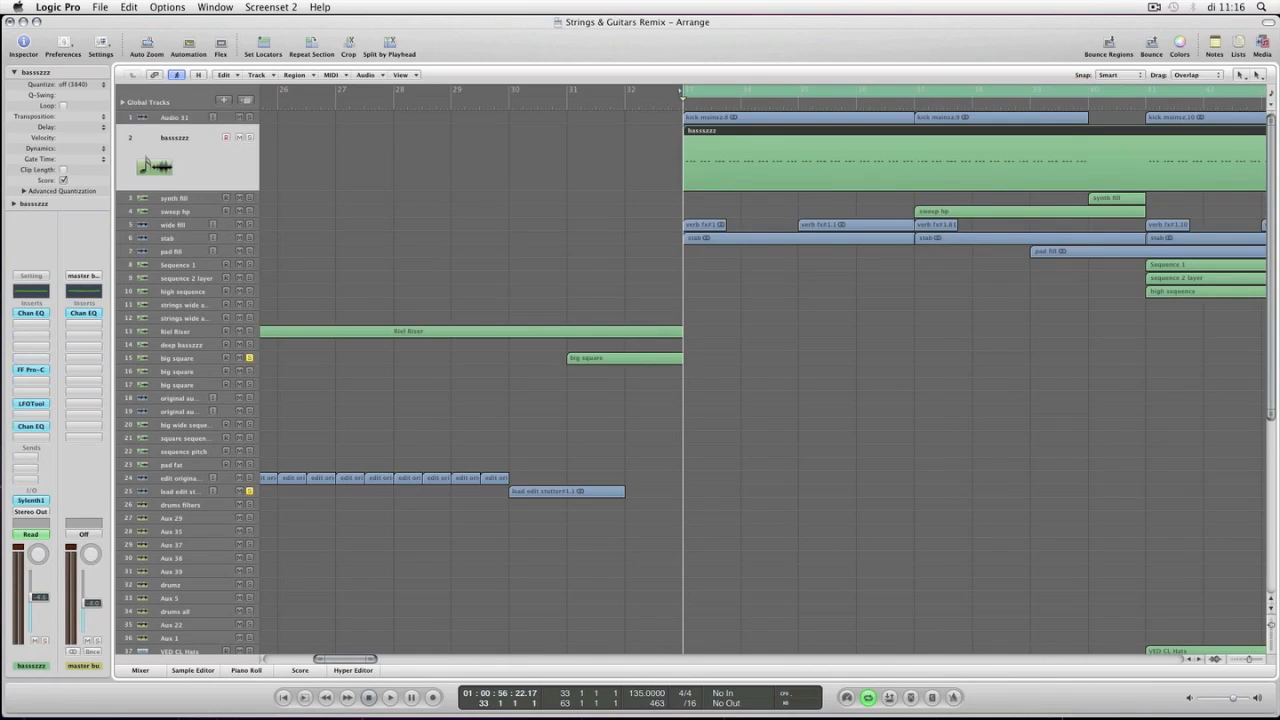
key(Up)
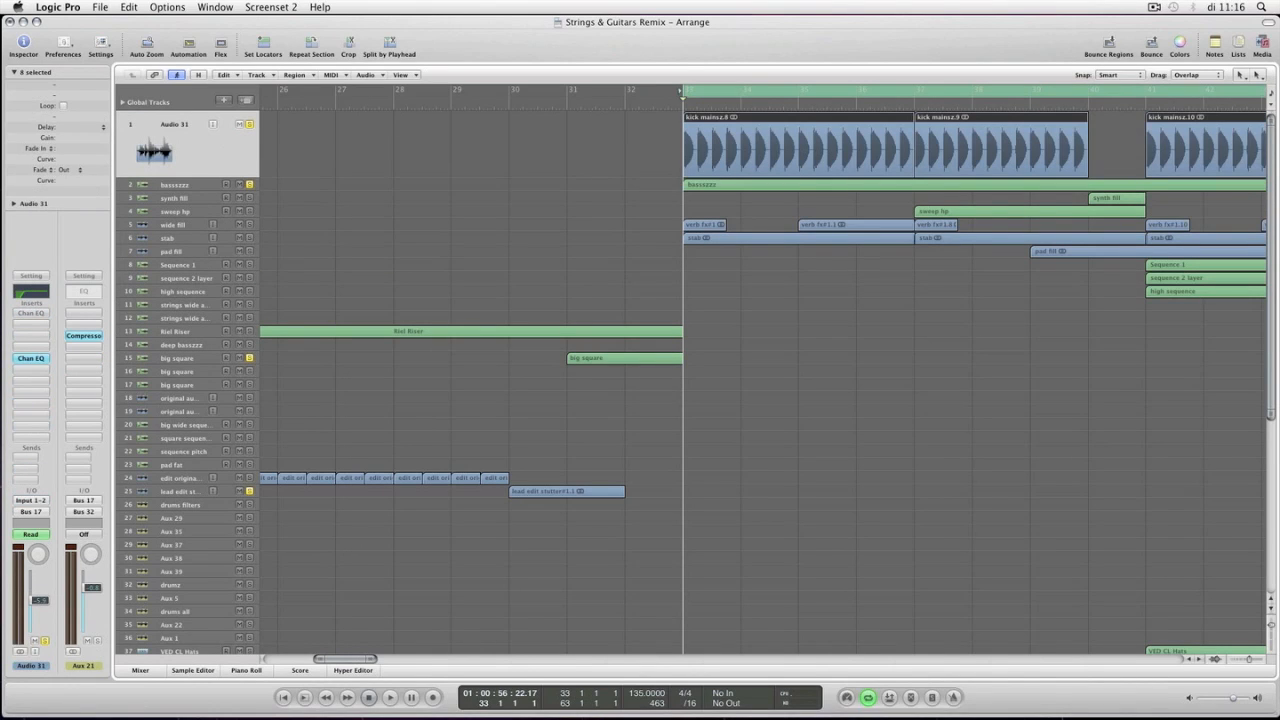
key(Down)
key(space)
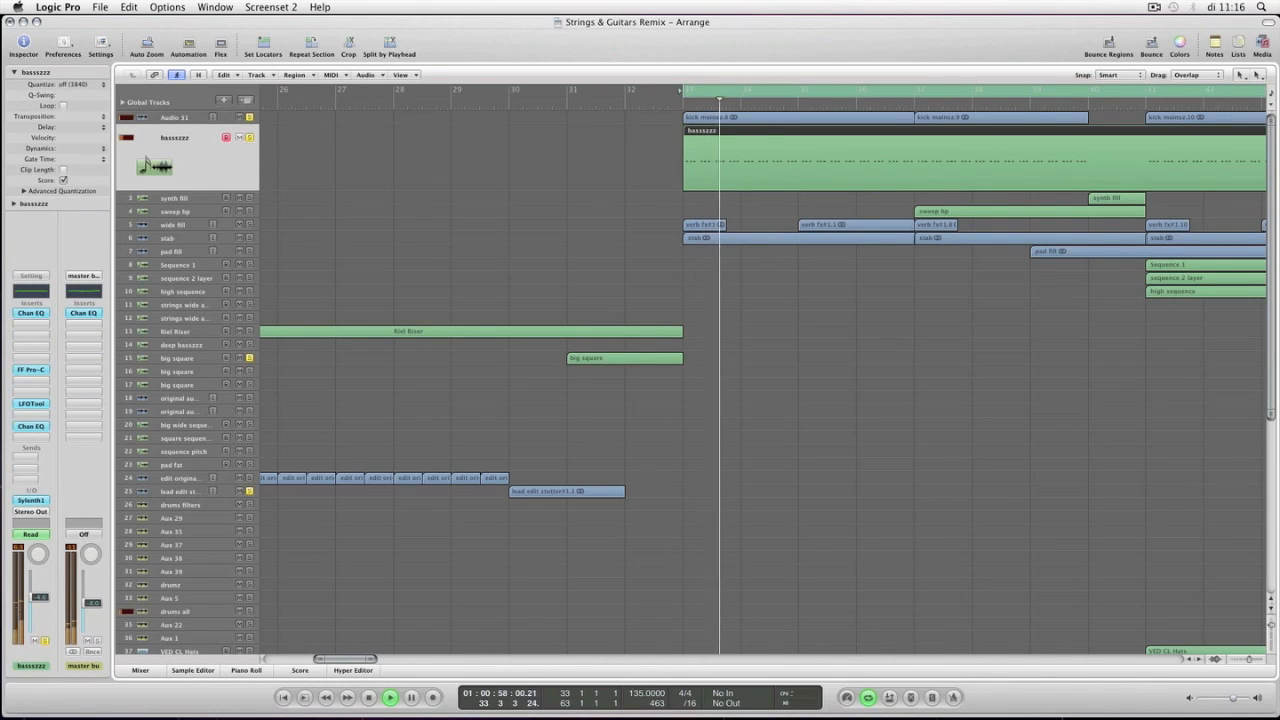
- Inspect the notes of the bassszzz region in the Piano Roll during playback, closing the editor and stopping playback when finished
key(super+Left)
key(super+6)
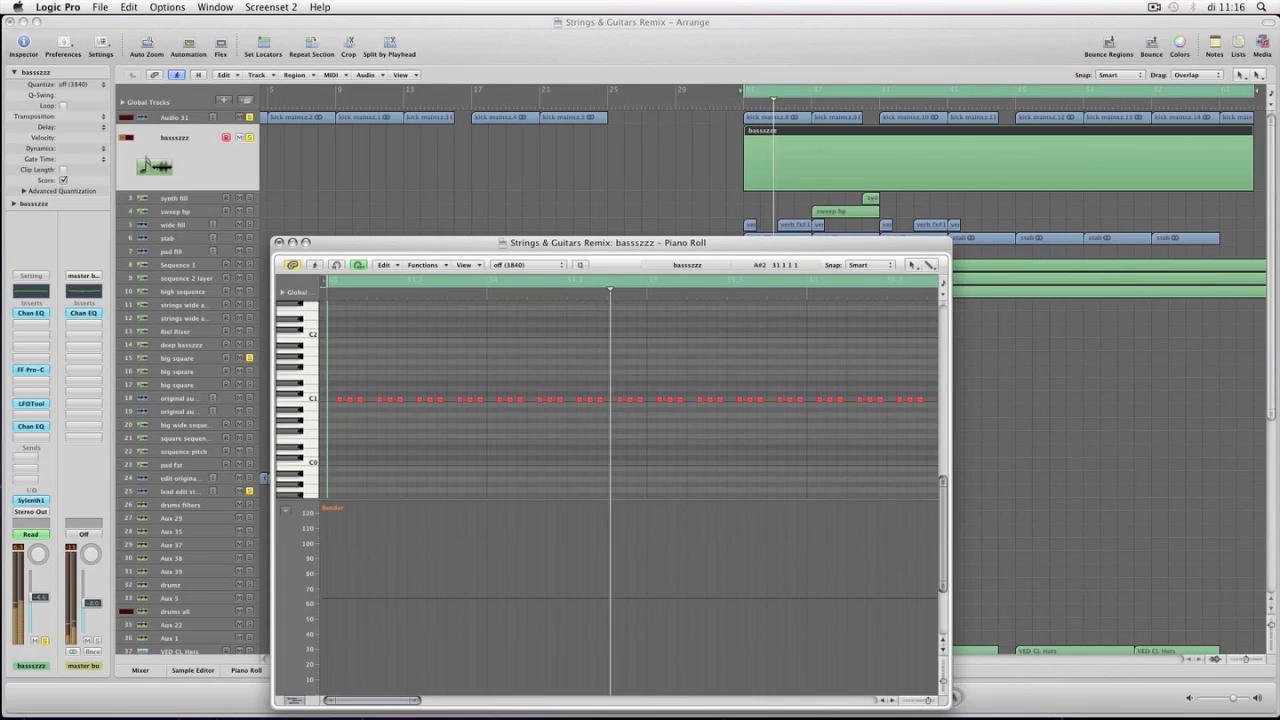
key(ctrl+Right)
key(ctrl+Right)
key(ctrl+Right)
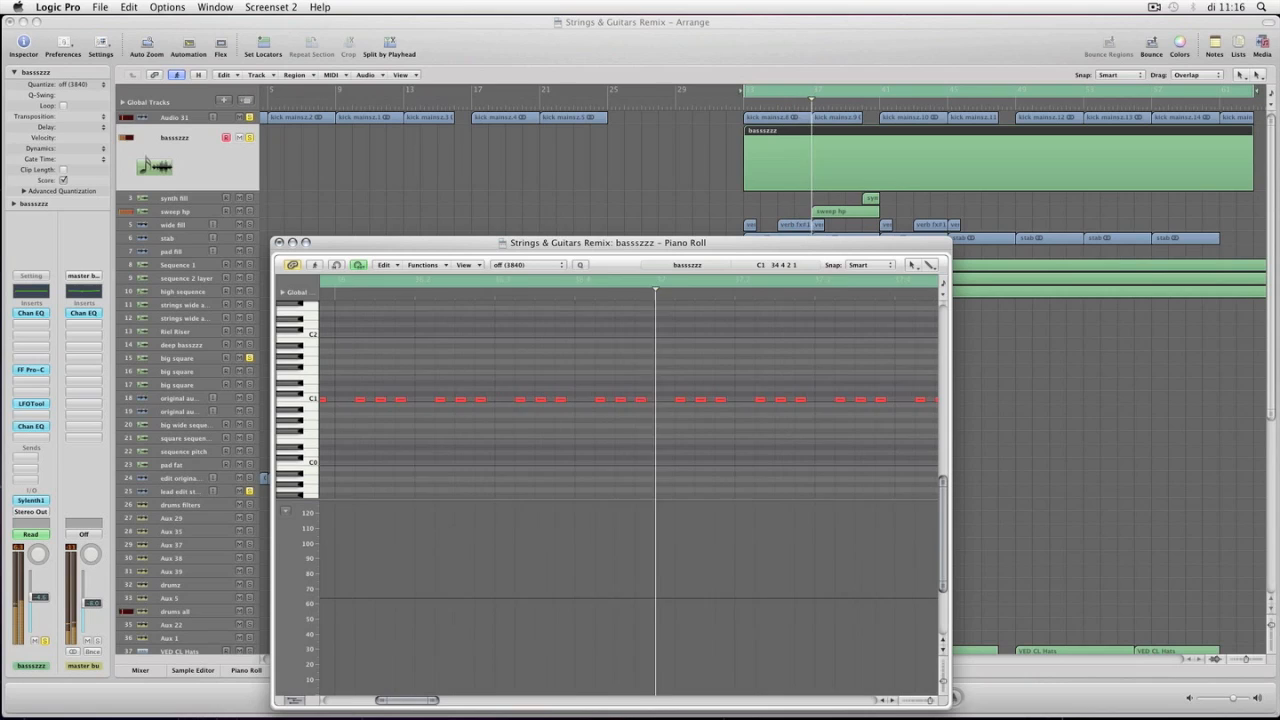
key(super+w)
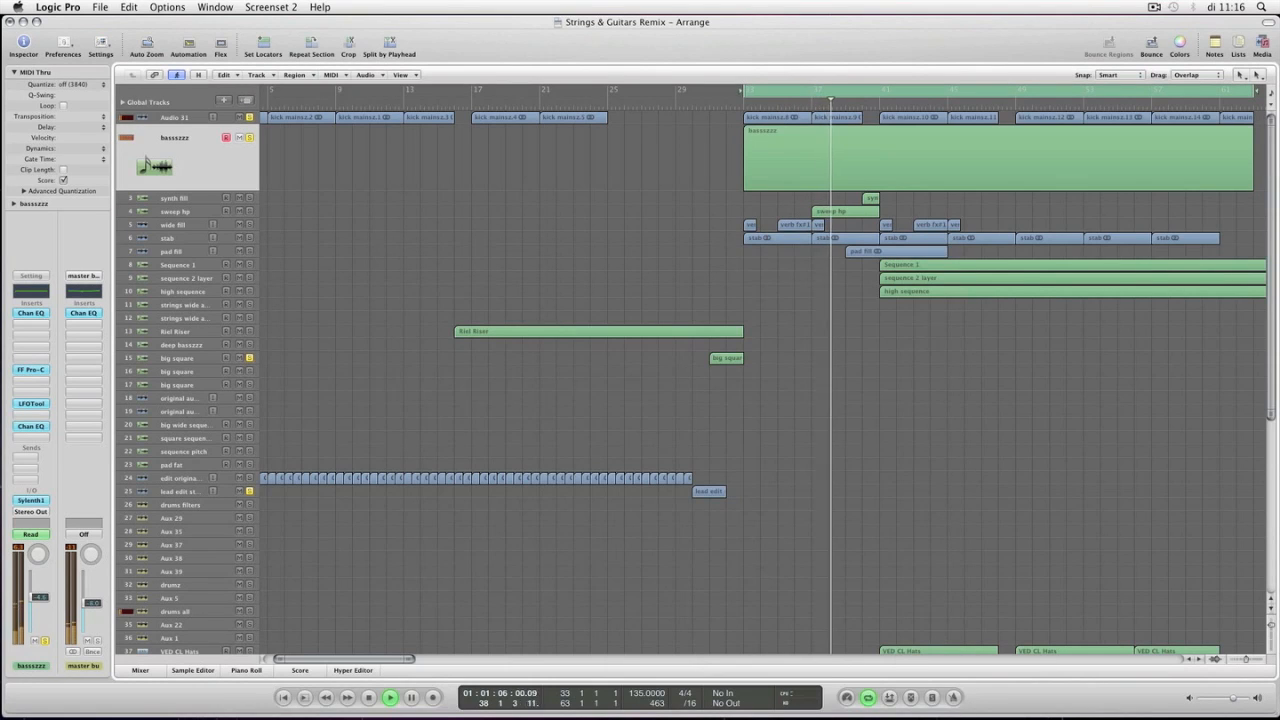
key(space)
- Solo and play the wide fill track, comparing its Sample Delay bypassed and active, and close the plug-in when finished
click(174, 225)
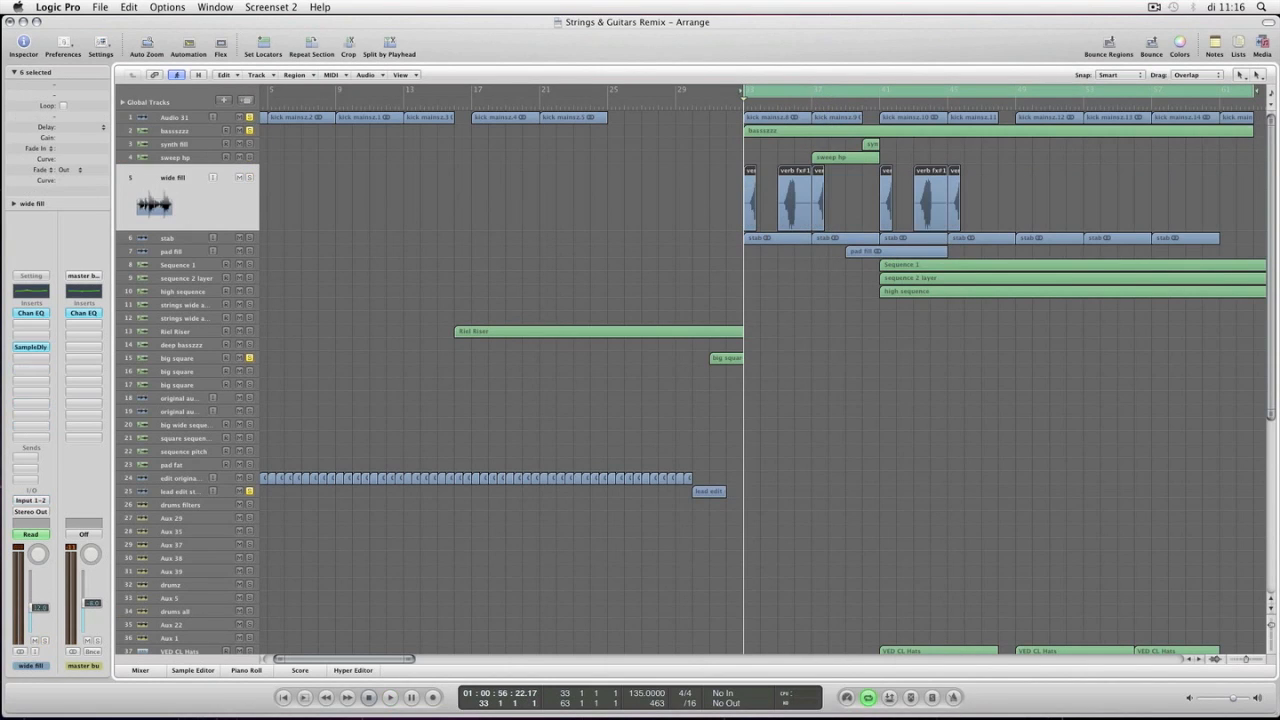
key(space)
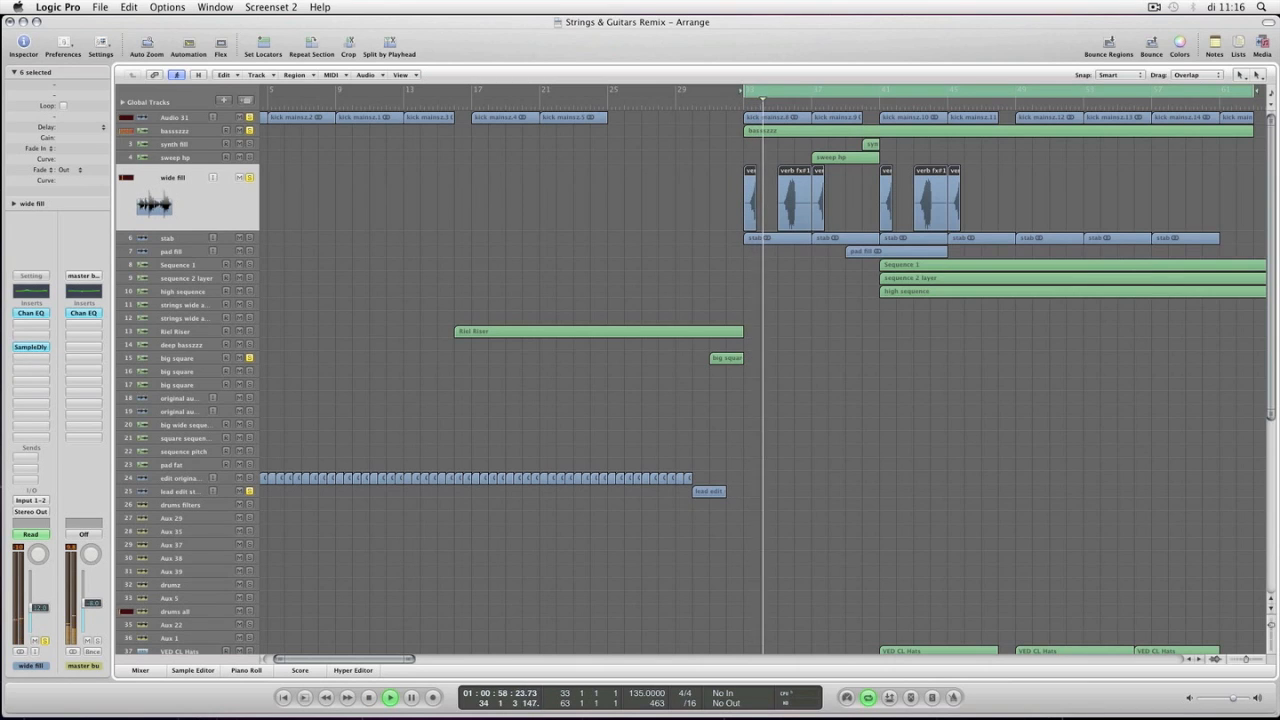
key(v)
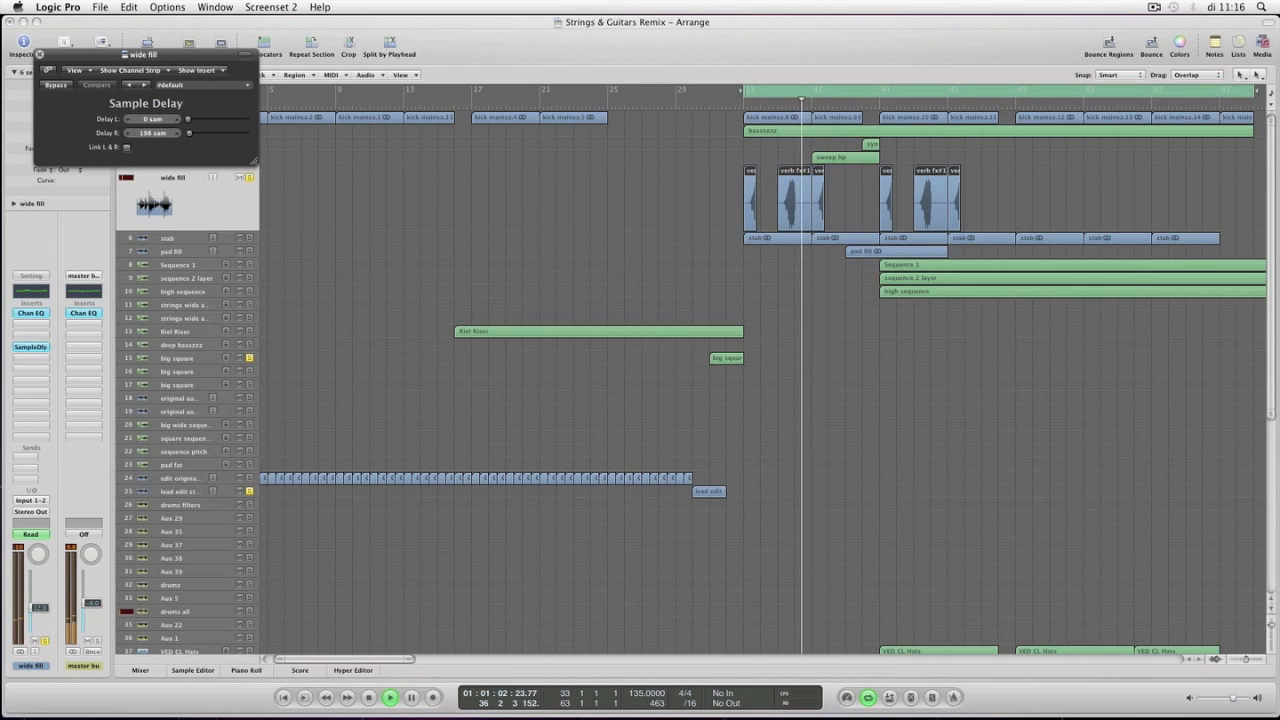
click(56, 85)
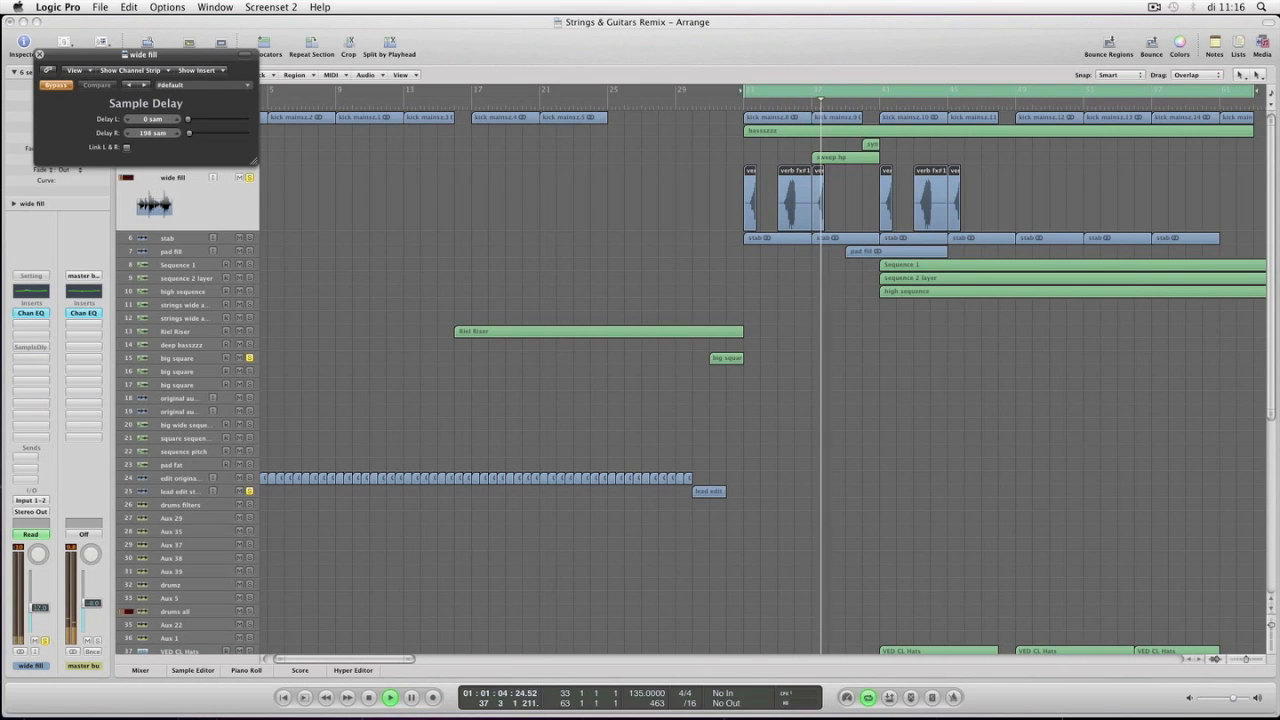
key(space)
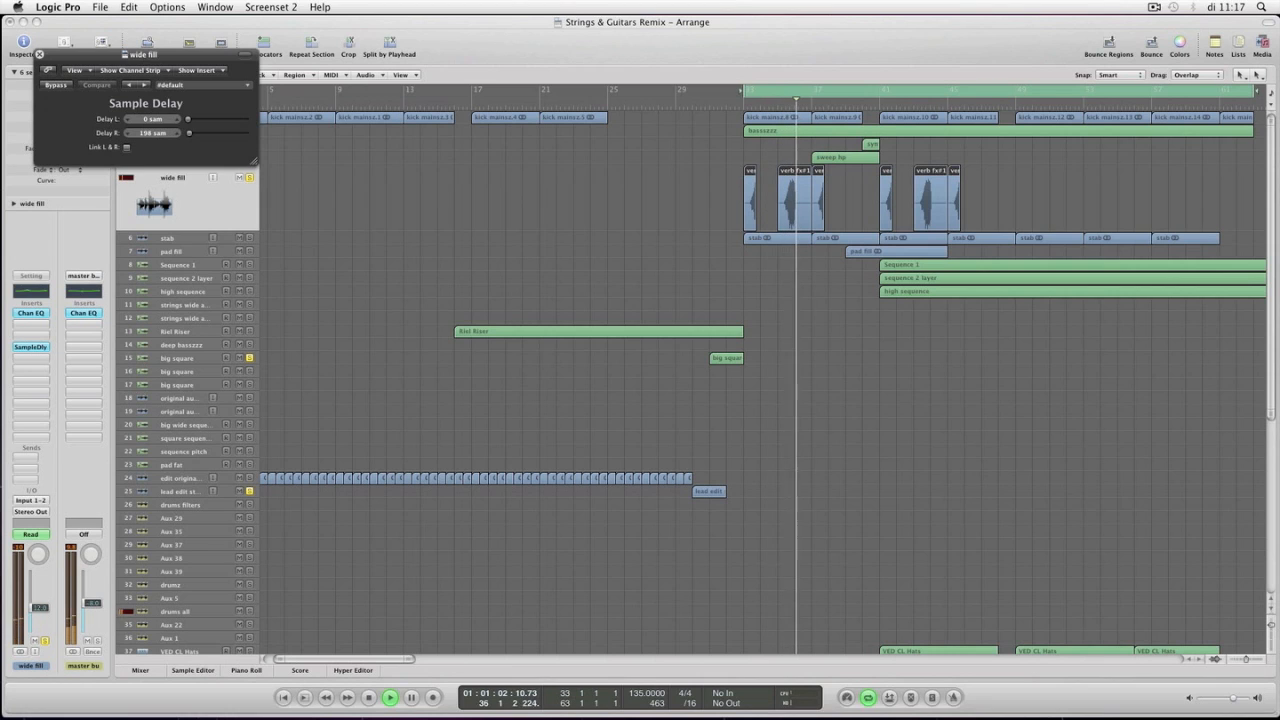
click(39, 54)
key(space)
- View the pad fill region and solo the stab track during playback from bar 33
click(172, 251)
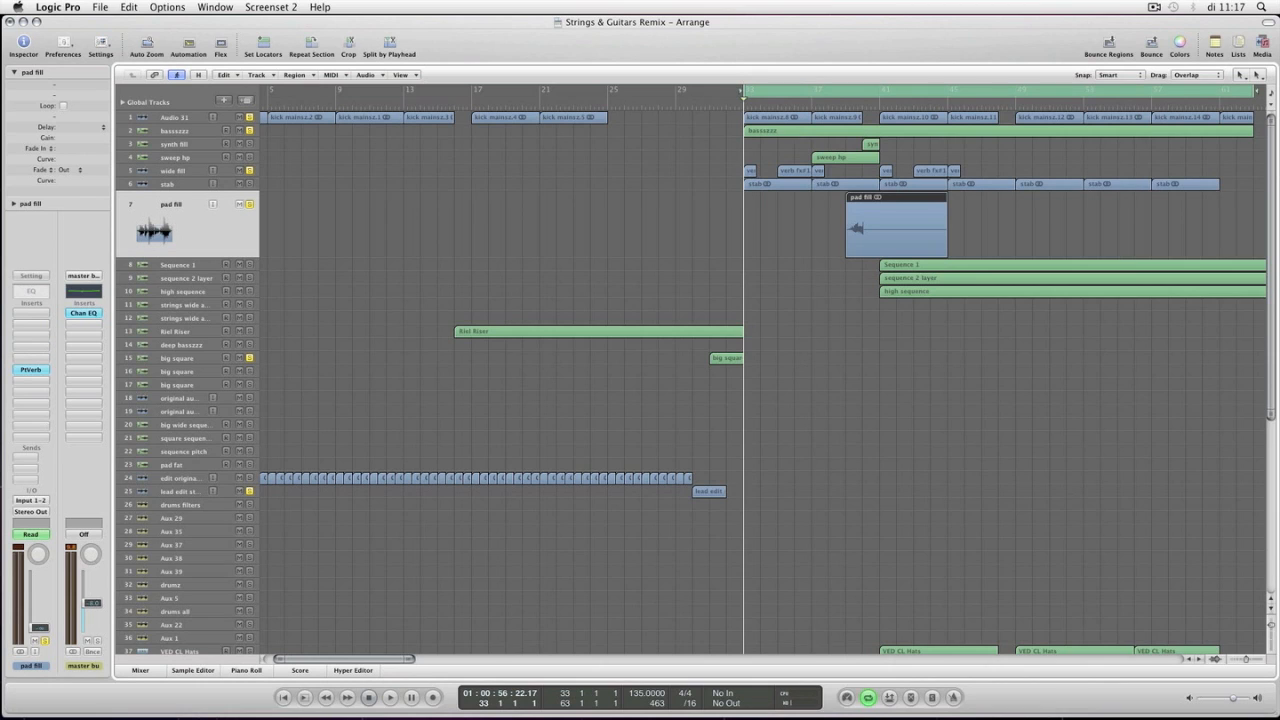
key(space)
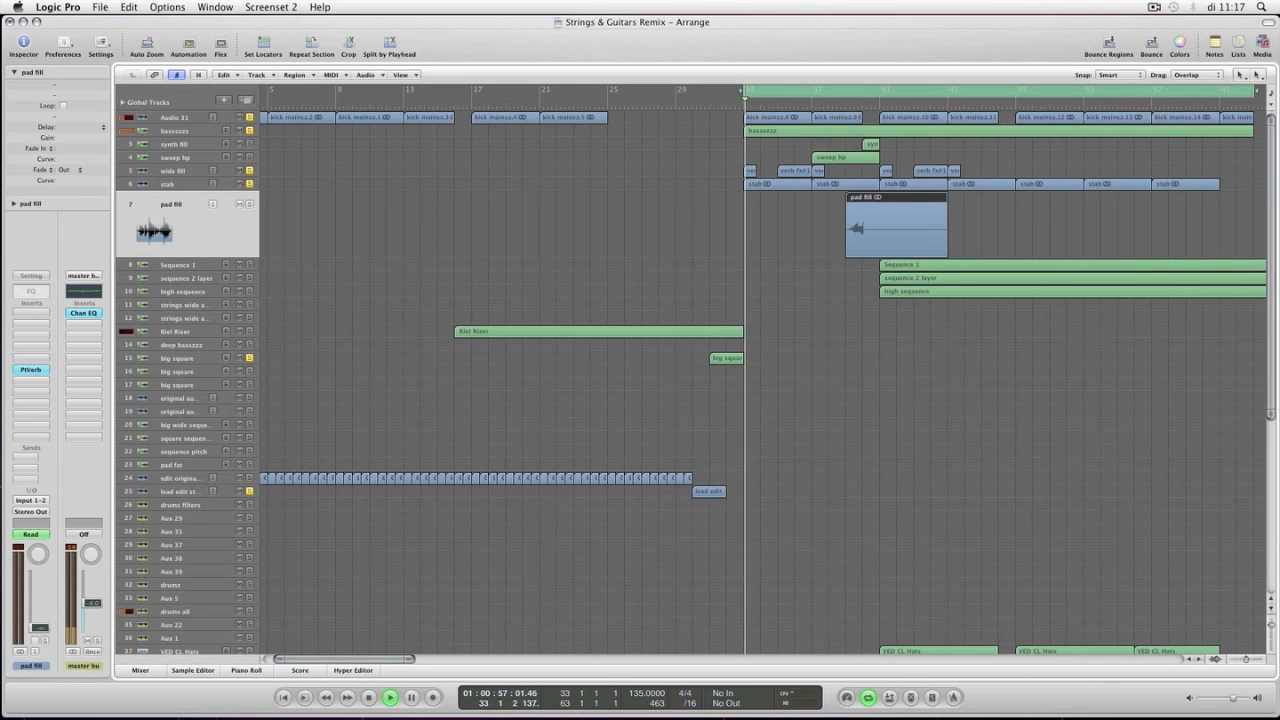
key(Up)
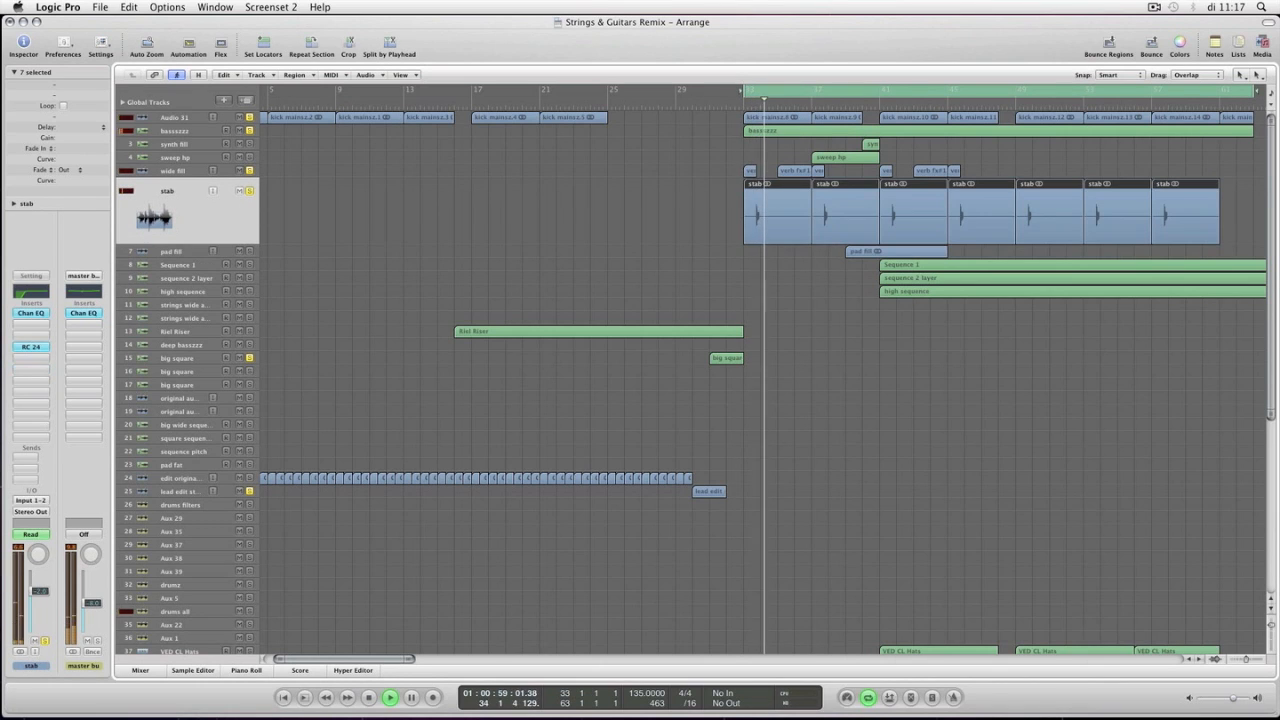
- Inspect the stab region's waveform in the Sample Editor, and also solo the sweep bp and pad fill tracks
key(super+6)
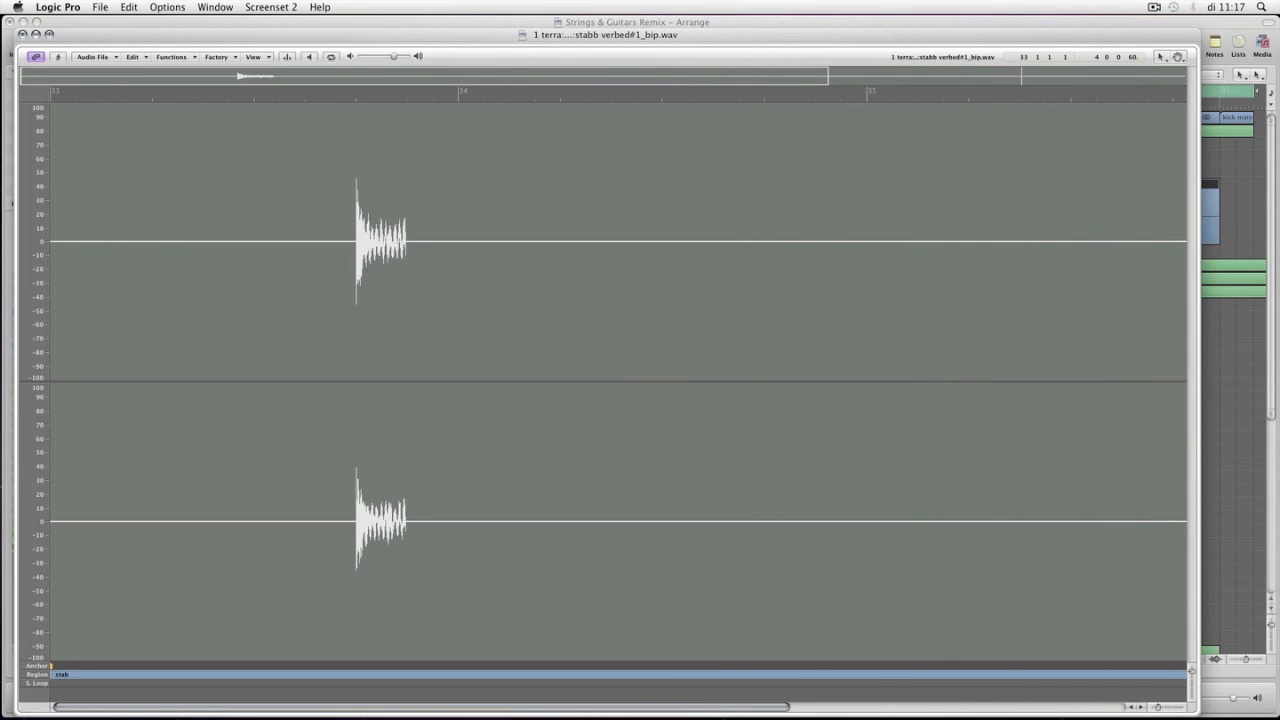
key(super+w)
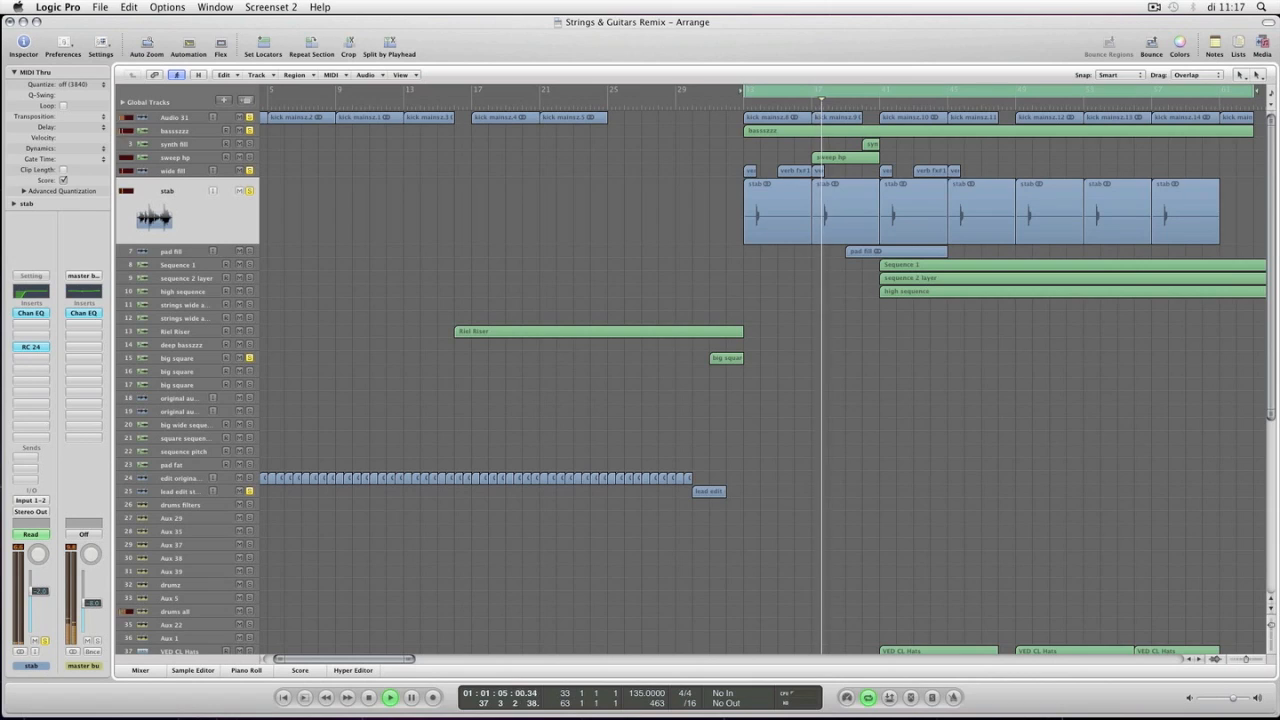
key(space)
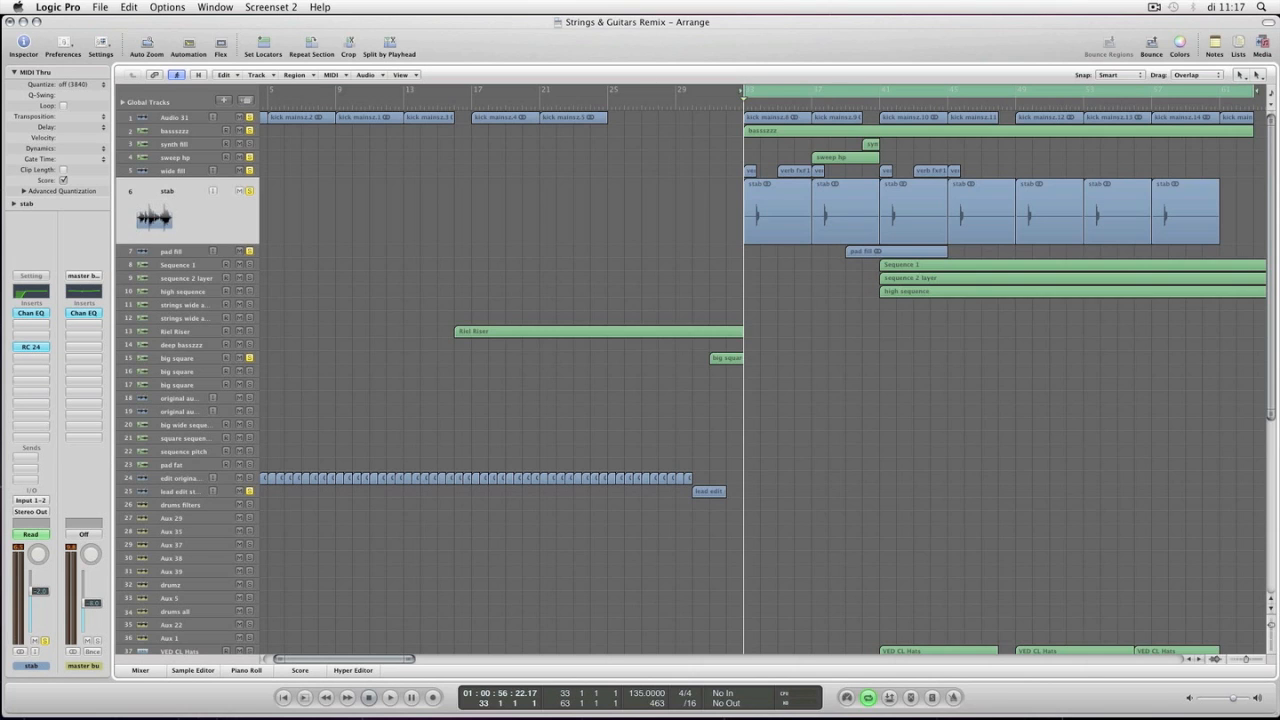
scroll(690, 380, down, 5)
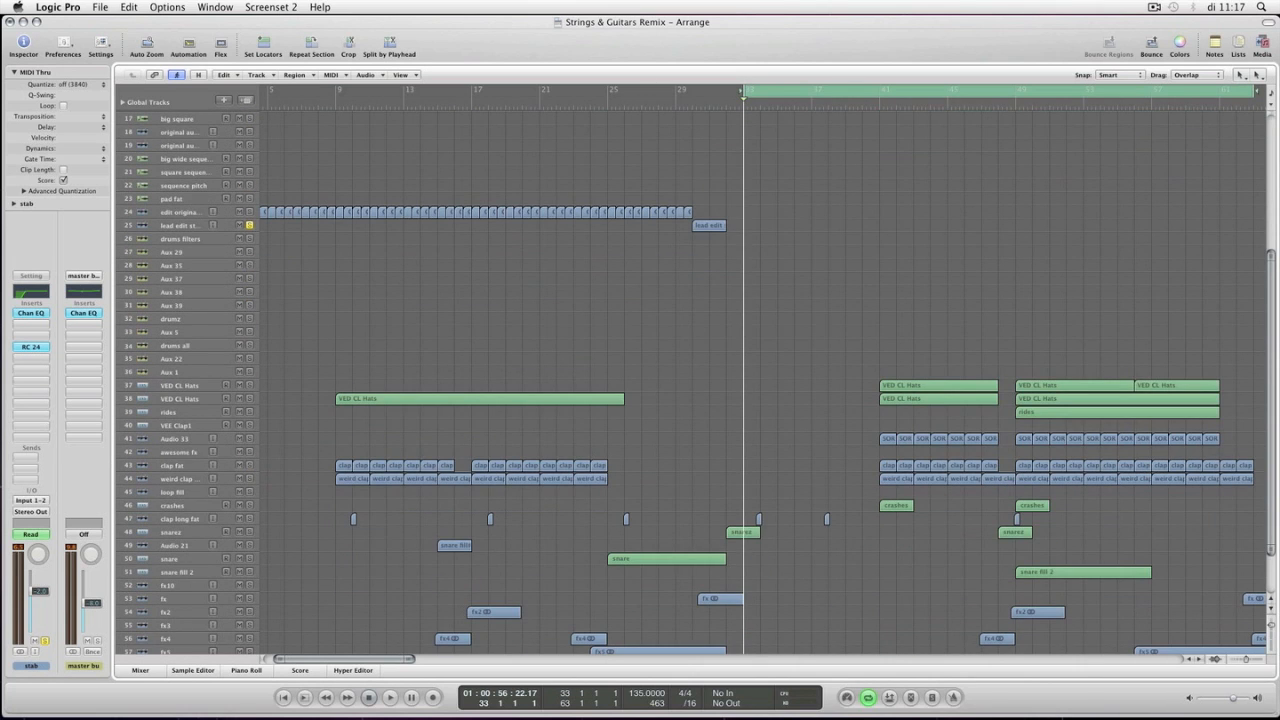
- Solo the clap long fat track and inspect its region's waveform in the Sample Editor, closing the editor when finished
click(180, 518)
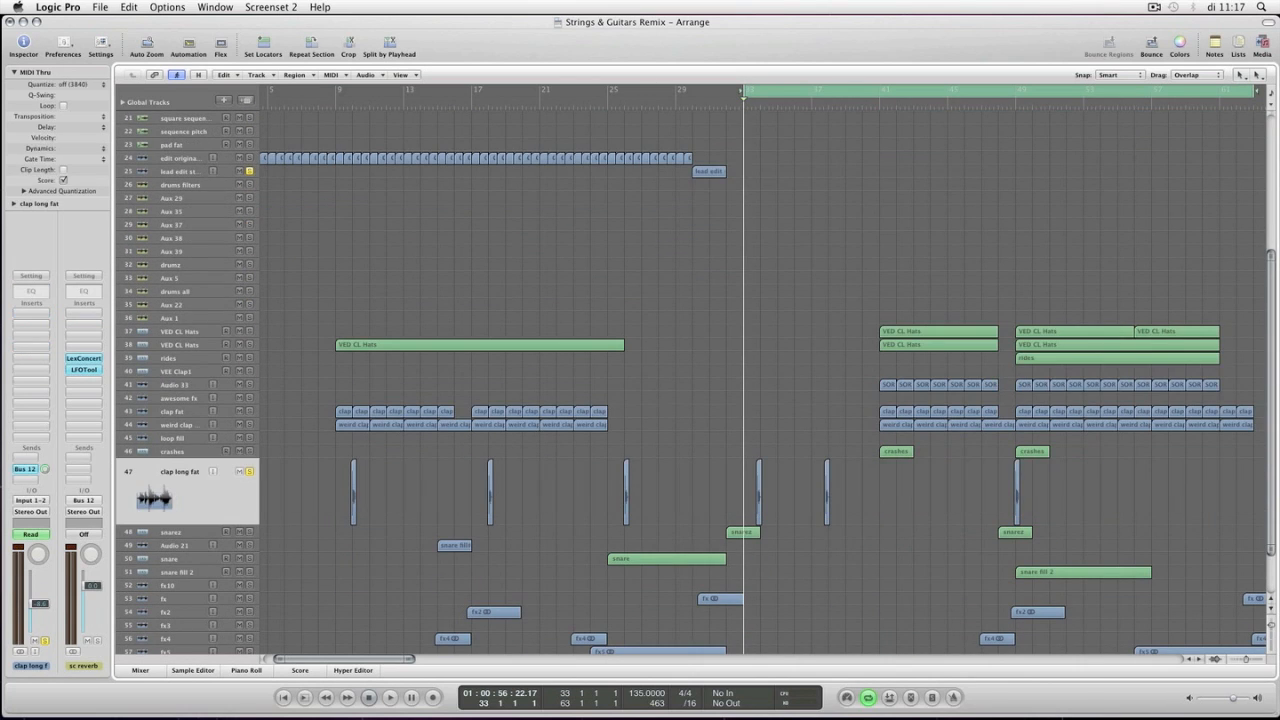
key(super+6)
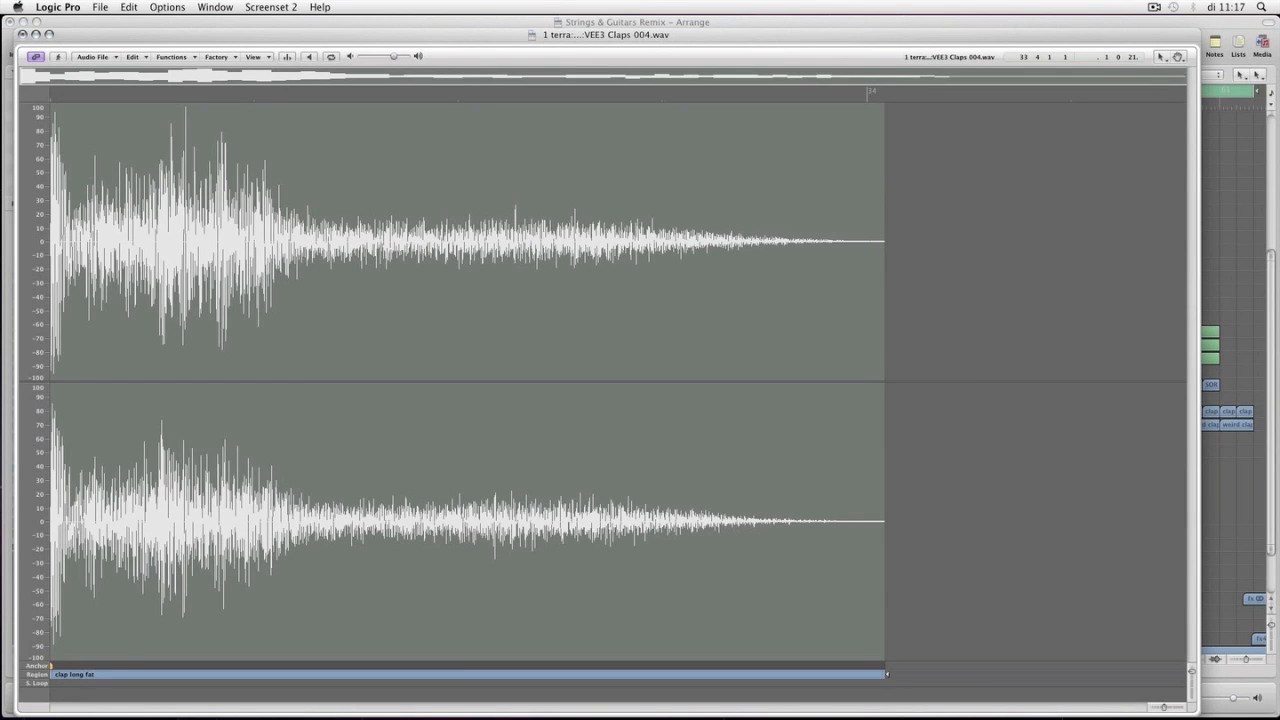
click(22, 33)
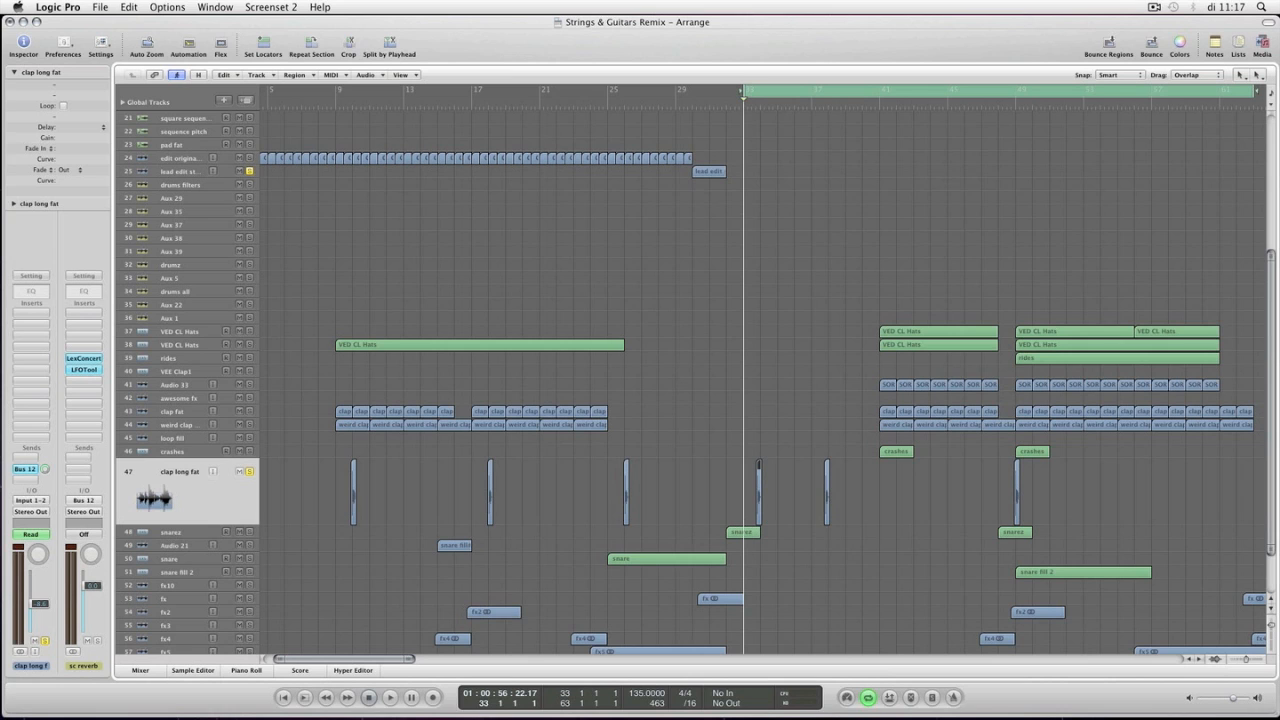
- Play the soloed tracks together from bar 33 while viewing the arrangement, and stop playback when finished
scroll(765, 380, up, 5)
key(space)
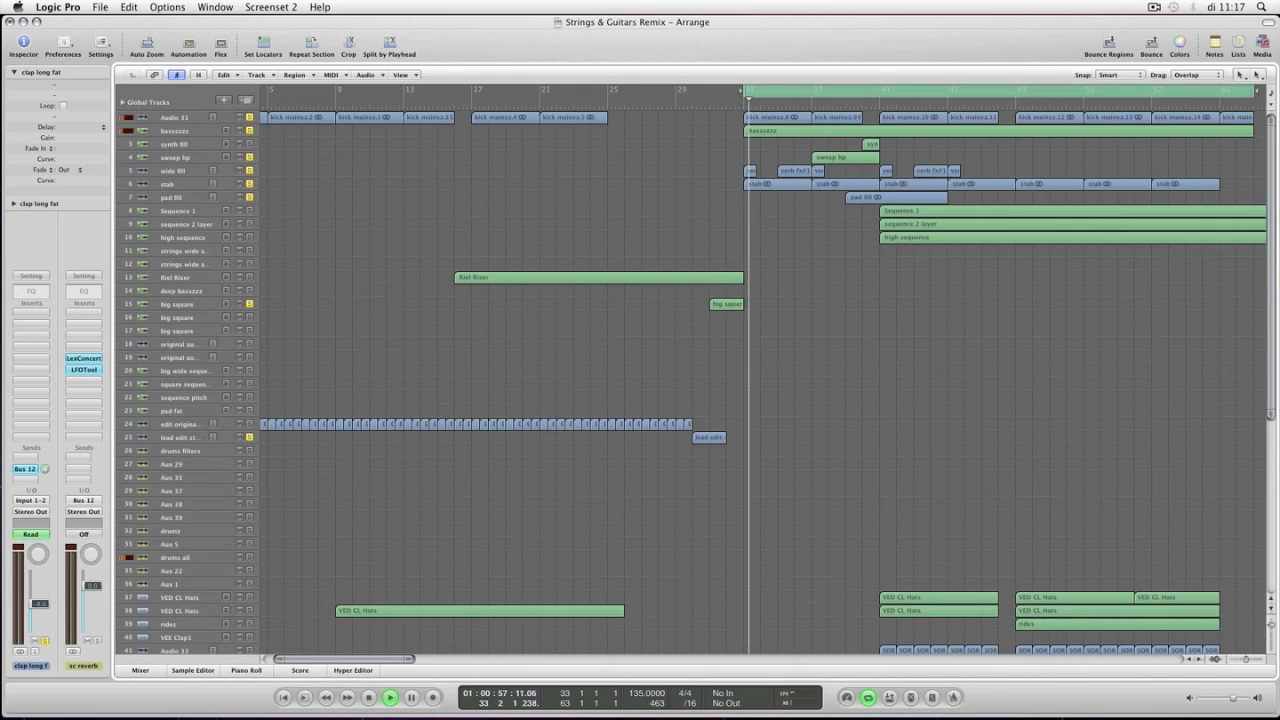
key(ctrl+Left)
key(ctrl+z)
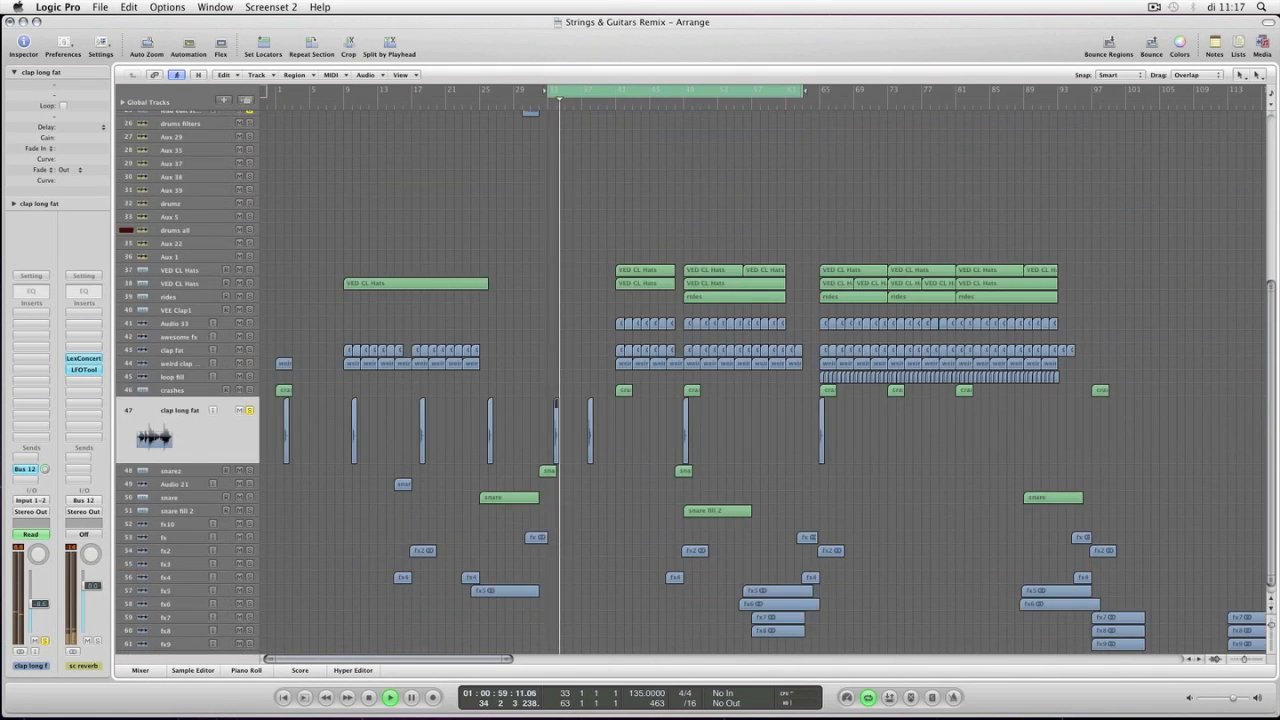
scroll(690, 380, up, 8)
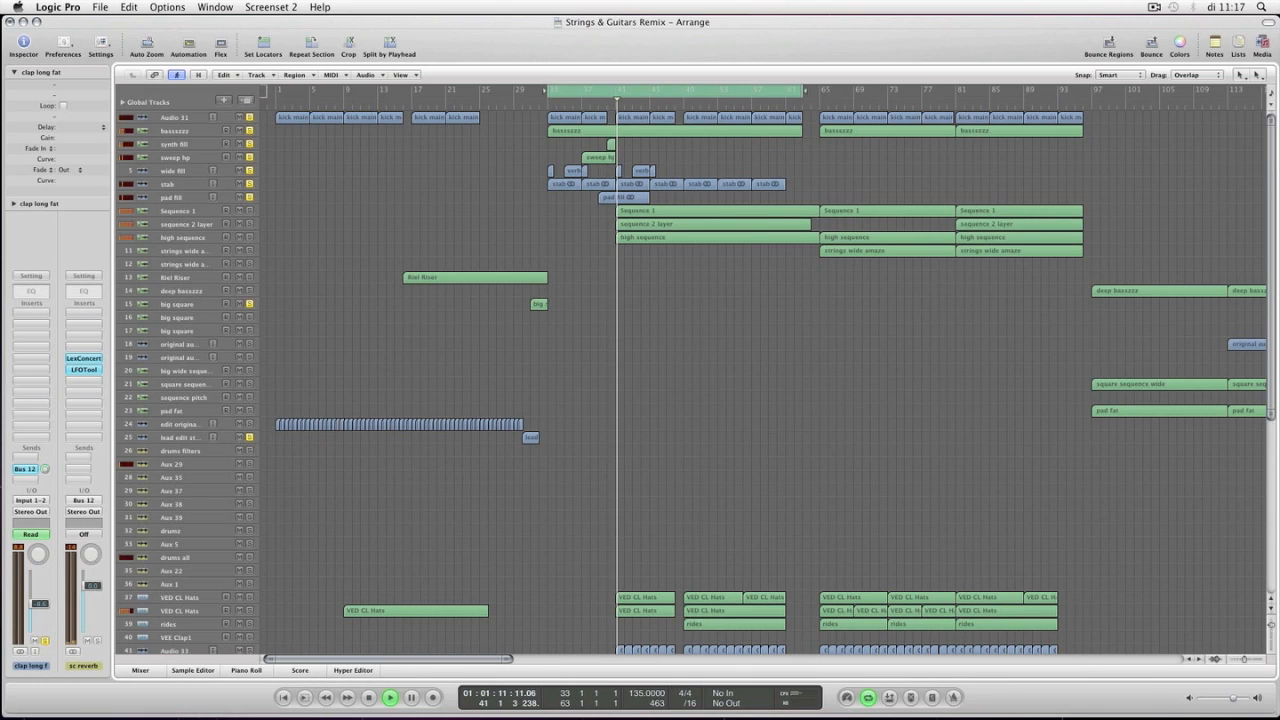
key(space)
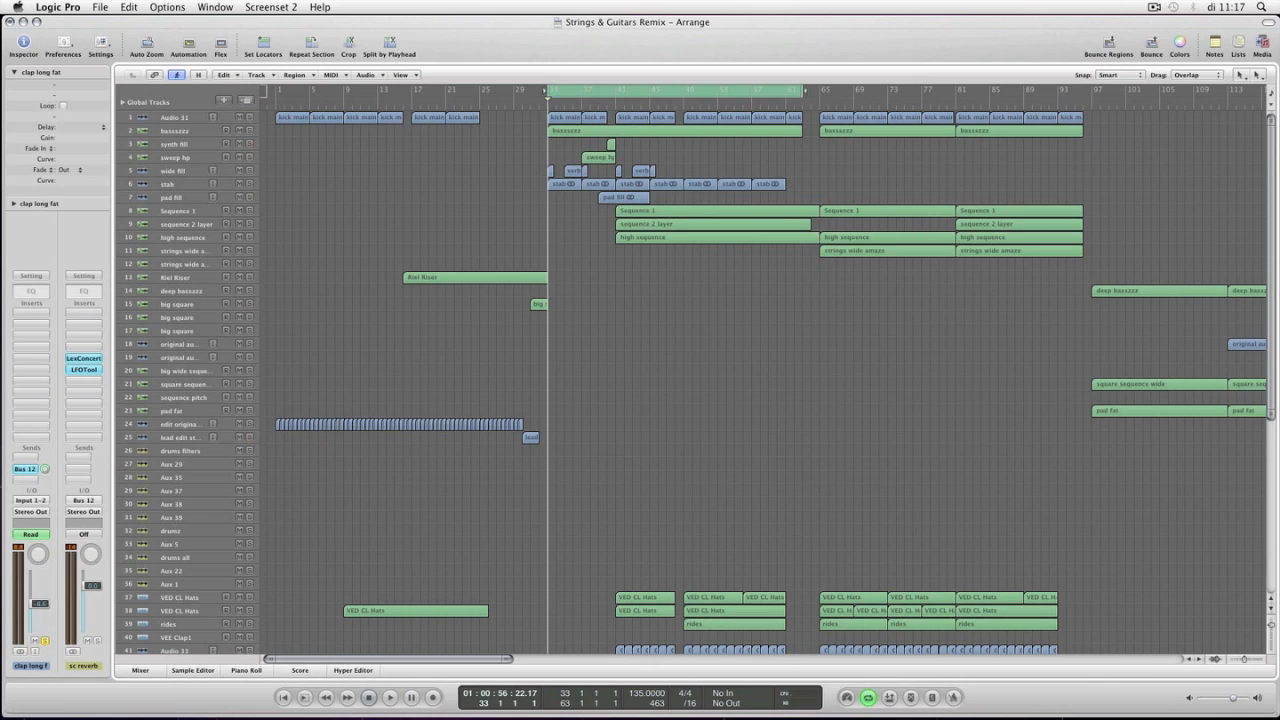
- Set the cycle range to the first Sequence 1 region, bars 41 to 65, with the playhead at its start
click(700, 210)
drag(578, 238, 684, 316)
key(shift+d)
key(Return)
click(700, 210)
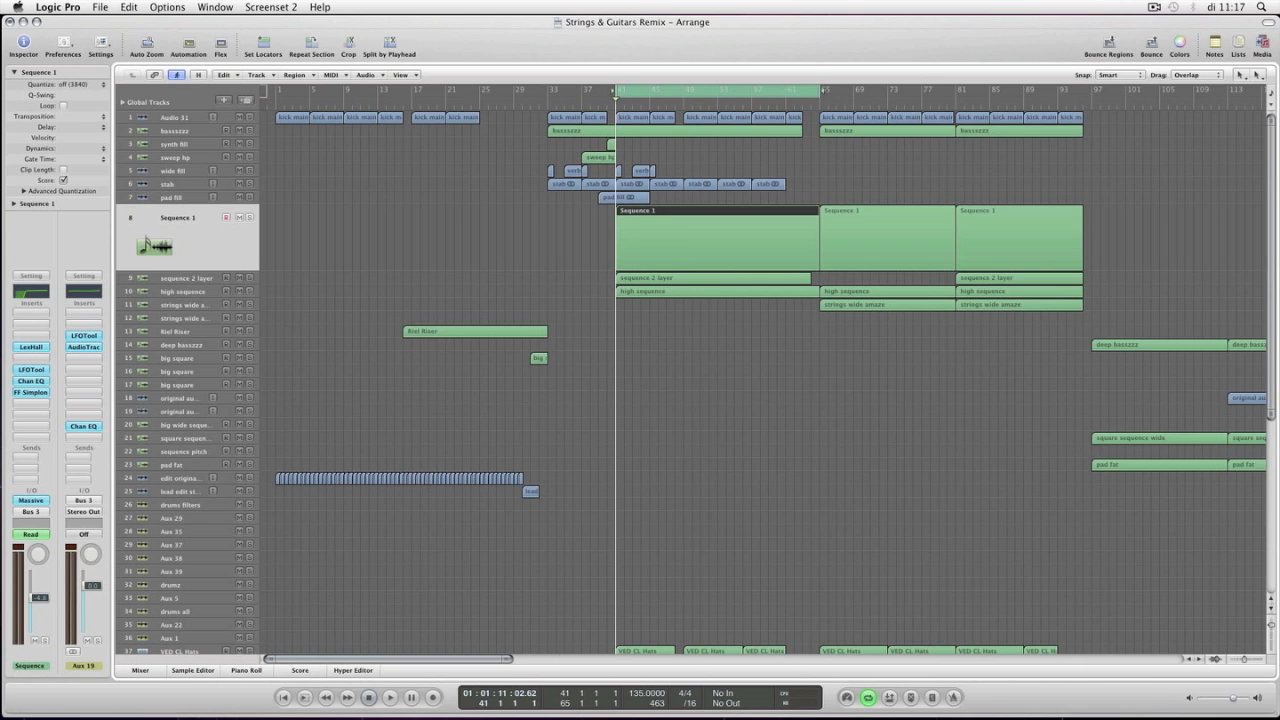
- Examine the Massive synth on the Sequence 1 track while playing the track soloed
click(30, 500)
drag(380, 52, 752, 295)
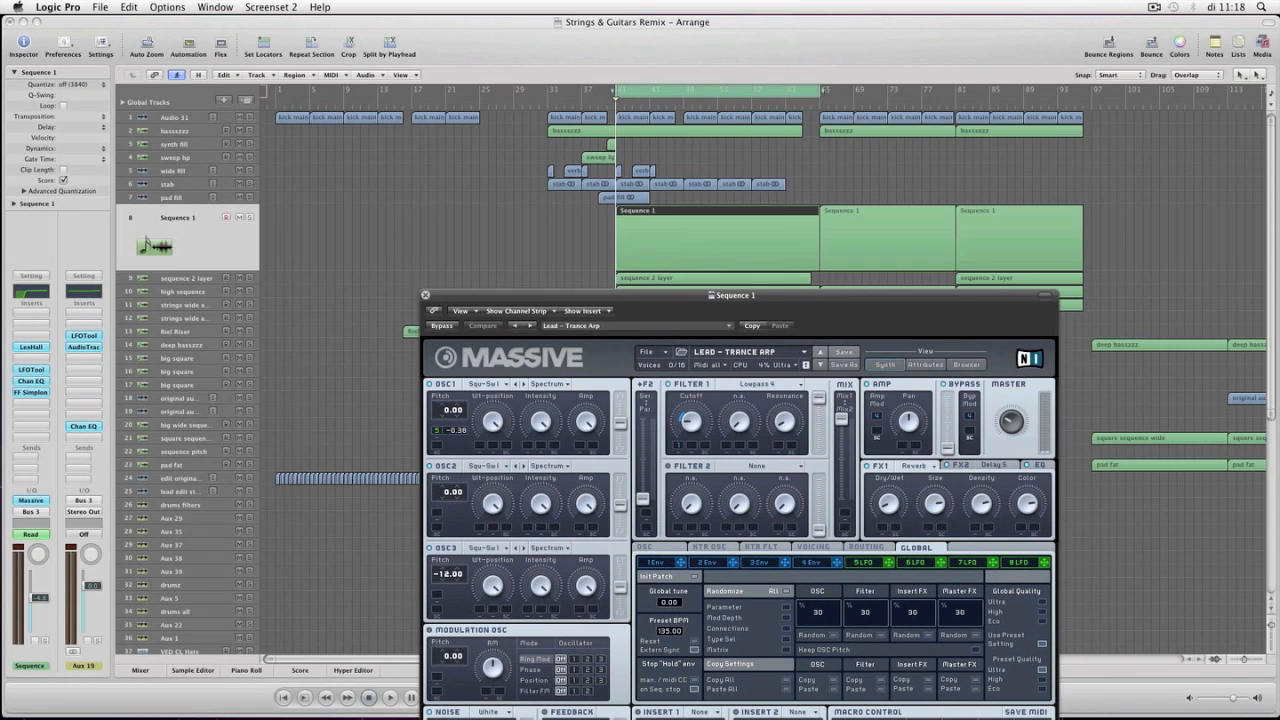
key(s)
key(space)
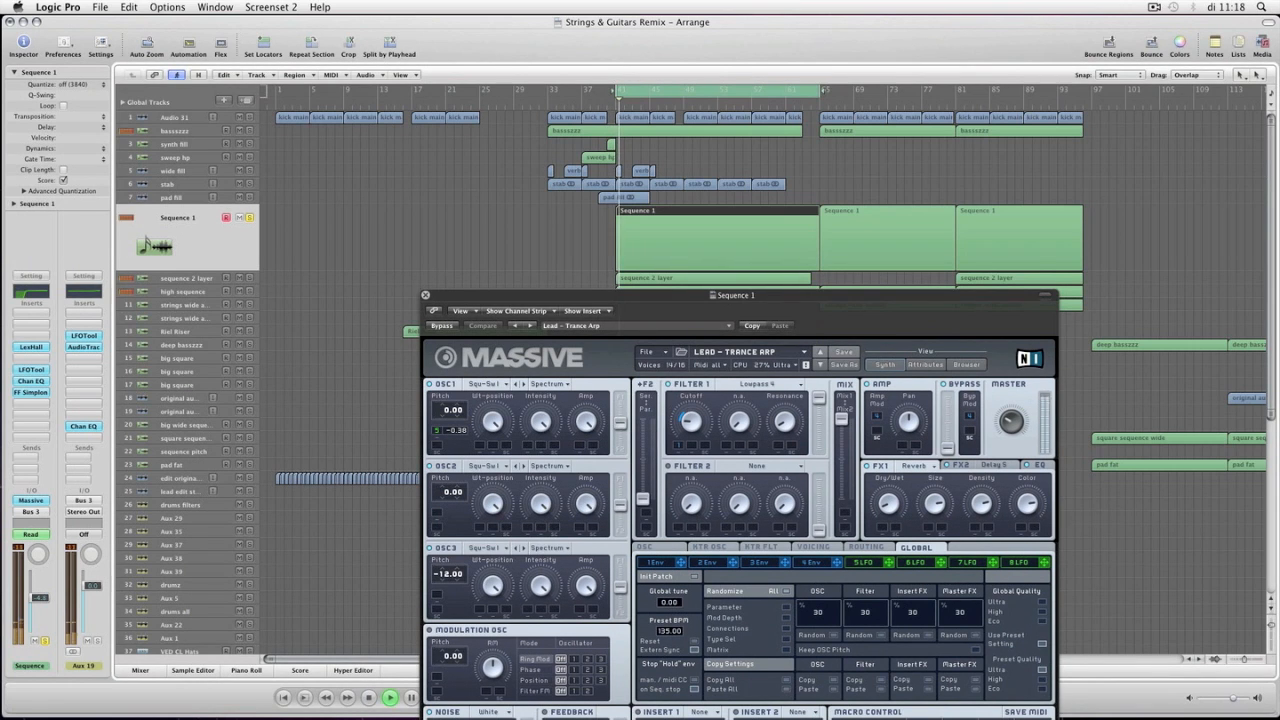
drag(752, 295, 681, 183)
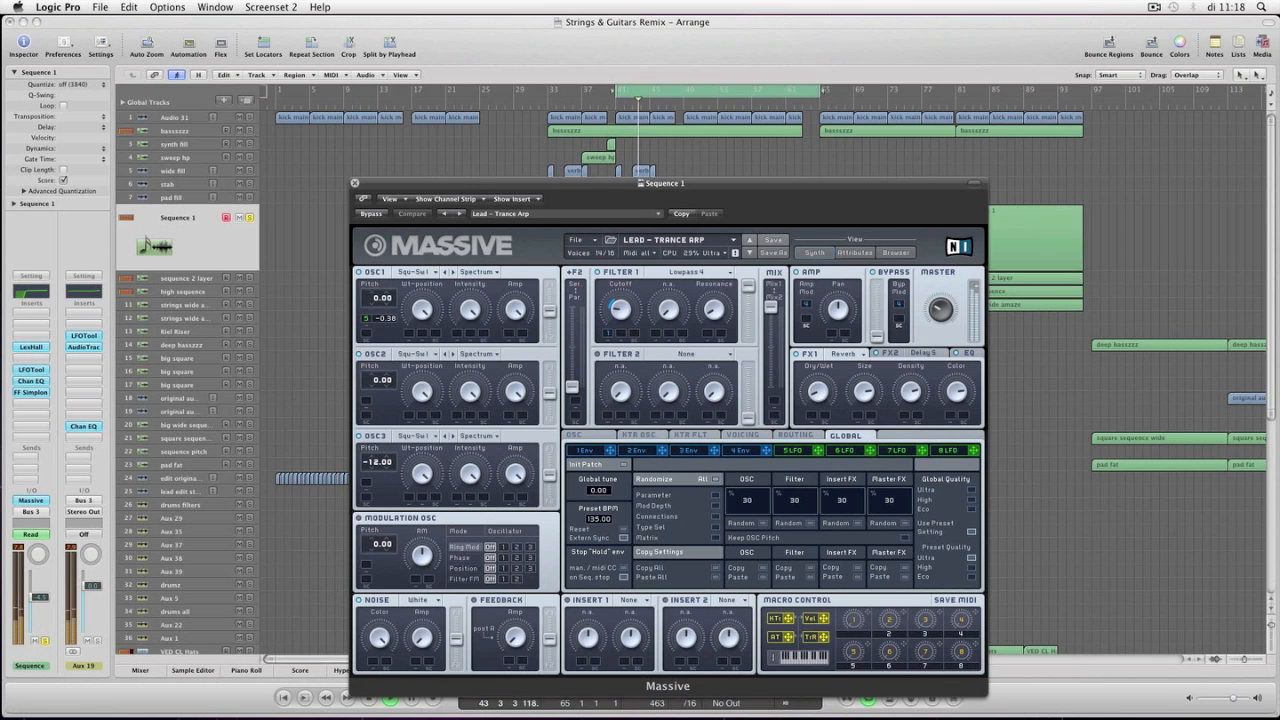
drag(700, 183, 1085, 201)
- Inspect the notes of the first Sequence 1 region in the Piano Roll during playback, and close the editor and synth windows
key(super+6)
drag(450, 242, 214, 109)
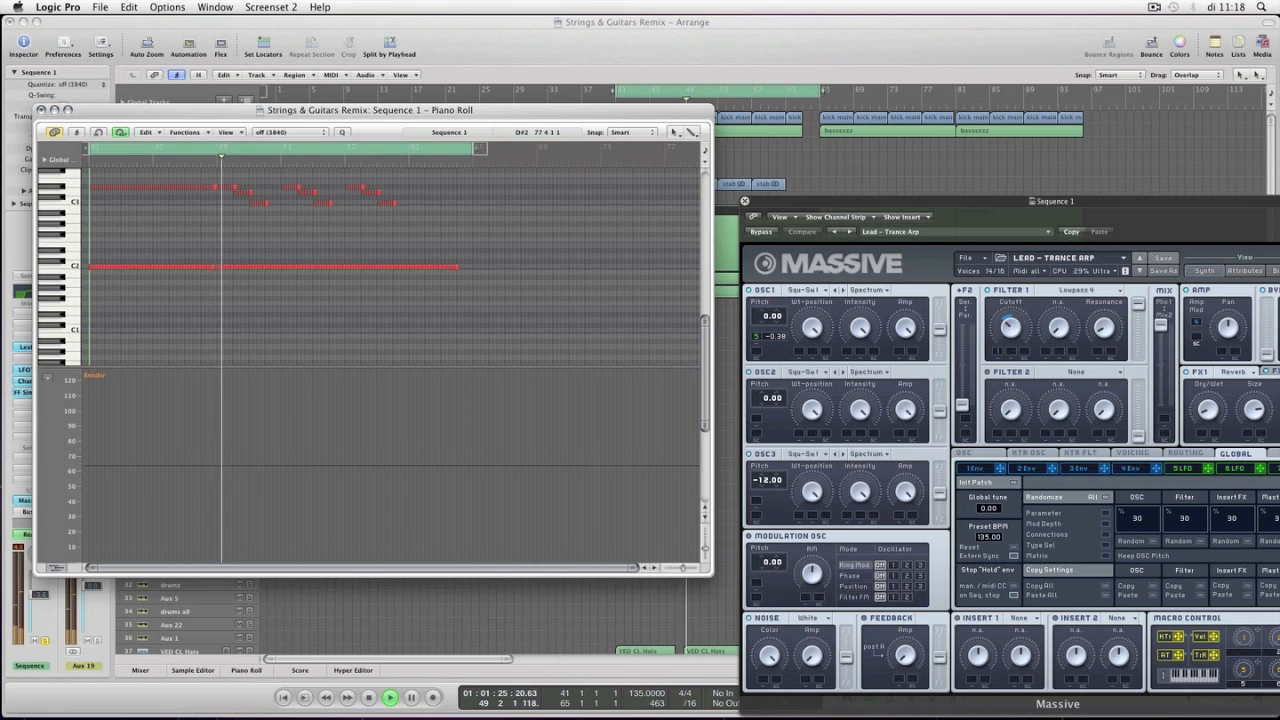
key(v)
drag(150, 110, 362, 281)
key(super+w)
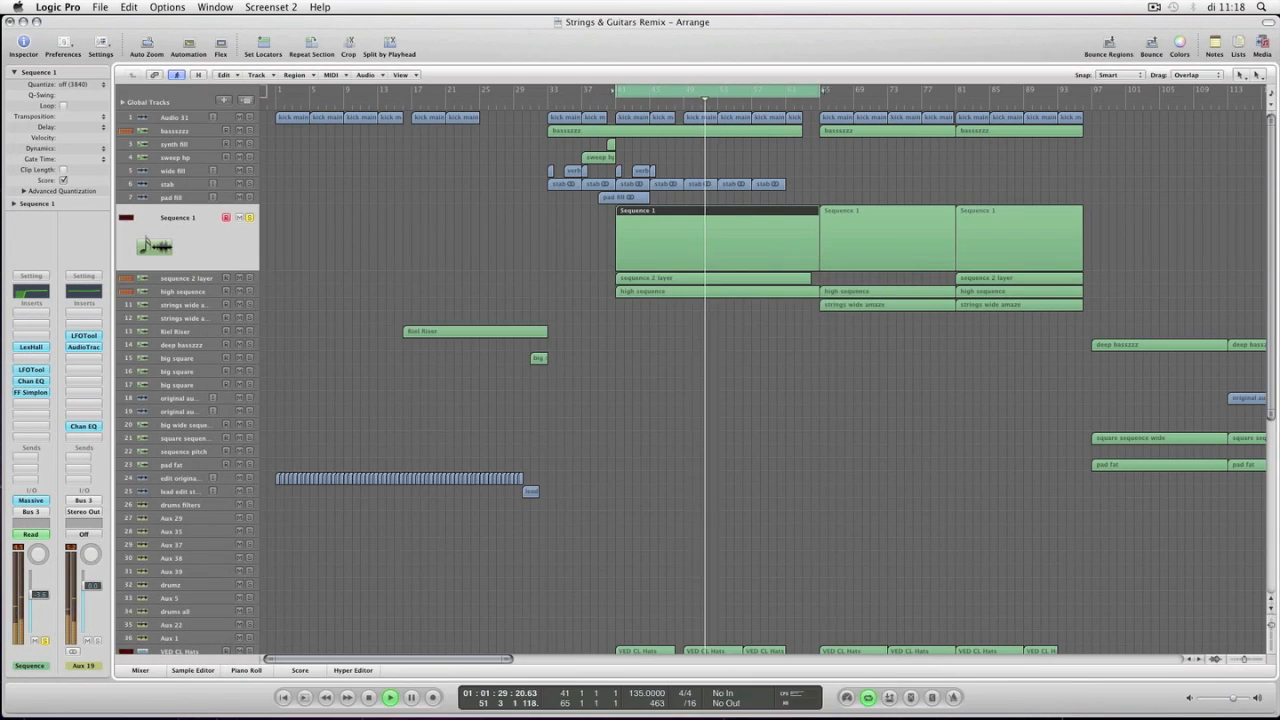
- Display the Sequence 1 track's volume, filter cutoff and FF Simplon Filter 2 Freq automation lanes, and stop playback
key(a)
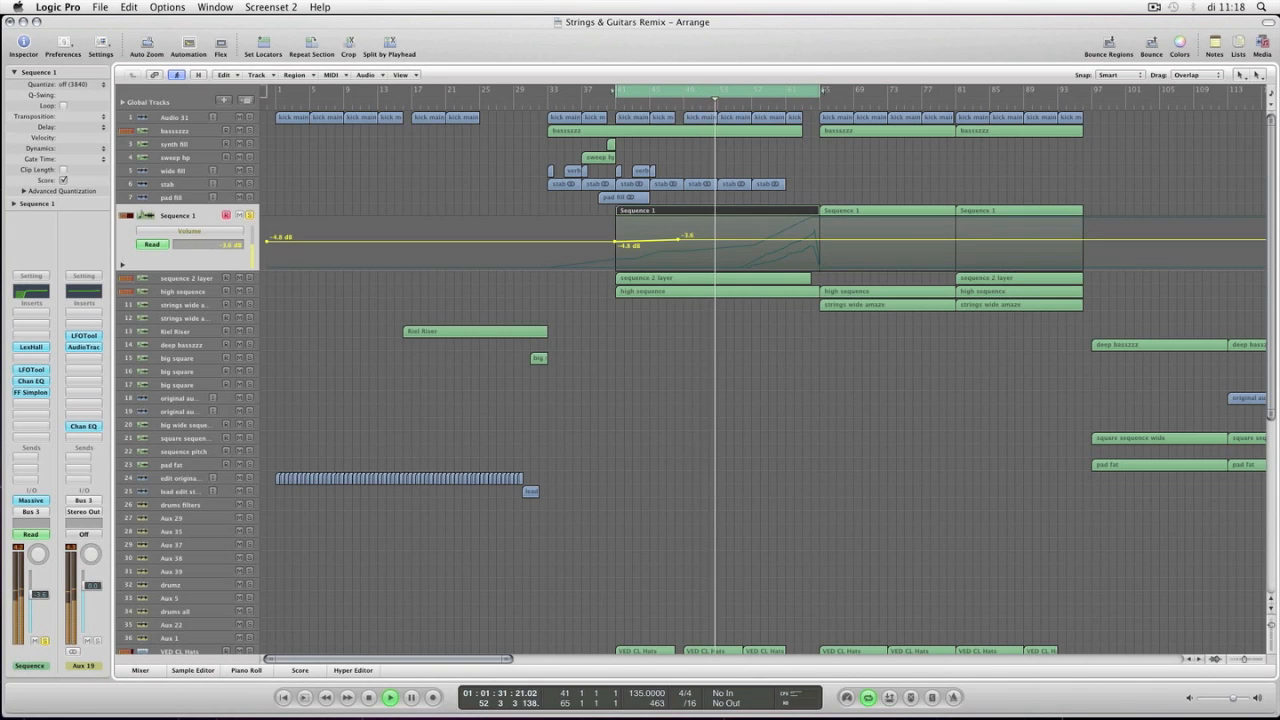
click(123, 264)
click(123, 319)
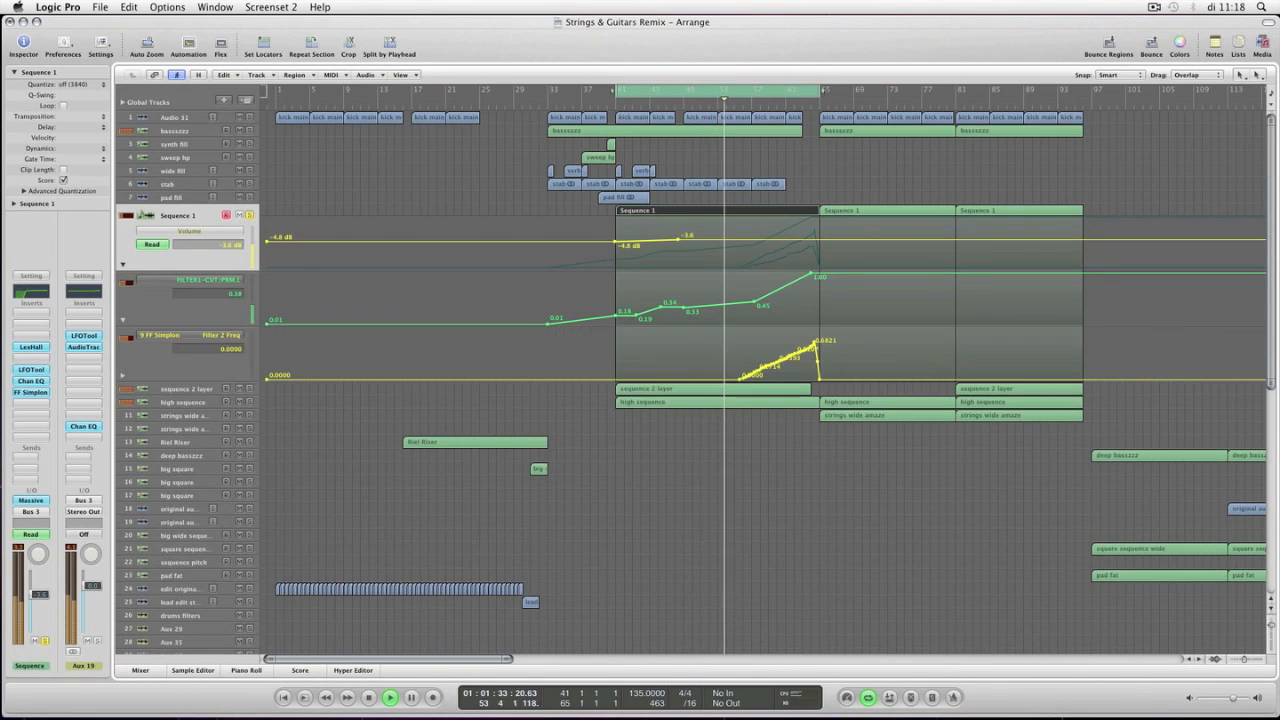
key(space)
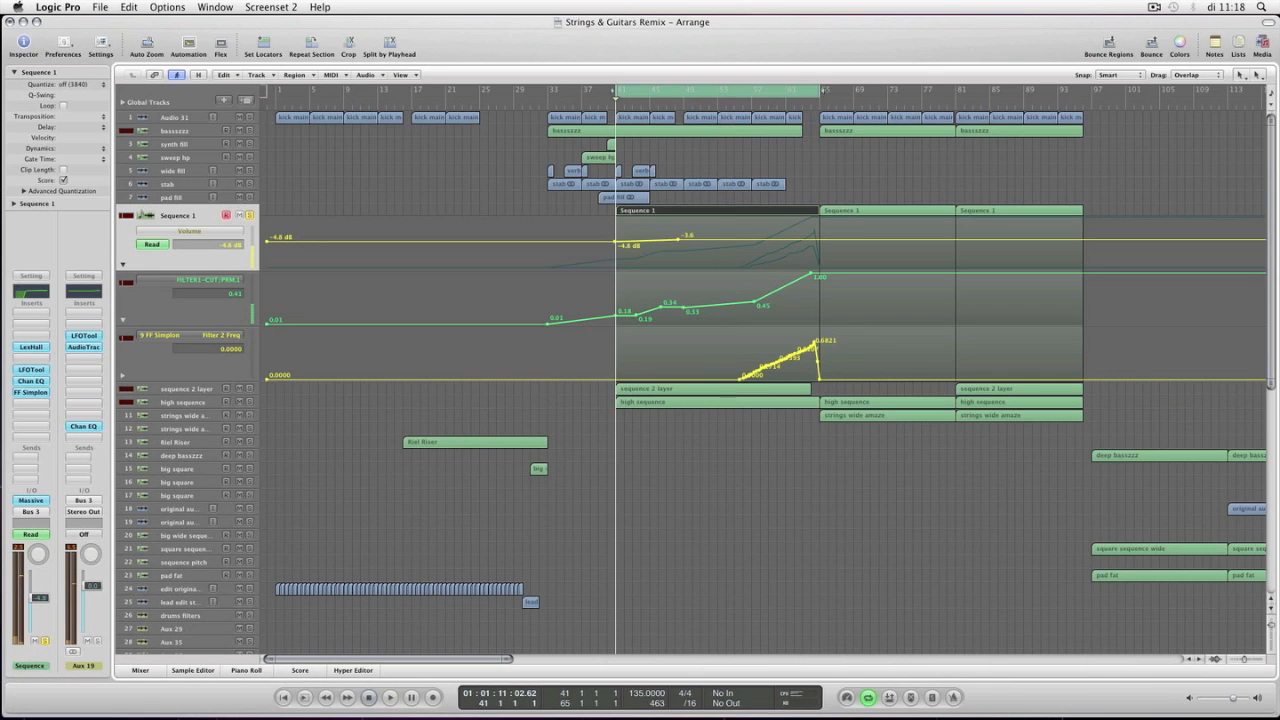
- Examine the sequence 2 layer track's Massive synth and Channel EQ, playing the track soloed from bar 41 before stopping playback
click(185, 388)
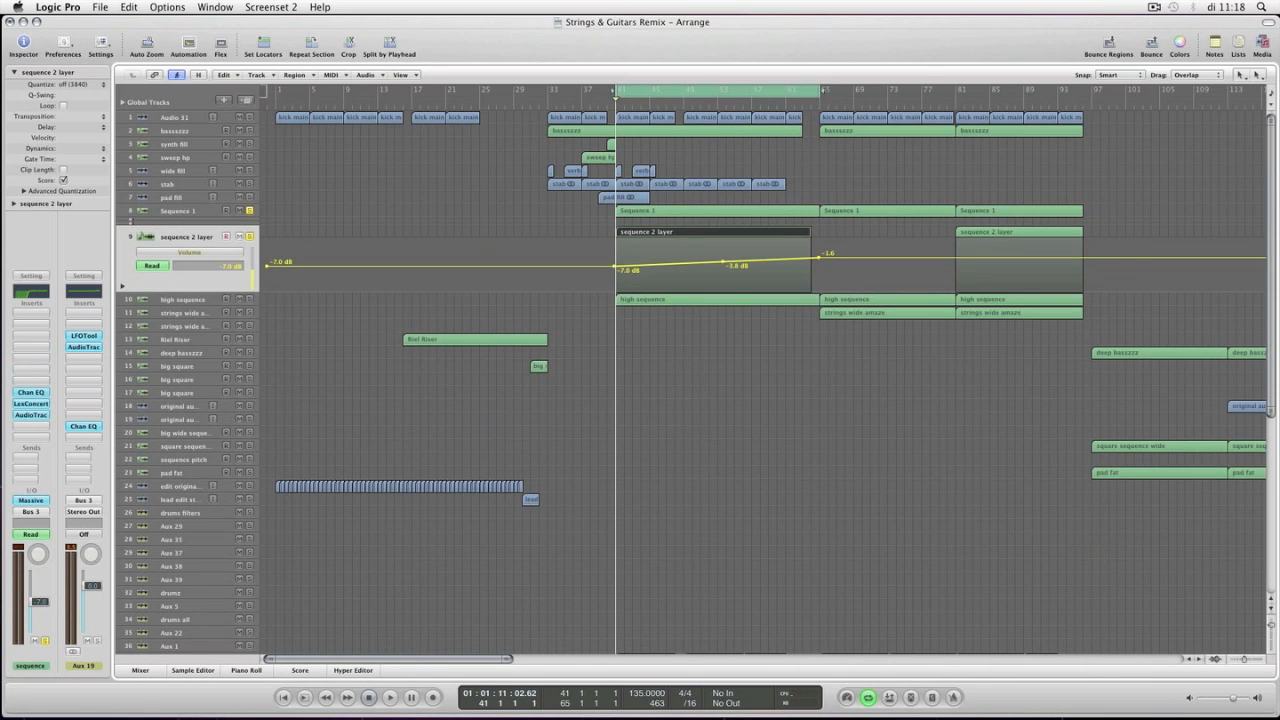
key(v)
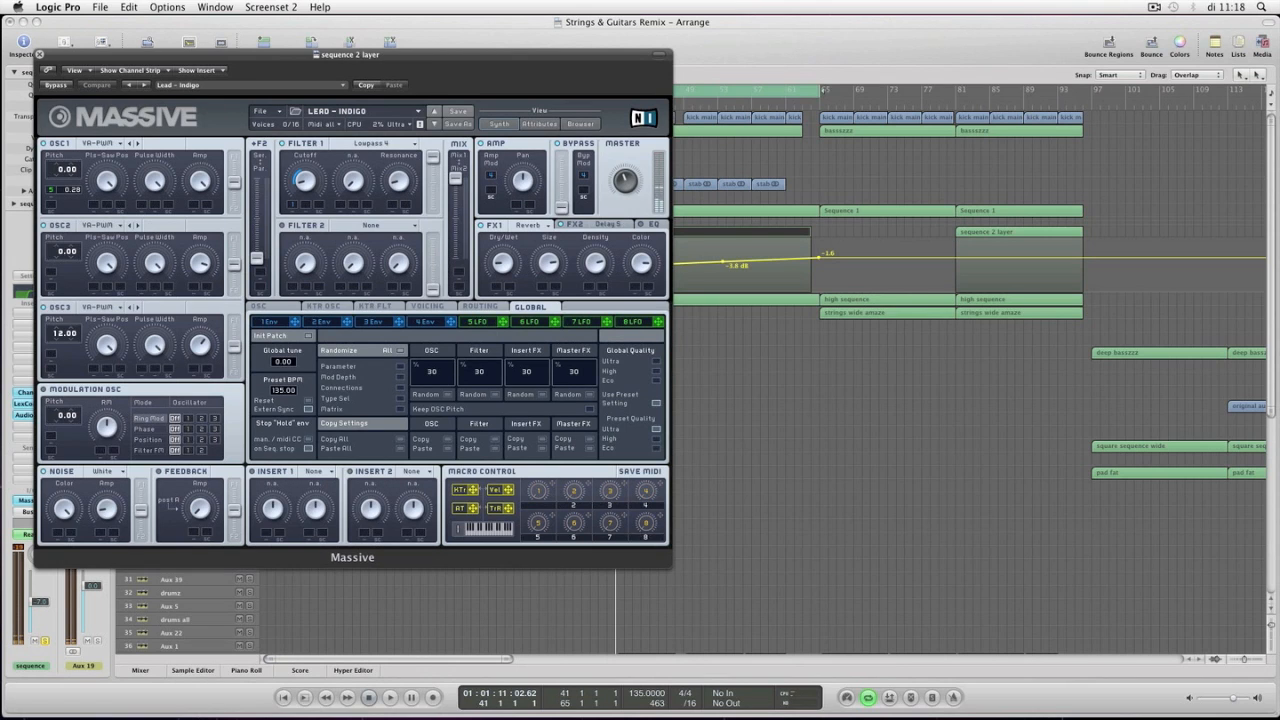
key(v)
key(space)
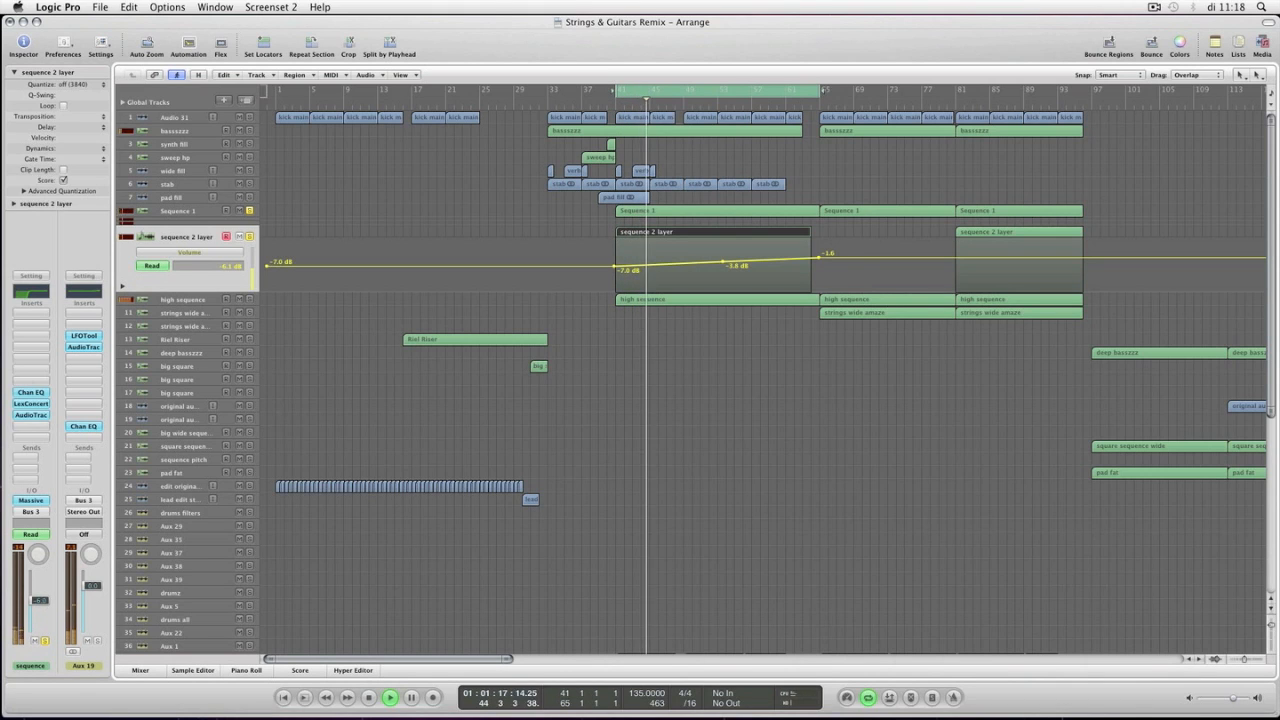
click(31, 392)
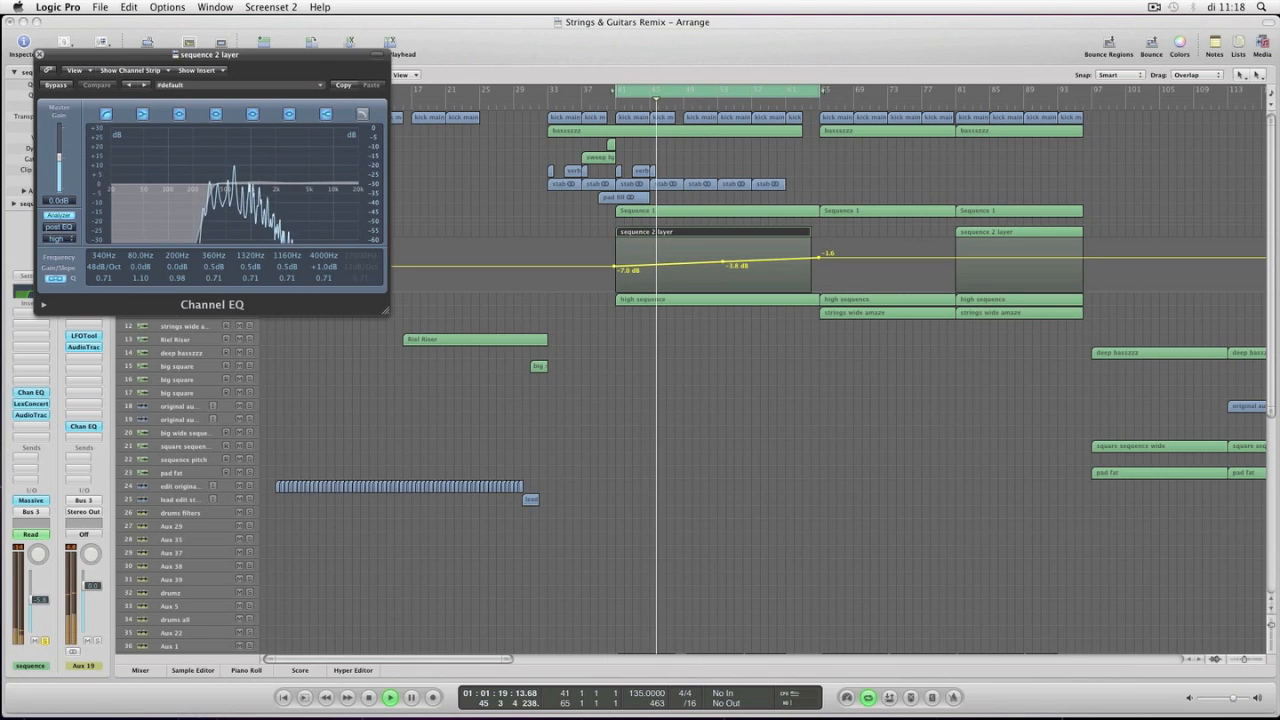
key(super+w)
key(space)
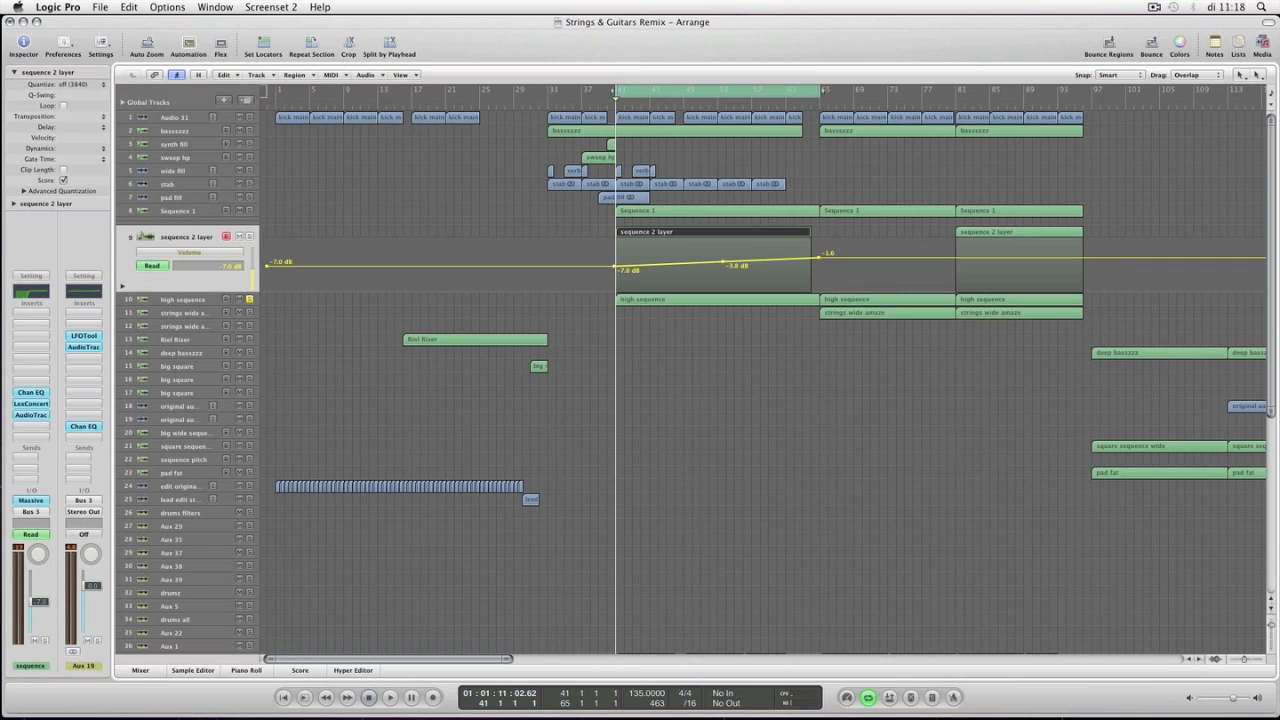
- View the high sequence track's Massive synth and filter automation, and play from bar 41 with all tracks unsoloed
key(Down)
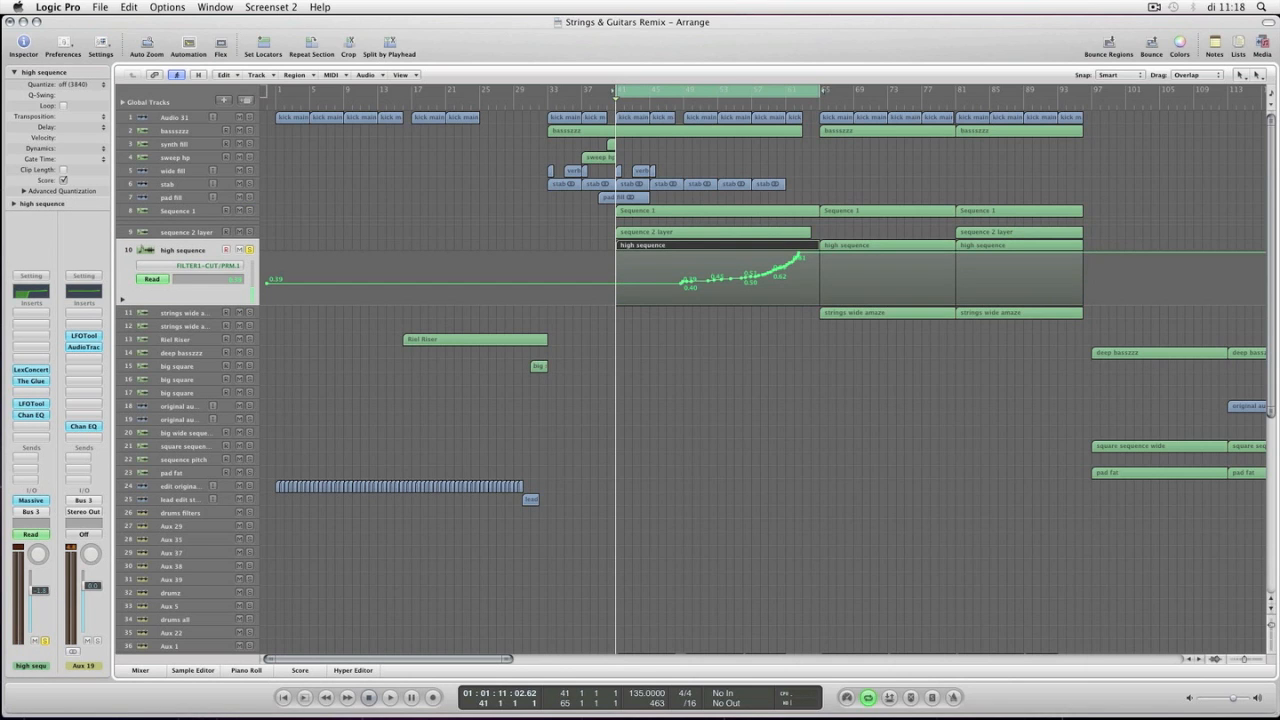
key(v)
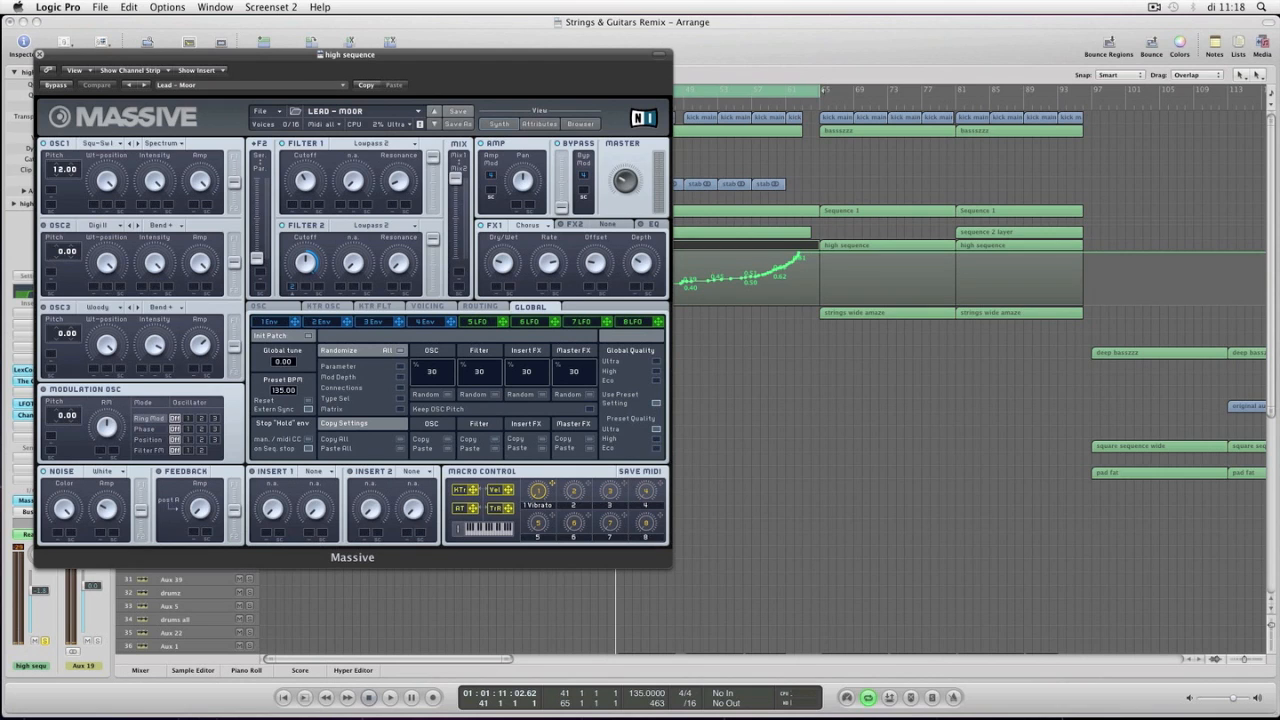
key(v)
key(space)
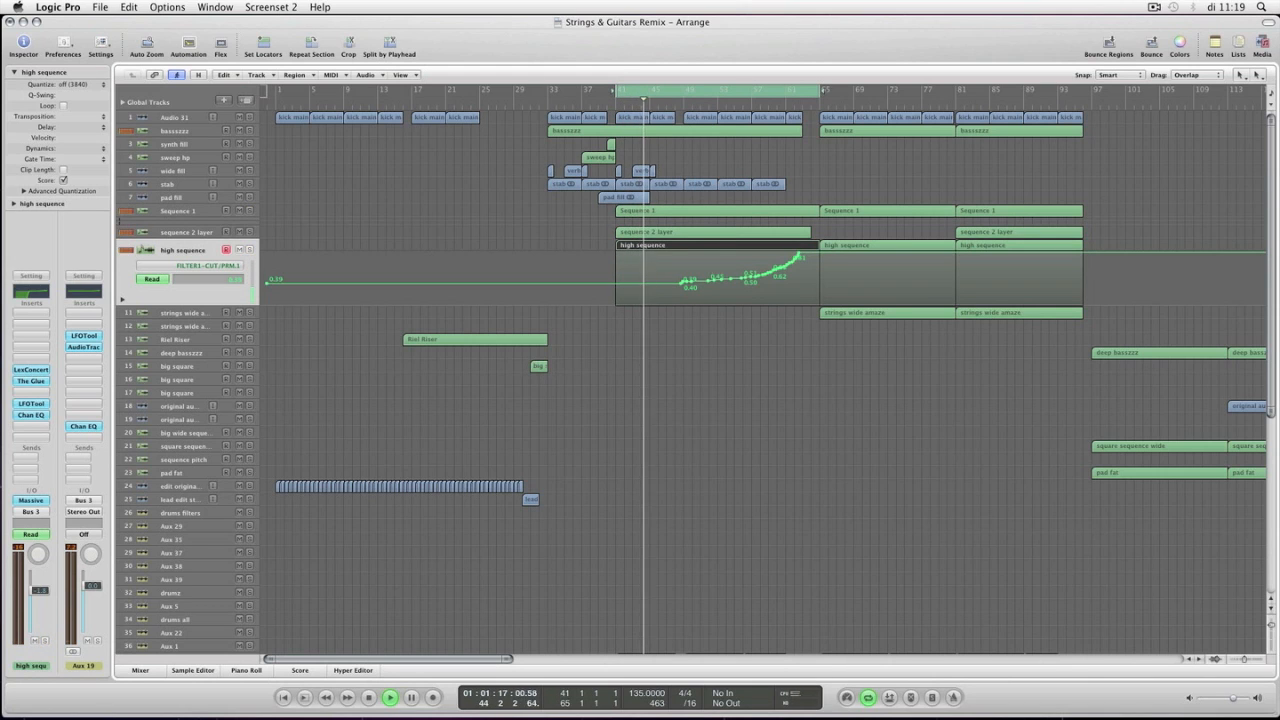
scroll(690, 380, down, 10)
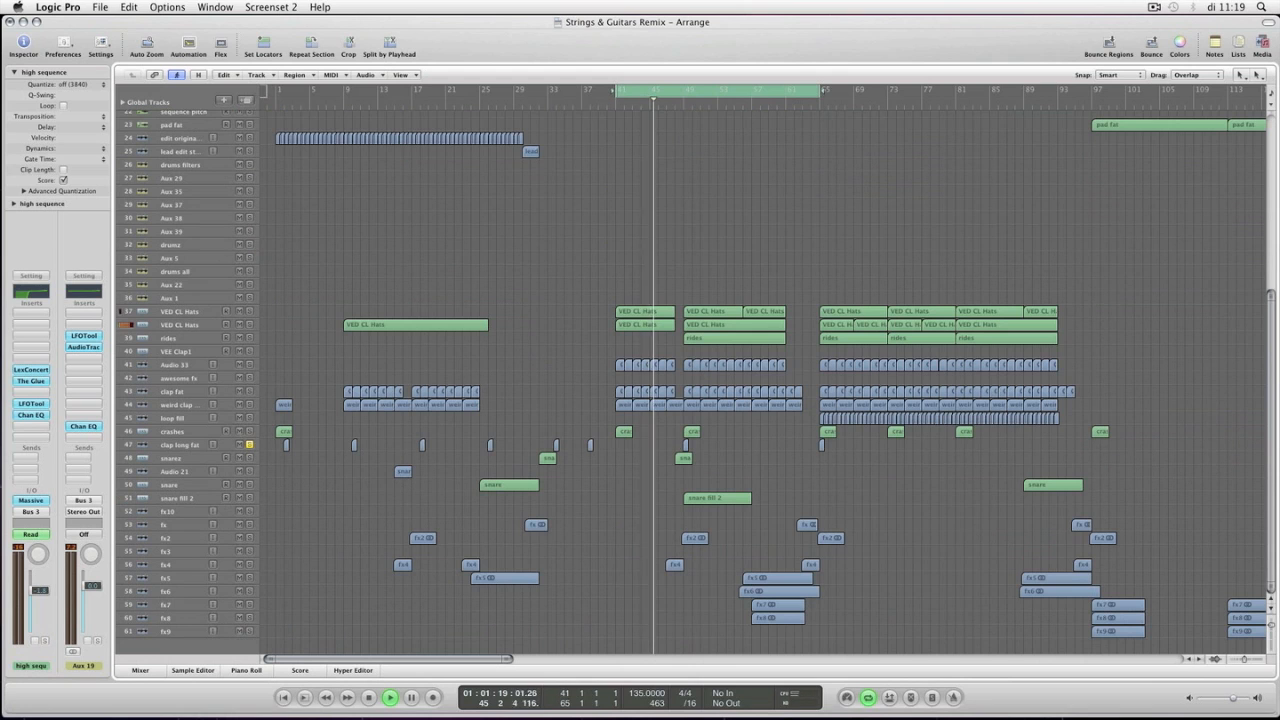
scroll(690, 380, up, 10)
key(a)
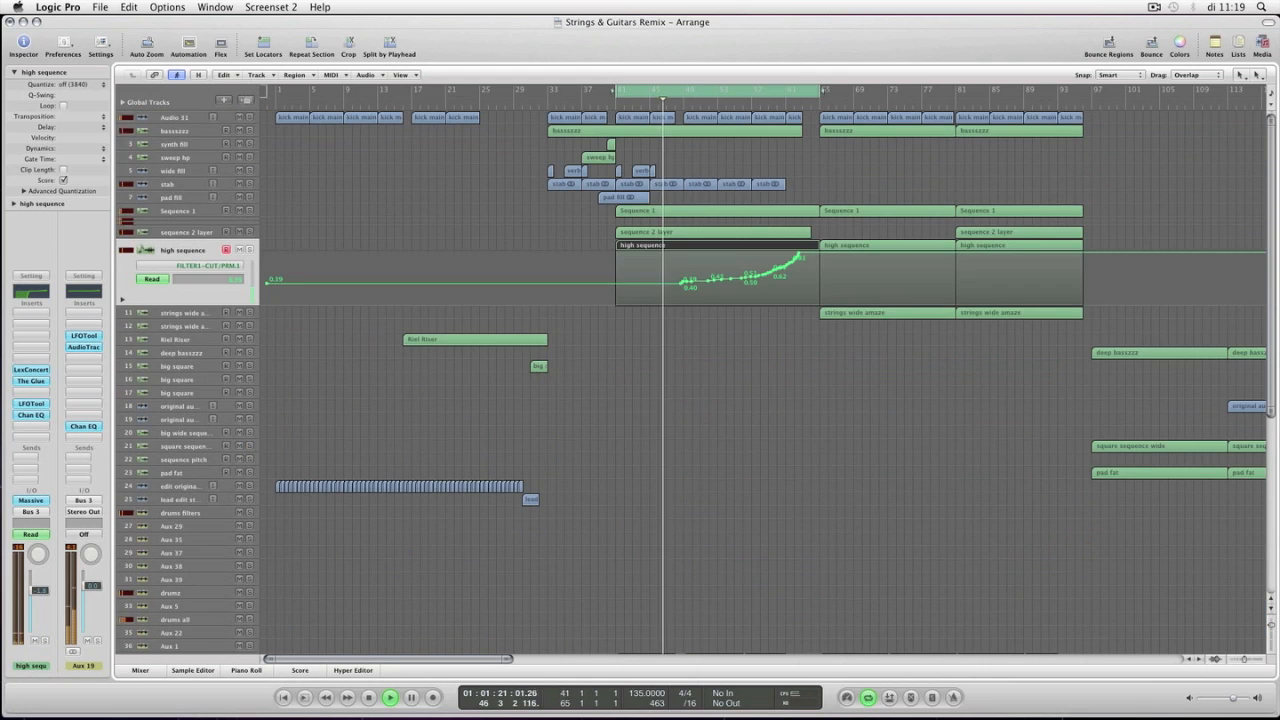
- Extend the cycle range to bar 81 and play through the strings wide amaze section with all tracks in view
key(ctrl+Left)
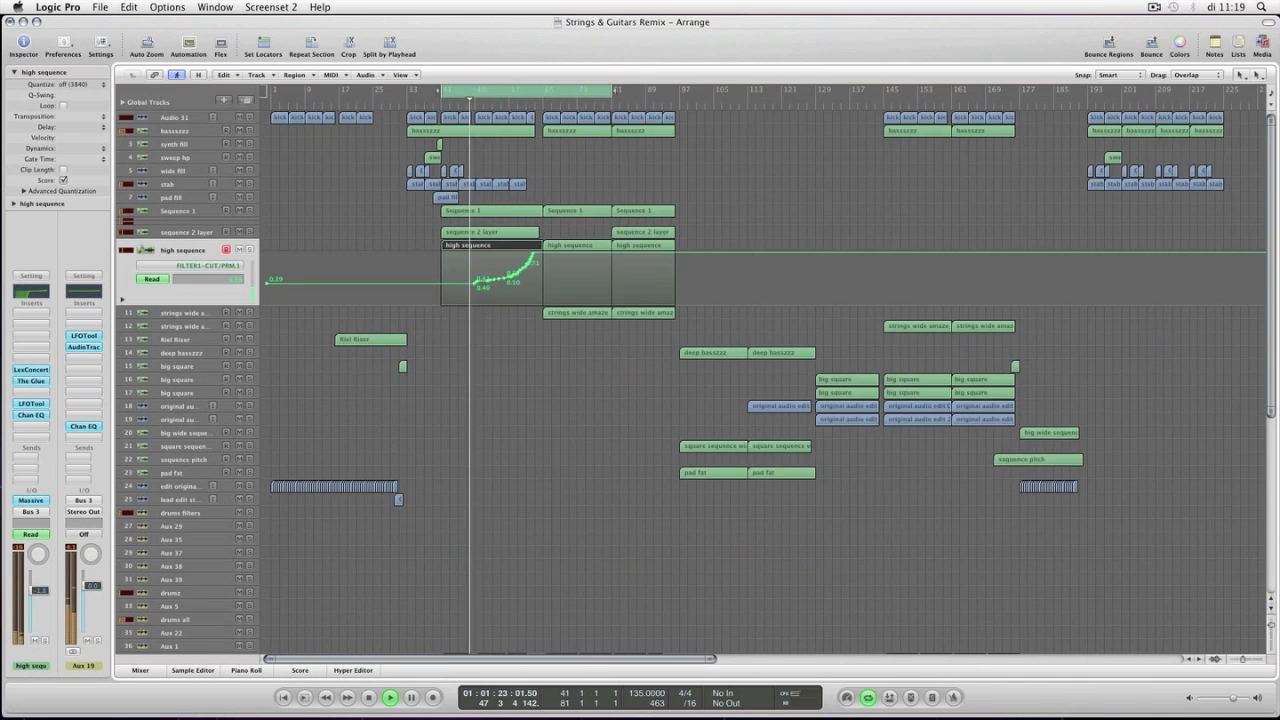
click(577, 312)
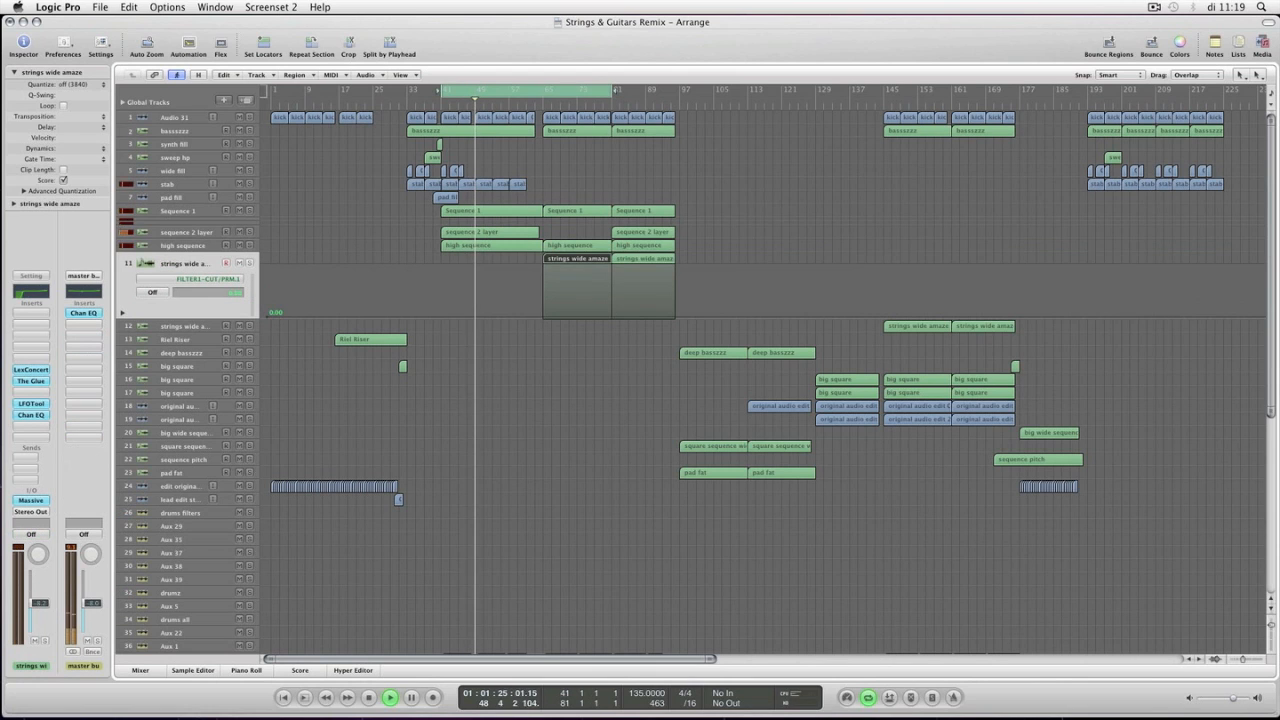
scroll(690, 380, down, 10)
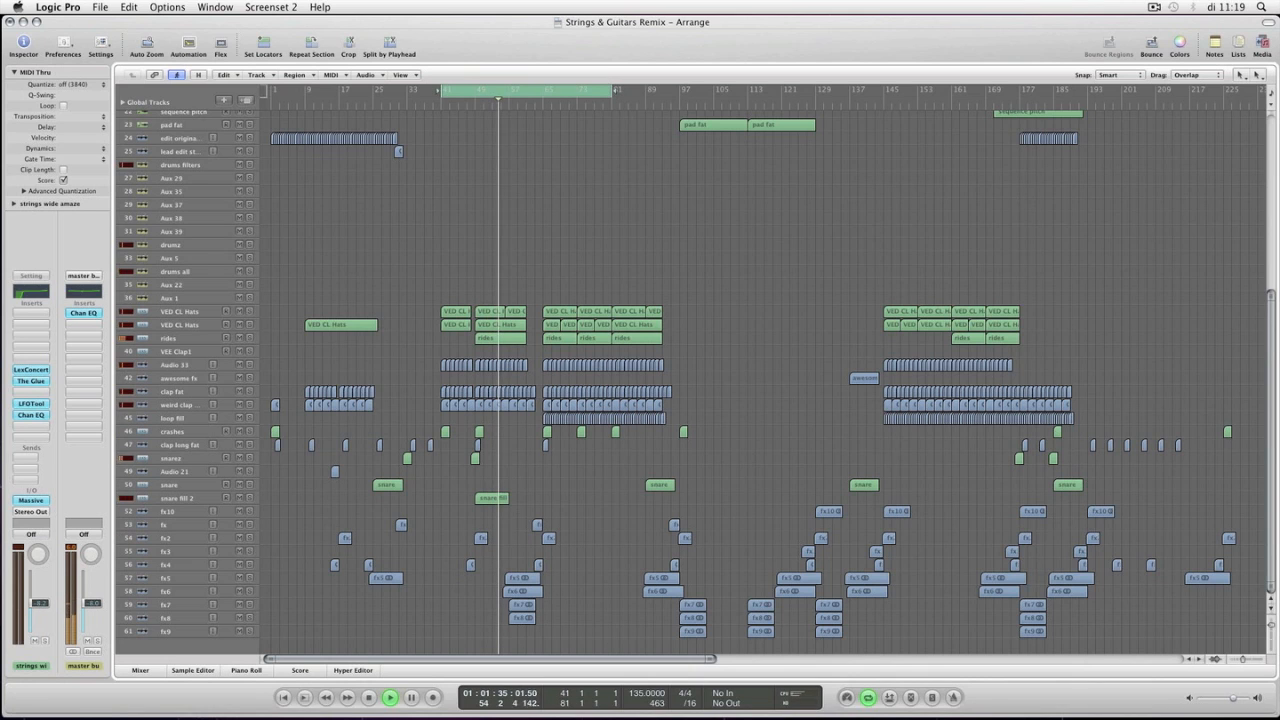
scroll(760, 380, up, 10)
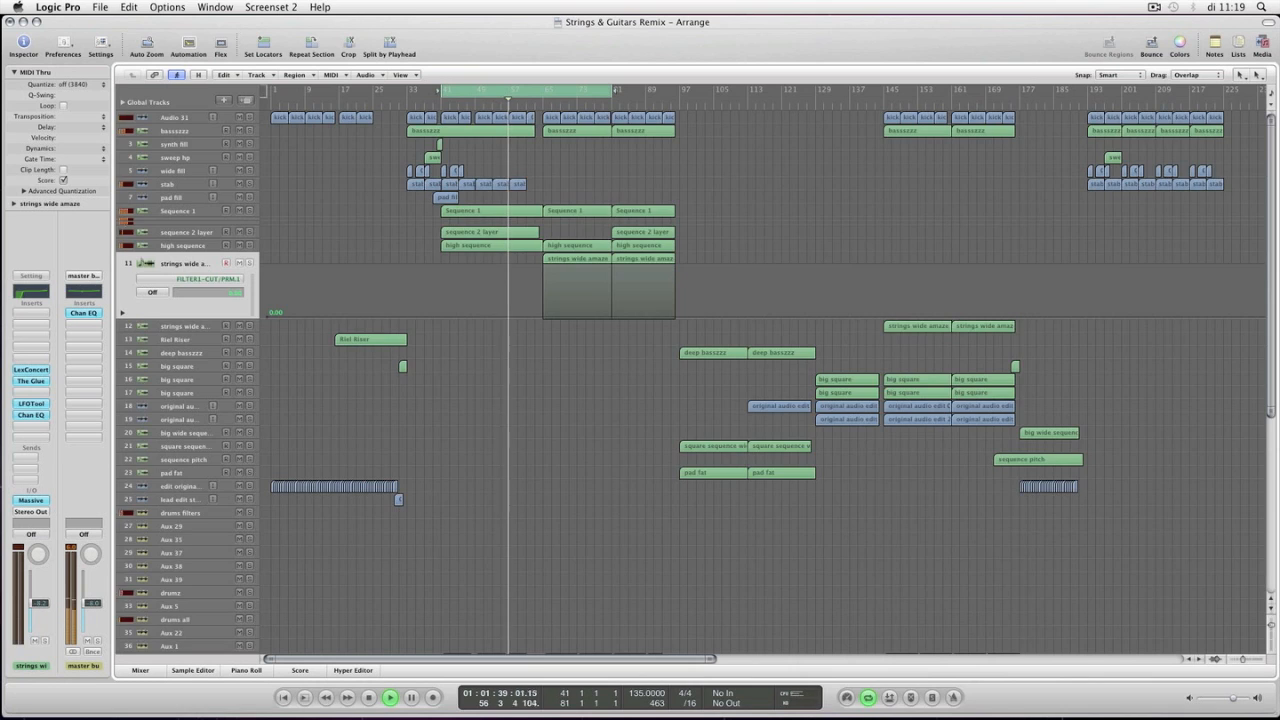
key(ctrl+Up)
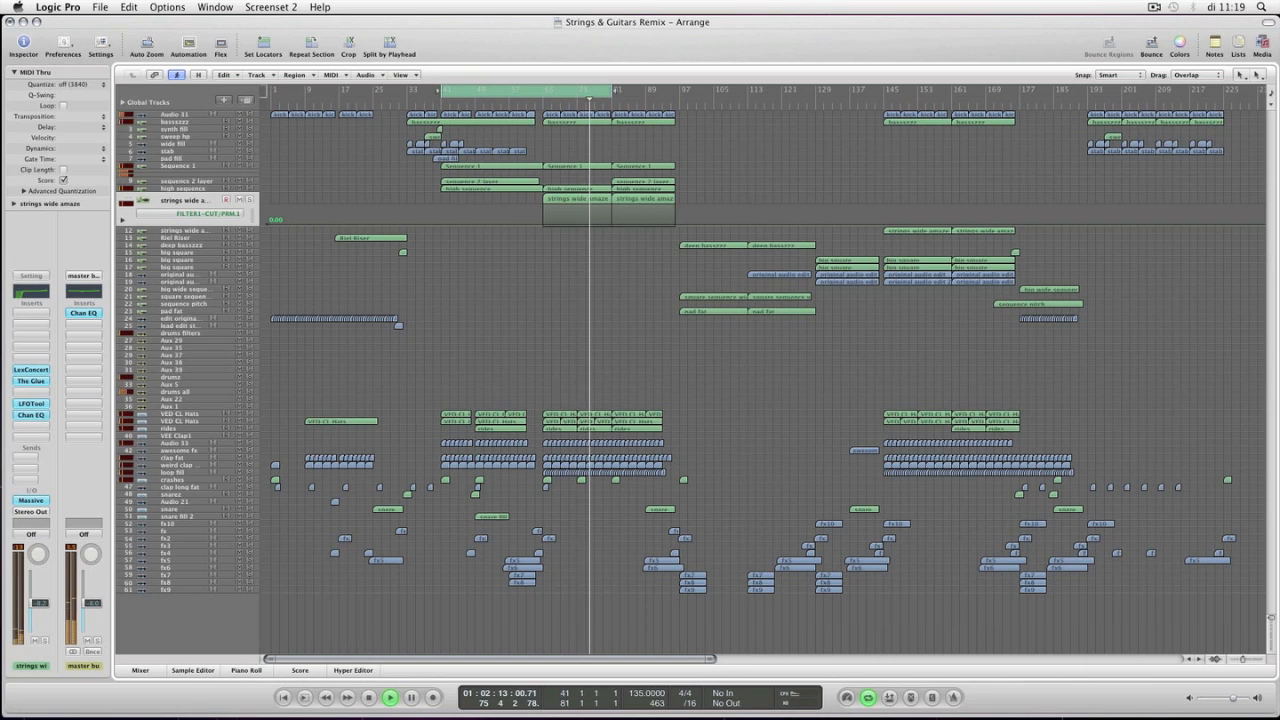
- Set the cycle range to bars 97 to 113, covering the first deep basszzz region, during playback
drag(612, 91, 752, 91)
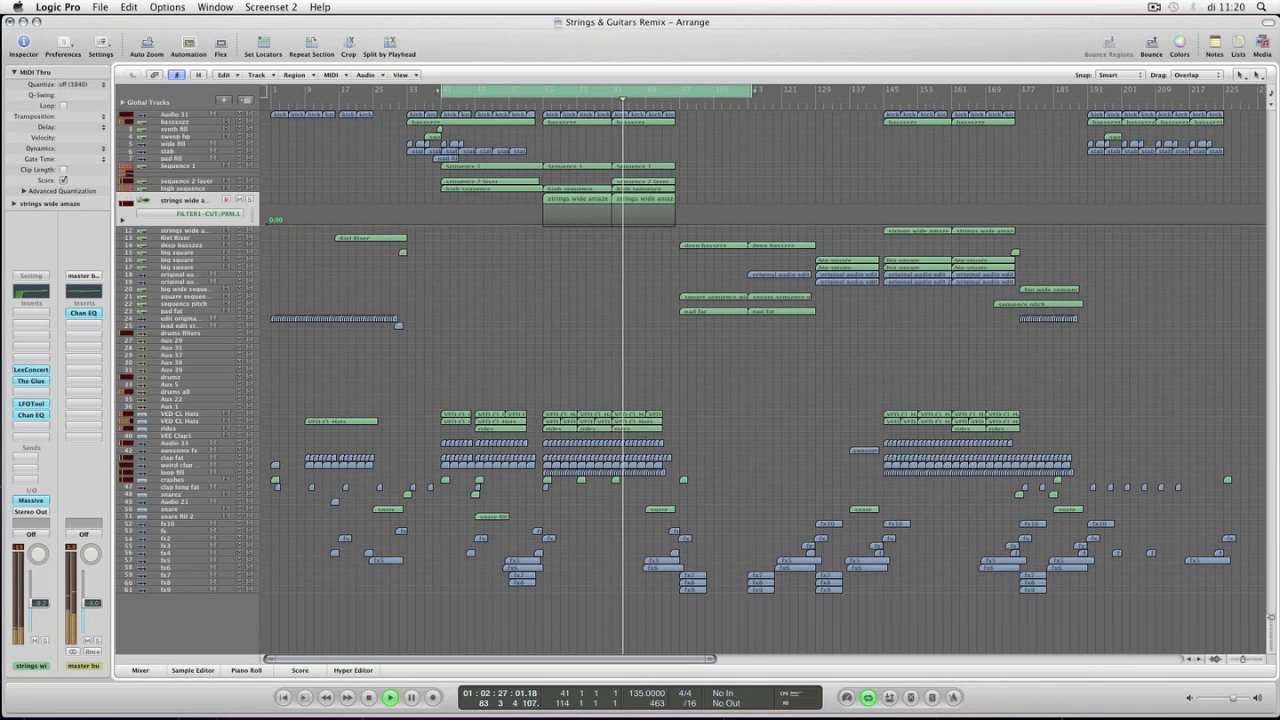
drag(640, 91, 679, 91)
drag(686, 236, 738, 326)
key(ctrl+equal)
click(738, 350)
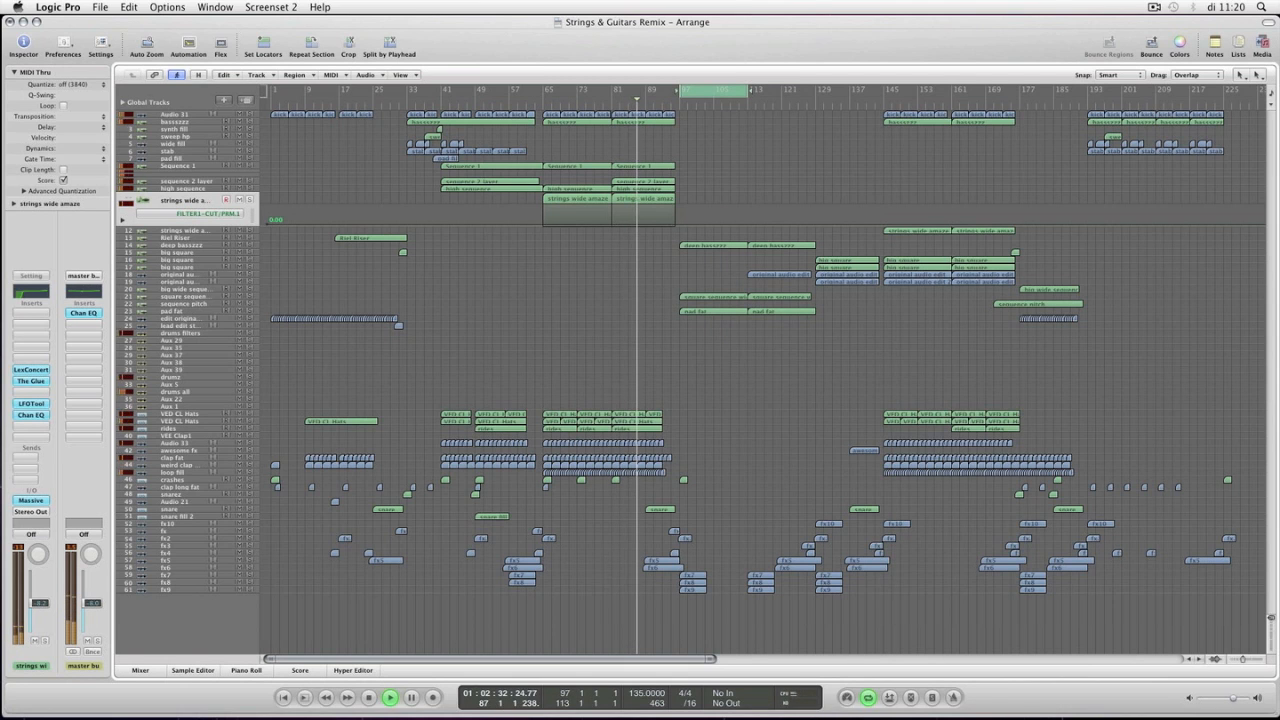
- Extend the cycle range from bar 97 to about bar 128, covering both deep basszzz regions
key(ctrl+Down)
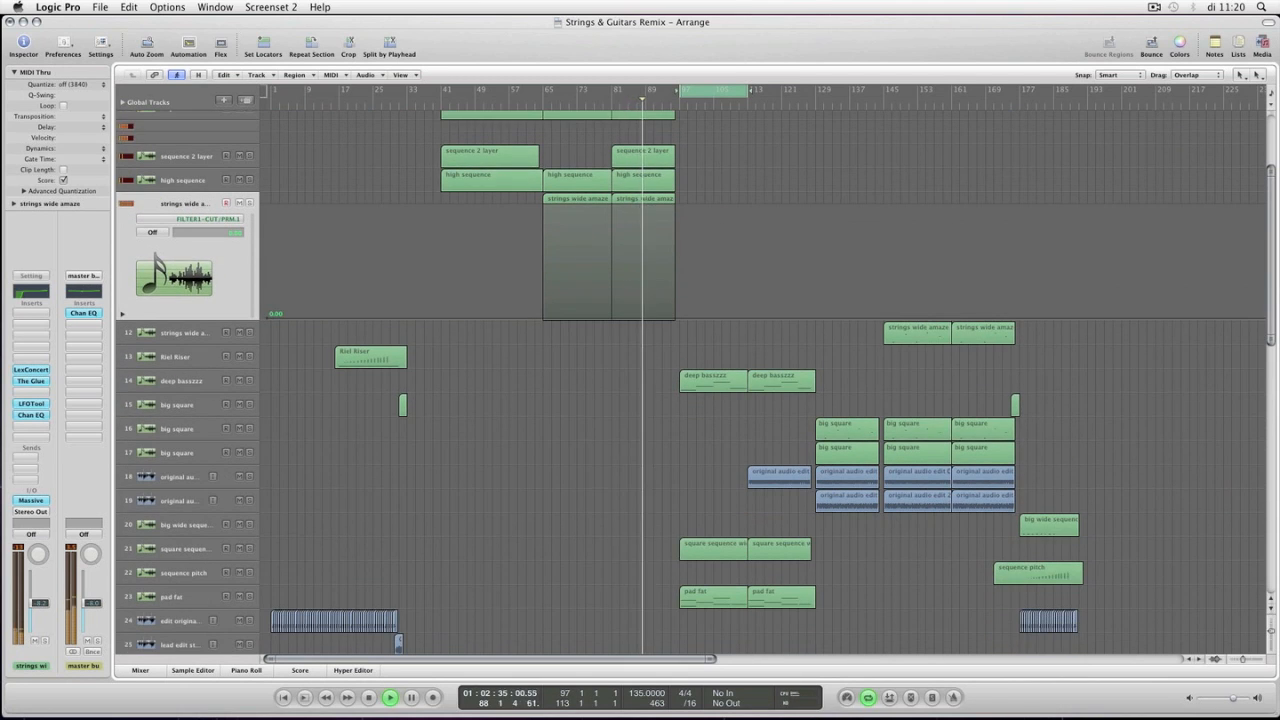
key(ctrl+Right)
scroll(762, 380, right, 3)
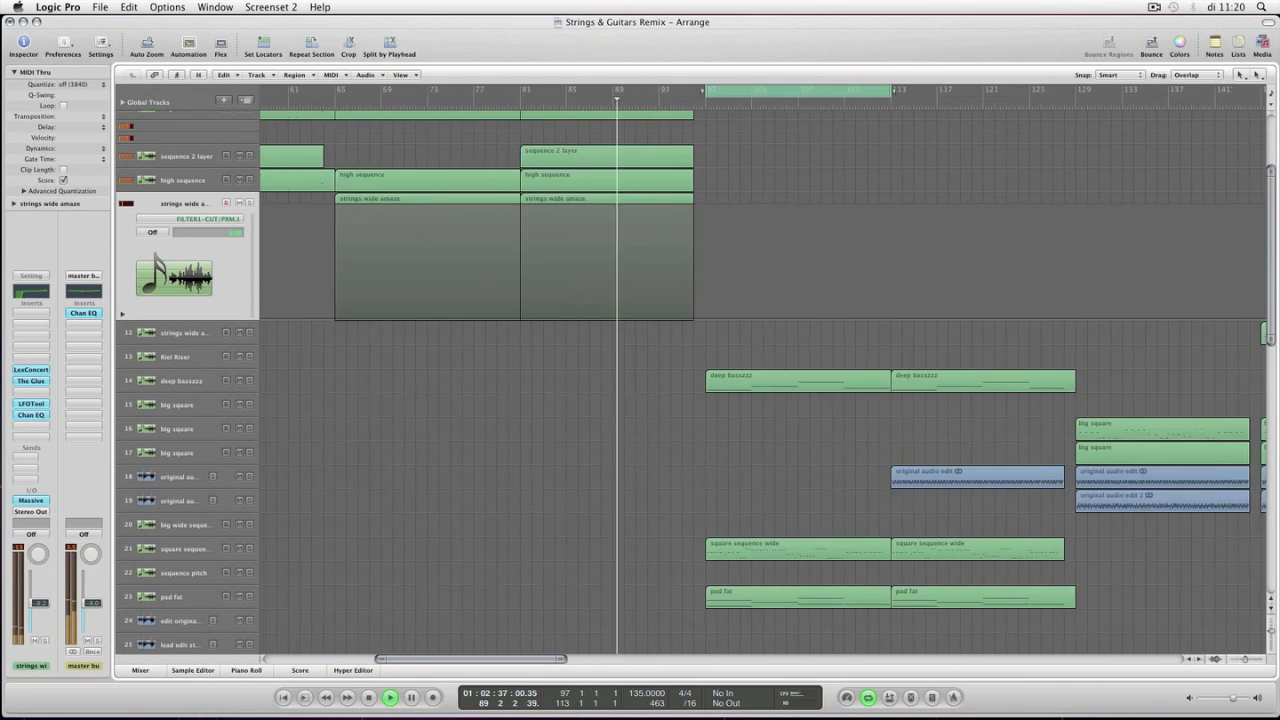
scroll(762, 380, right, 5)
drag(591, 90, 770, 90)
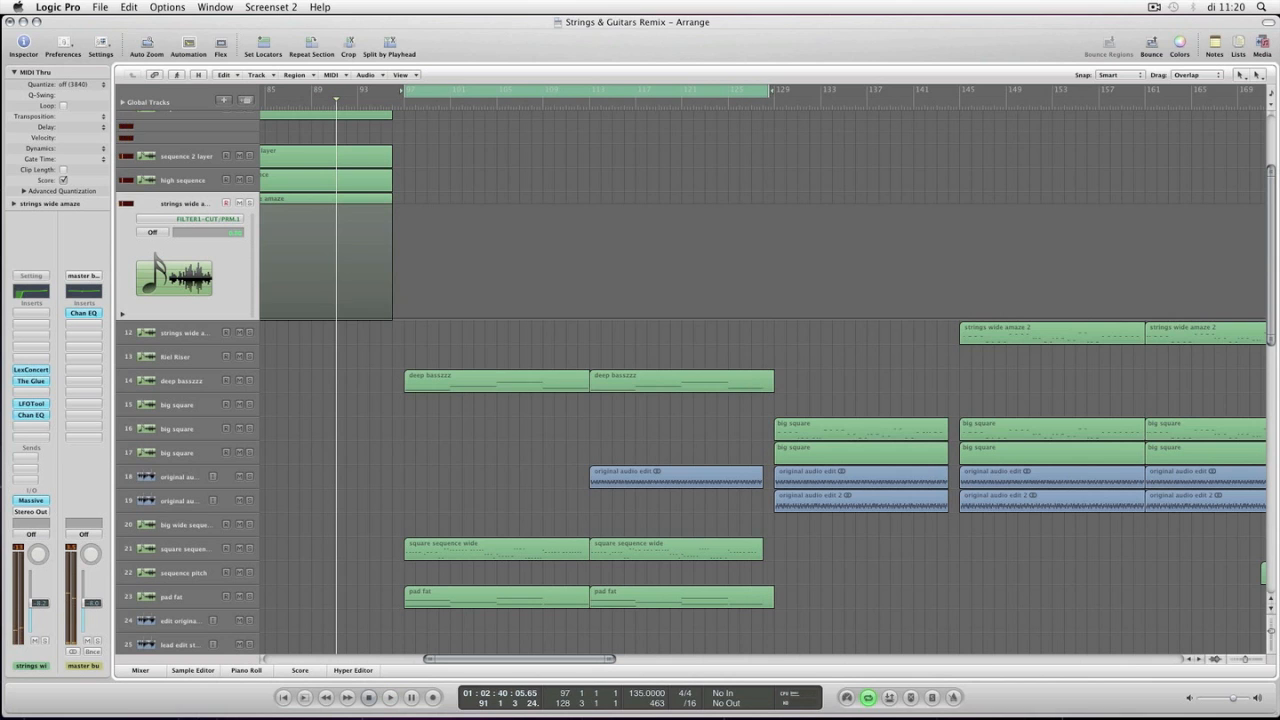
- Examine the original audio edit regions on tracks 18 and 19 and the regions around them from bar 97 onward
key(ctrl+Left)
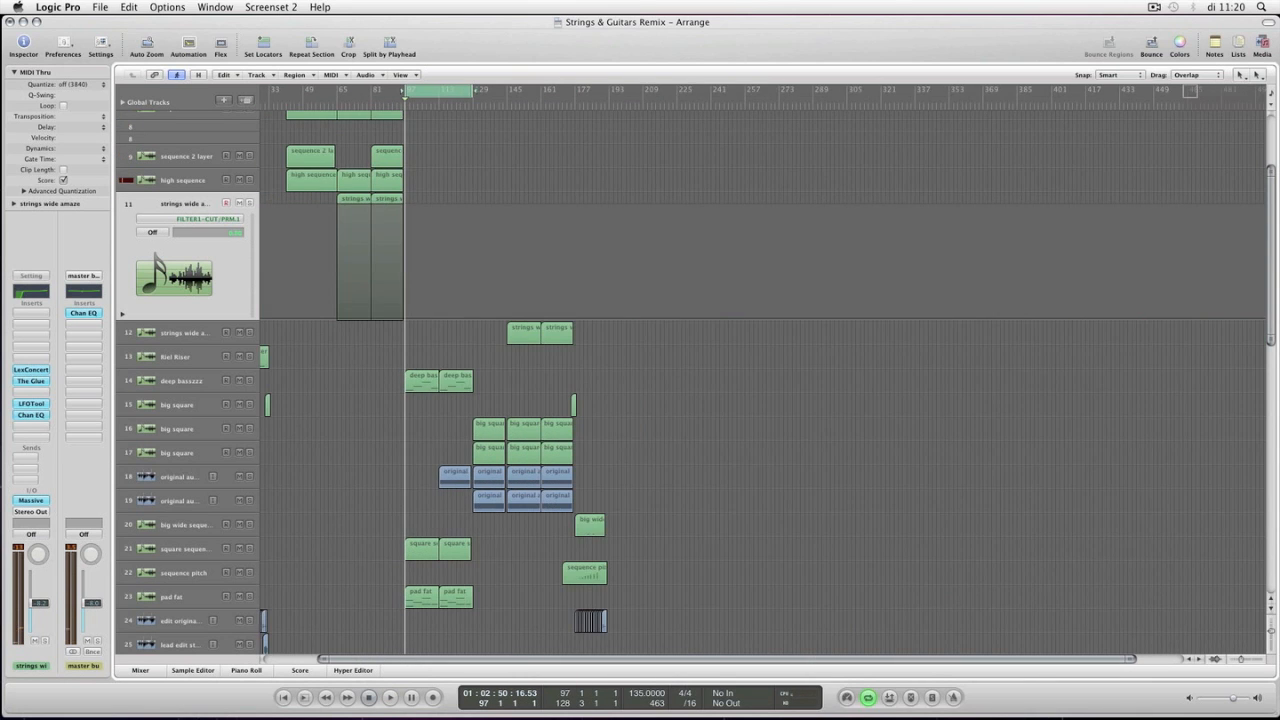
key(ctrl+Right)
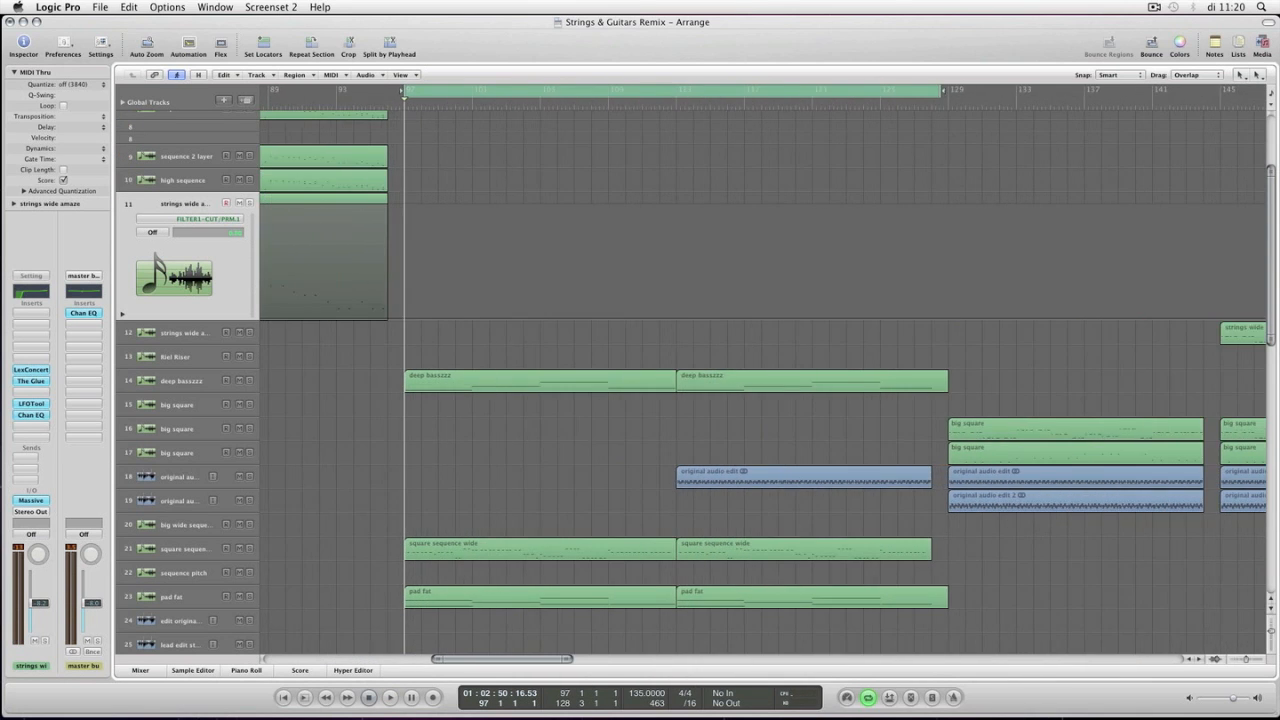
key(ctrl+Up)
key(ctrl+Down)
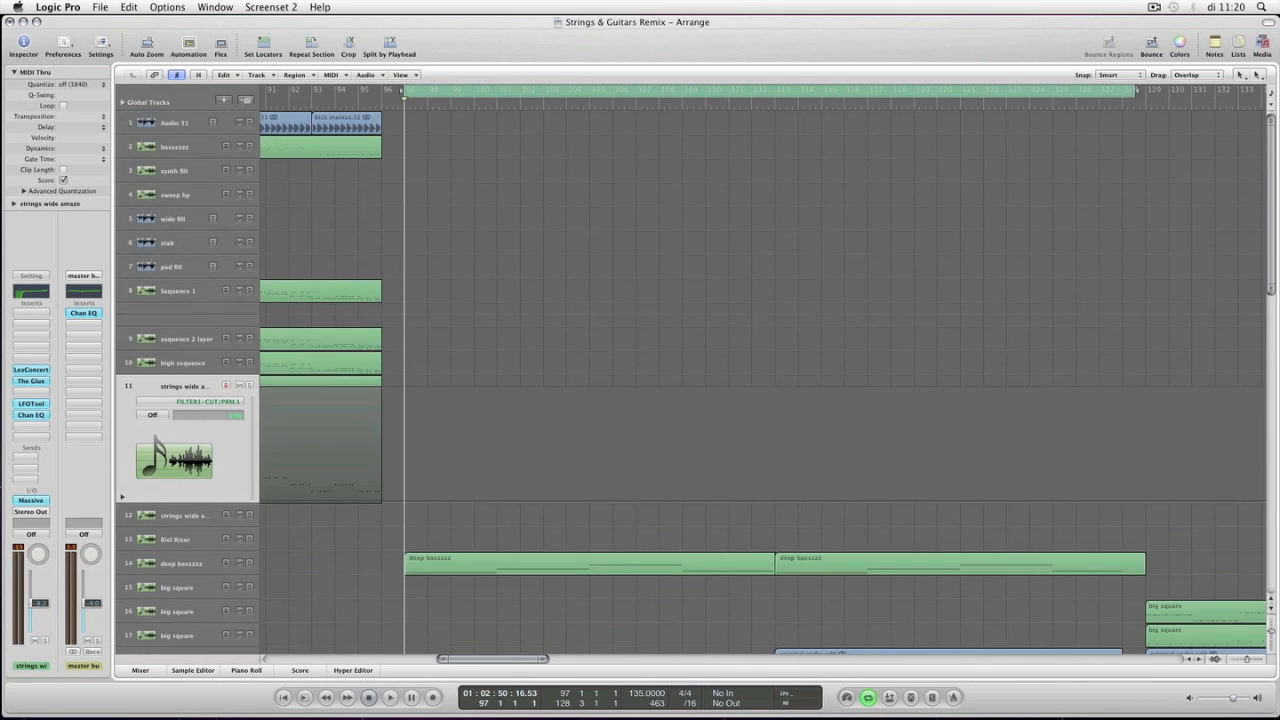
scroll(690, 380, down, 6)
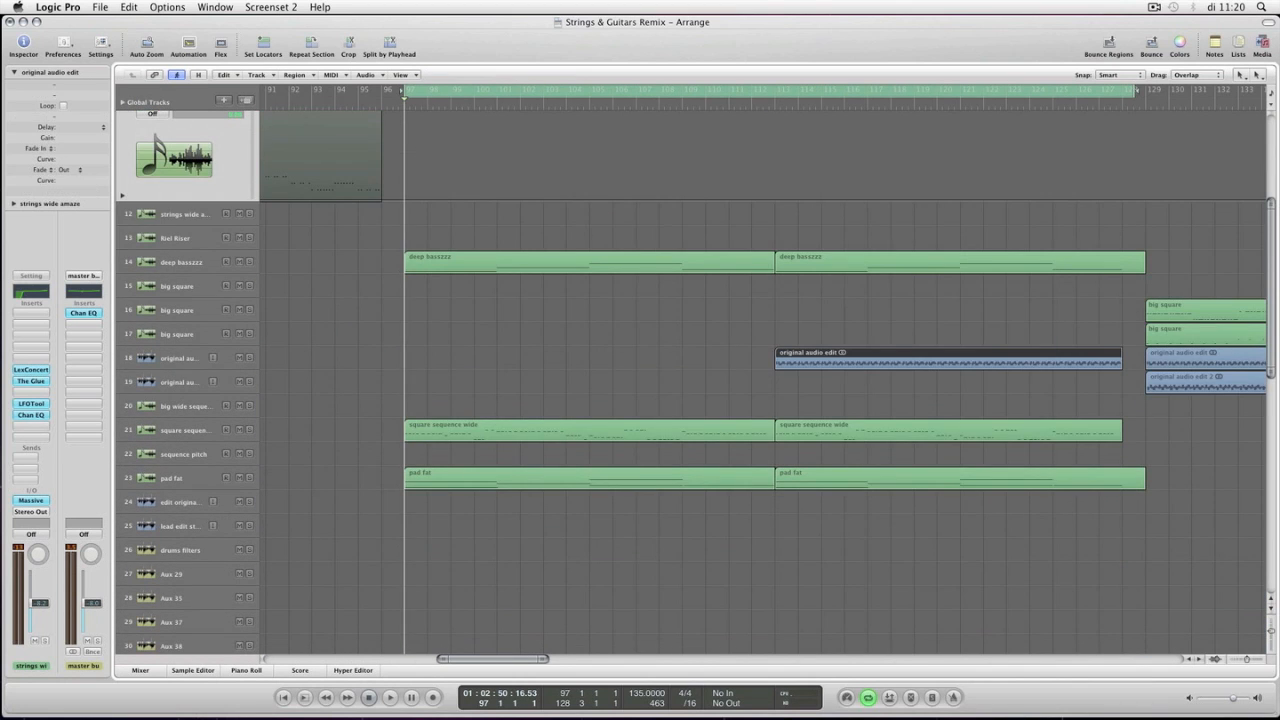
key(ctrl+Left)
key(ctrl+Left)
click(834, 354)
click(930, 400)
drag(1009, 400, 1030, 360)
key(ctrl+Left)
key(ctrl+Left)
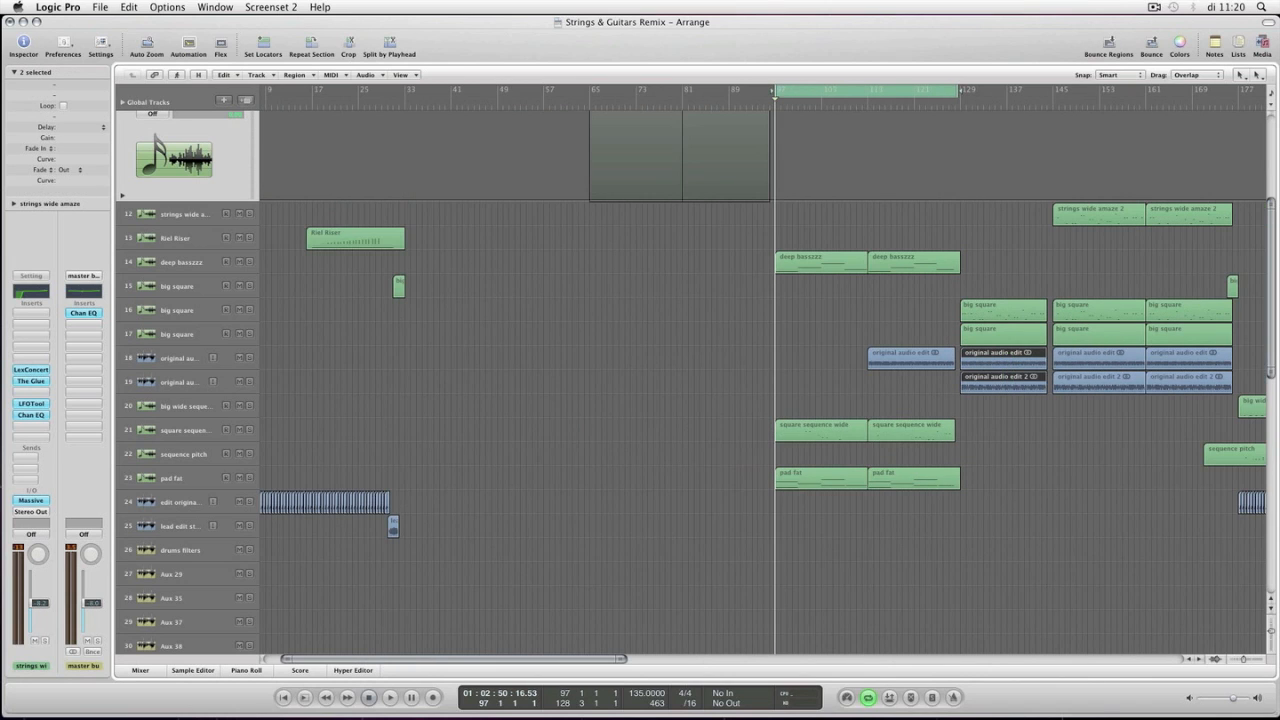
click(1000, 384)
click(1003, 406)
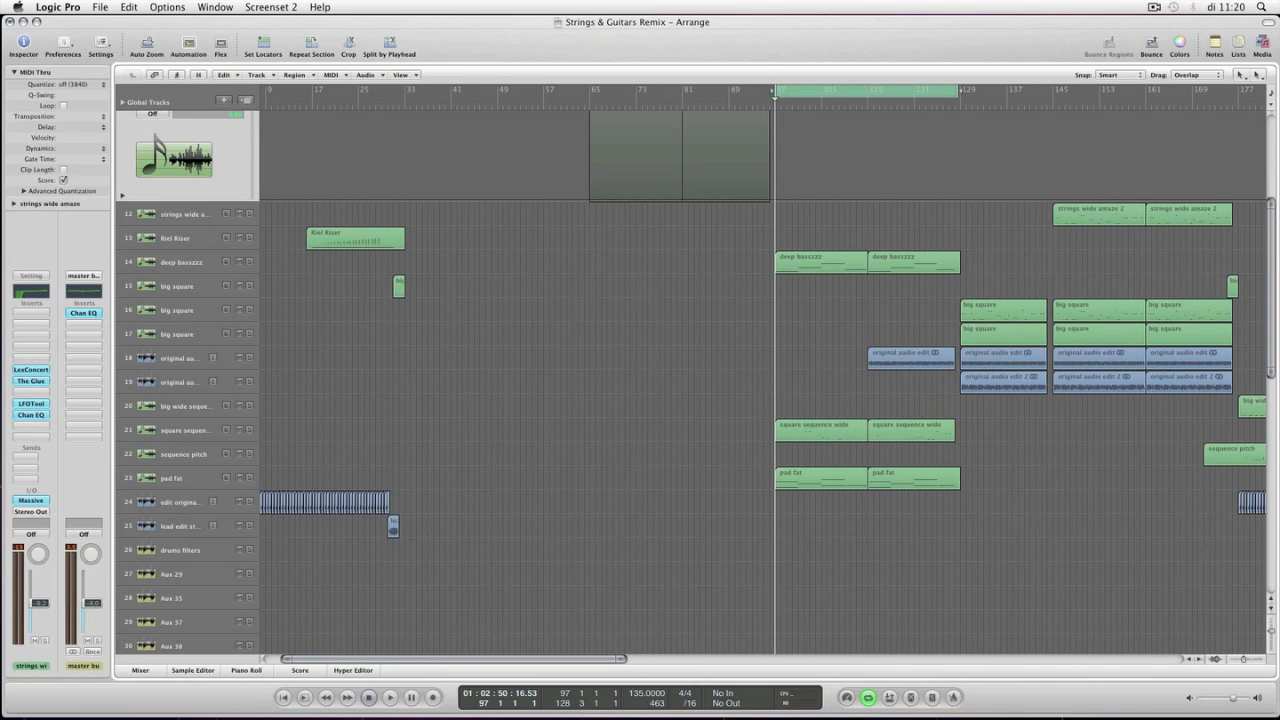
- View the notes of the first big square region on track 16 in the Piano Roll, and close the editor
click(1003, 329)
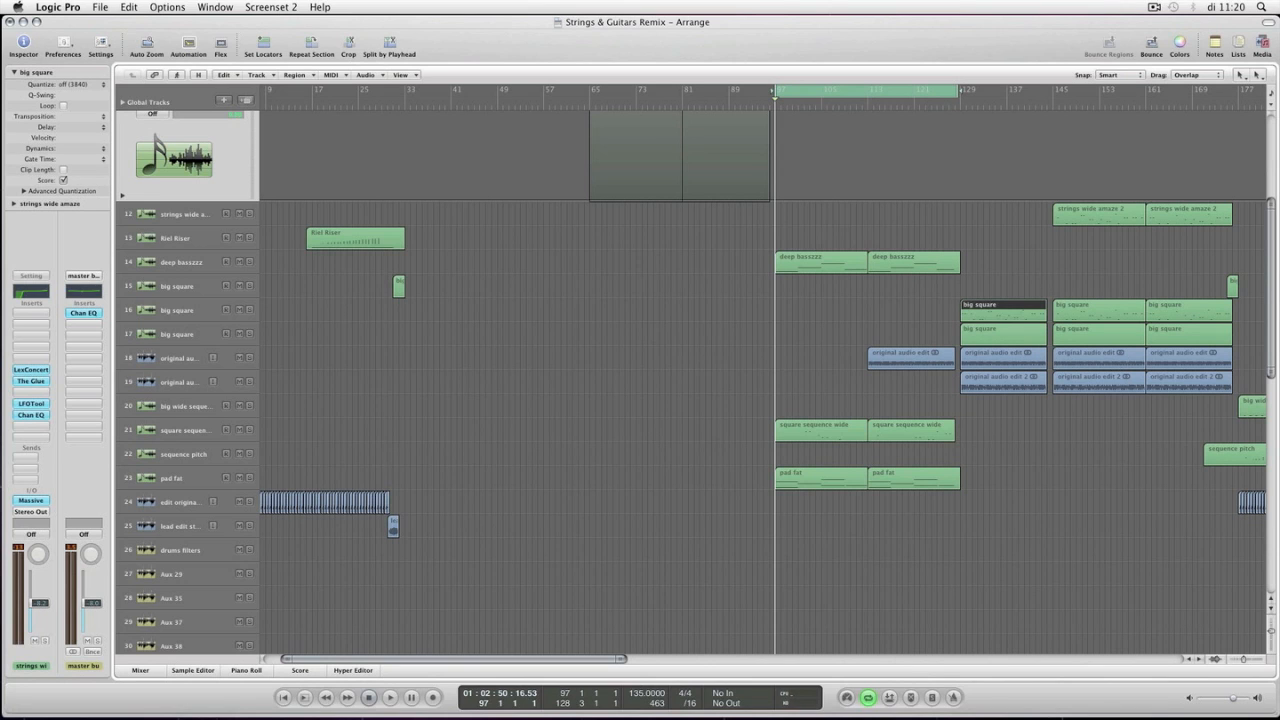
key(super+6)
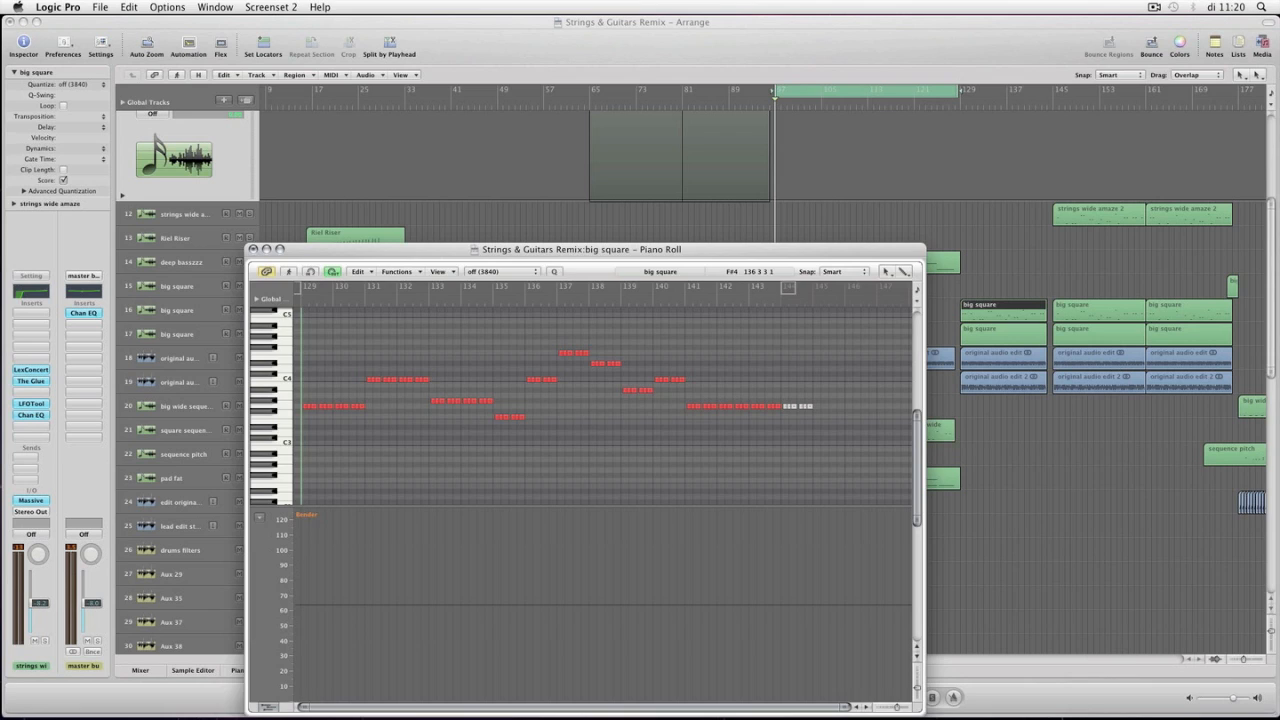
key(super+w)
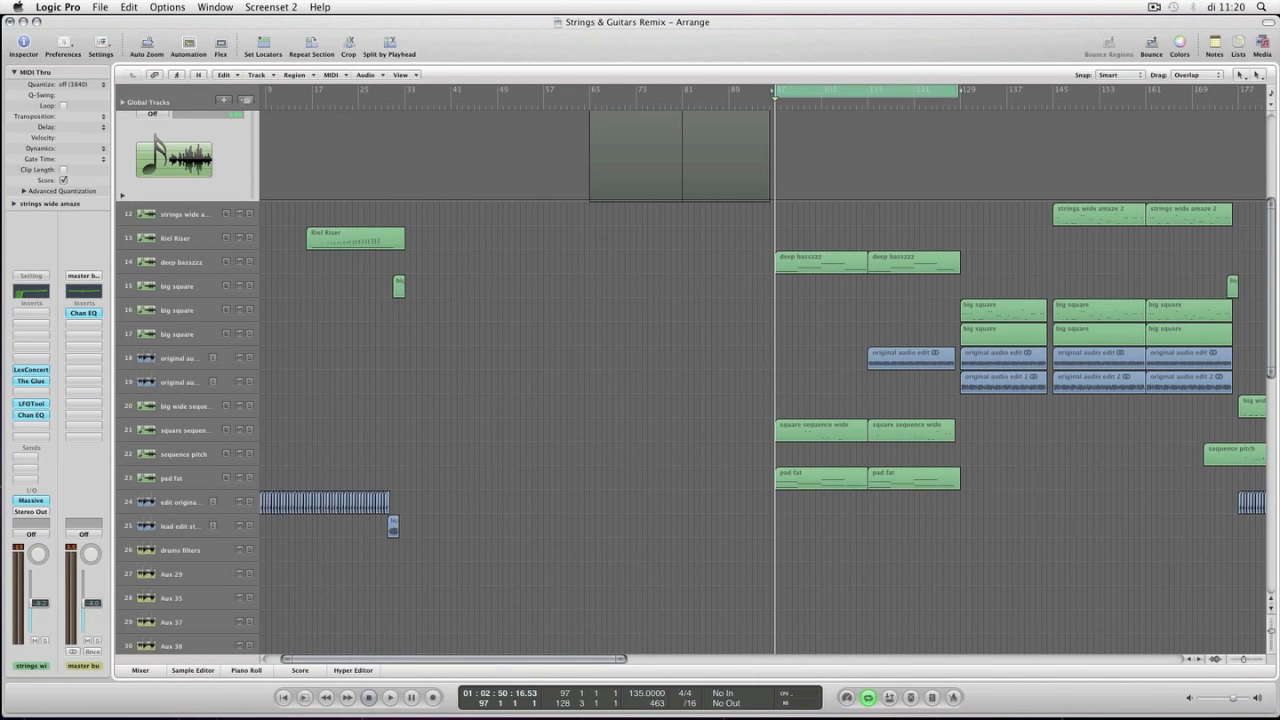
- Play the deep basszzz track soloed from bar 97, and stop playback
click(180, 262)
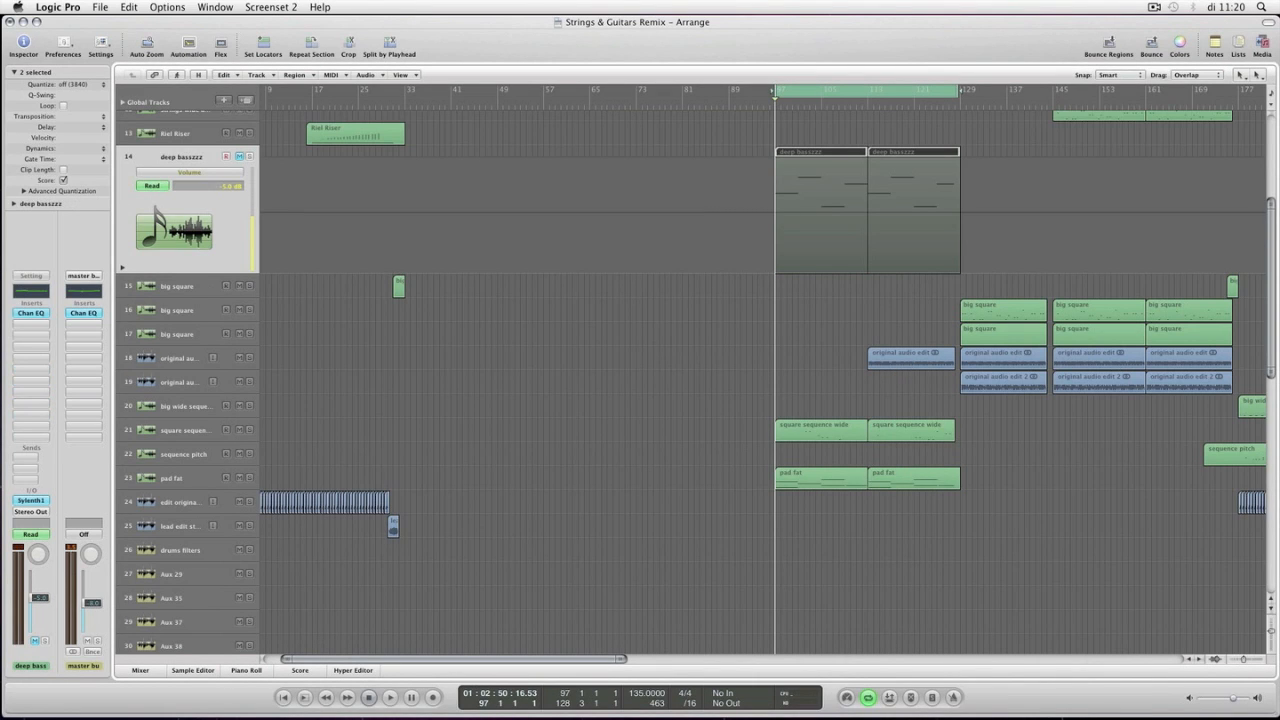
key(space)
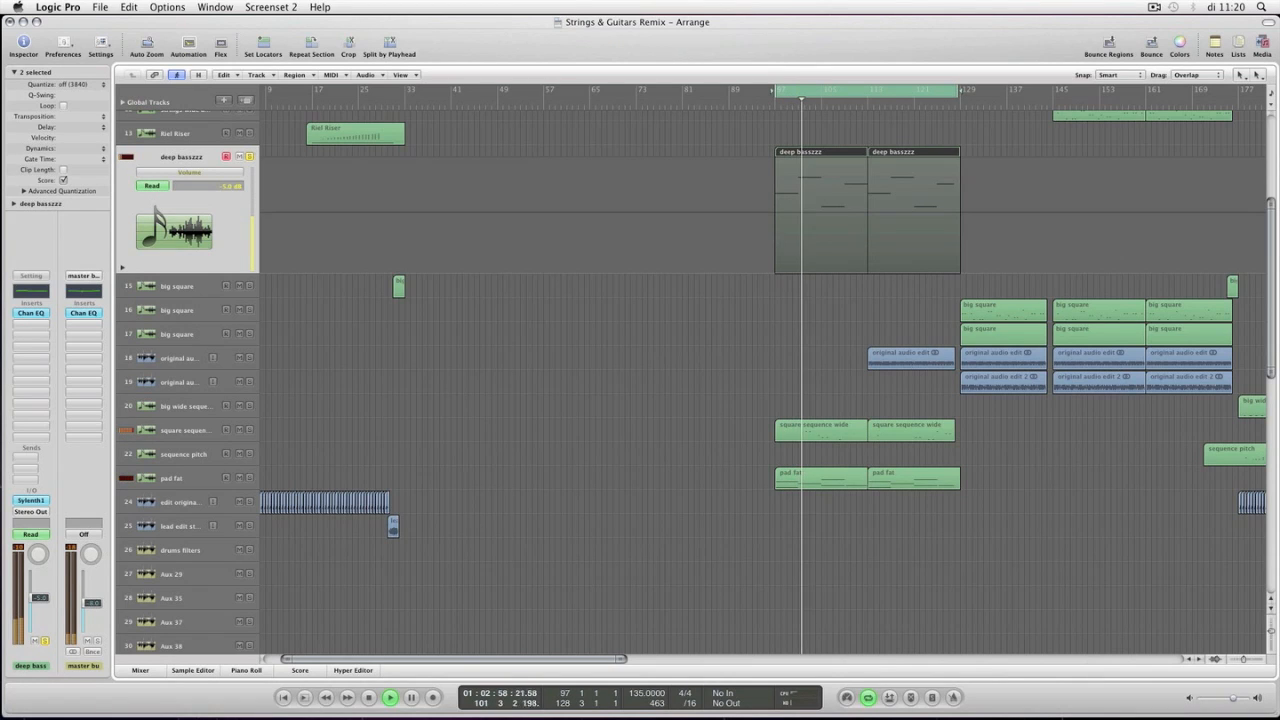
key(space)
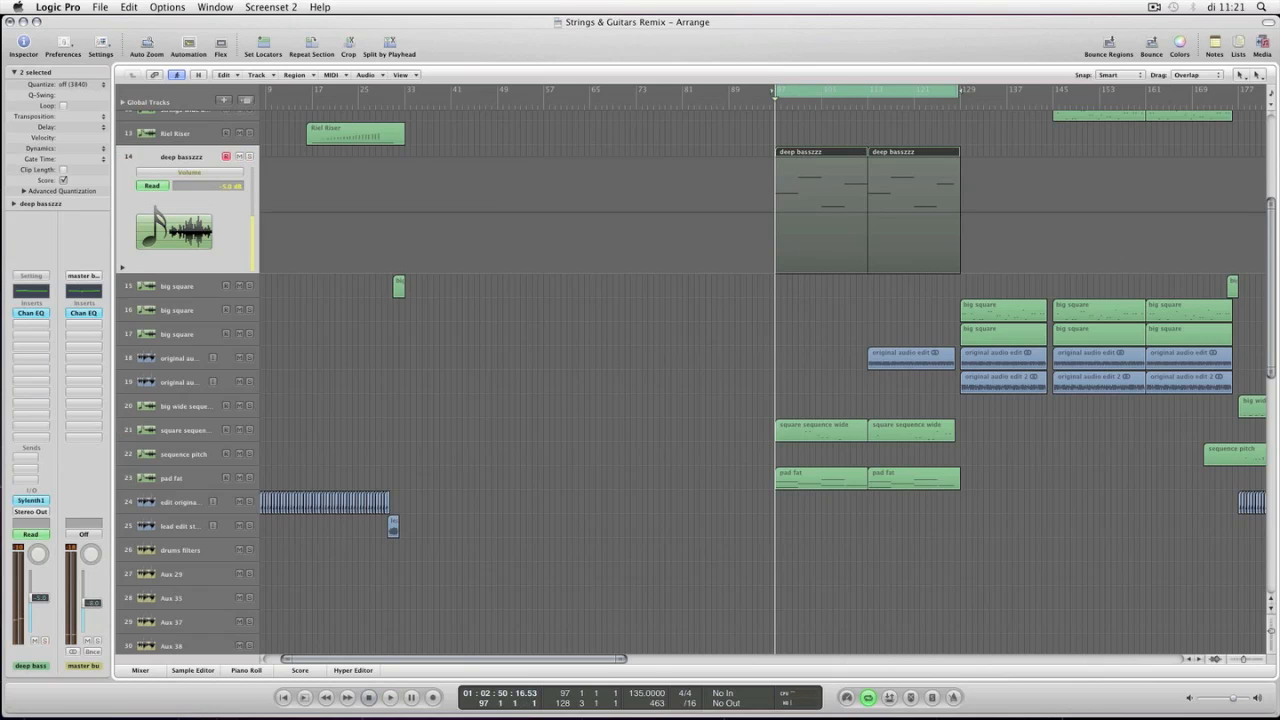
- Play the square sequence wide track soloed with its Sylenth1 filter cutoff and LexHall mix automation shown, extending the cycle range to bar 145
click(185, 430)
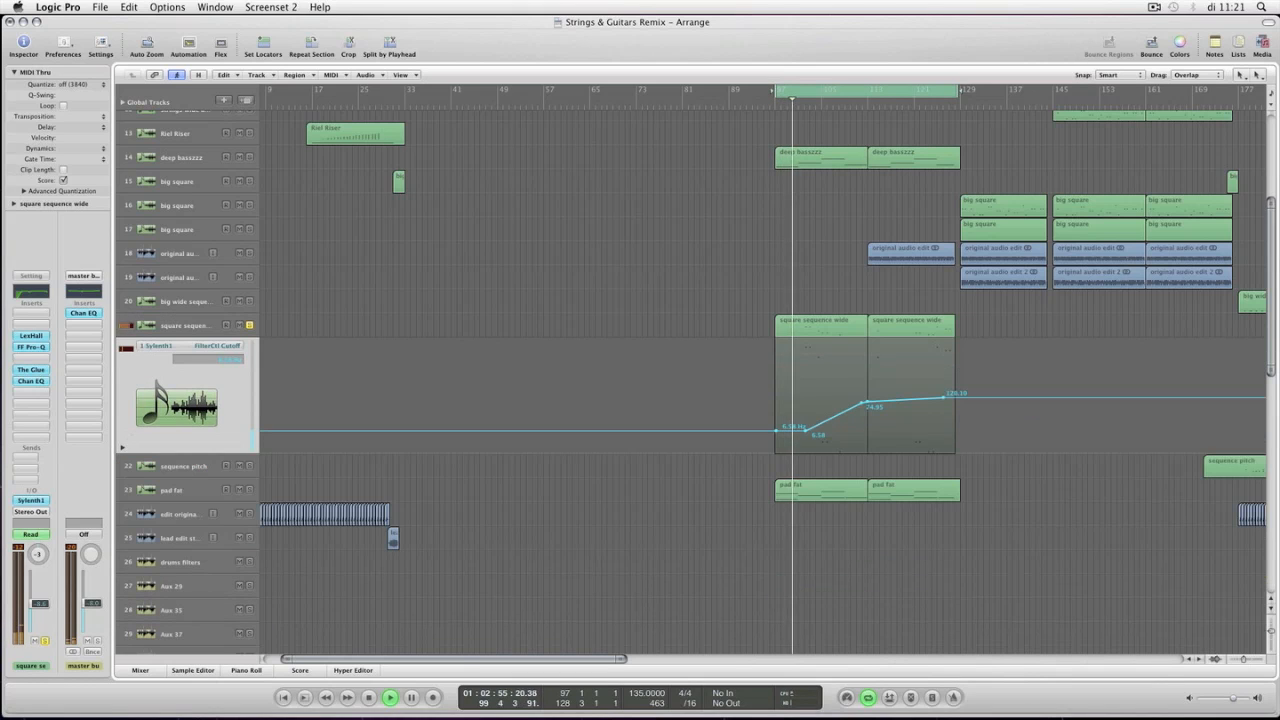
click(122, 447)
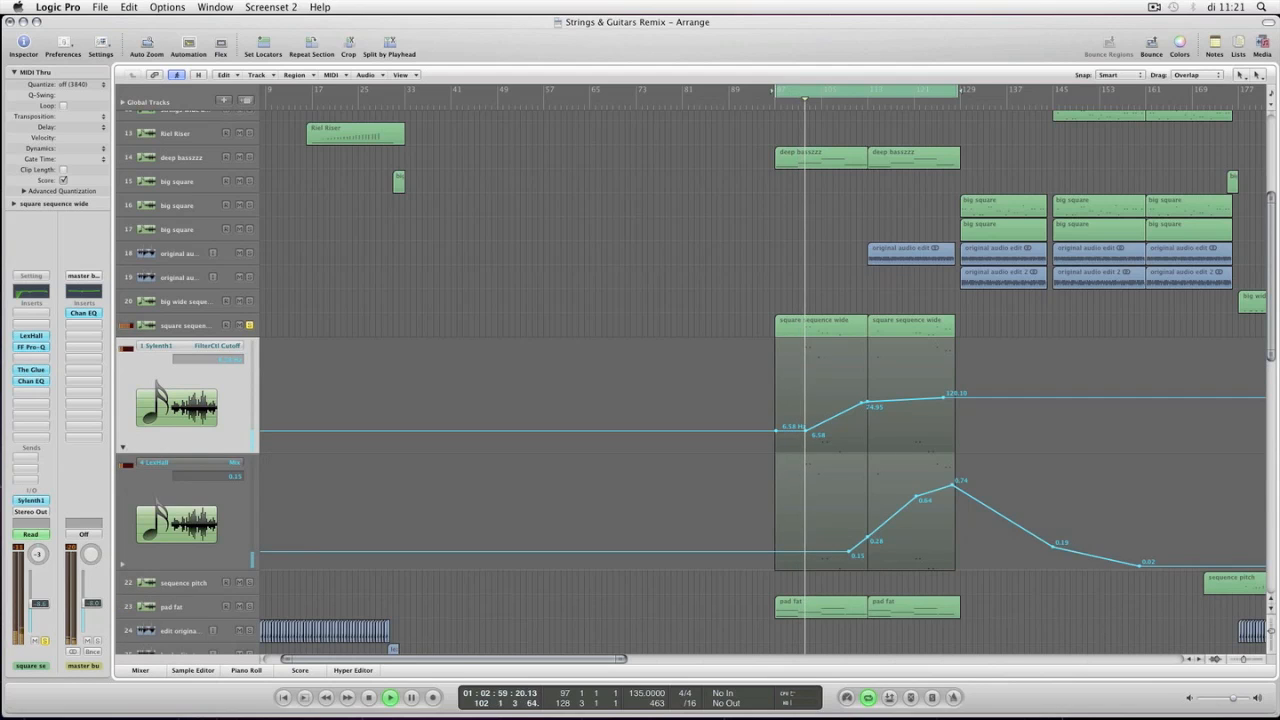
key(ctrl+Left)
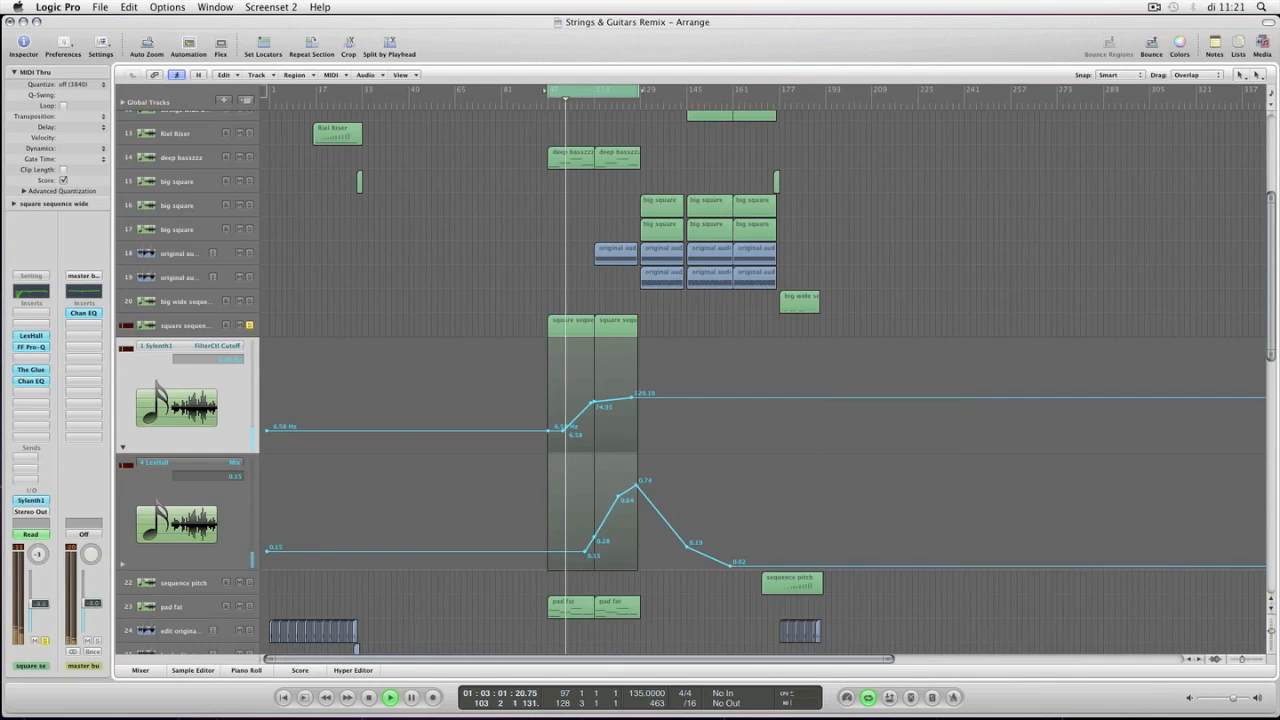
drag(640, 90, 687, 90)
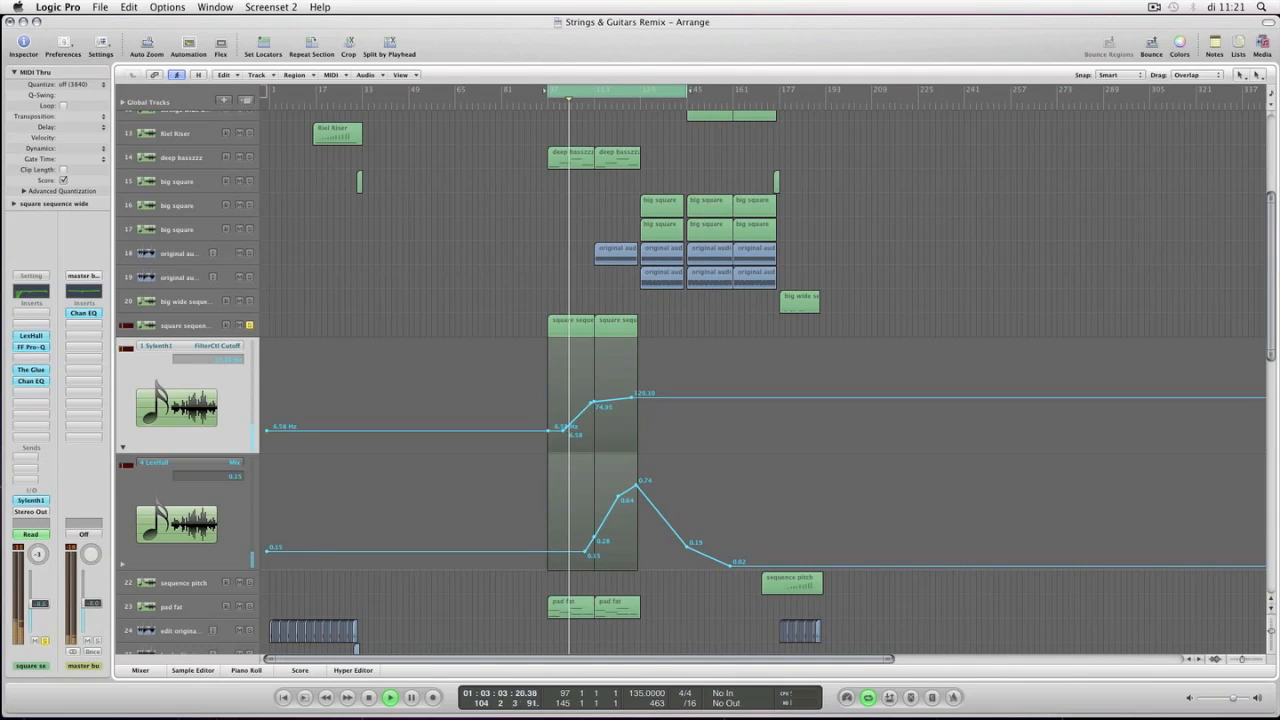
key(space)
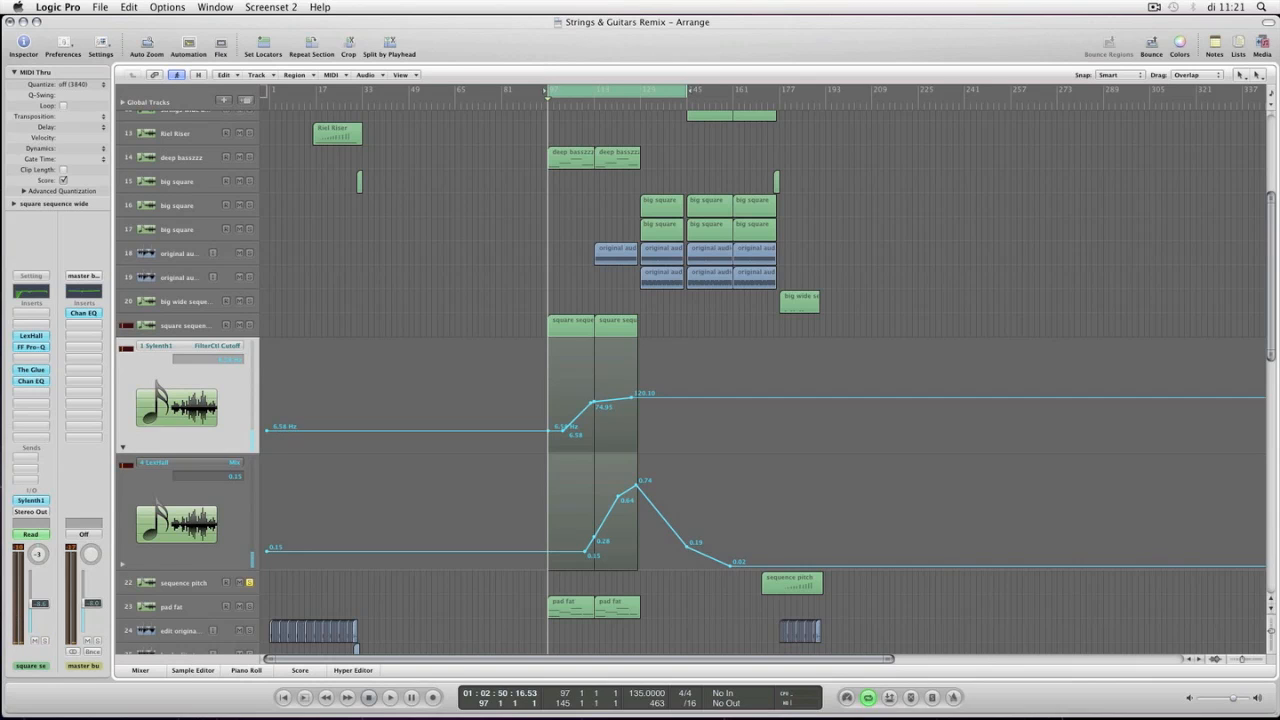
- Play the pad fat track soloed from bar 97 with its volume automation lane in view, and stop playback
click(172, 606)
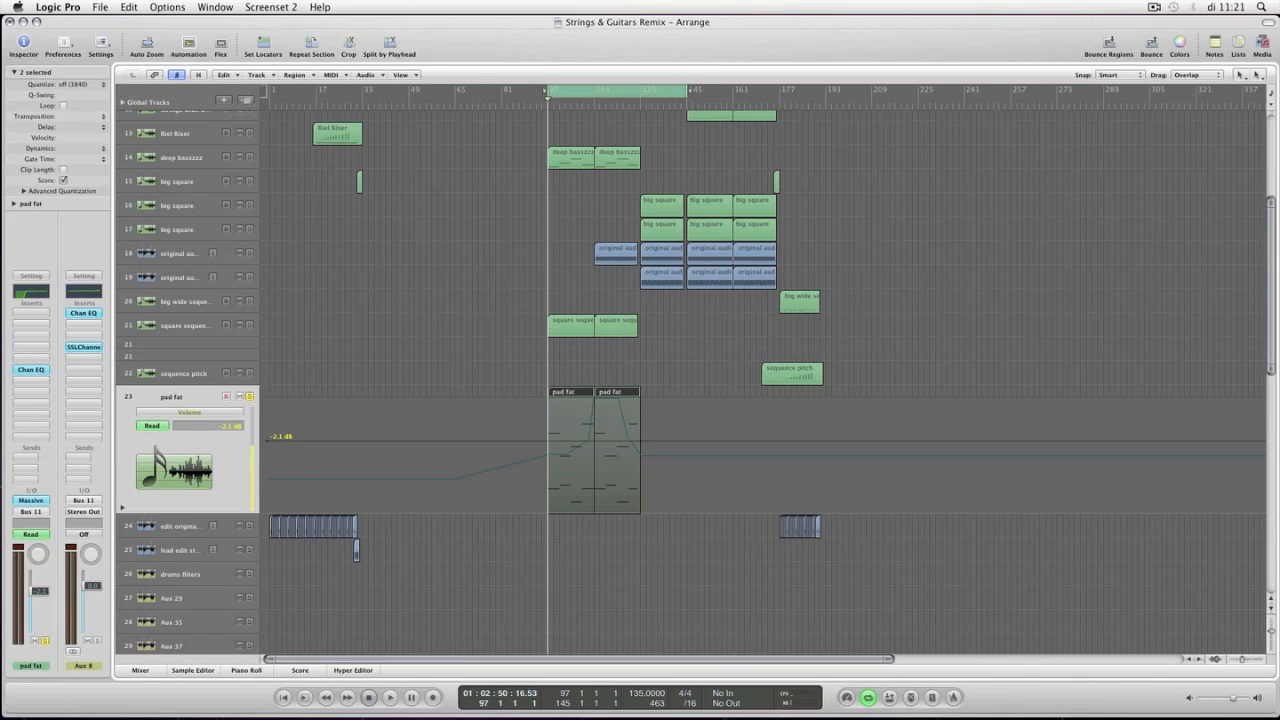
key(space)
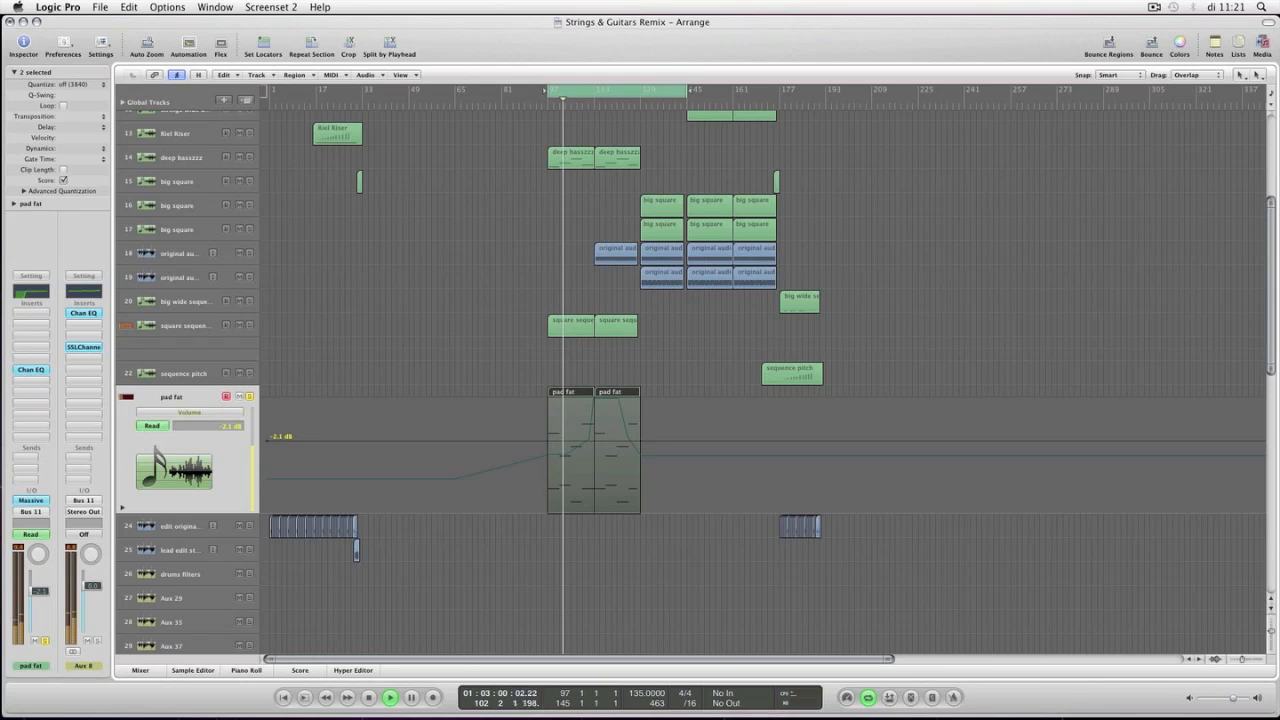
key(space)
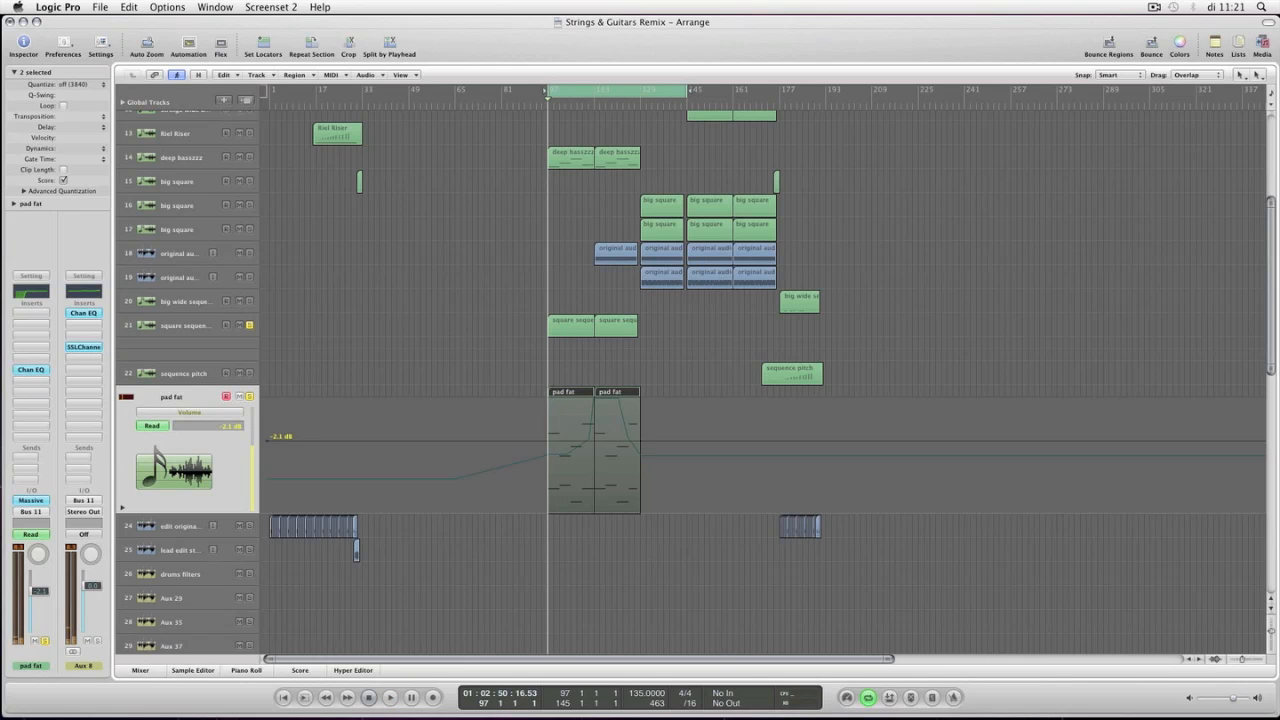
- Look over the fx tracks, and play from bar 97 with all tracks unsoloed and the cycle range extended to bar 177
scroll(760, 380, down, 10)
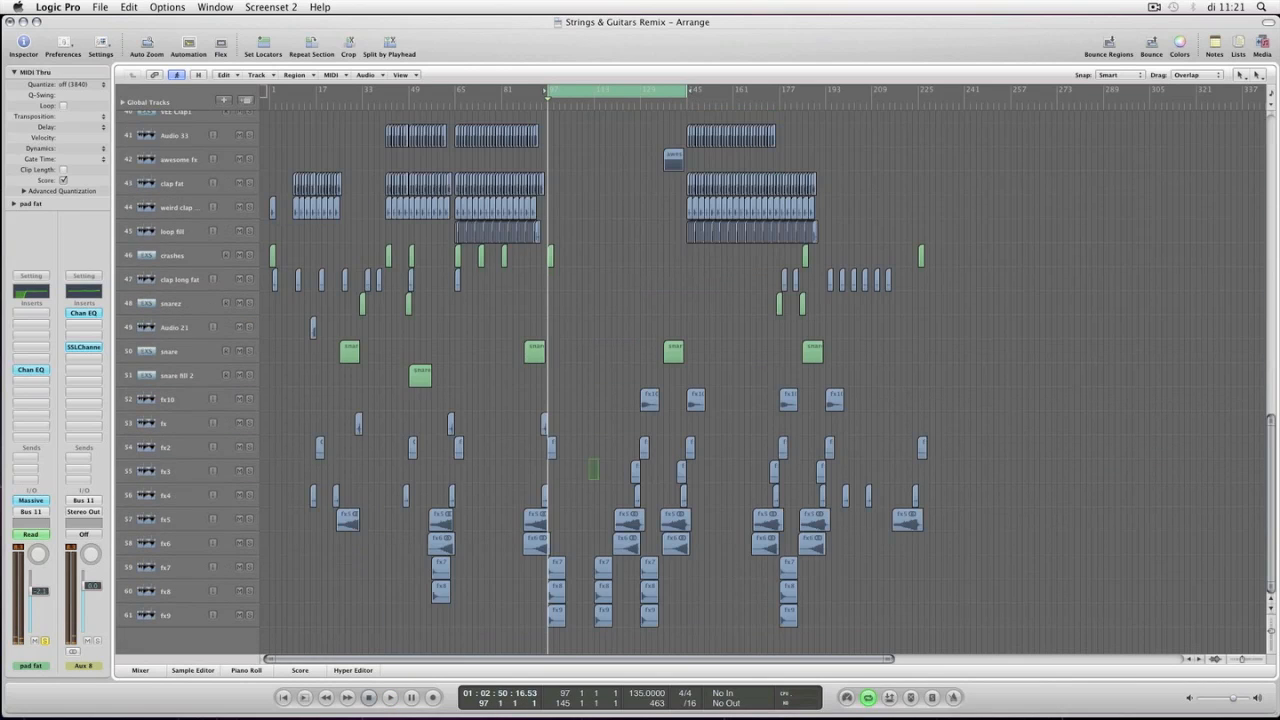
drag(589, 478, 562, 610)
key(shift+super+a)
scroll(690, 380, up, 10)
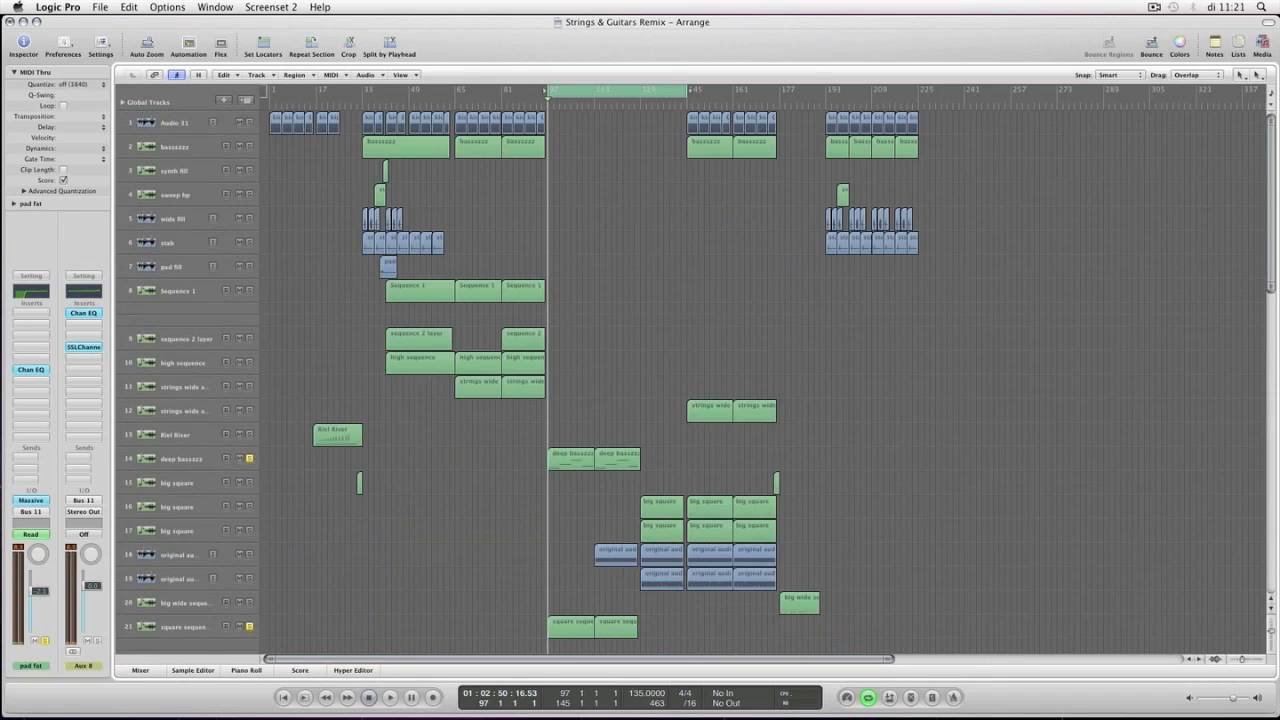
key(space)
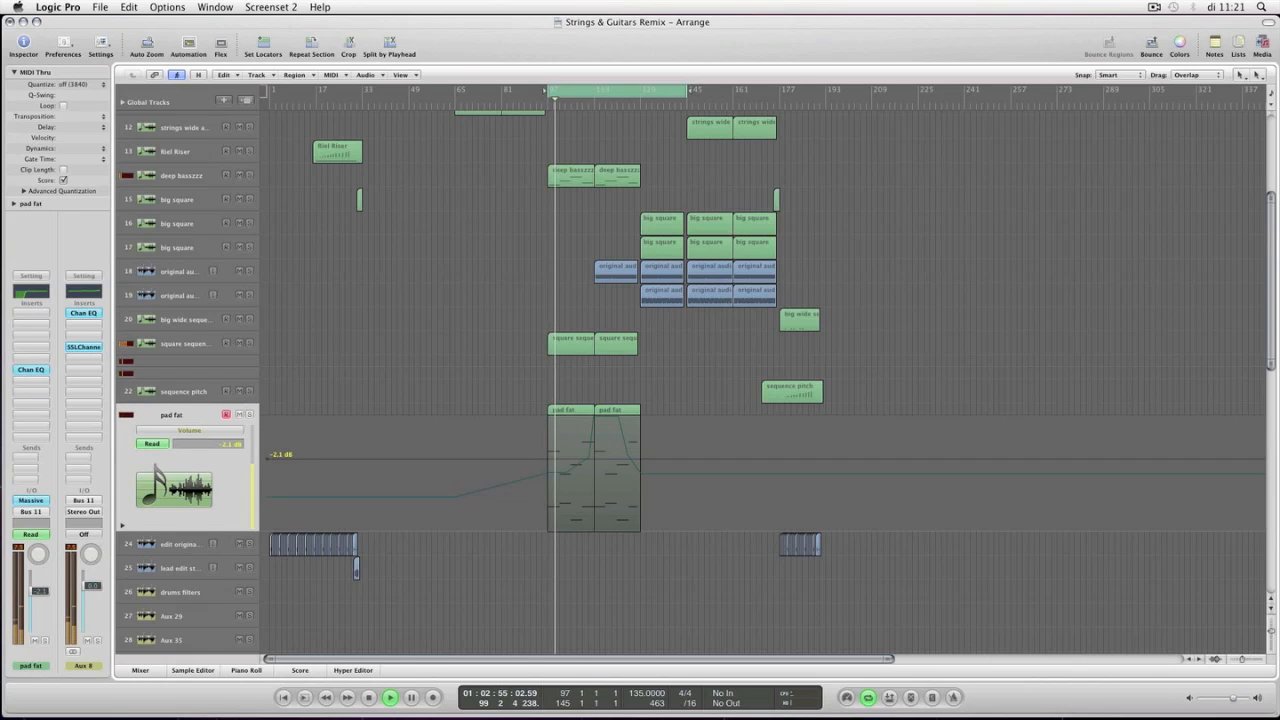
drag(688, 90, 782, 90)
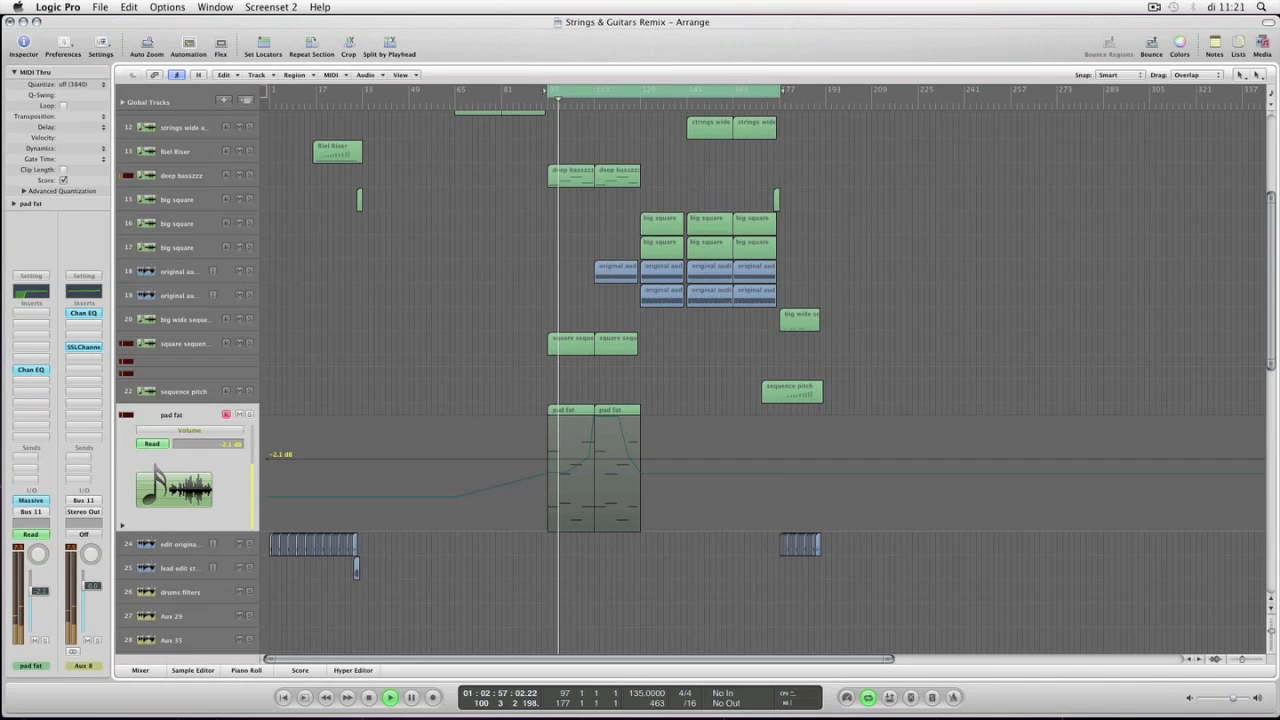
- Select the original audio edit track 18 and survey the regions of all tracks between bars 97 and 177 during playback
click(178, 271)
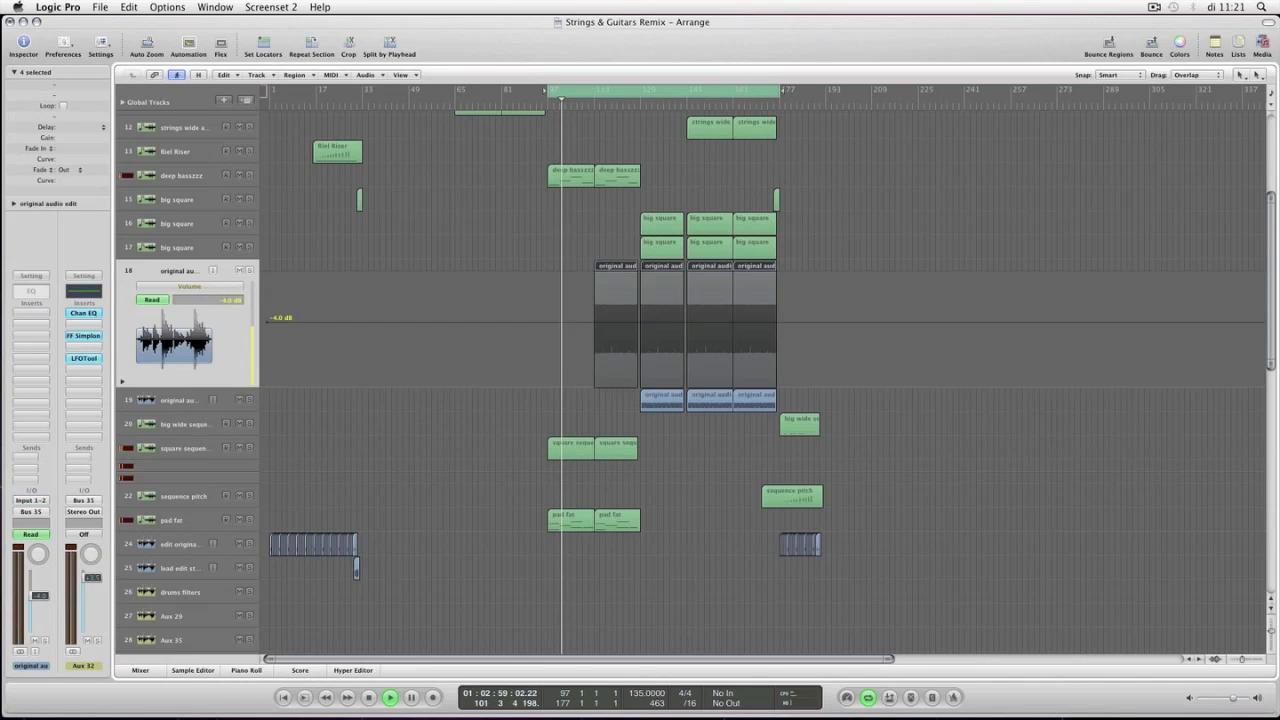
key(super+Right)
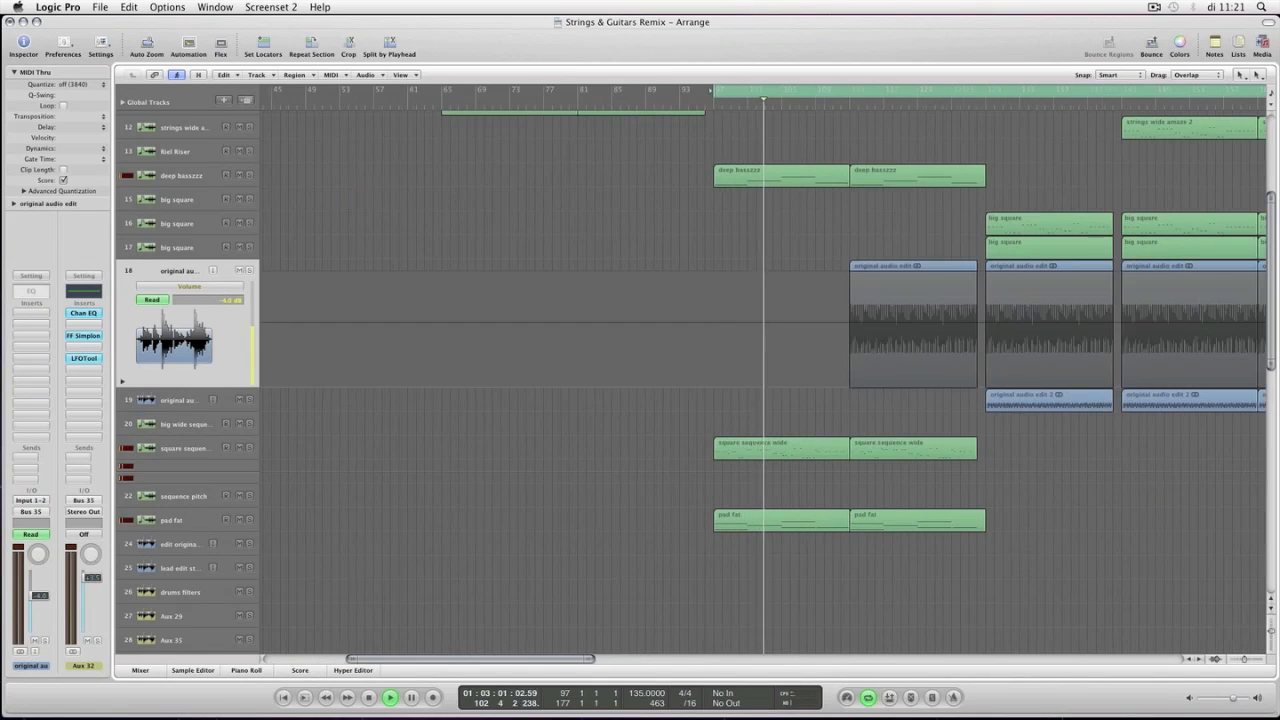
scroll(760, 370, right, 10)
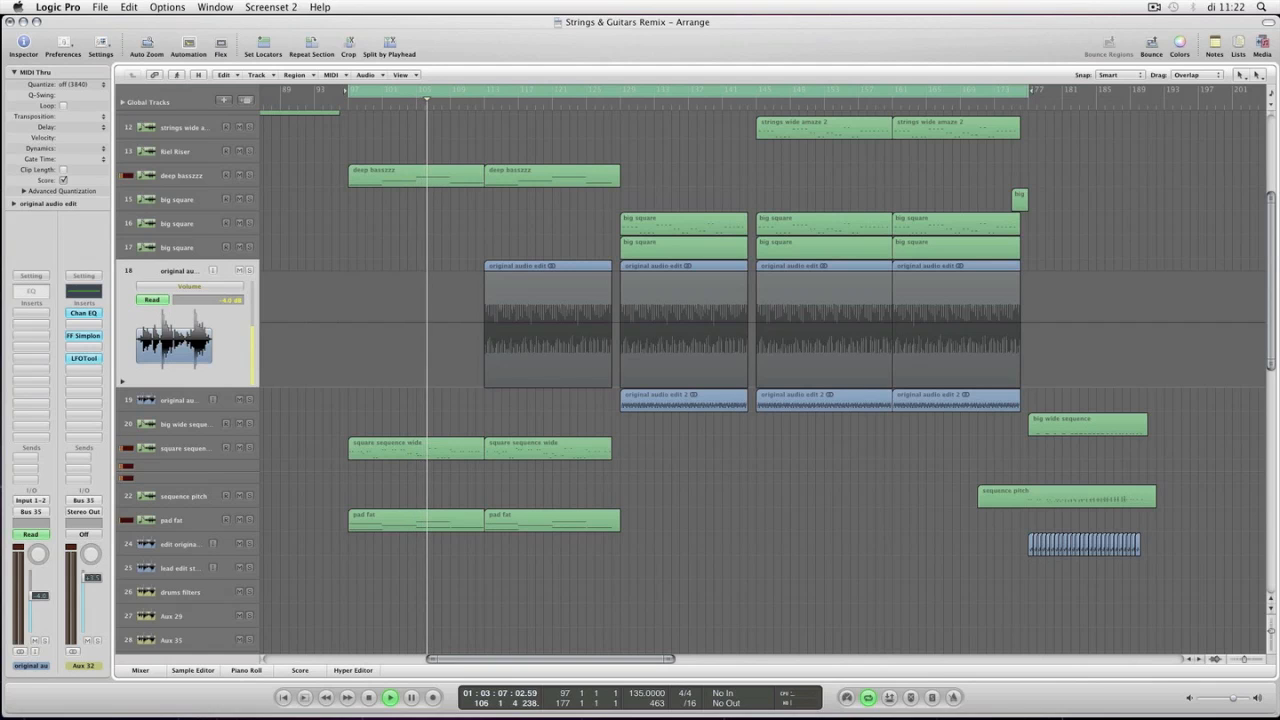
scroll(760, 370, down, 10)
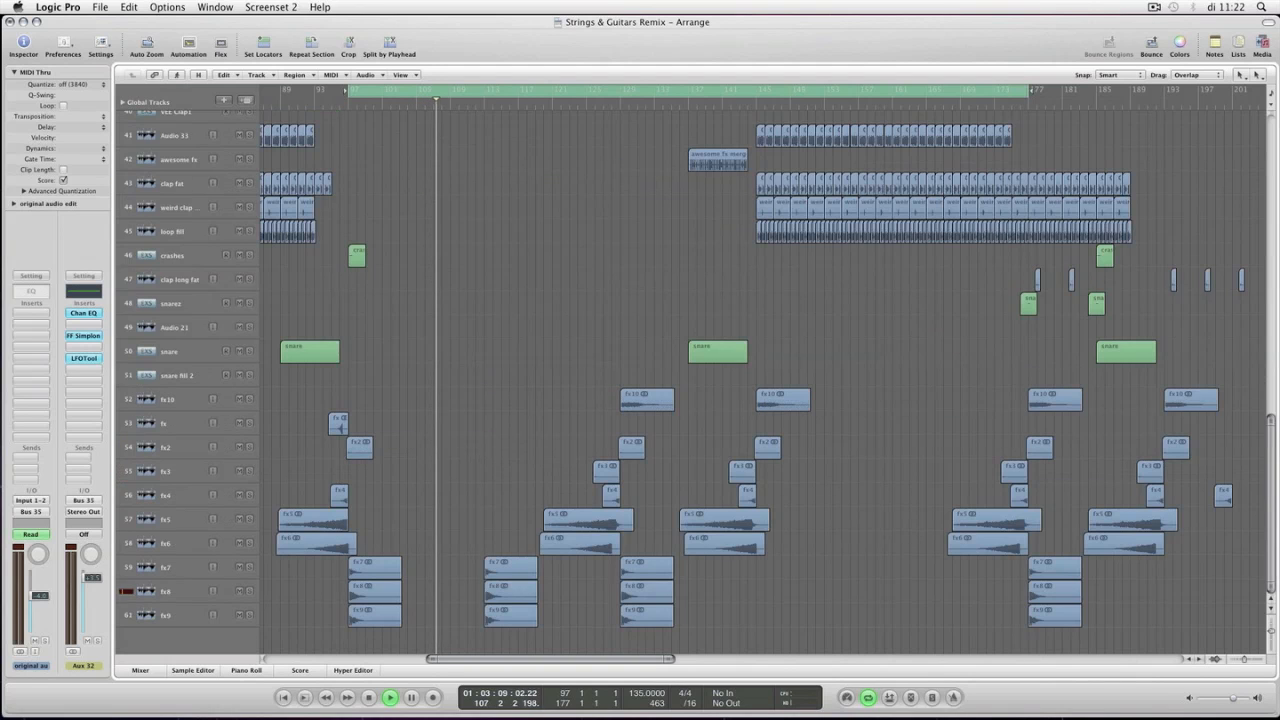
scroll(760, 380, up, 15)
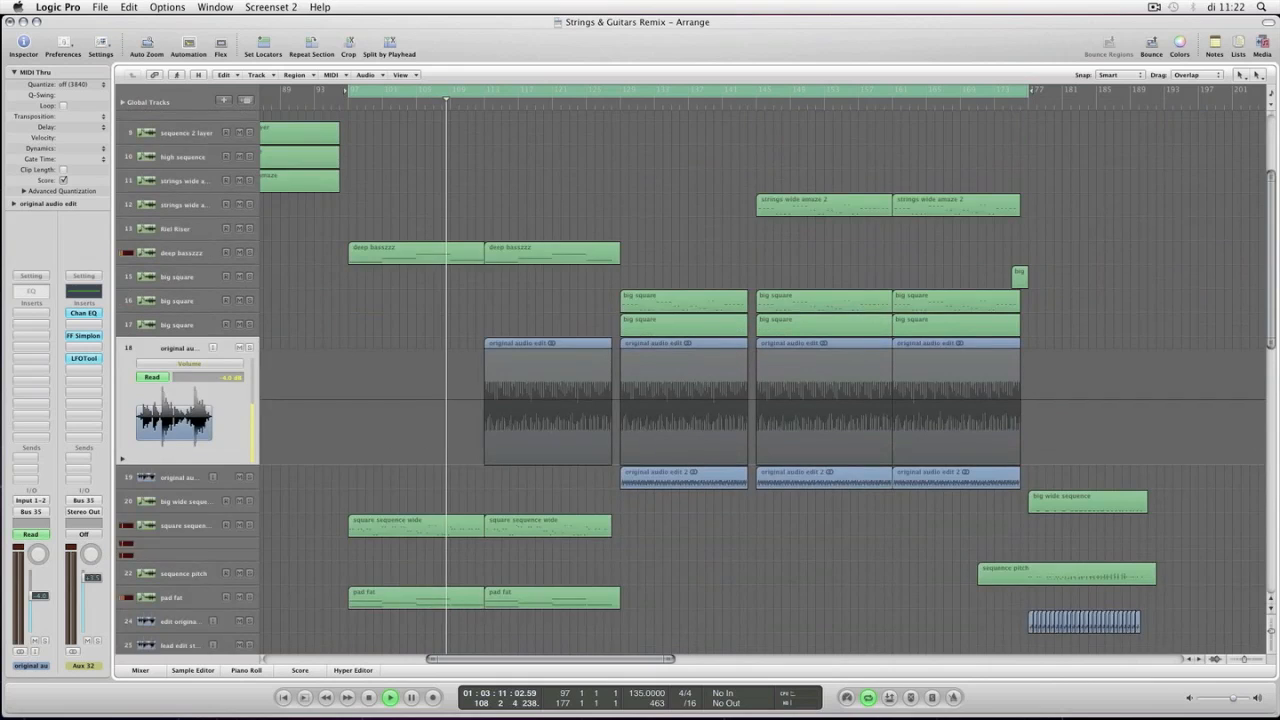
scroll(760, 380, down, 5)
scroll(760, 380, up, 2)
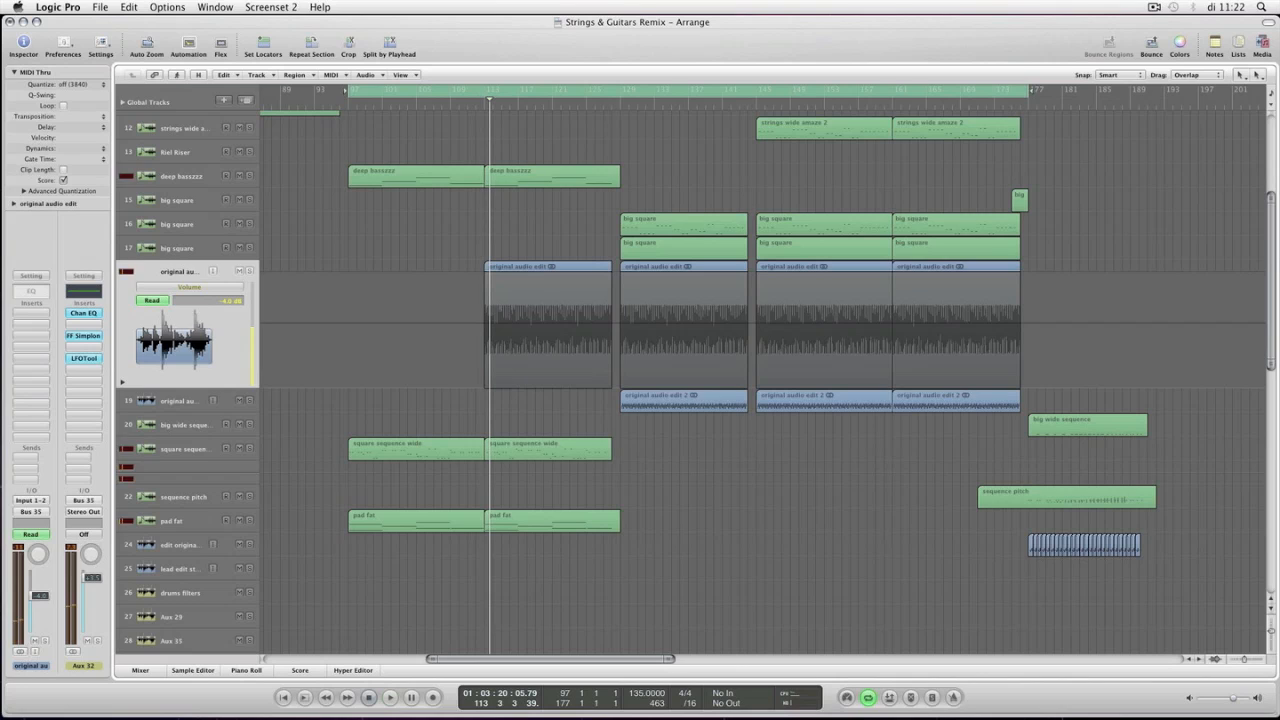
- Solo the original audio edit track and set the cycle range to its first region at bar 113, playing it
key(Return)
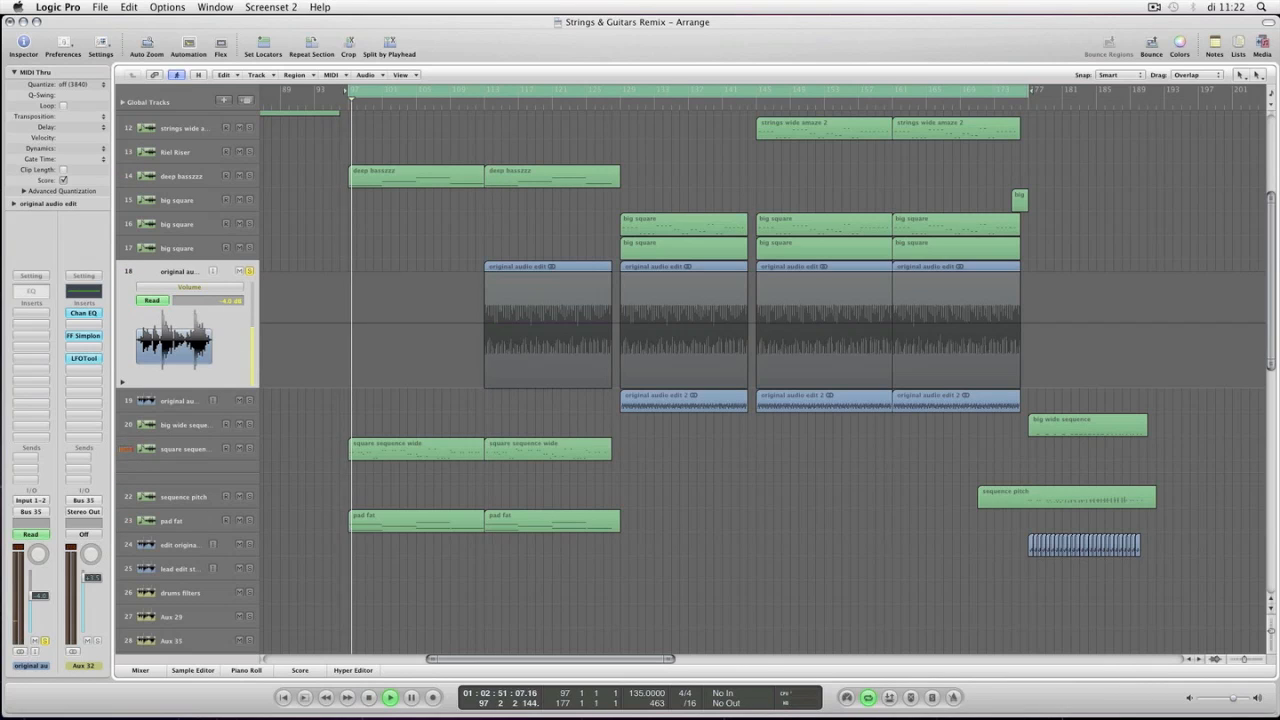
click(548, 266)
key(ctrl+u)
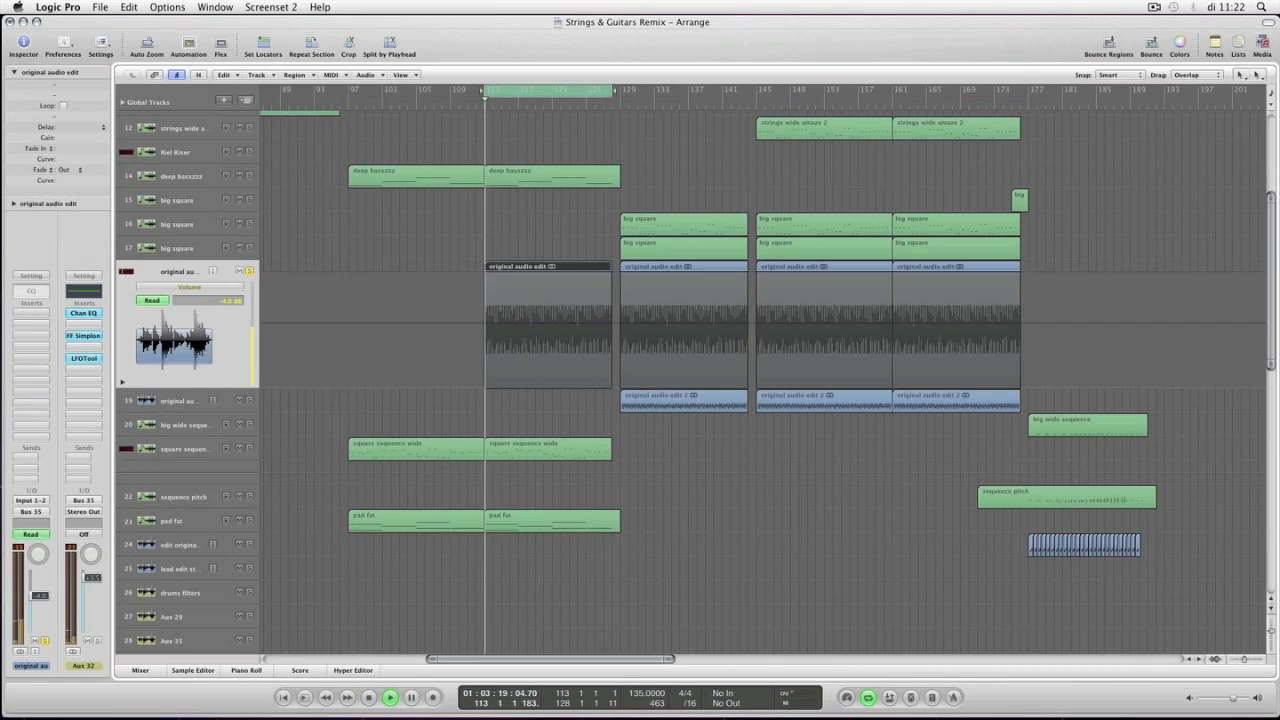
- Set the cycle range to the big square and original audio edit regions starting at bar 129, deselect all regions and stop playback
drag(617, 90, 1030, 90)
drag(690, 195, 690, 400)
key(u)
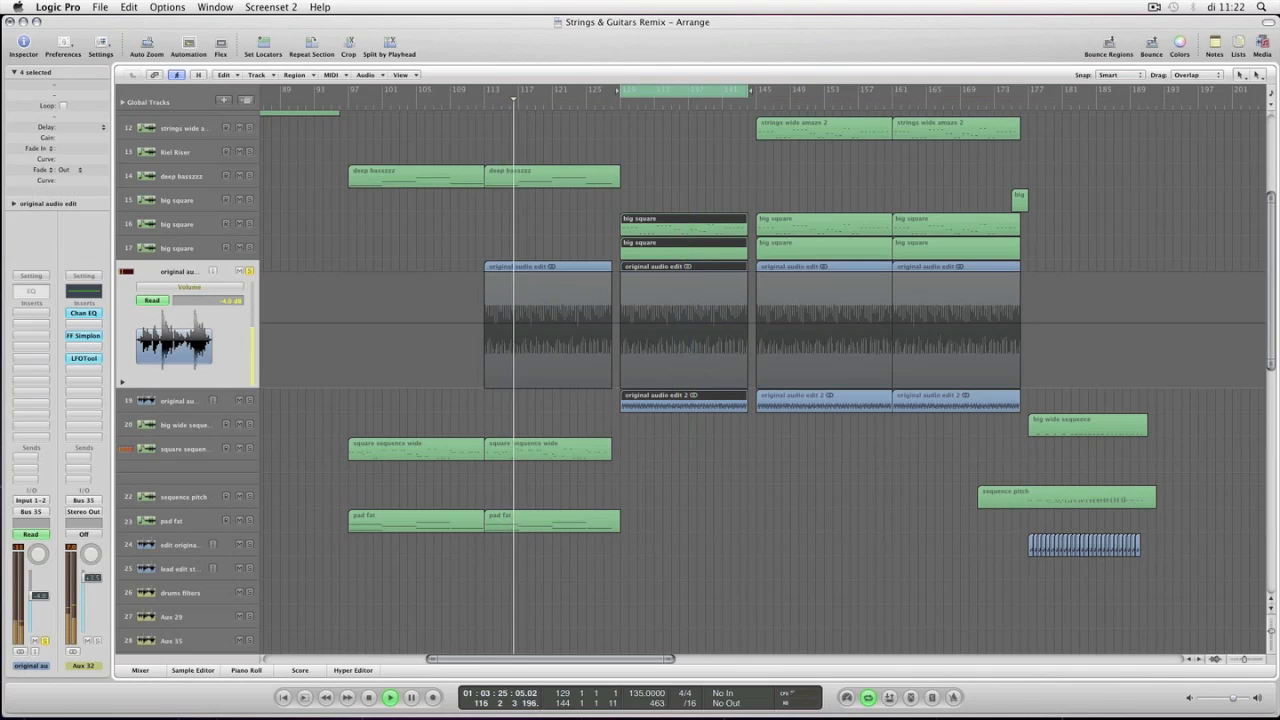
key(super+shift+a)
key(space)
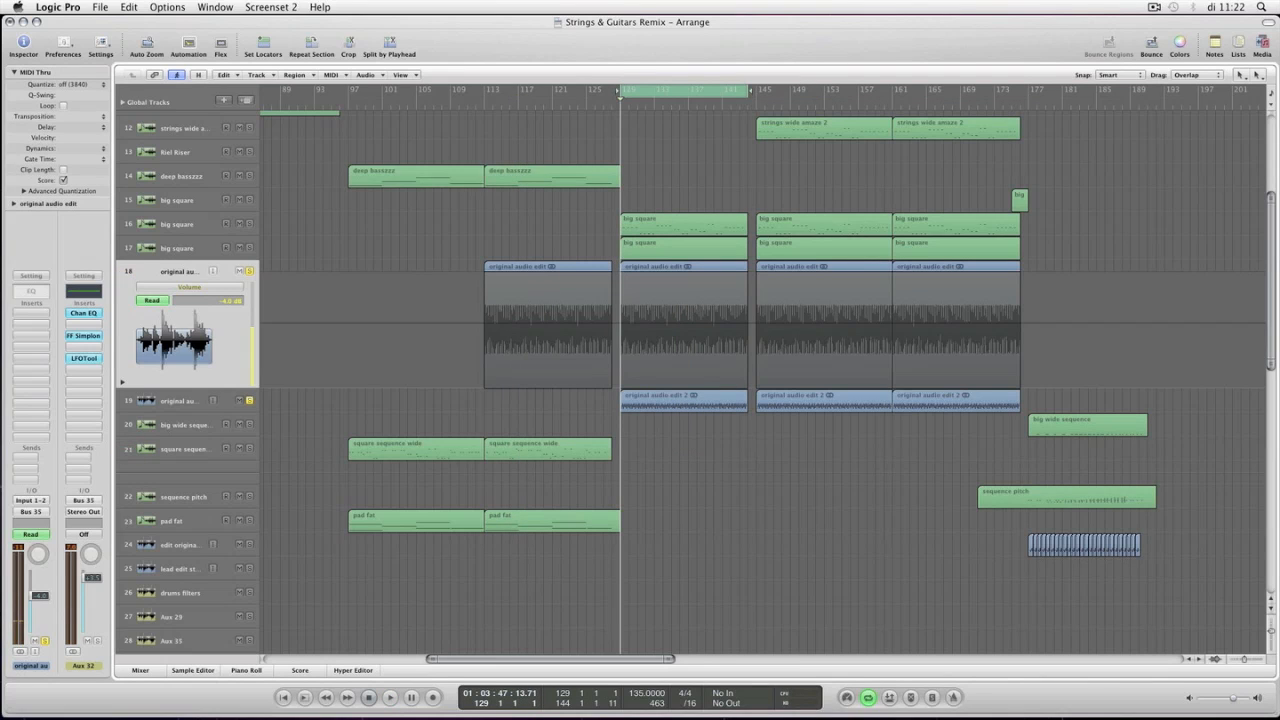
- Select the original audio edit 2 track and examine the waveform of its bar 129 region in the Sample Editor
key(Down)
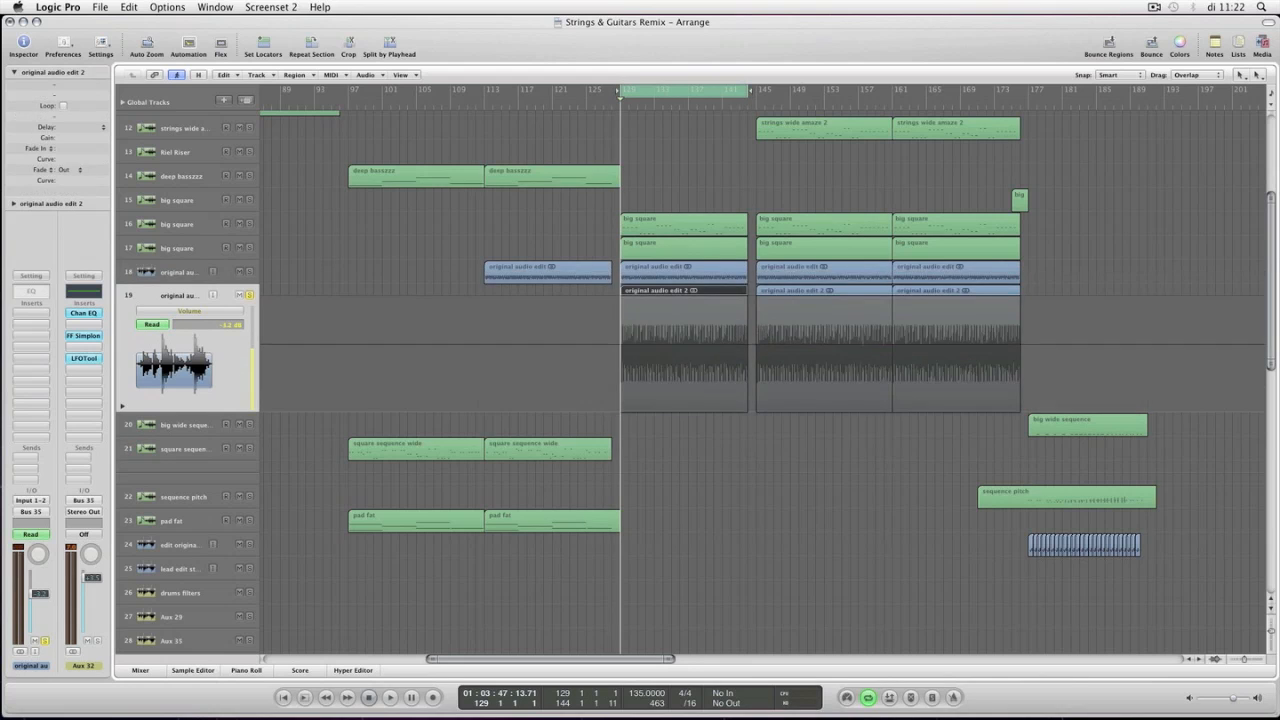
key(super+Right)
key(super+Right)
key(super+Right)
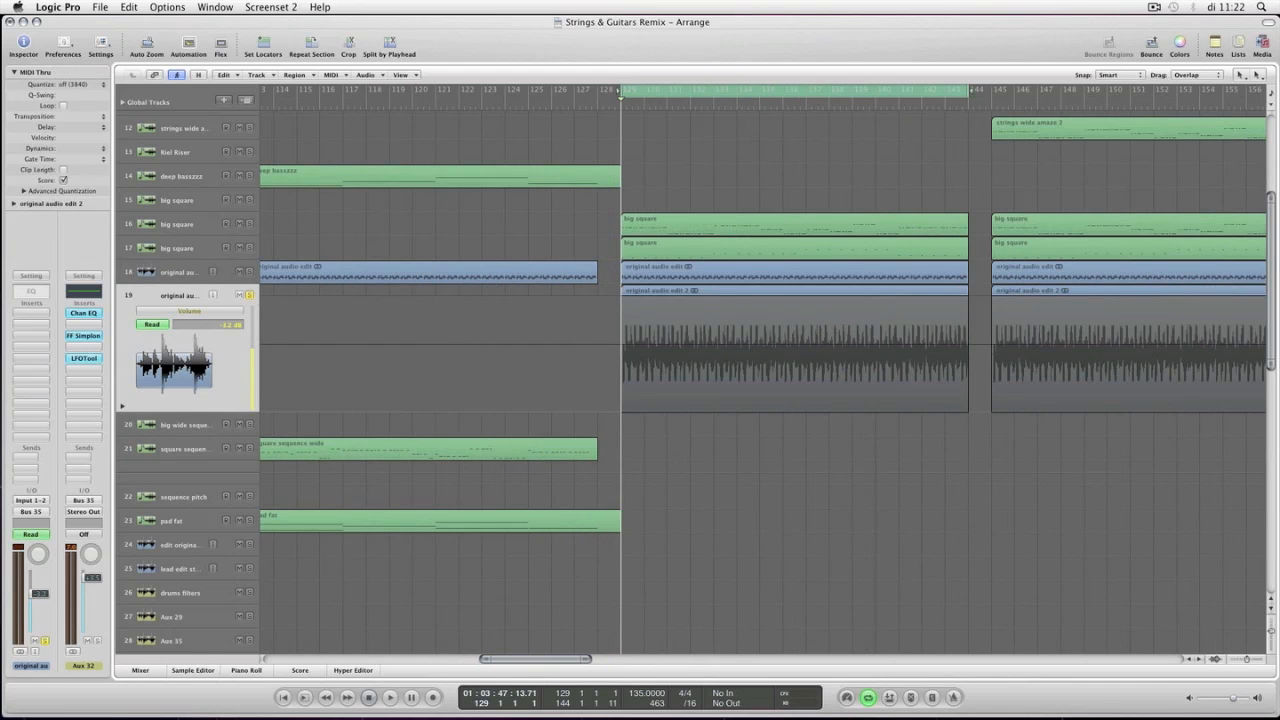
key(super+6)
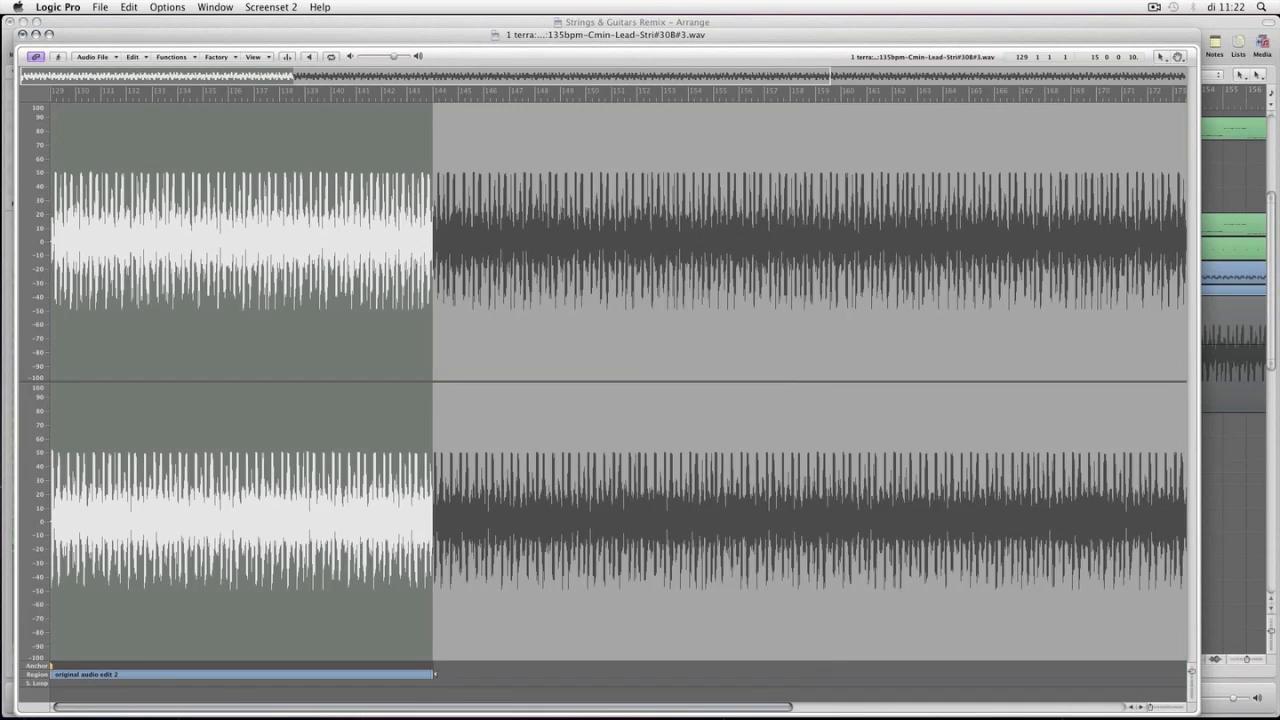
key(shift+Right)
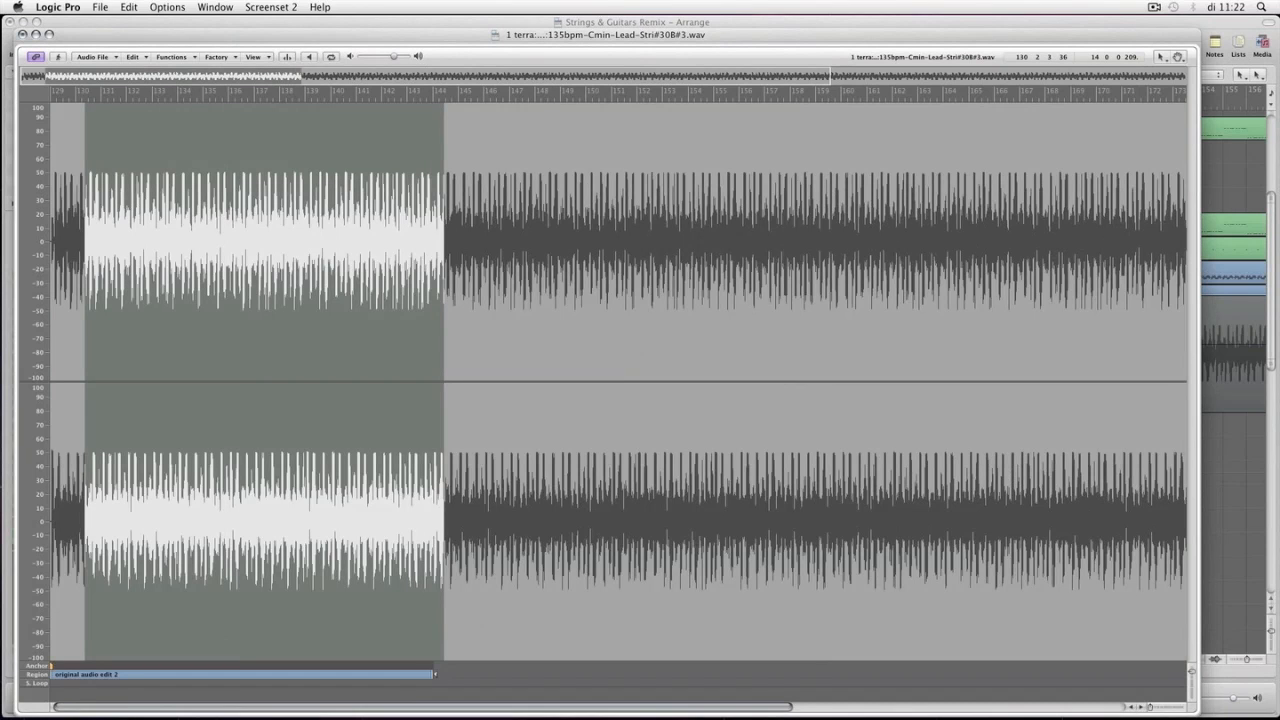
key(super+w)
- Play from bar 129 with original audio edit 2 soloed, adding original audio edit track 18 and big square track 17 to the solo successively
key(space)
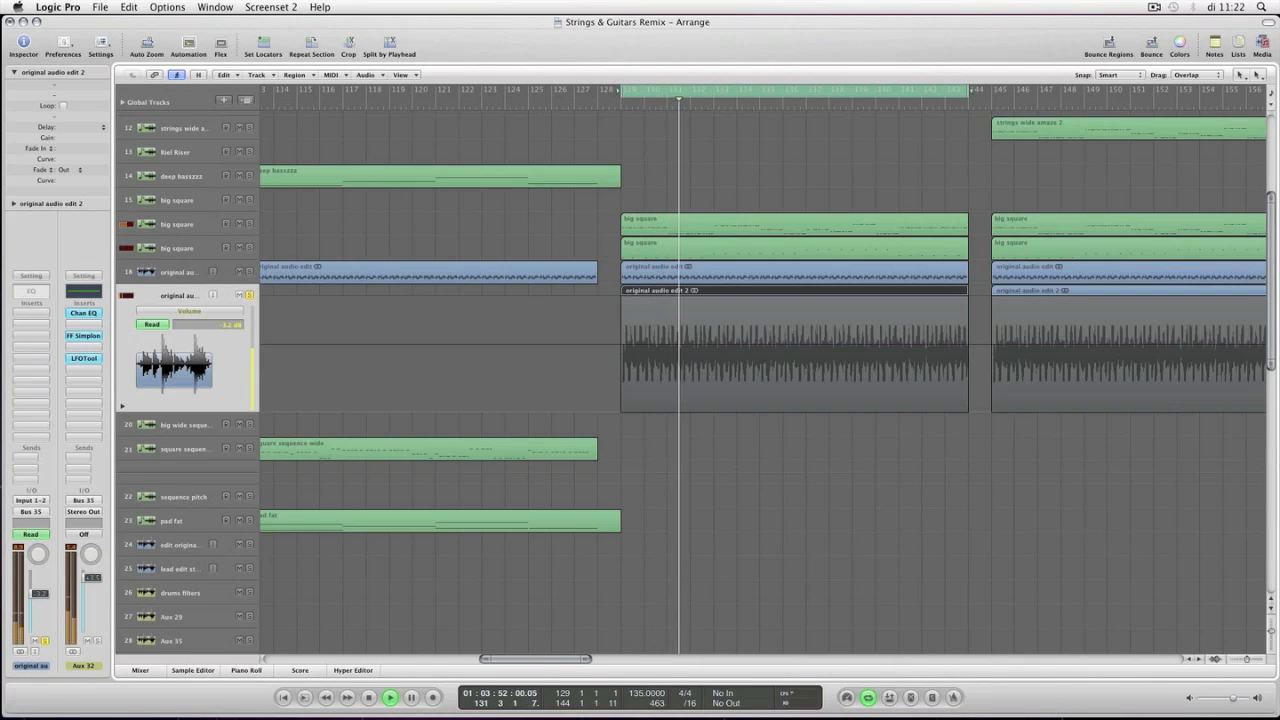
key(space)
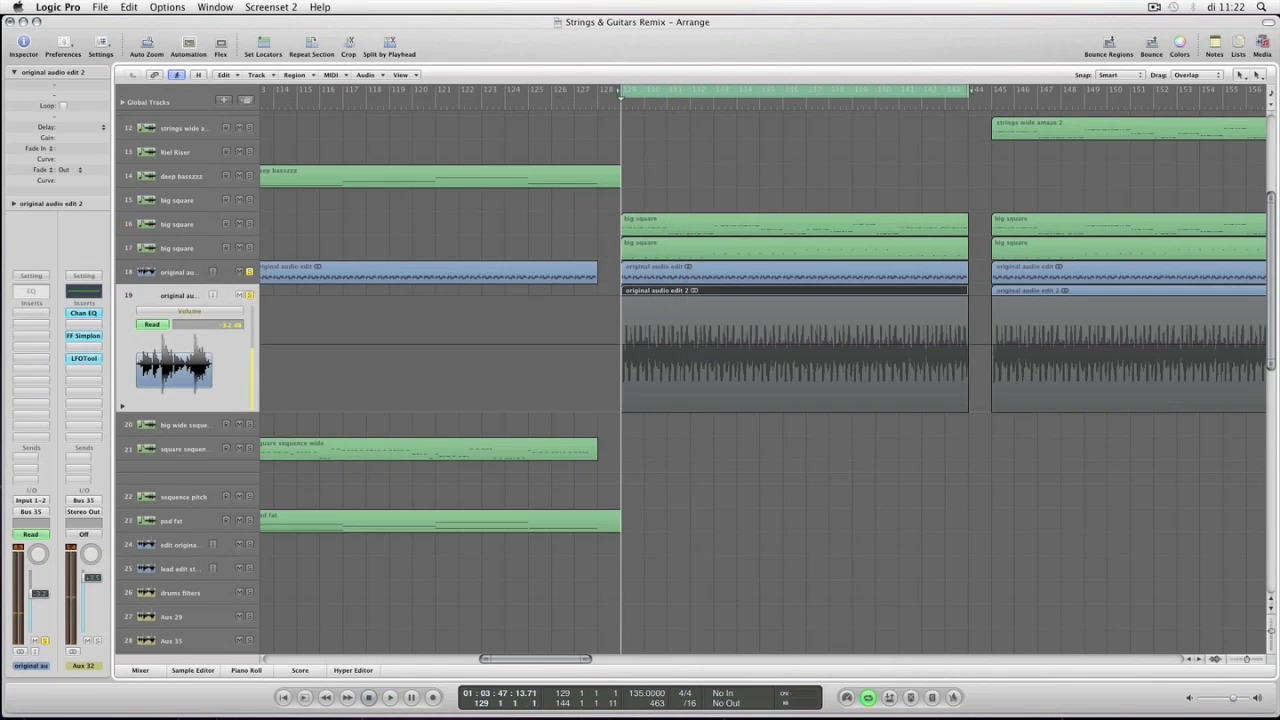
key(space)
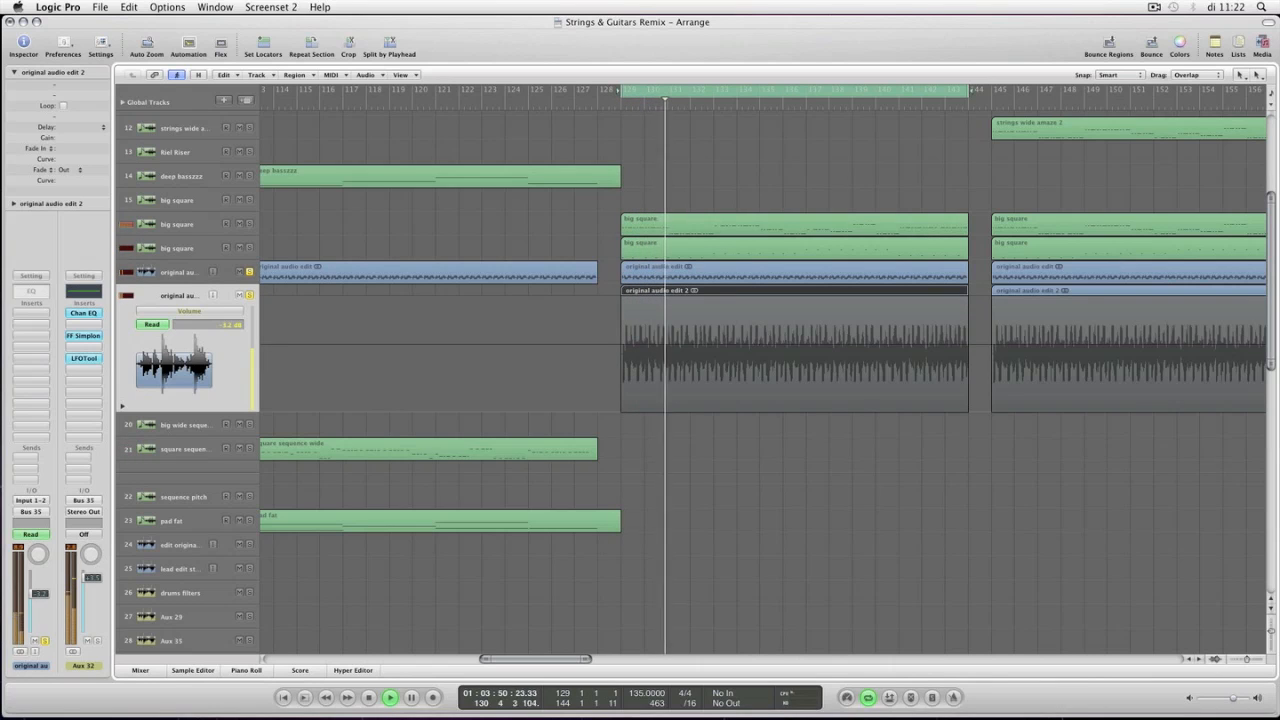
key(space)
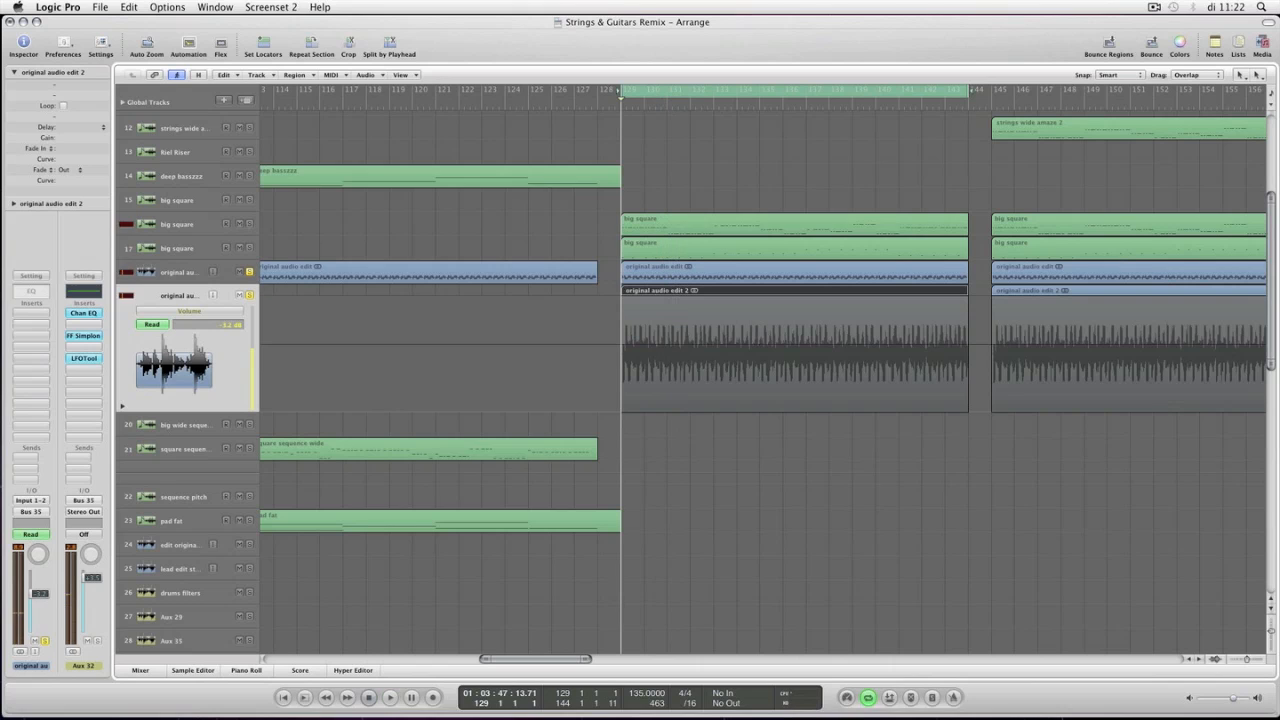
key(space)
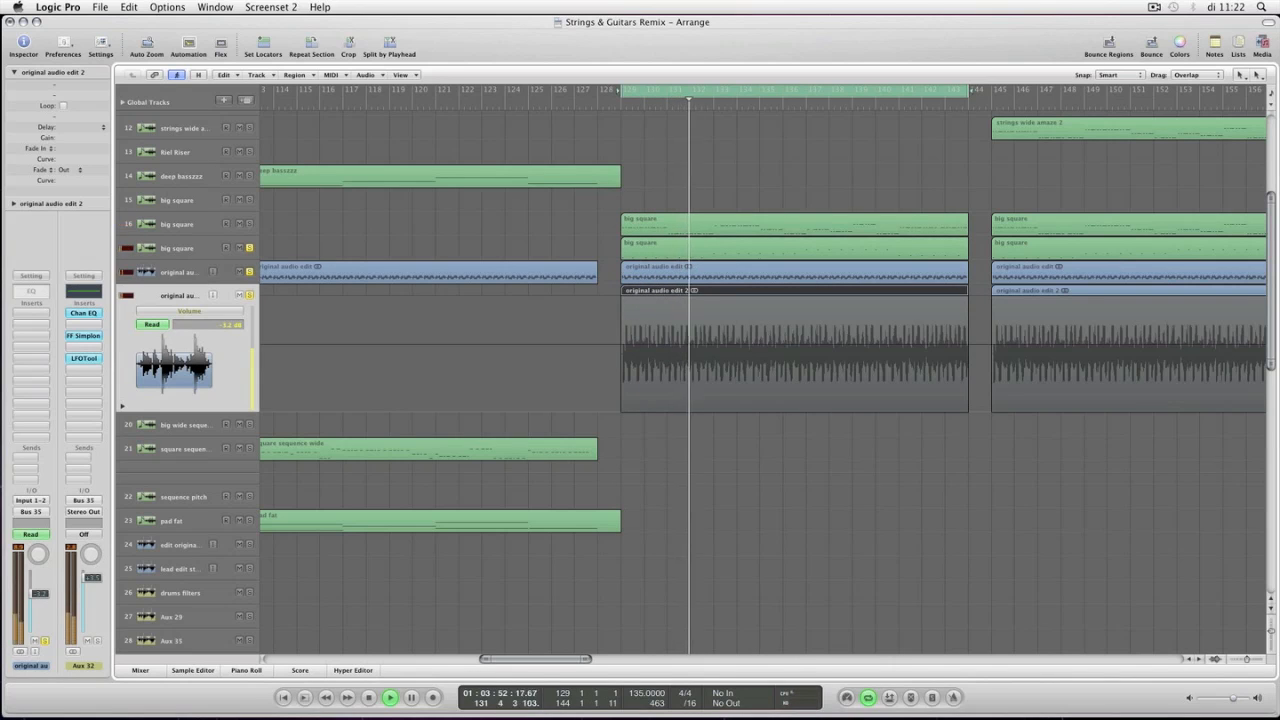
key(space)
- Solo big square track 16 and play its bar 129 region with the notes open in the Piano Roll, stopping playback
click(795, 222)
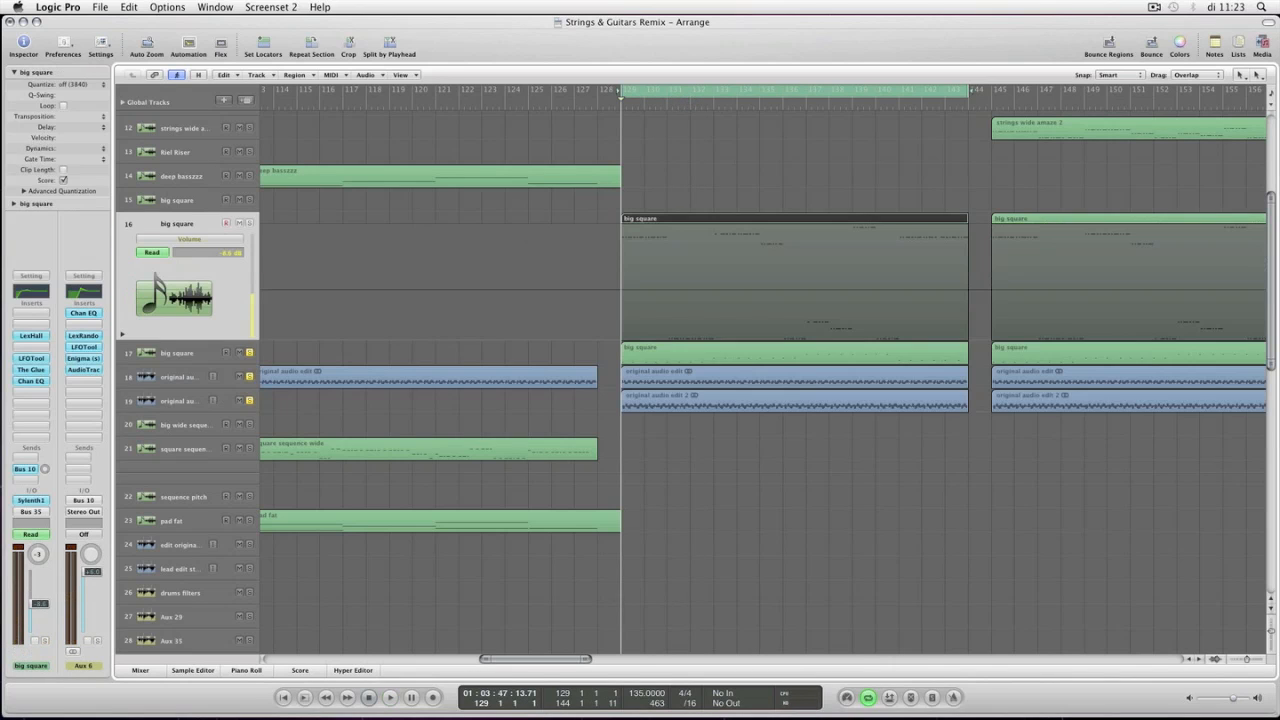
key(super+6)
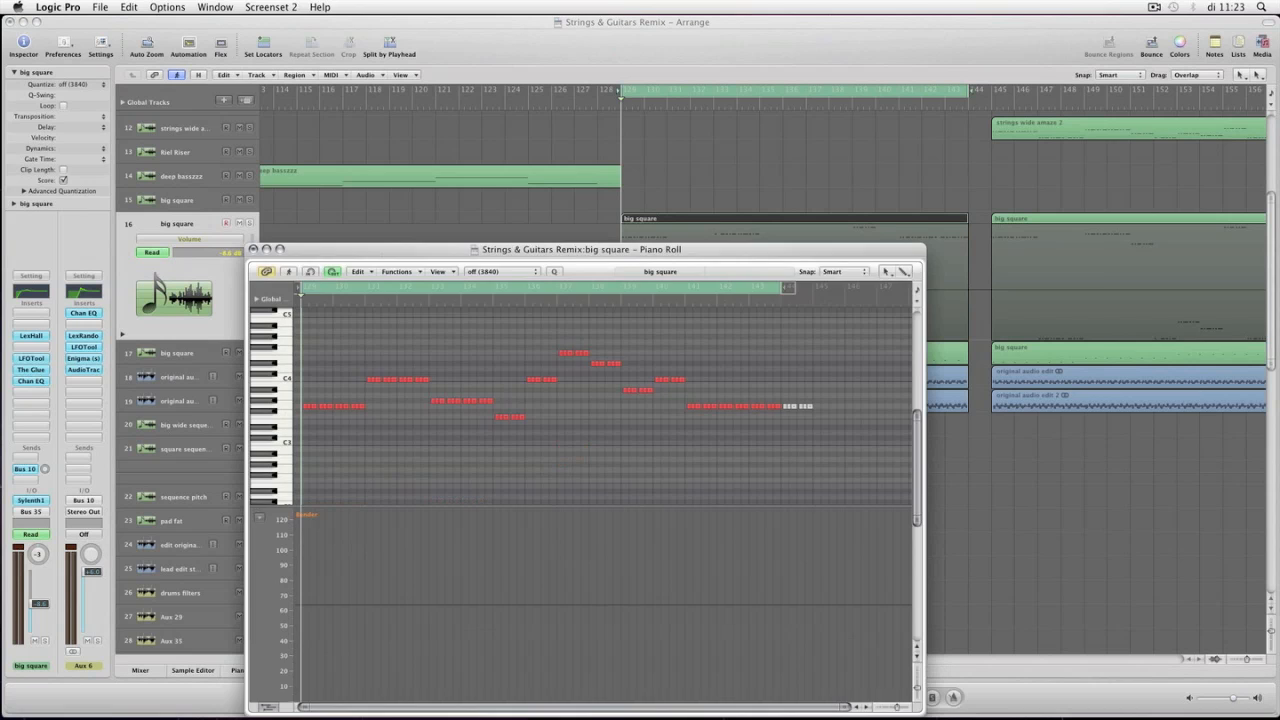
drag(600, 249, 598, 305)
key(super+w)
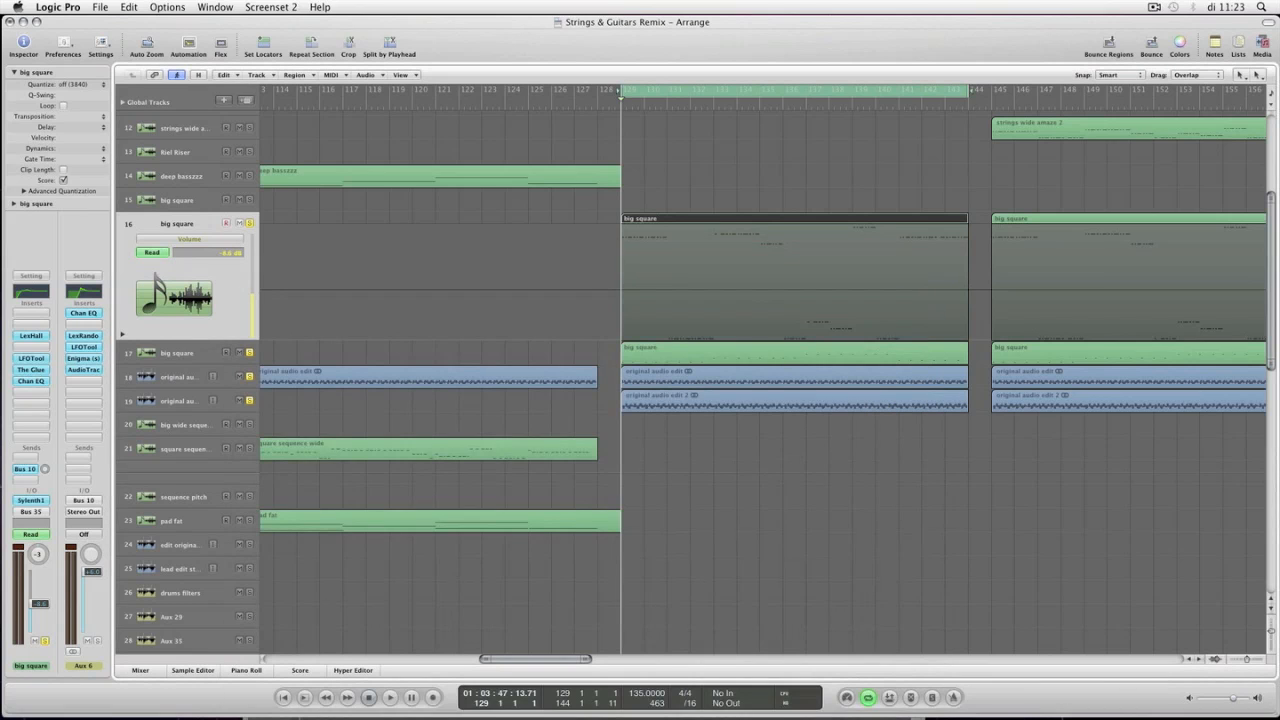
key(super+6)
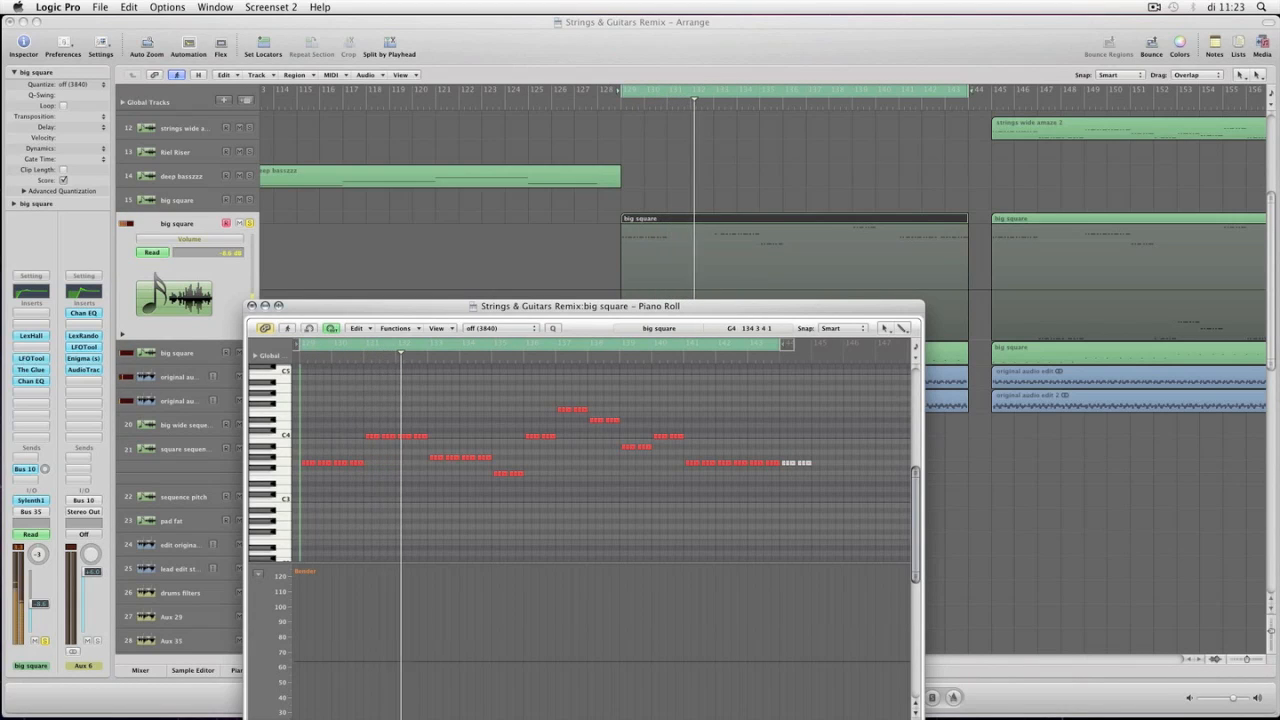
key(super+w)
key(space)
key(super+Left)
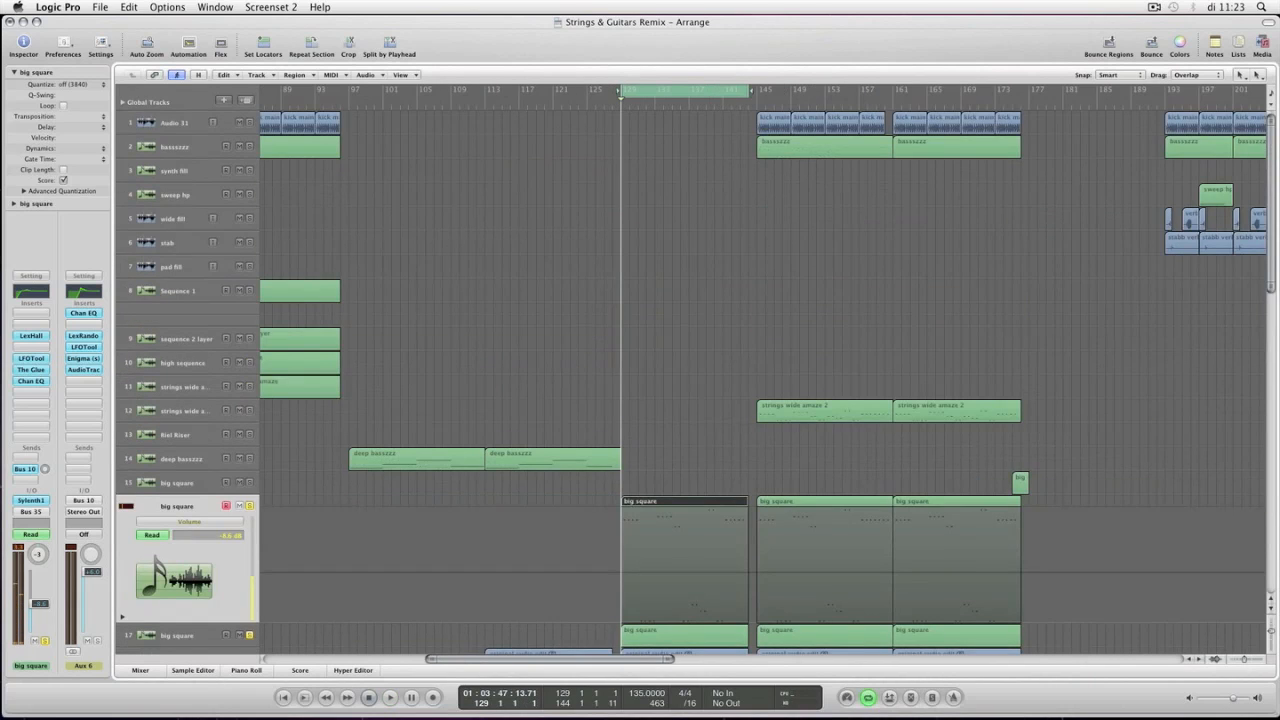
- Look over the big square and original audio edit tracks one by one alongside the other tracks between bars 129 and 177
scroll(690, 380, down, 5)
click(184, 457)
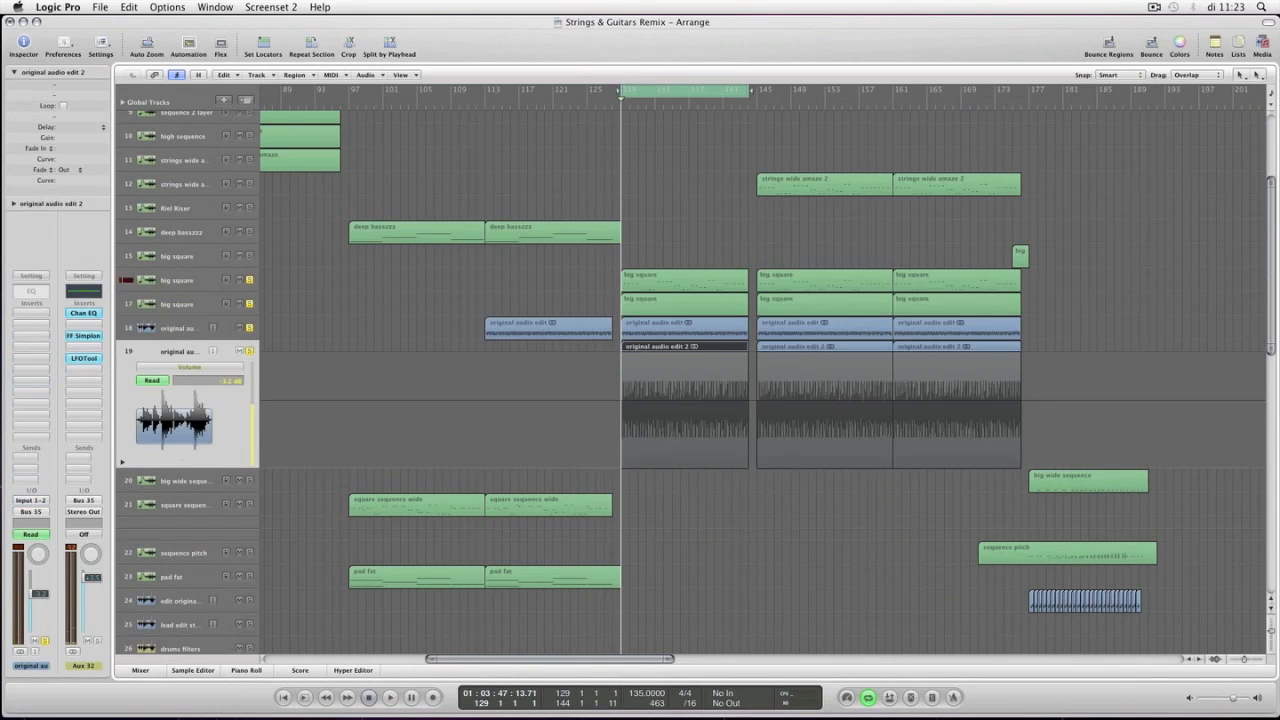
key(Up)
key(Up)
key(Up)
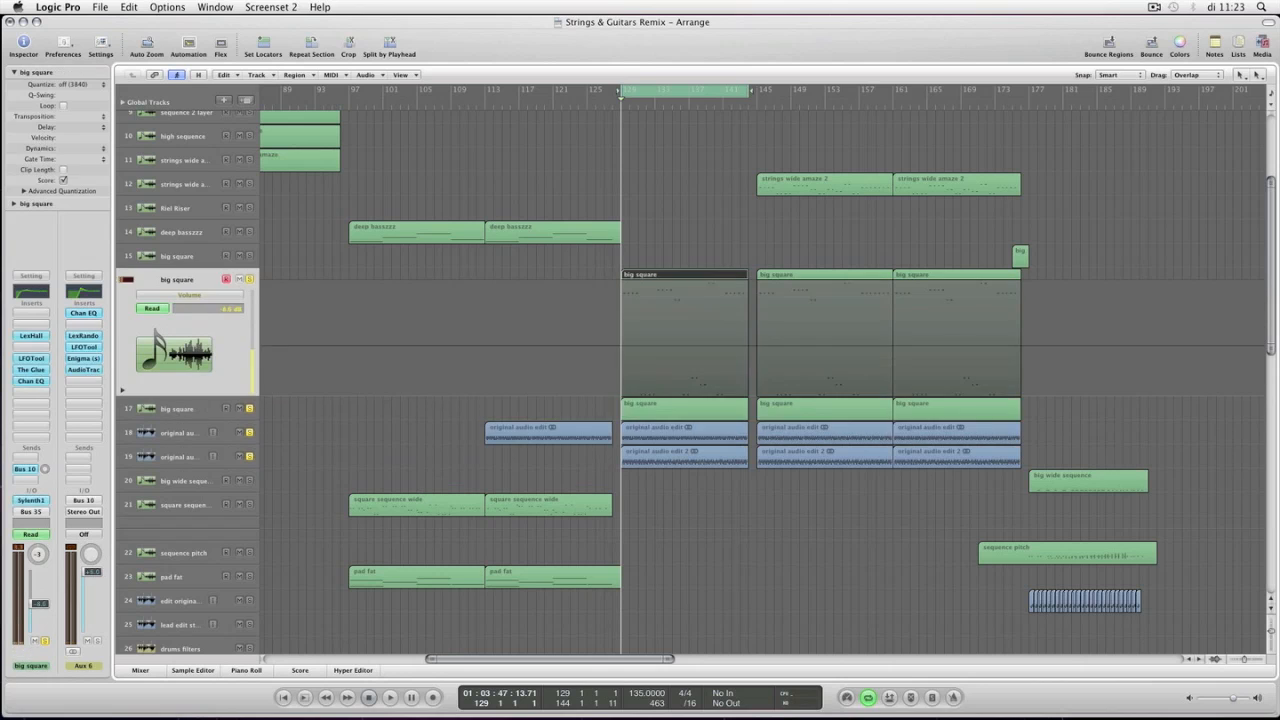
key(Down)
key(Up)
scroll(690, 380, up, 4)
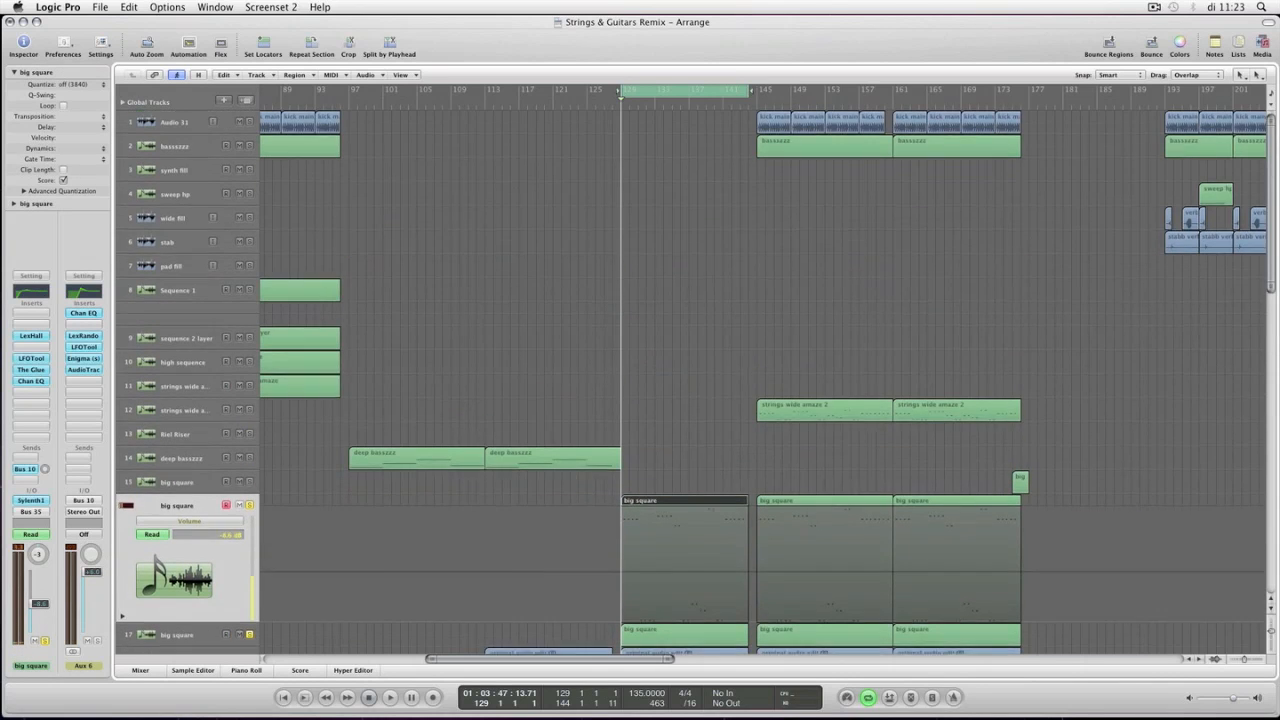
scroll(690, 380, down, 2)
scroll(690, 380, down, 10)
- Set the cycle range to bars 145 to 161 with the playhead at bar 145 and all regions deselected
drag(710, 404, 710, 536)
scroll(712, 500, up, 10)
drag(817, 334, 814, 86)
key(ctrl+equal)
key(space)
key(shift+d)
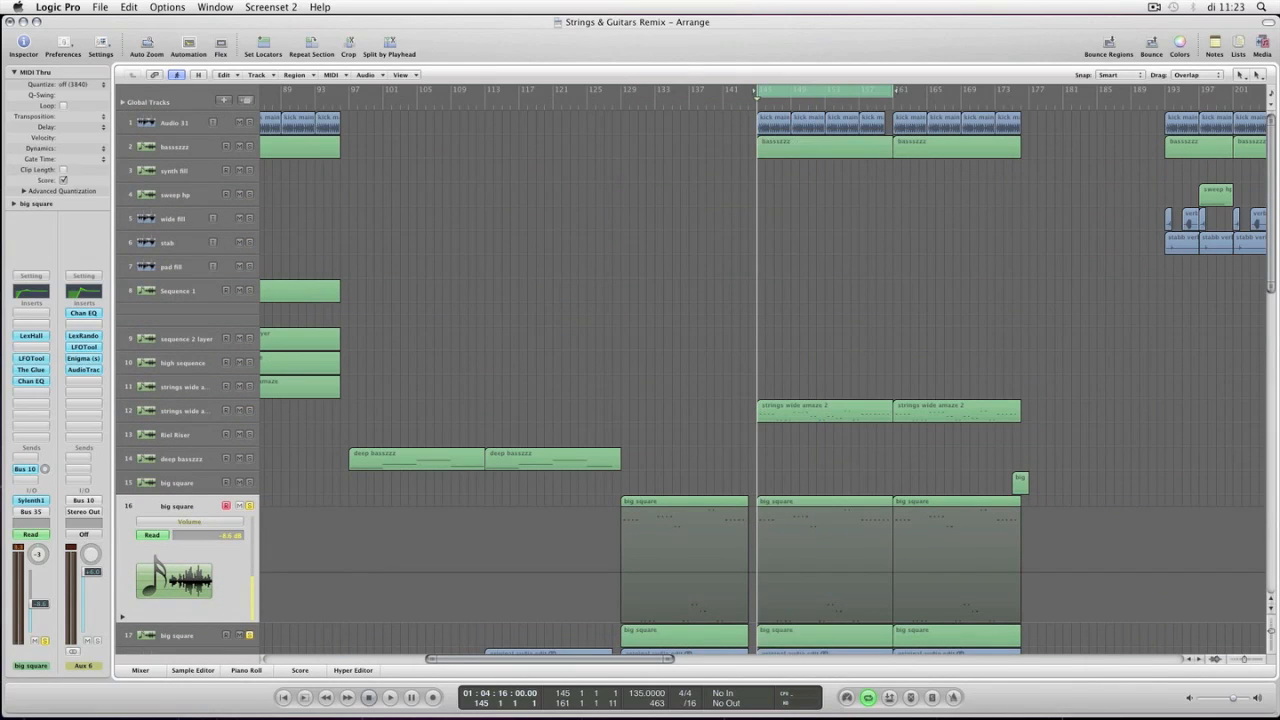
- Play from bar 145 with all tracks unsoloed and extend the cycle range to bar 196
scroll(690, 380, down, 5)
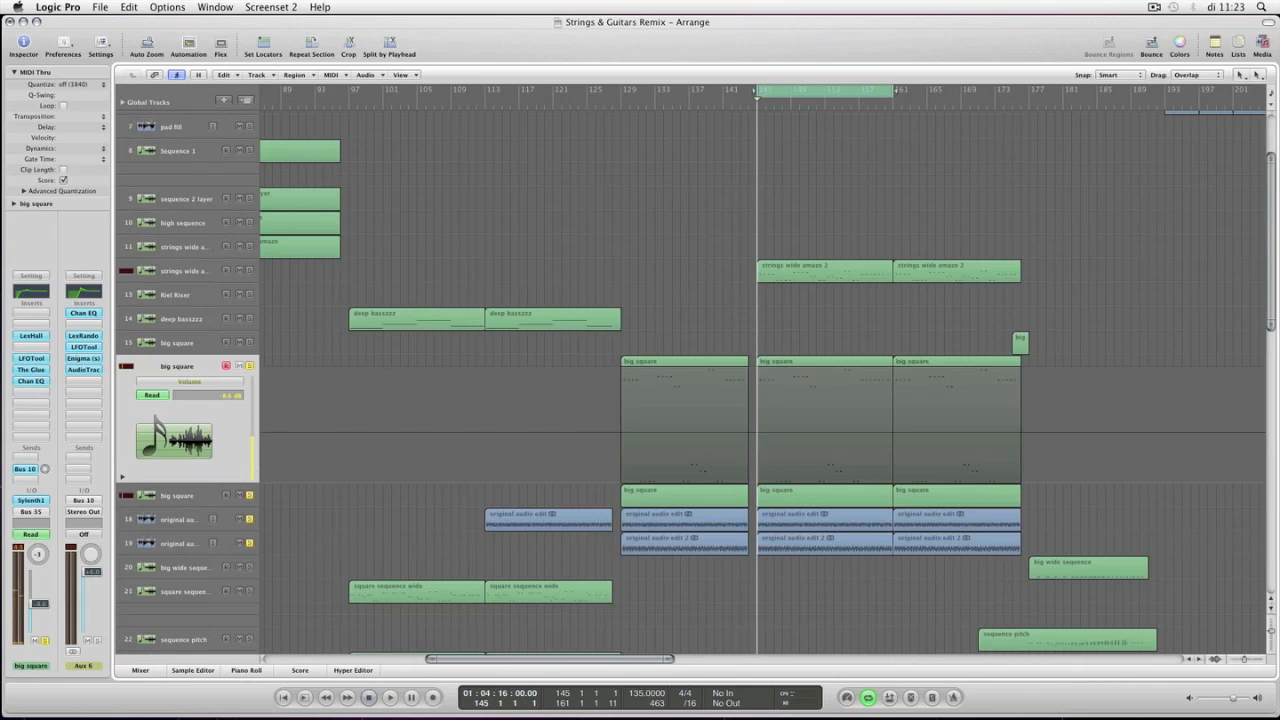
key(space)
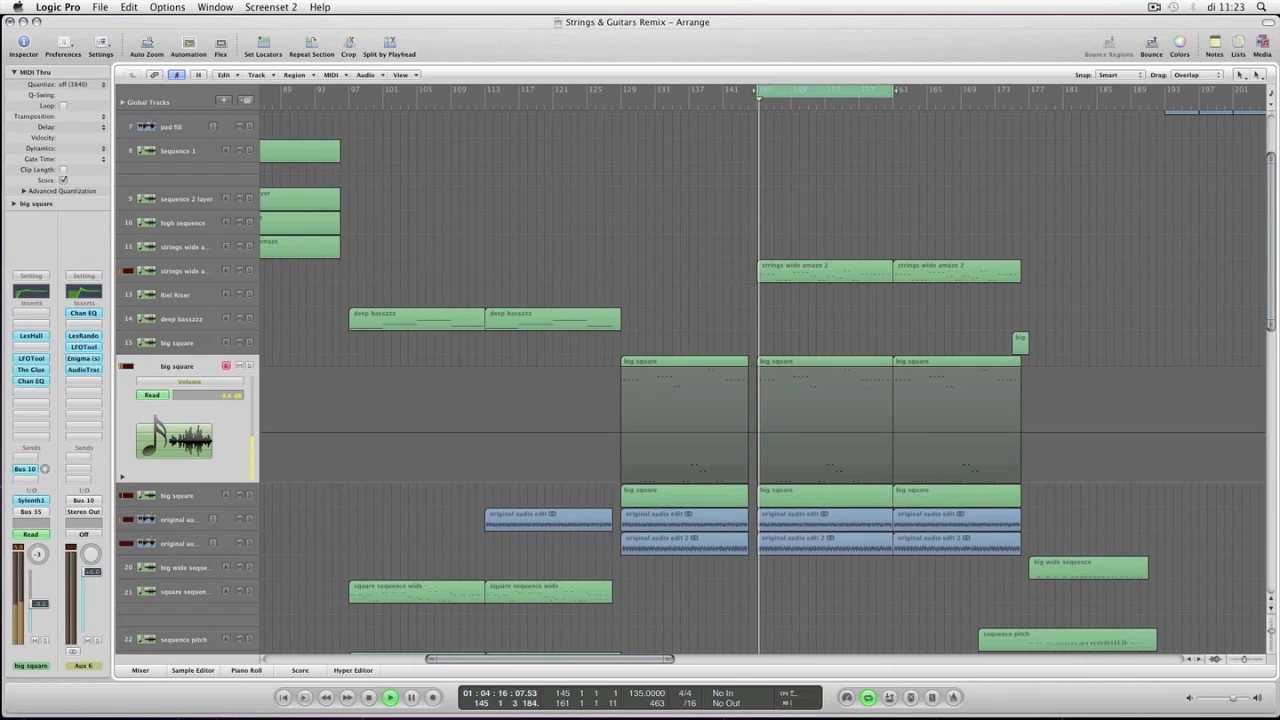
key(ctrl+Left)
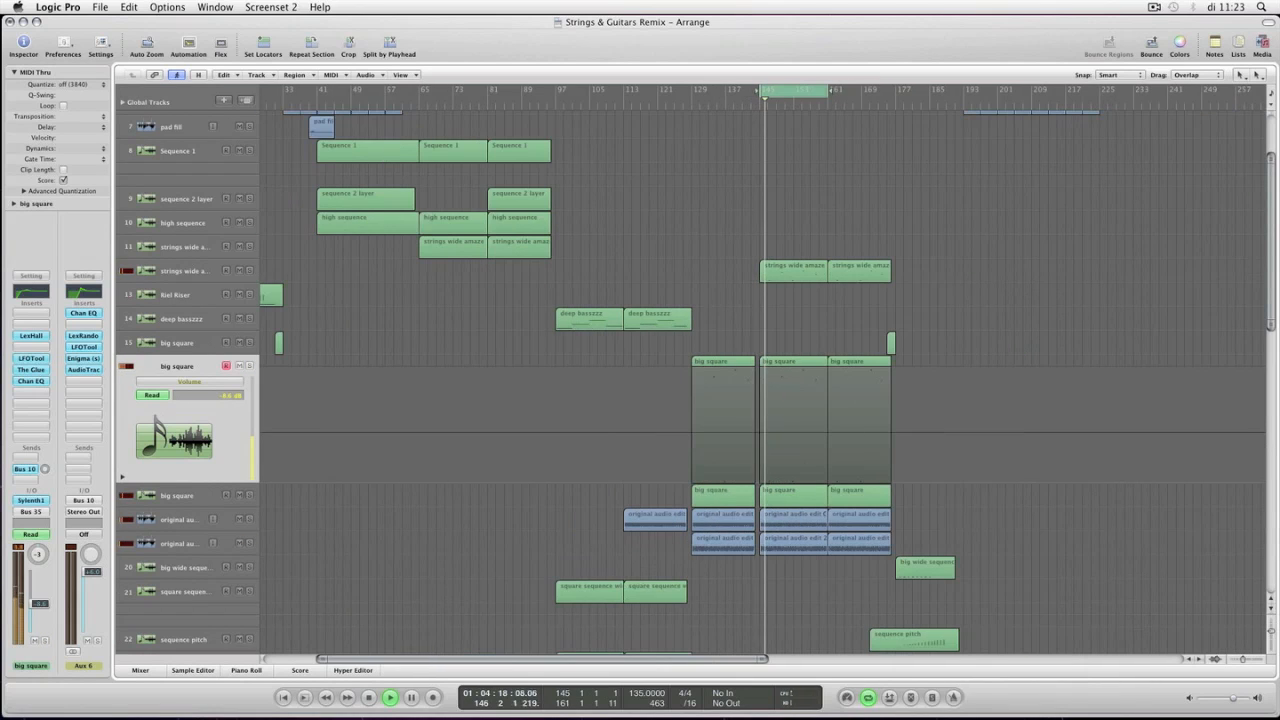
drag(828, 90, 960, 90)
key(ctrl+Left)
key(ctrl+Left)
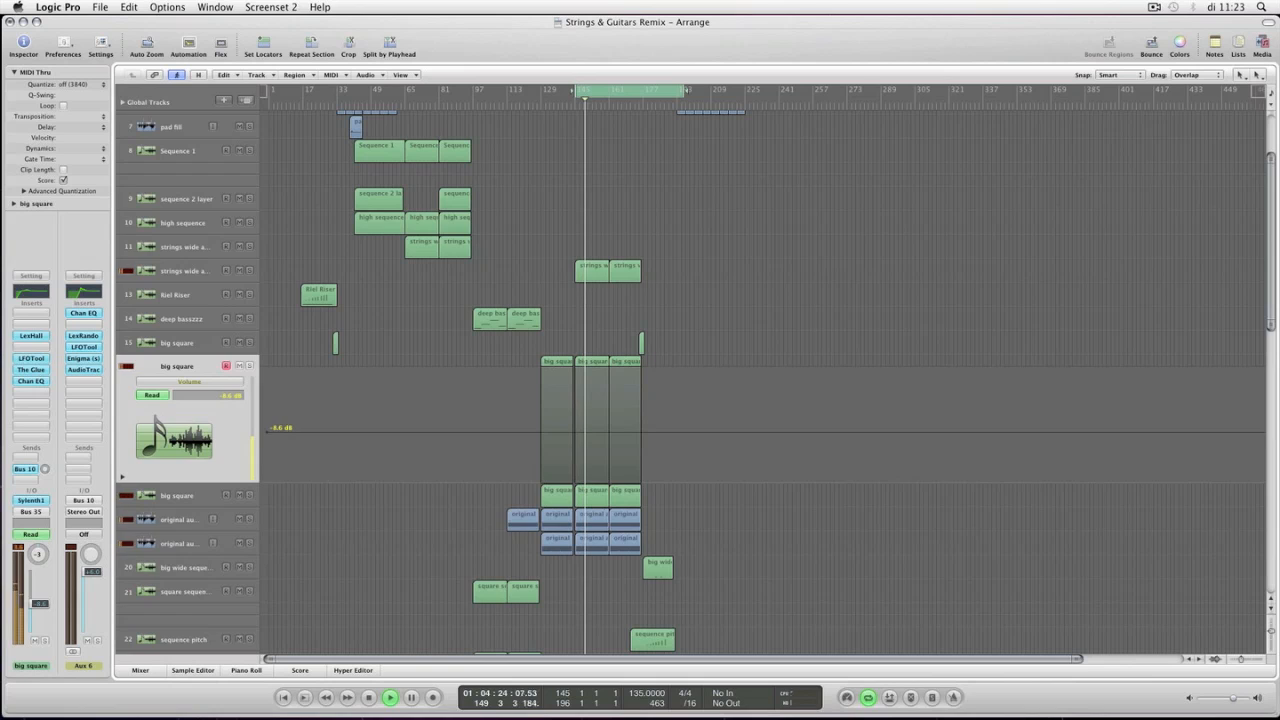
- Extend the cycle range to bar 227, survey the tracks during playback and stop at bar 145
scroll(690, 380, up, 3)
drag(685, 90, 751, 90)
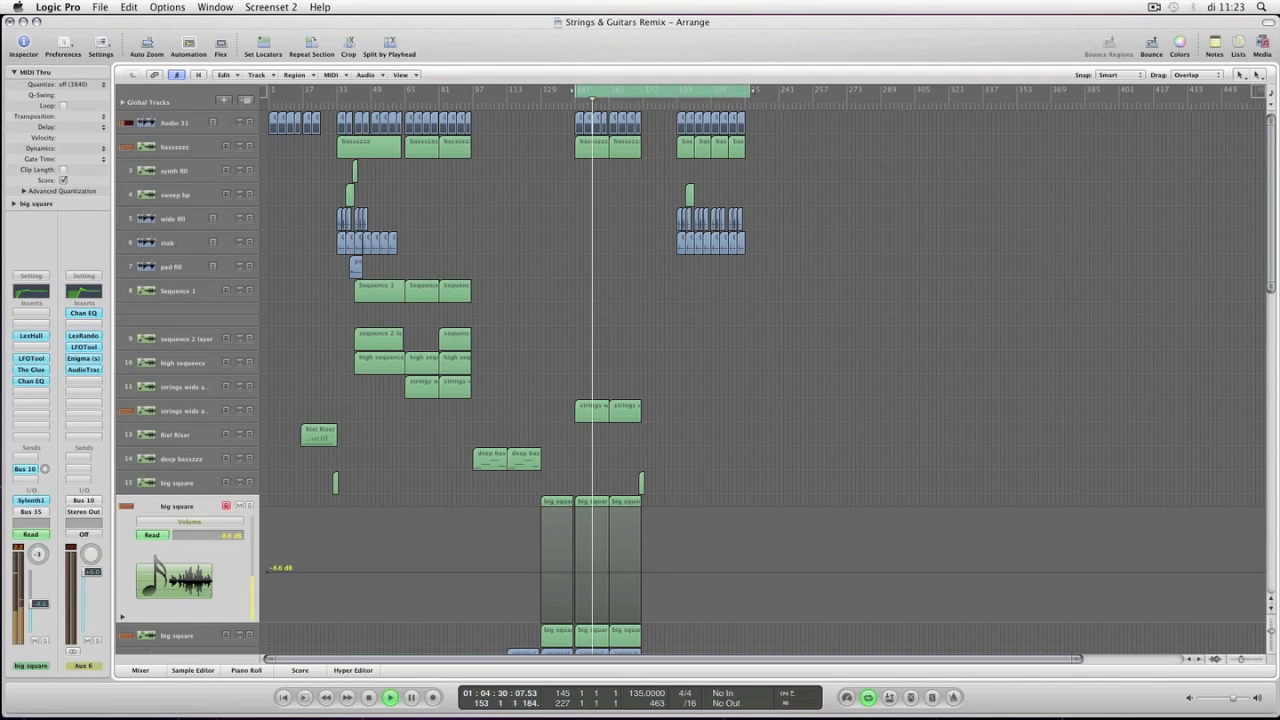
scroll(690, 380, down, 3)
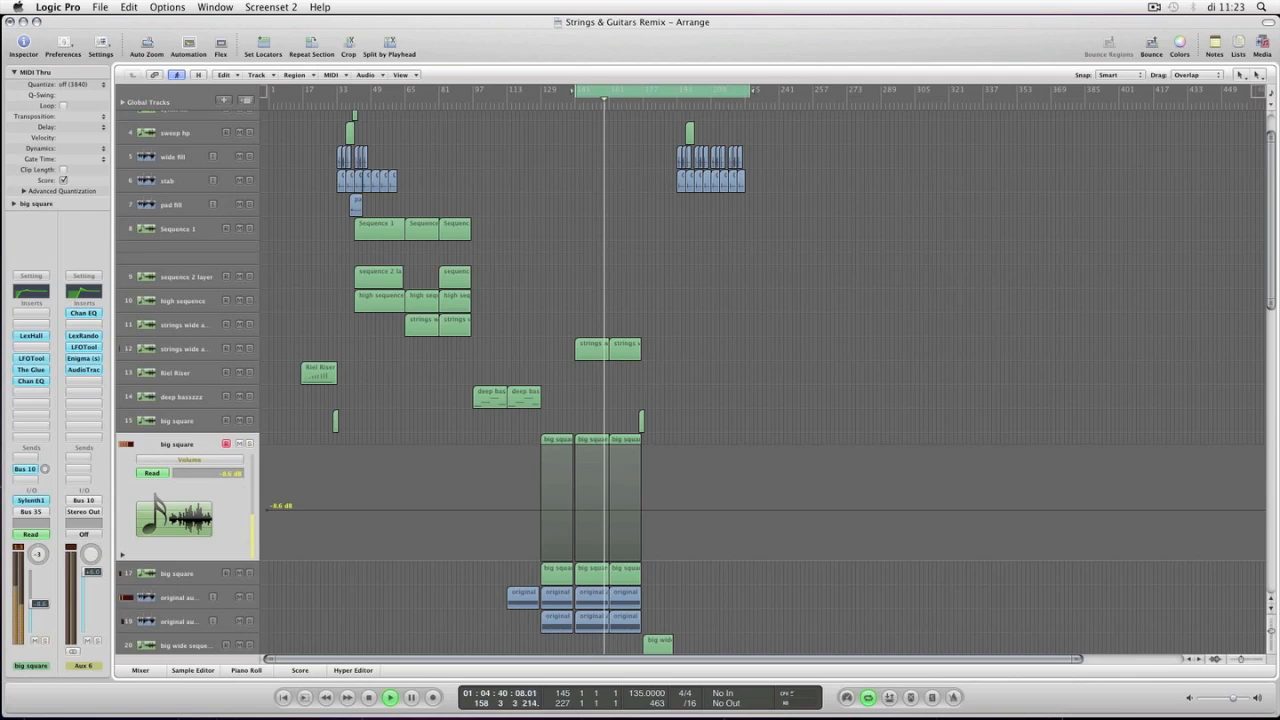
key(space)
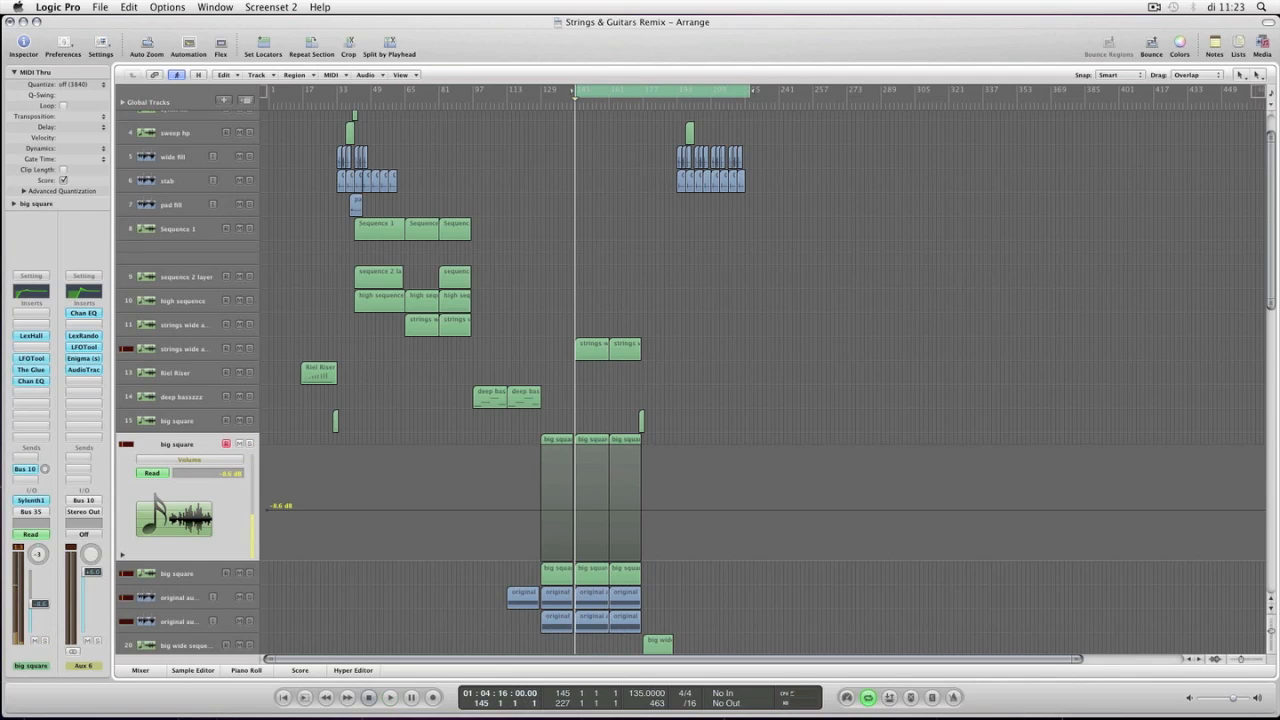
scroll(760, 380, up, 3)
scroll(760, 380, down, 5)
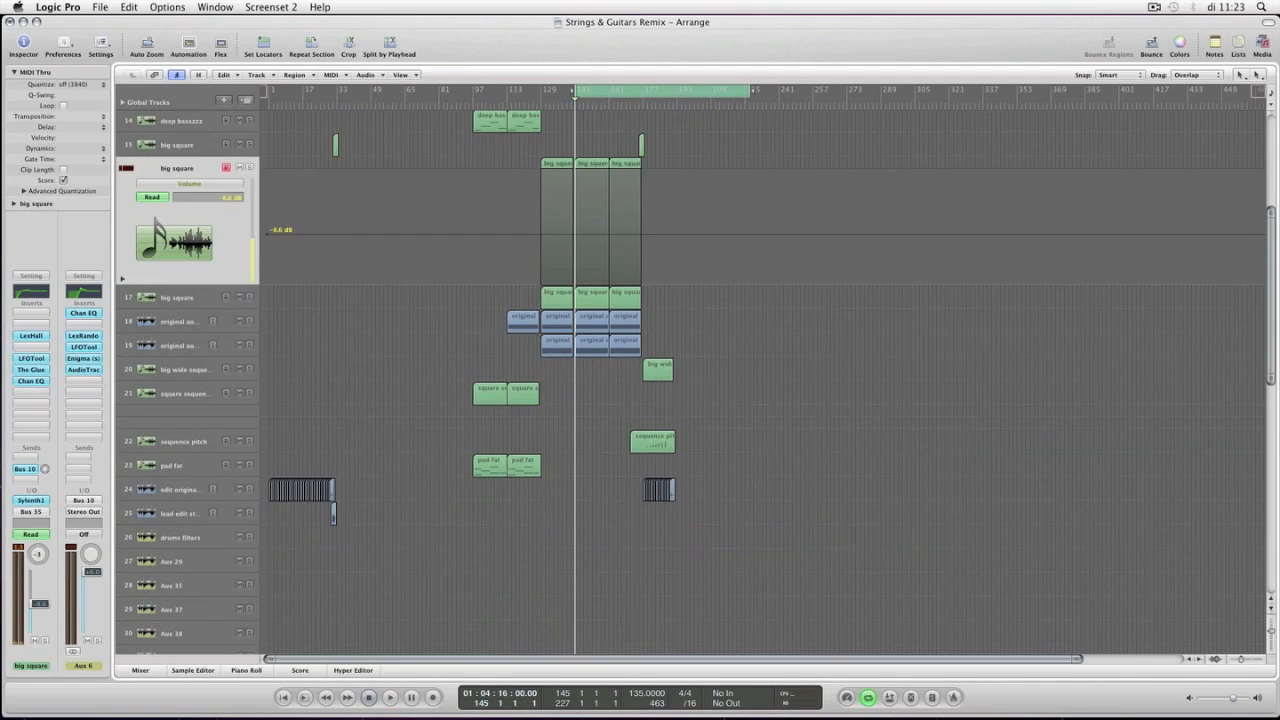
- Hide the track automation and set the cycle range to bars 177 to 192 across the big wide sequence and sequence pitch regions
key(a)
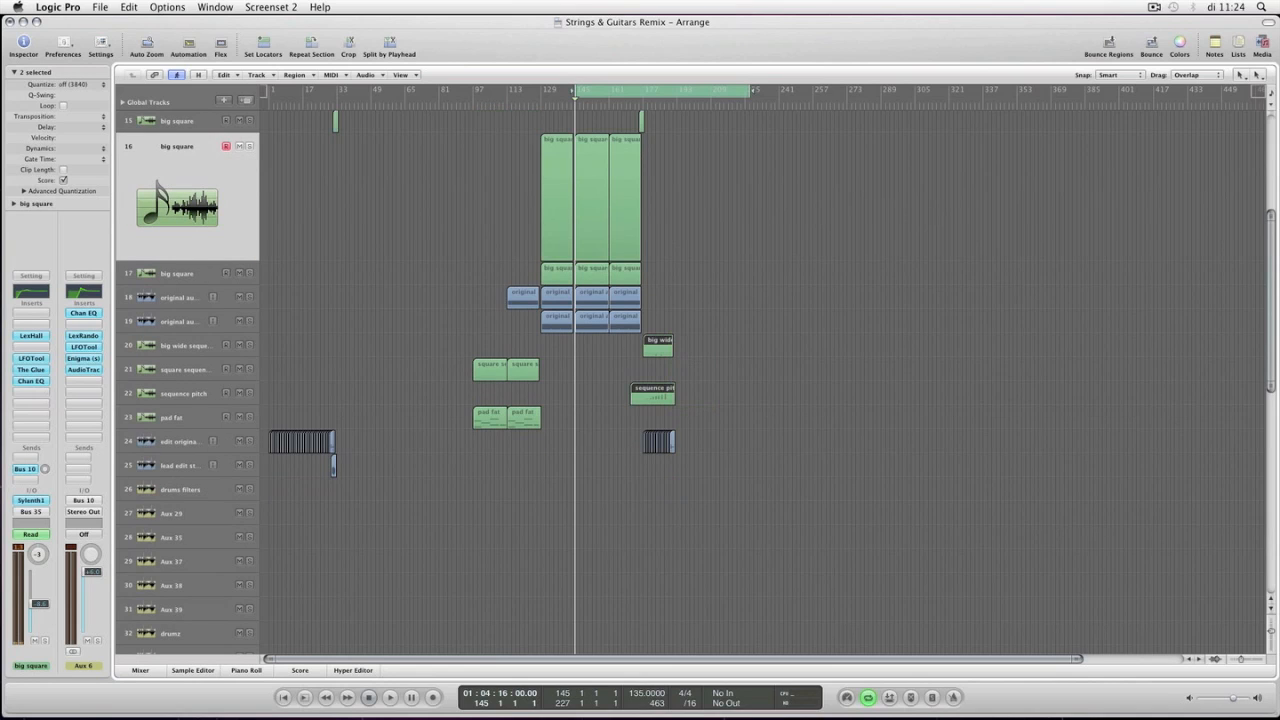
key(u)
key(ctrl+Right)
key(ctrl+Right)
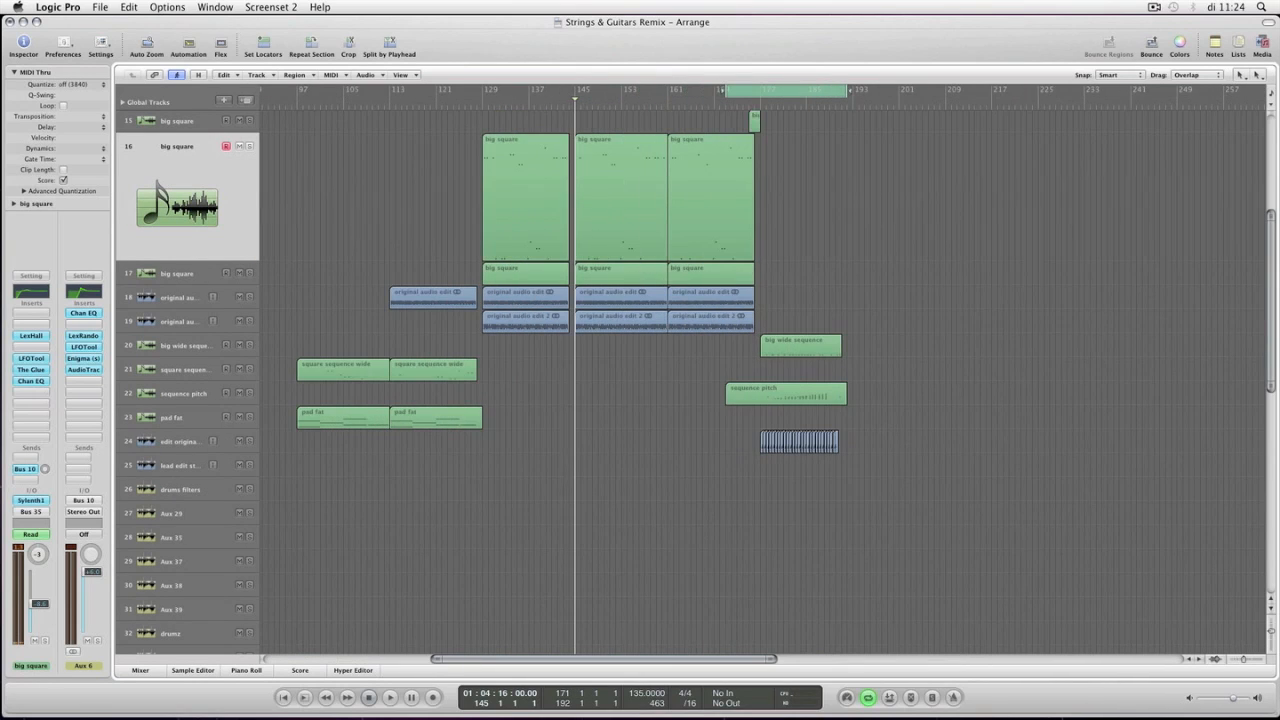
drag(725, 91, 760, 91)
- Examine the notes and pitch bend curve of the sequence pitch region in the Piano Roll, and solo its track
double_click(786, 393)
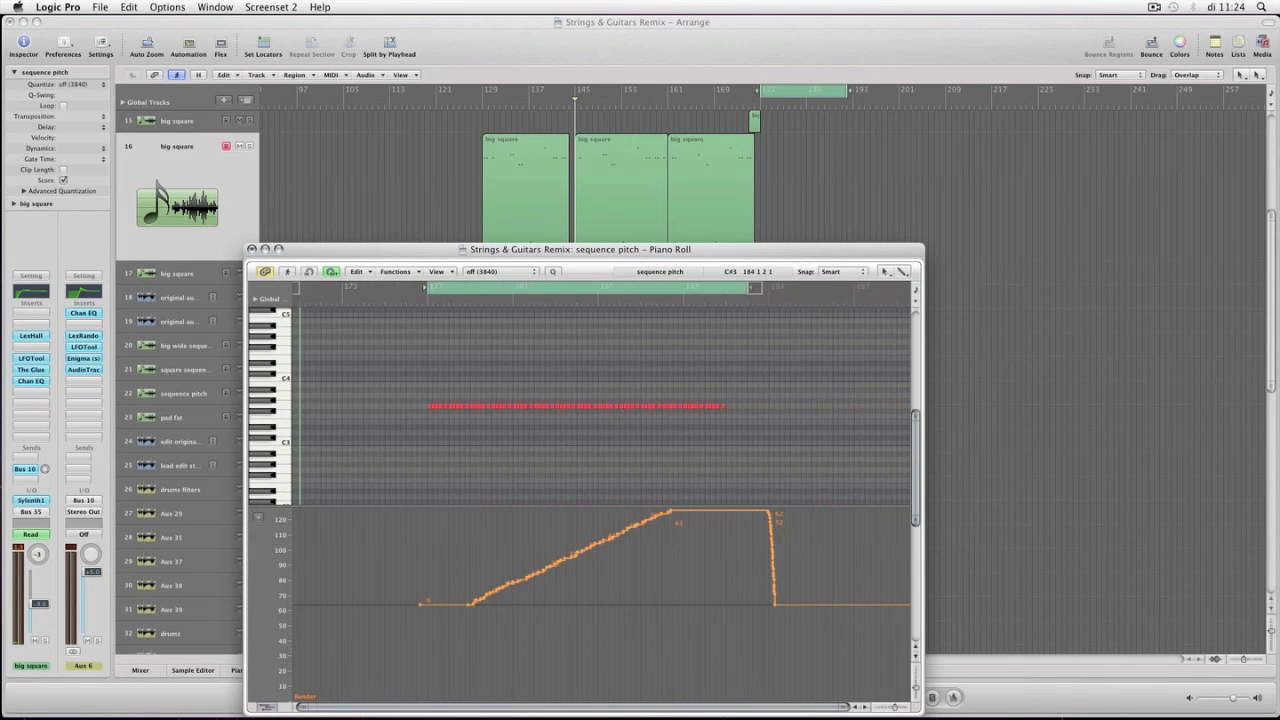
key(space)
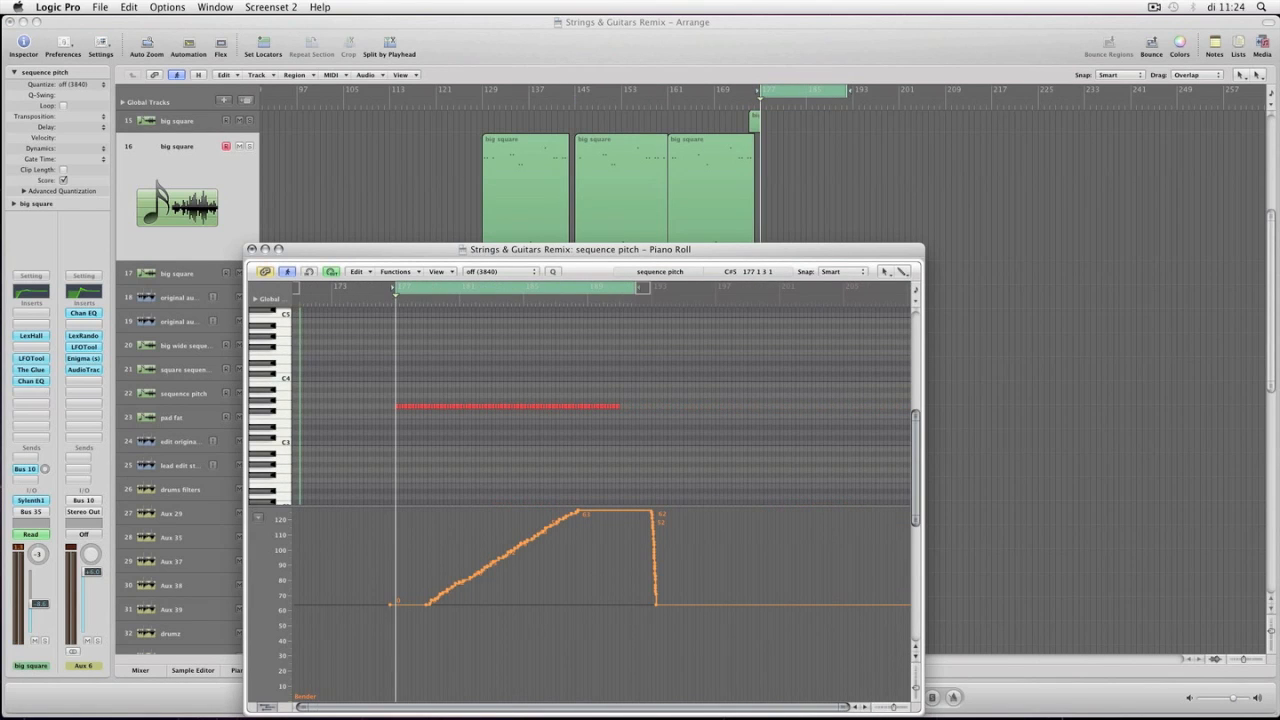
key(super+w)
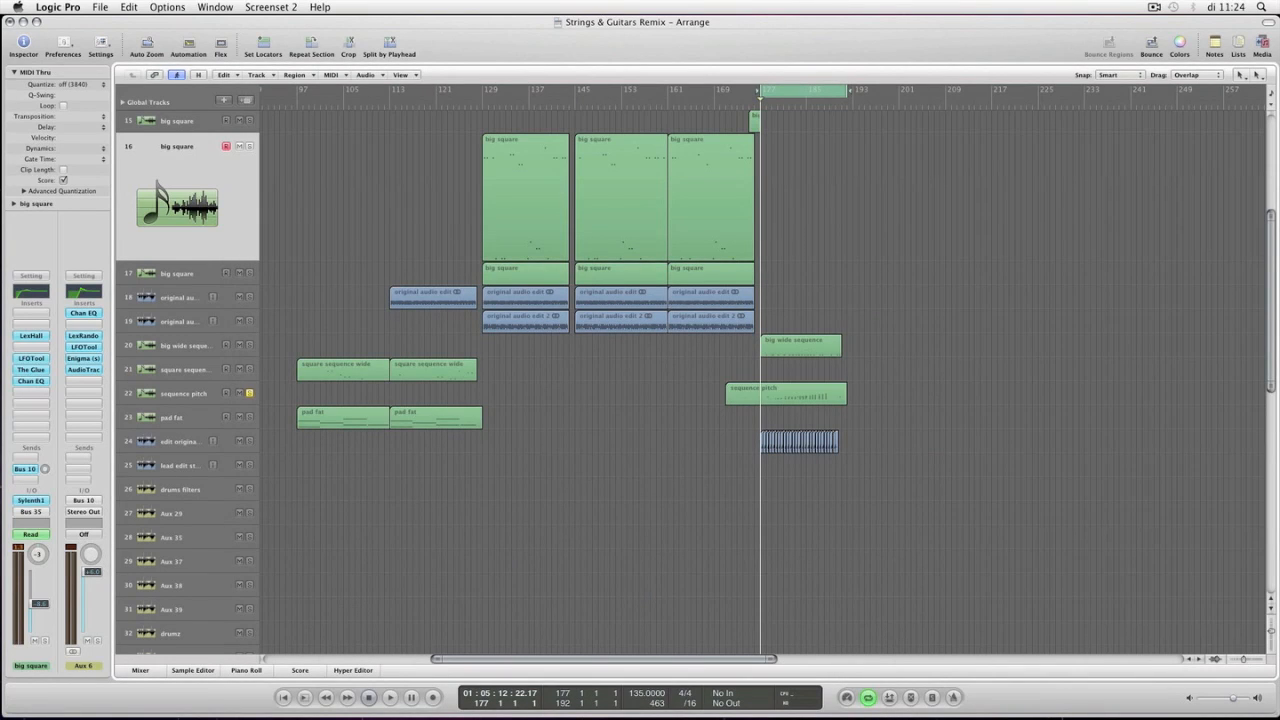
- Play the soloed sequence pitch region from bar 177 with its Piano Roll in view, and show its track's volume automation
click(786, 393)
key(super+6)
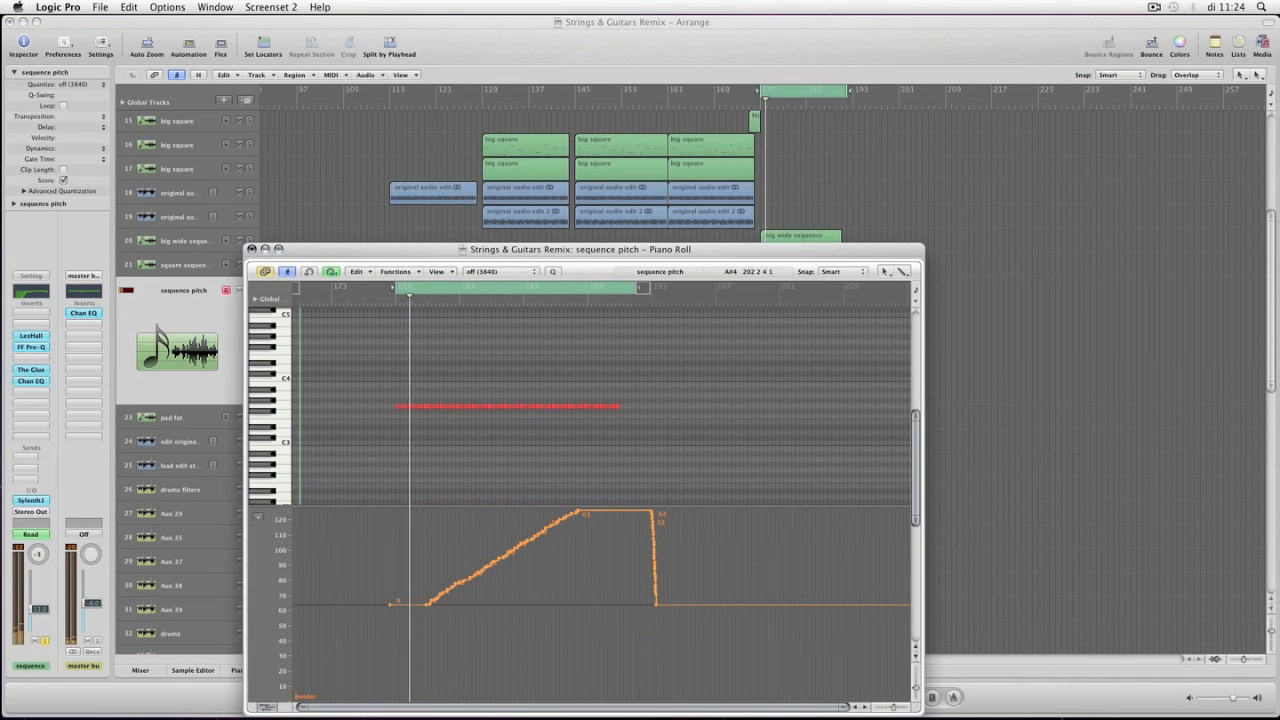
key(super+w)
key(a)
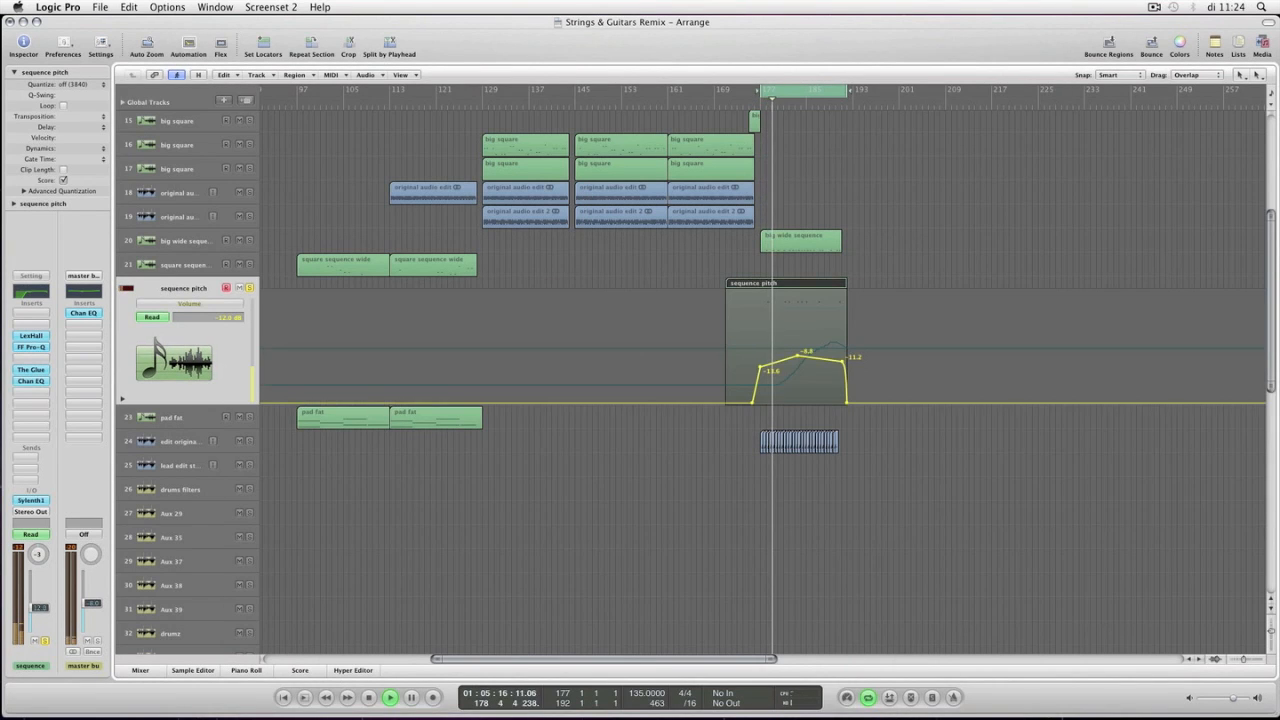
- Show the Sylenth1 filter cutoff automation lane beneath the sequence pitch track's volume lane during playback
click(123, 398)
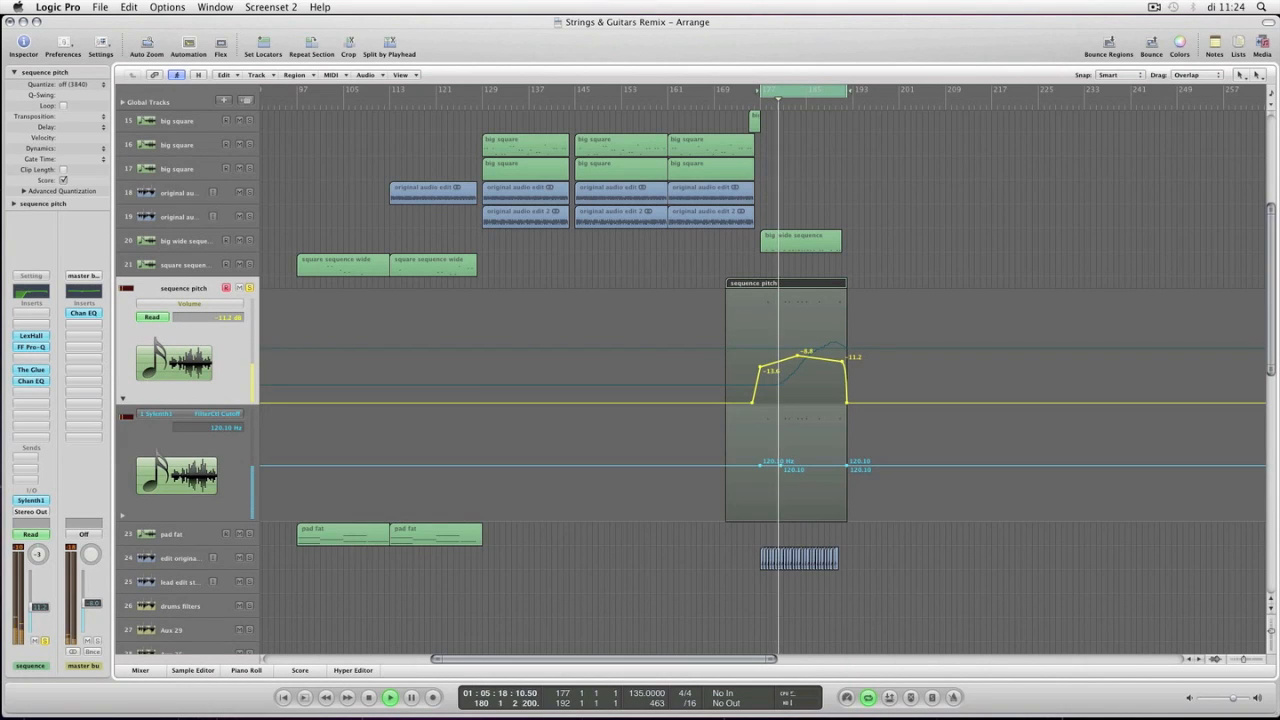
key(super+shift+a)
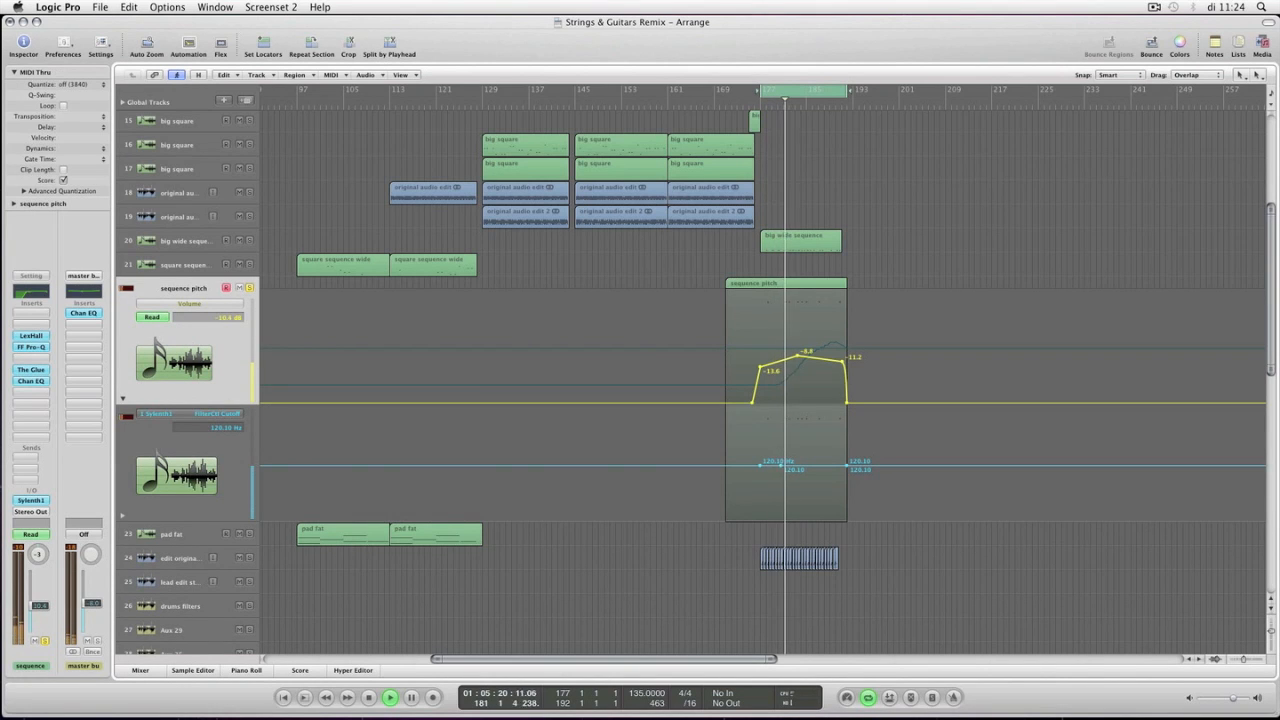
scroll(696, 376, down, 1)
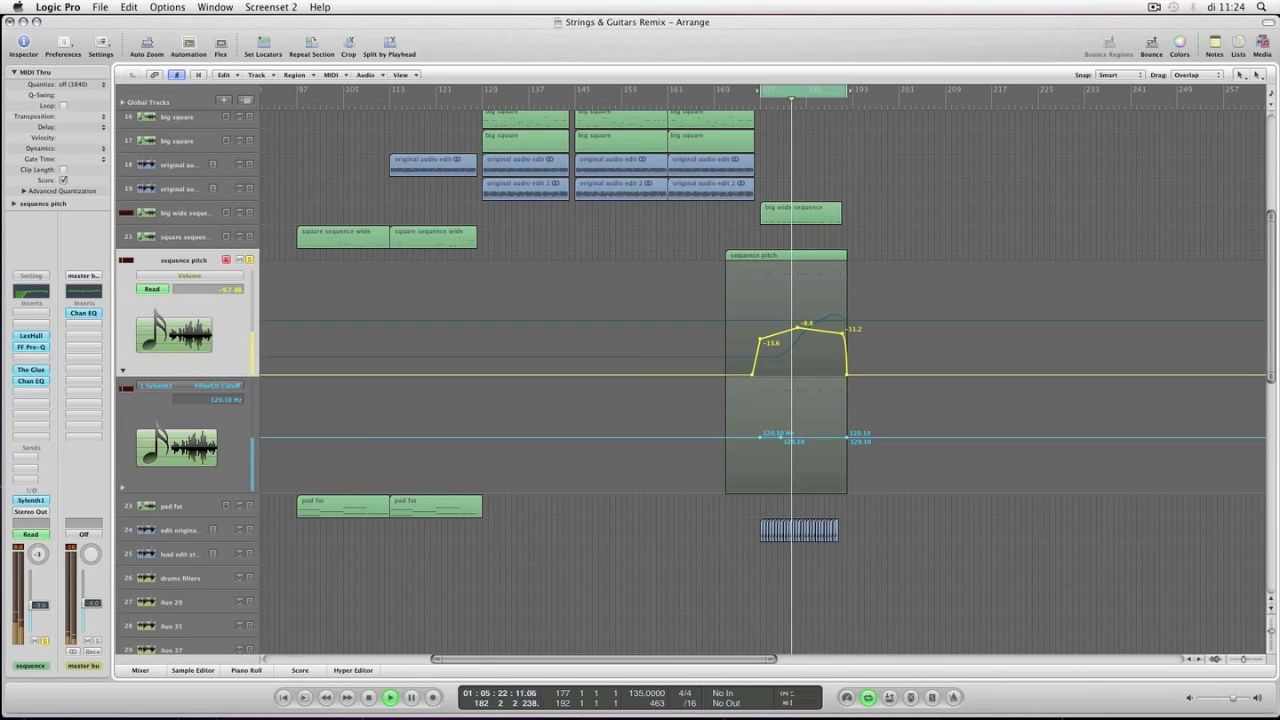
- Expand the edit original track's automation lanes for volume, insert bypass, Channel EQ low and high cut, and ArtsAcoustic wet level
click(180, 530)
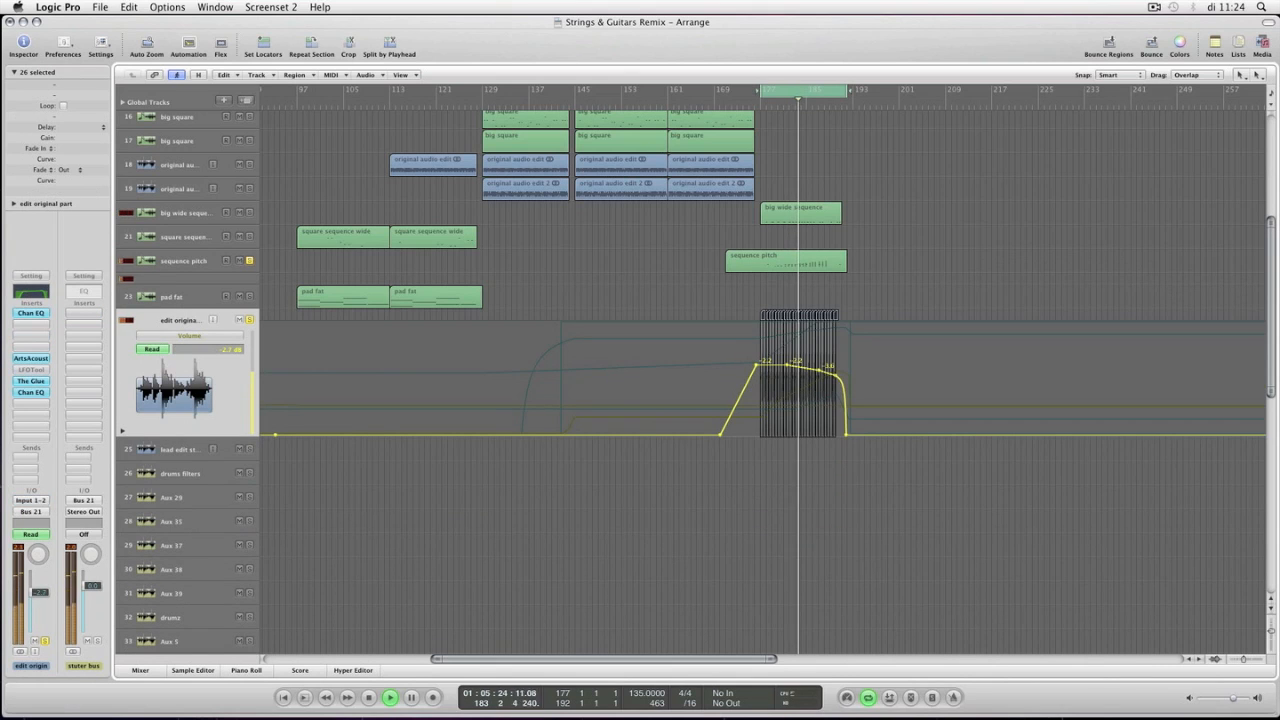
click(122, 430)
click(122, 547)
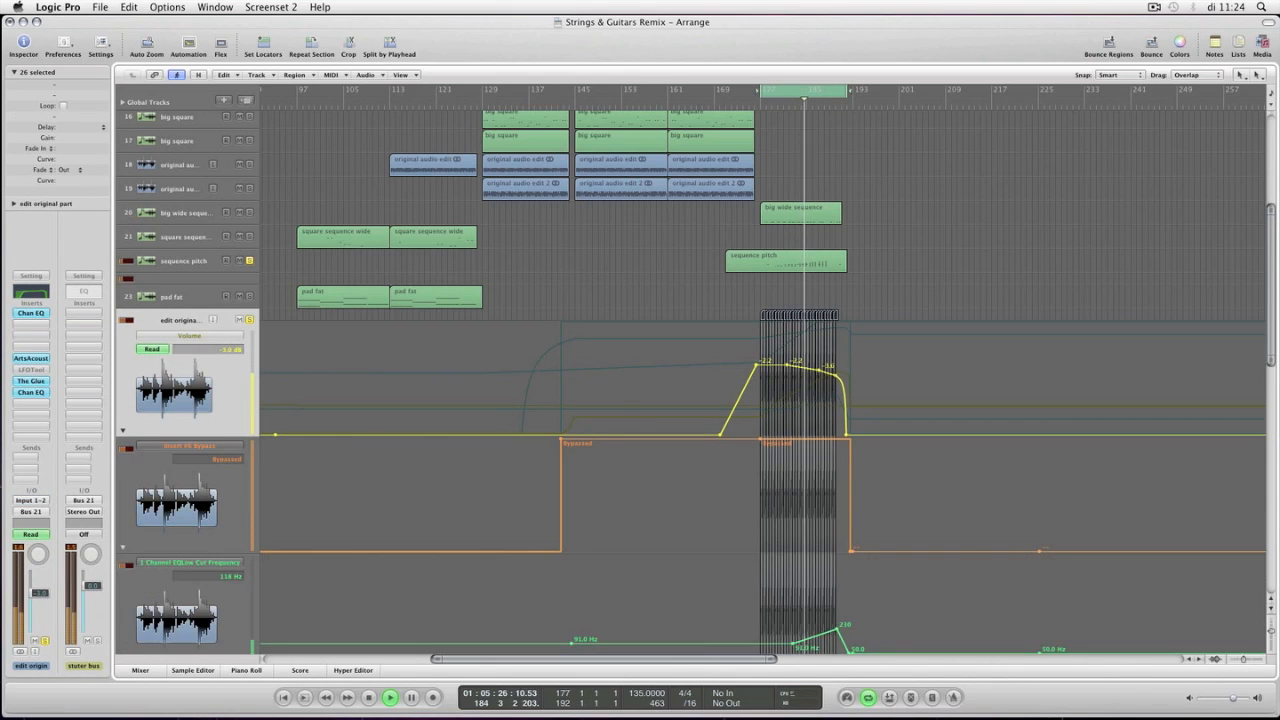
scroll(122, 547, down, 3)
click(122, 575)
scroll(122, 575, down, 10)
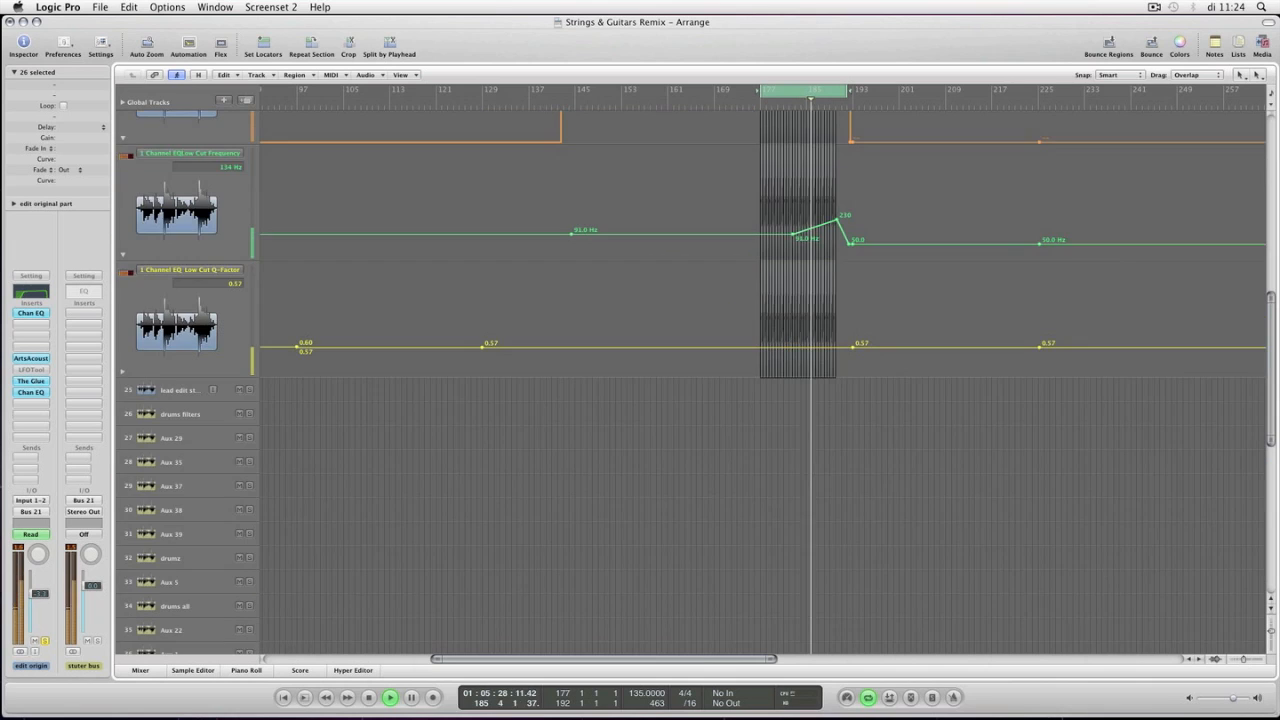
click(122, 371)
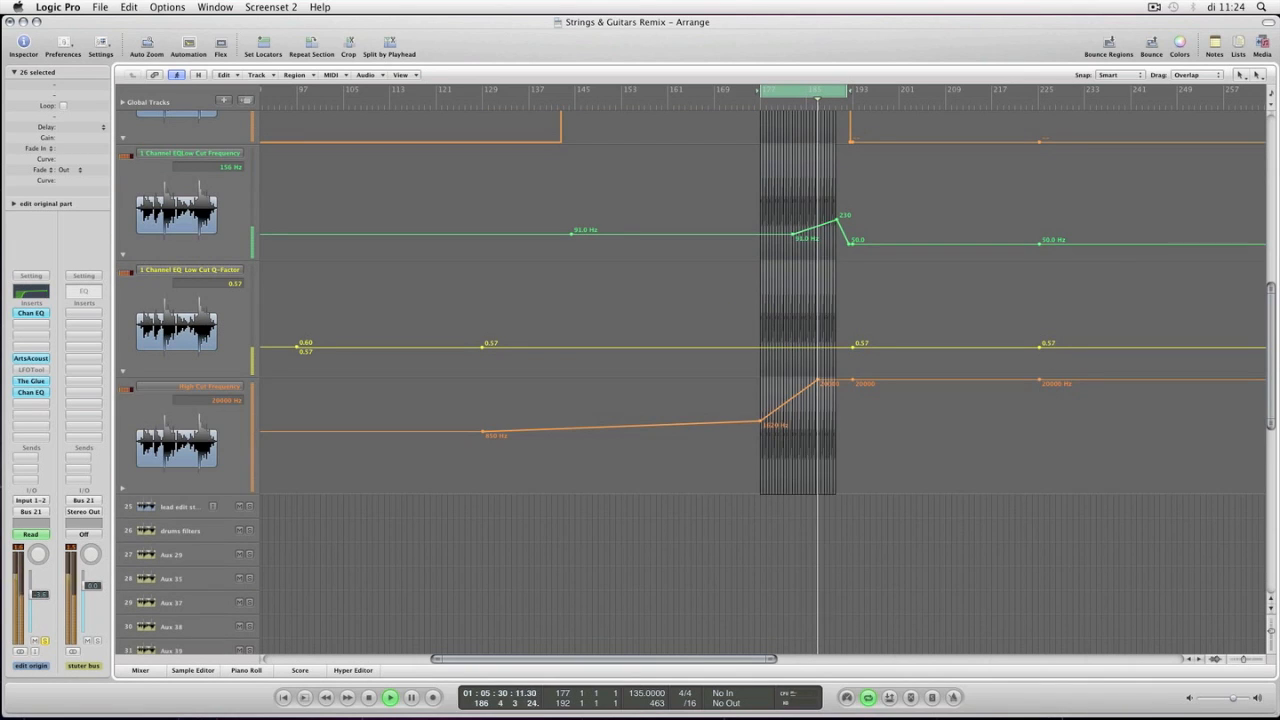
click(122, 488)
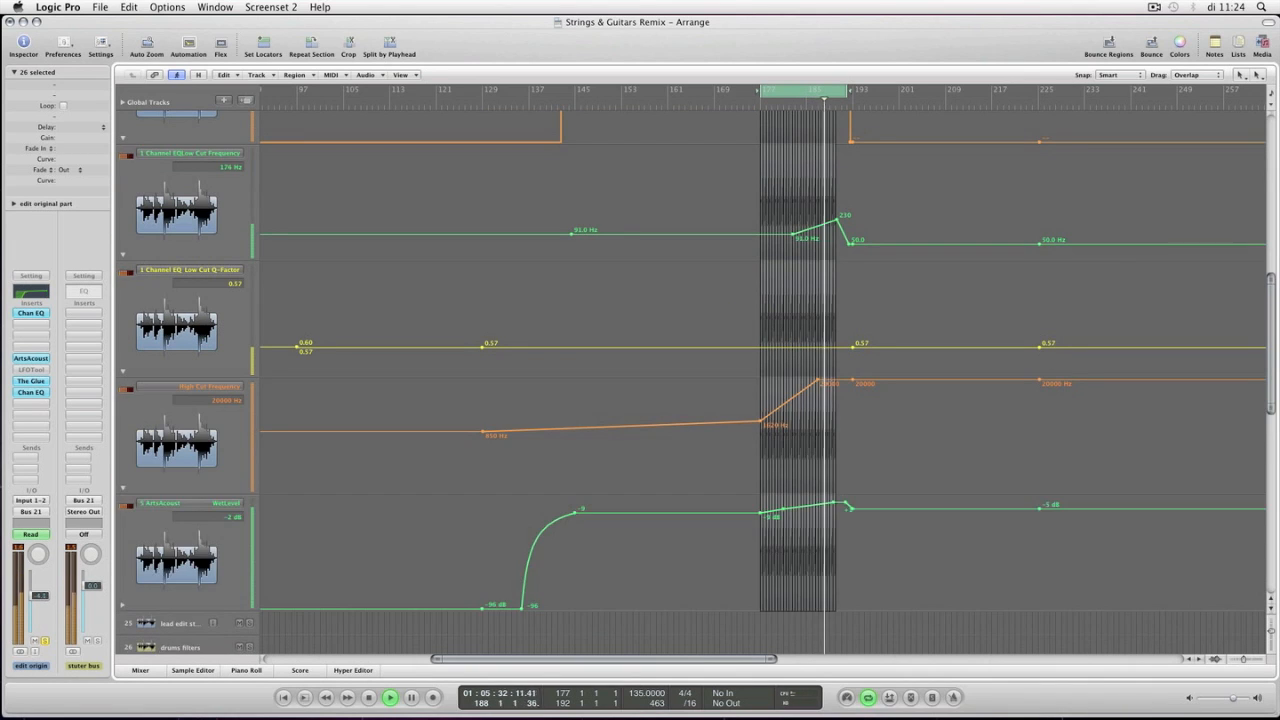
- Display all of the edit original track's automation lanes at compact height in the arrangement overview, and stop playback
scroll(690, 380, up, 5)
key(a)
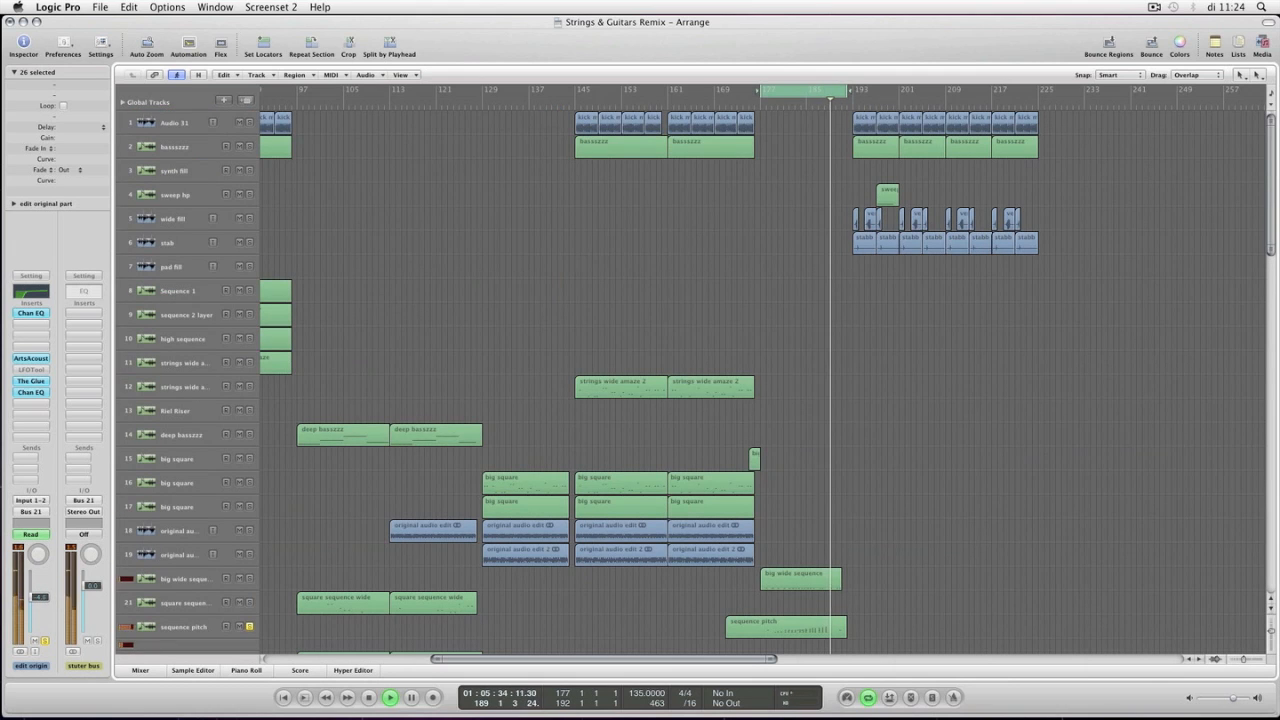
key(a)
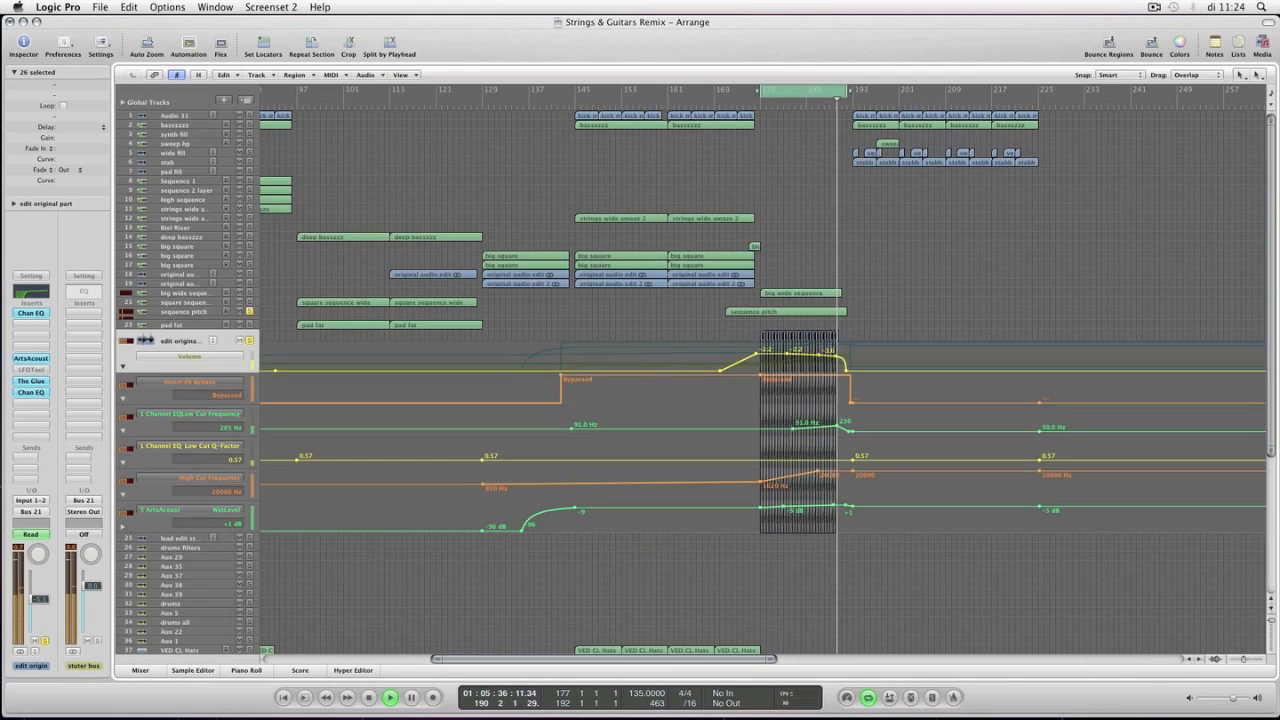
key(space)
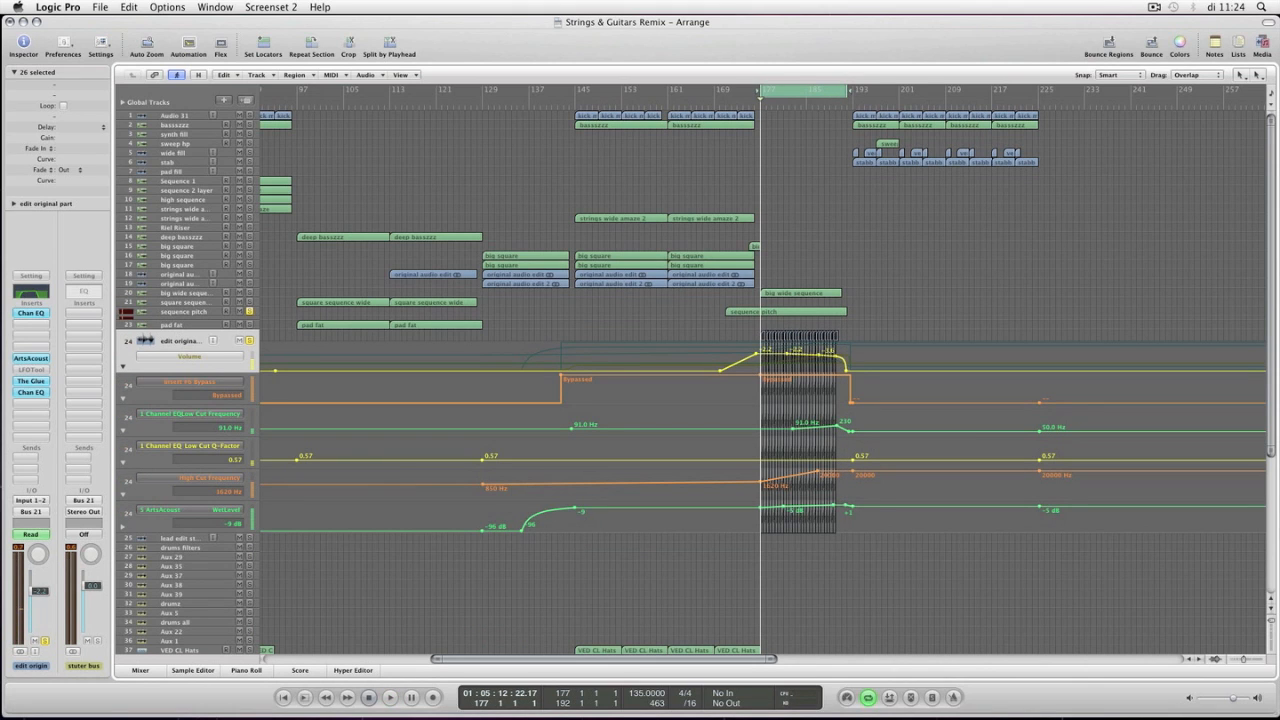
- Play the soloed big wide sequence region from bar 177 and open its notes in the Piano Roll
click(801, 292)
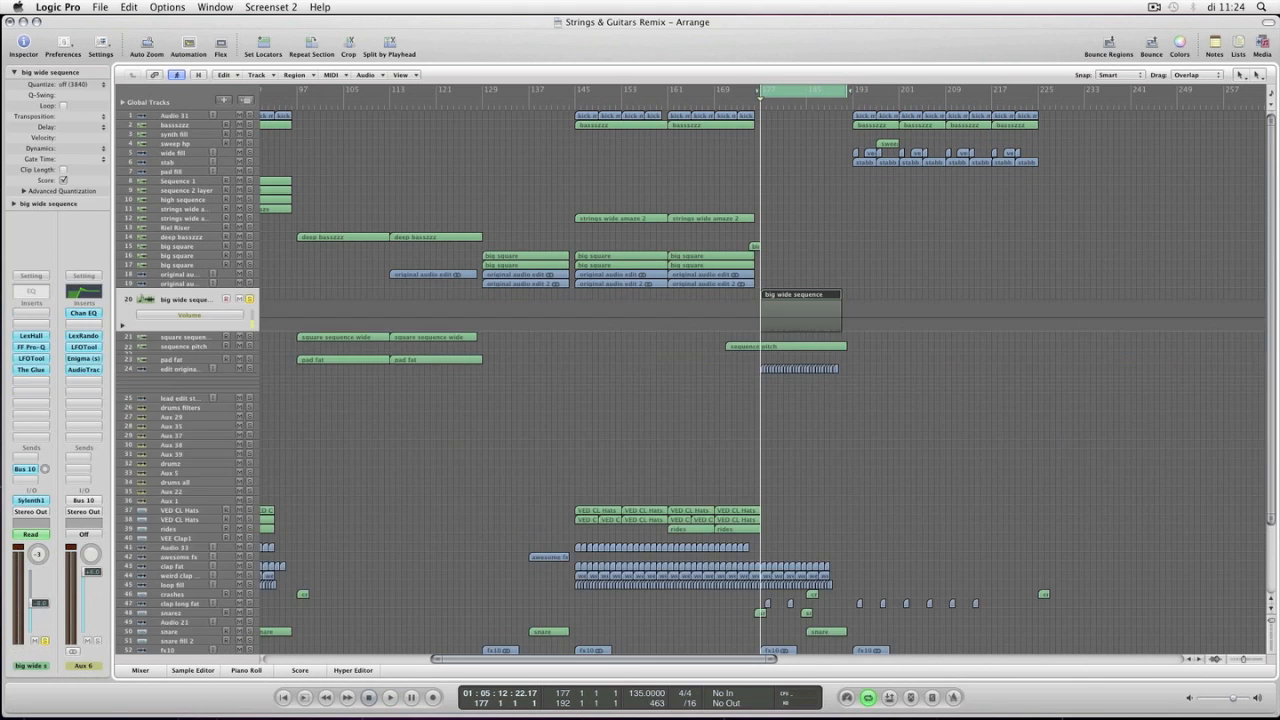
key(space)
double_click(801, 294)
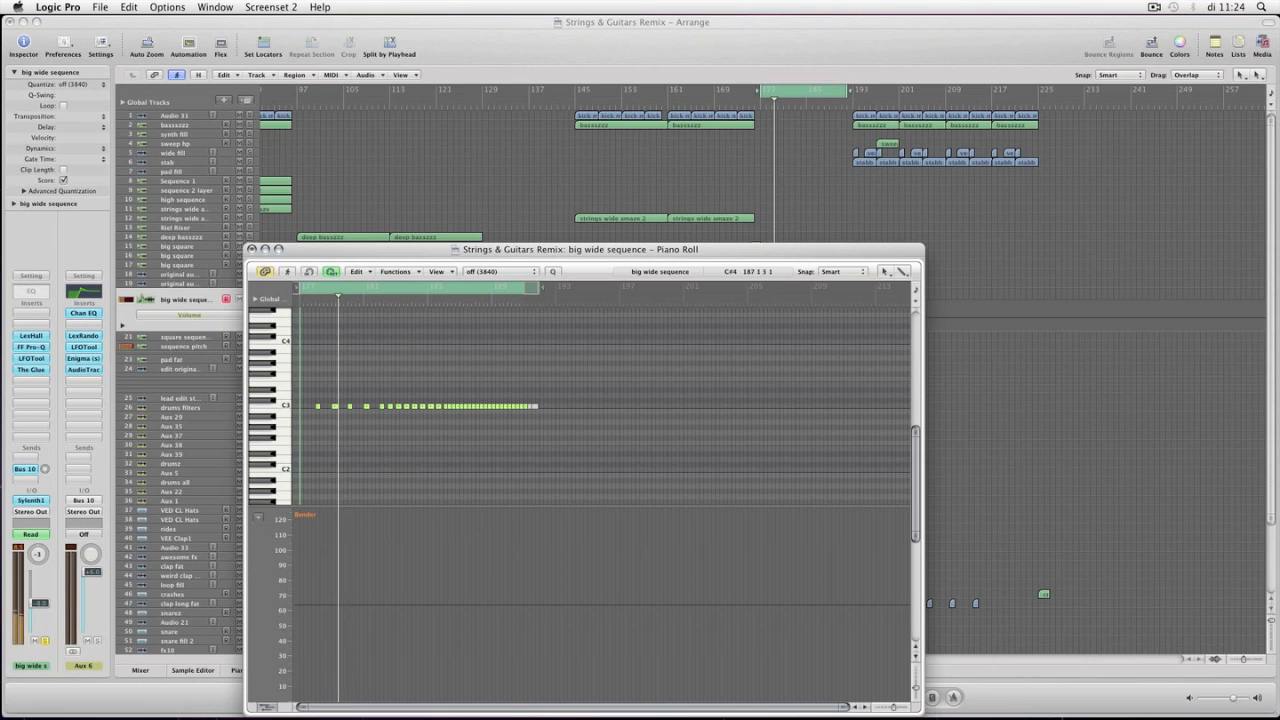
drag(640, 249, 353, 281)
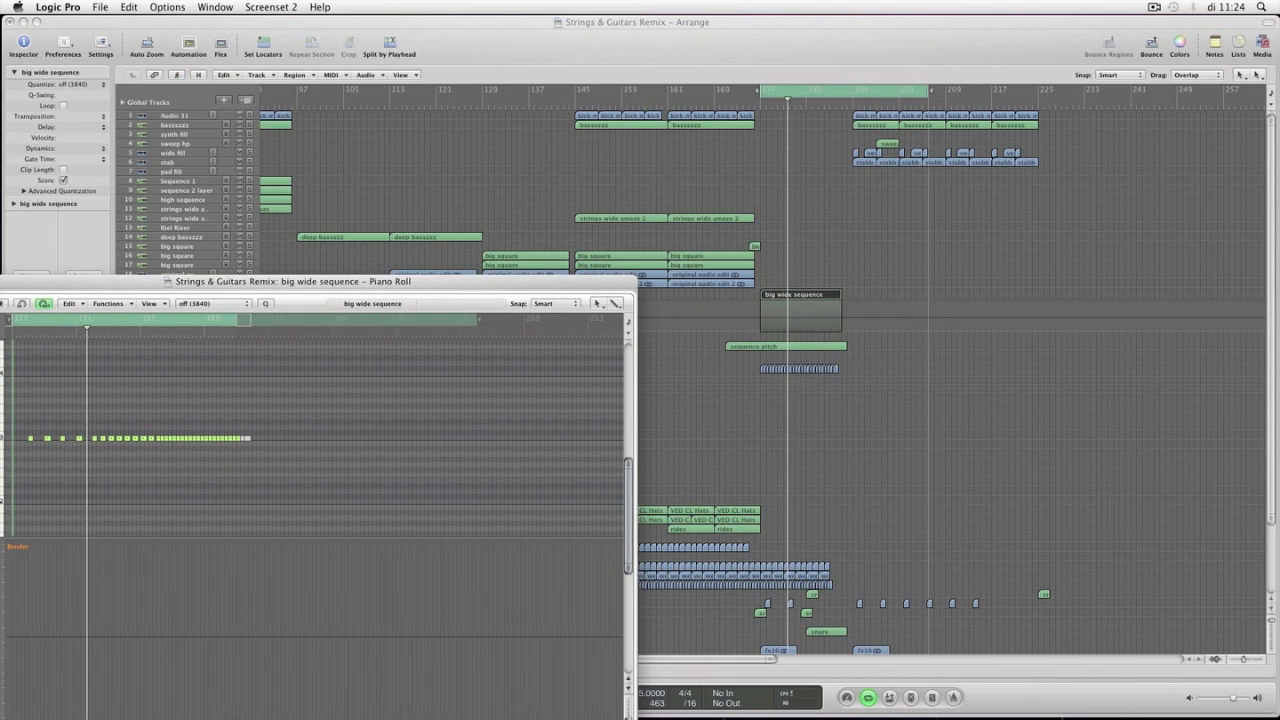
- Extend the cycle range to bar 211, follow the big wide sequence notes in the Piano Roll during playback, and stop
key(super+w)
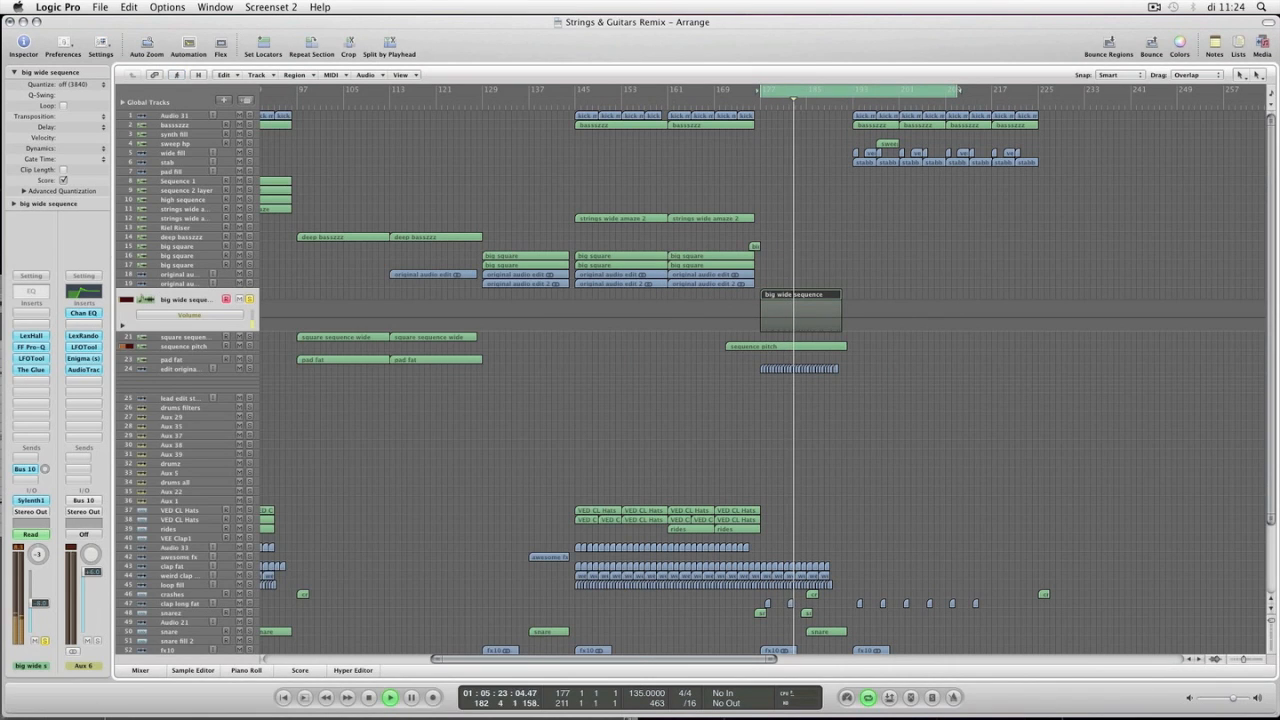
key(super+6)
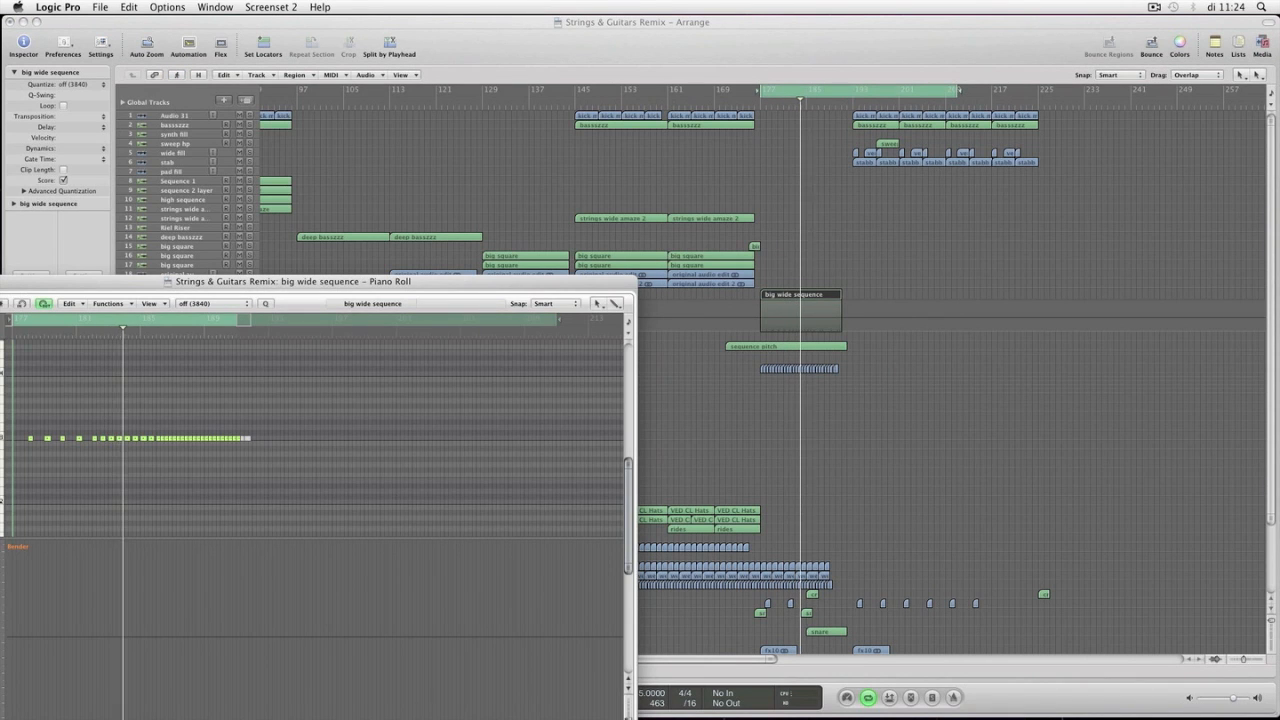
key(ctrl+alt+super+z)
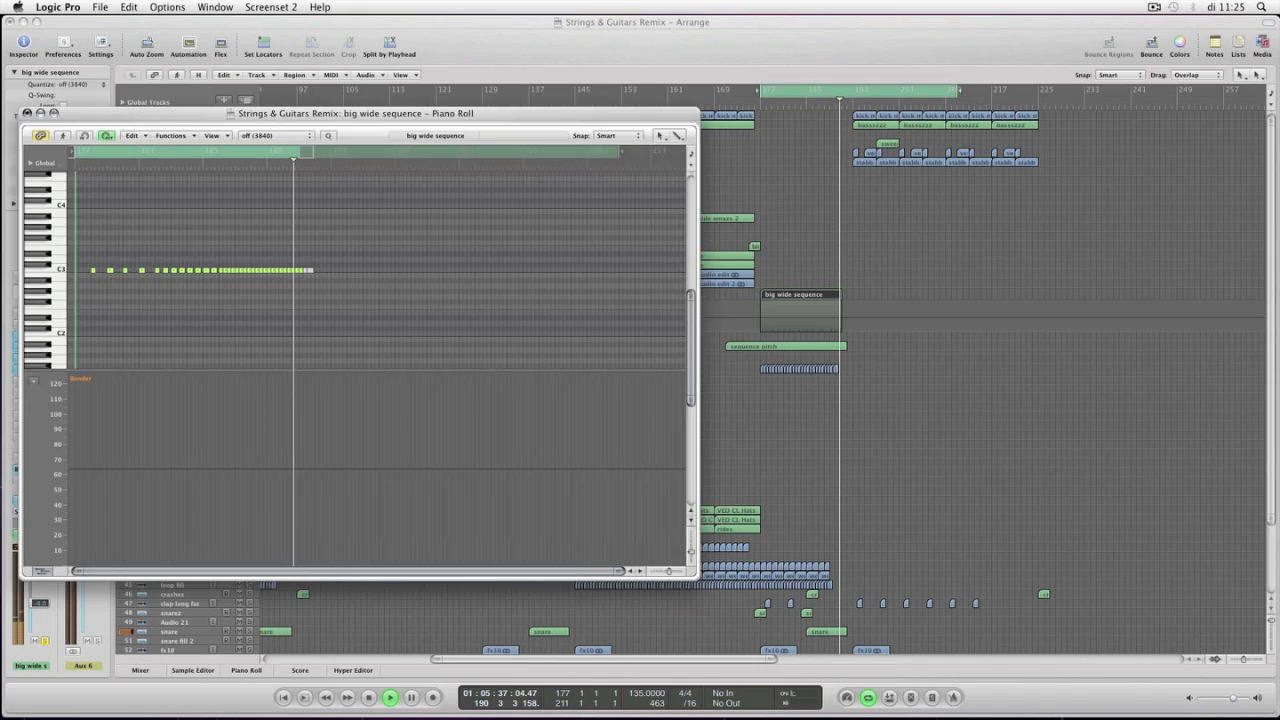
key(super+w)
key(space)
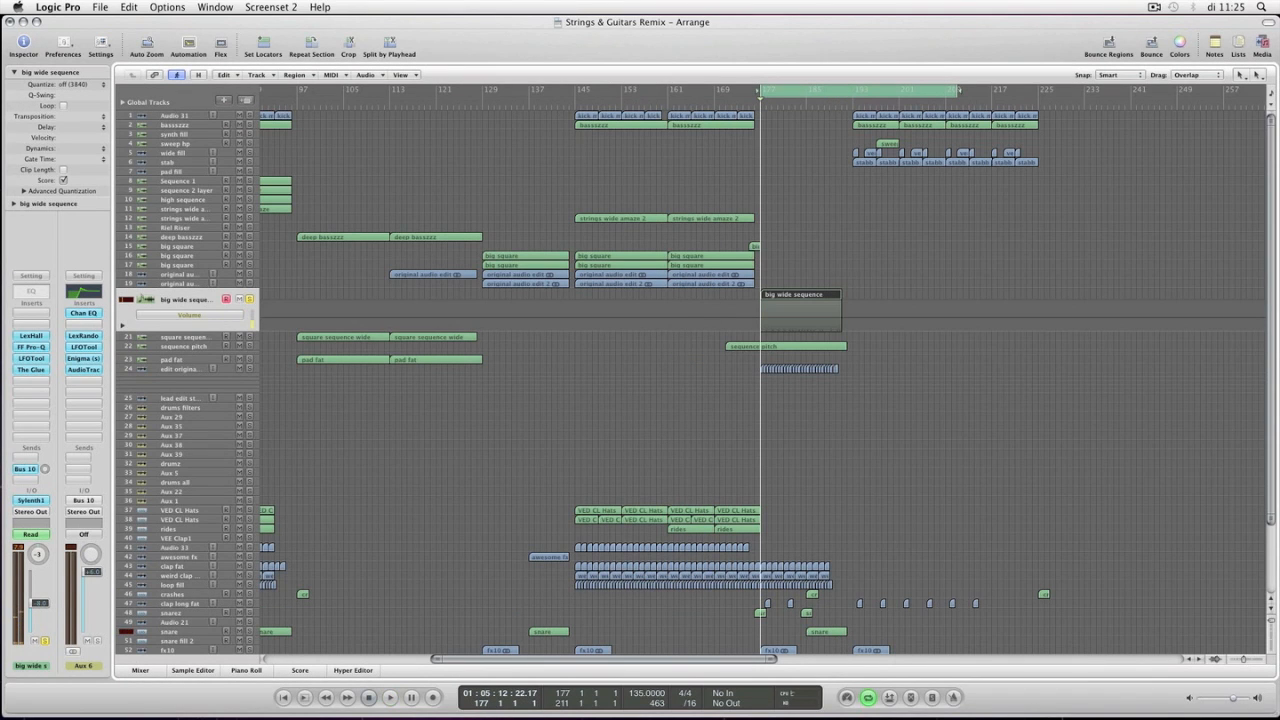
- Play all tracks unsoloed from bar 177 and survey the sequence, percussion and fx regions around the big wide sequence
scroll(690, 380, down, 4)
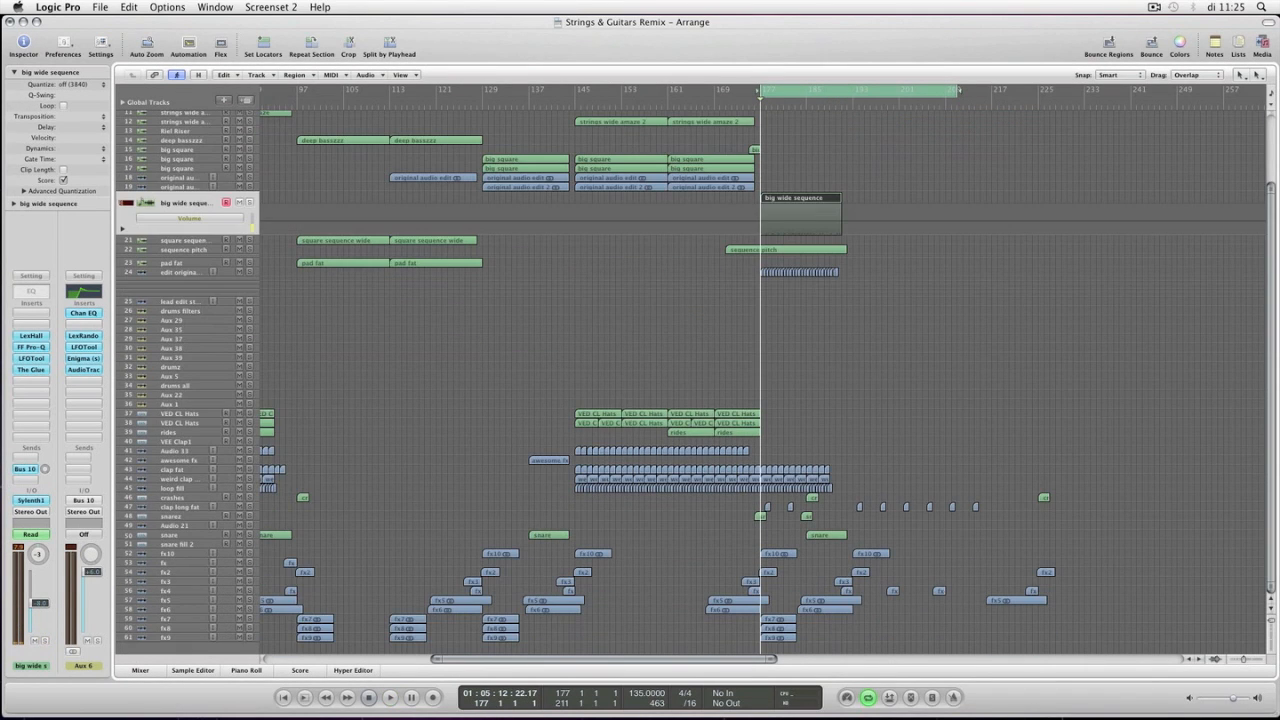
key(space)
scroll(690, 380, up, 4)
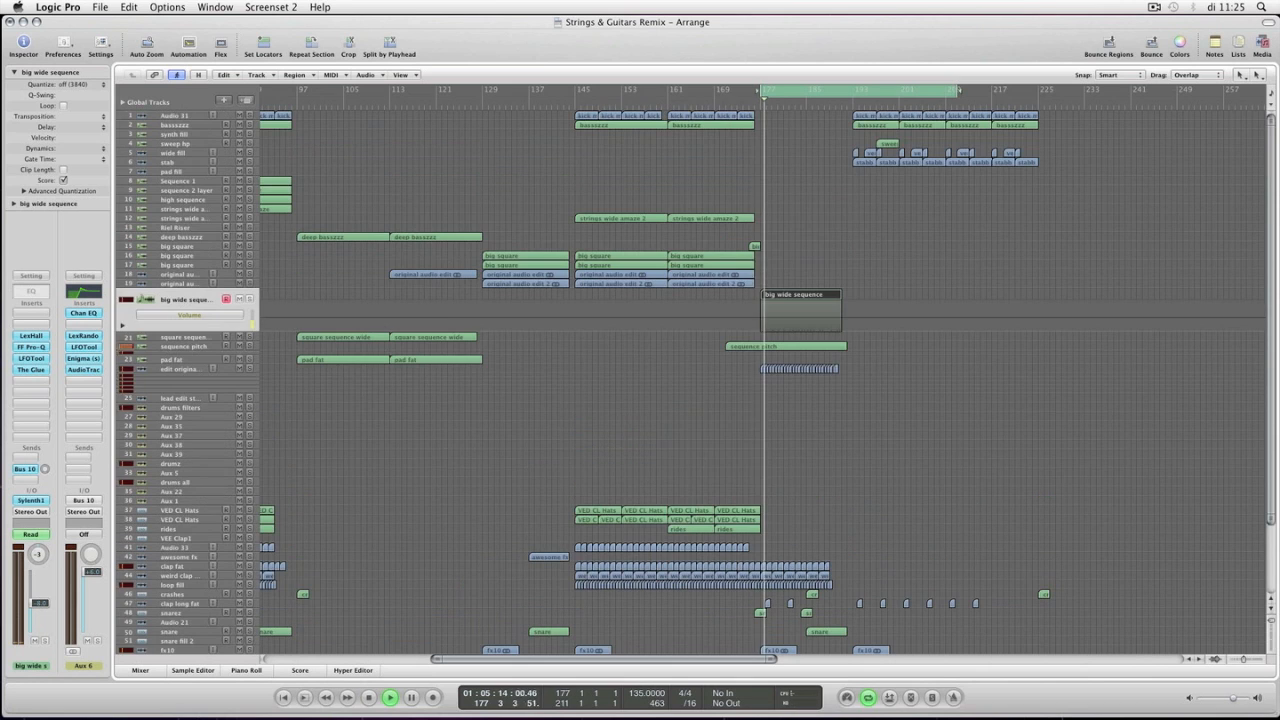
key(super+Right)
key(super+Right)
scroll(690, 380, down, 4)
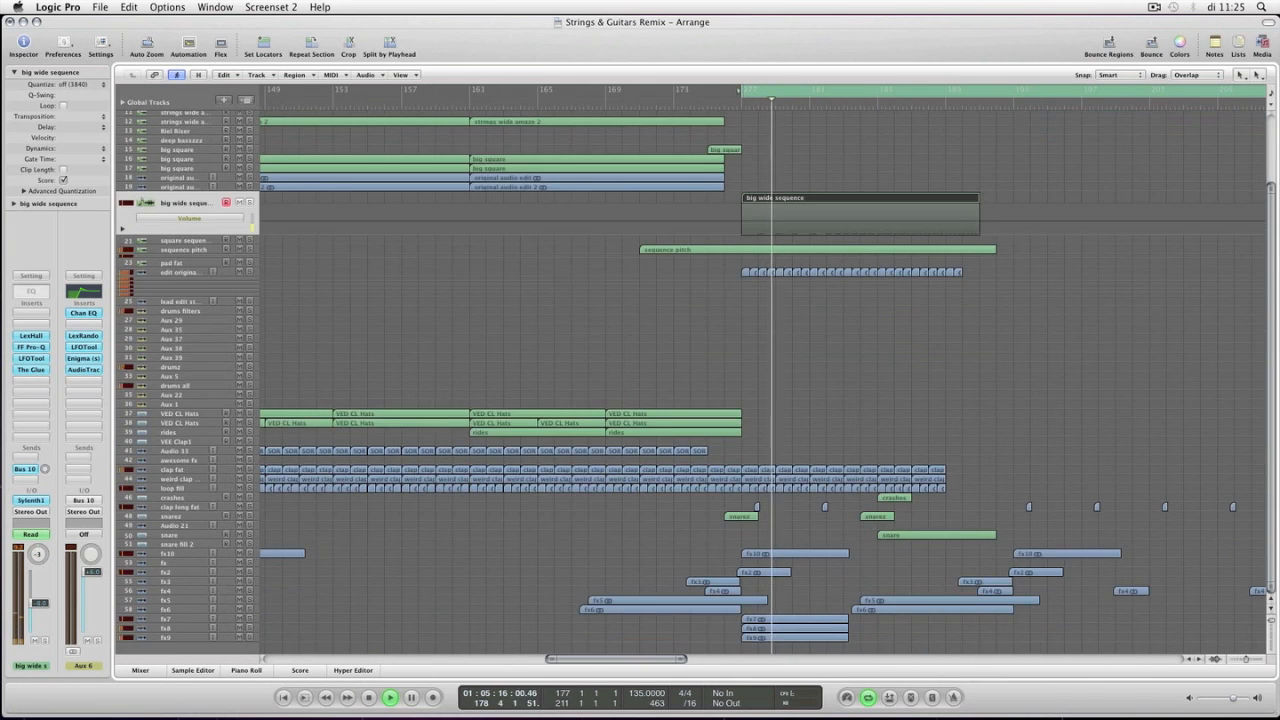
key(super+Left)
key(super+Left)
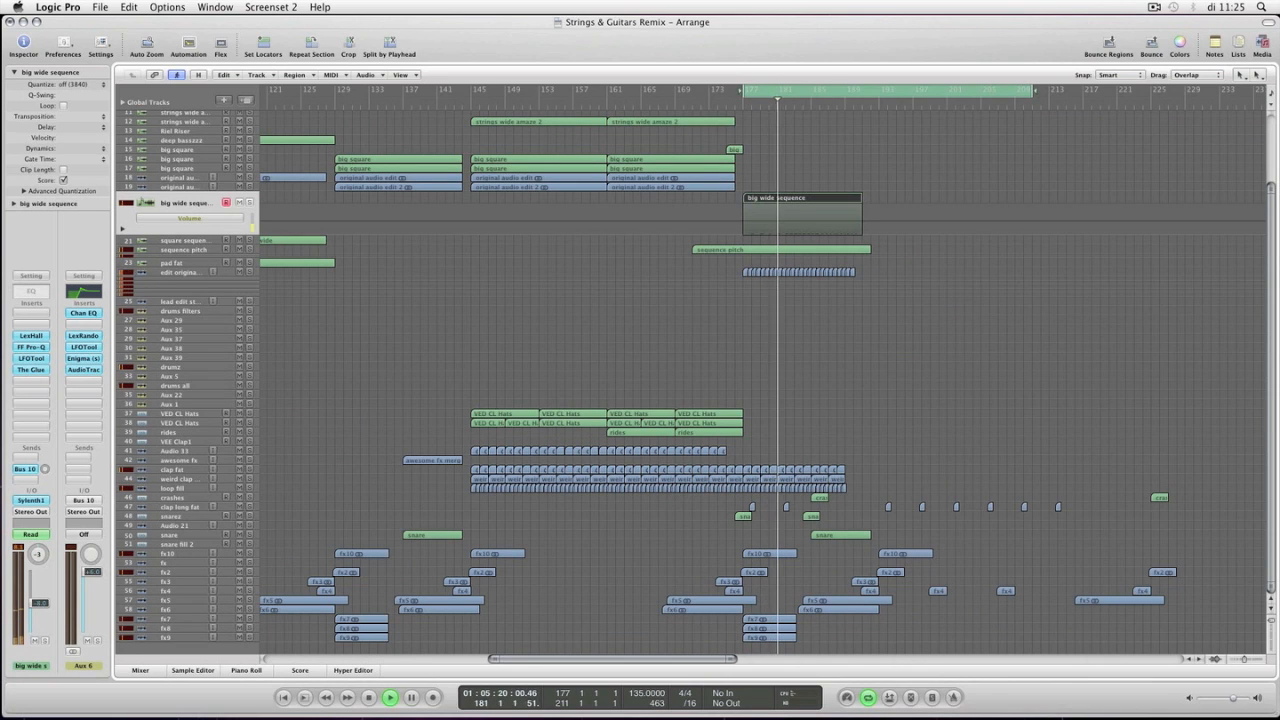
scroll(690, 380, up, 5)
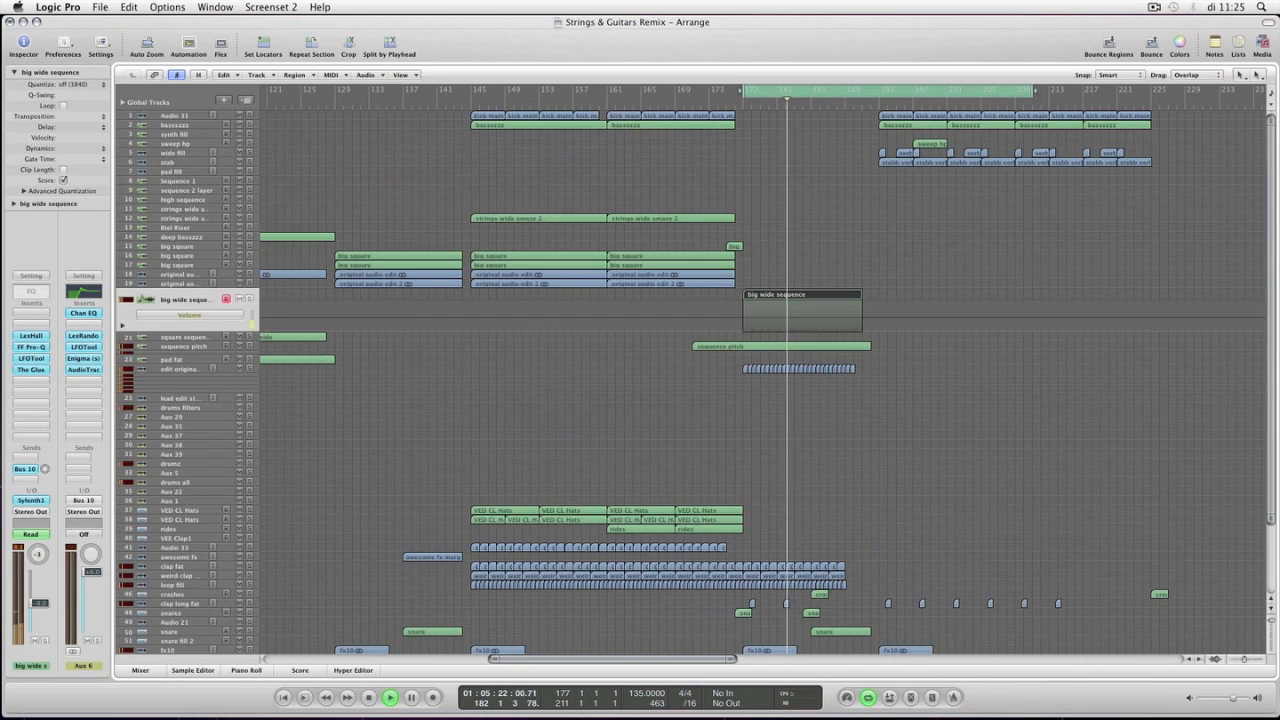
- Hide the track automation and survey the instrument, drum and fx tracks as playback continues past bar 193
key(shift+d)
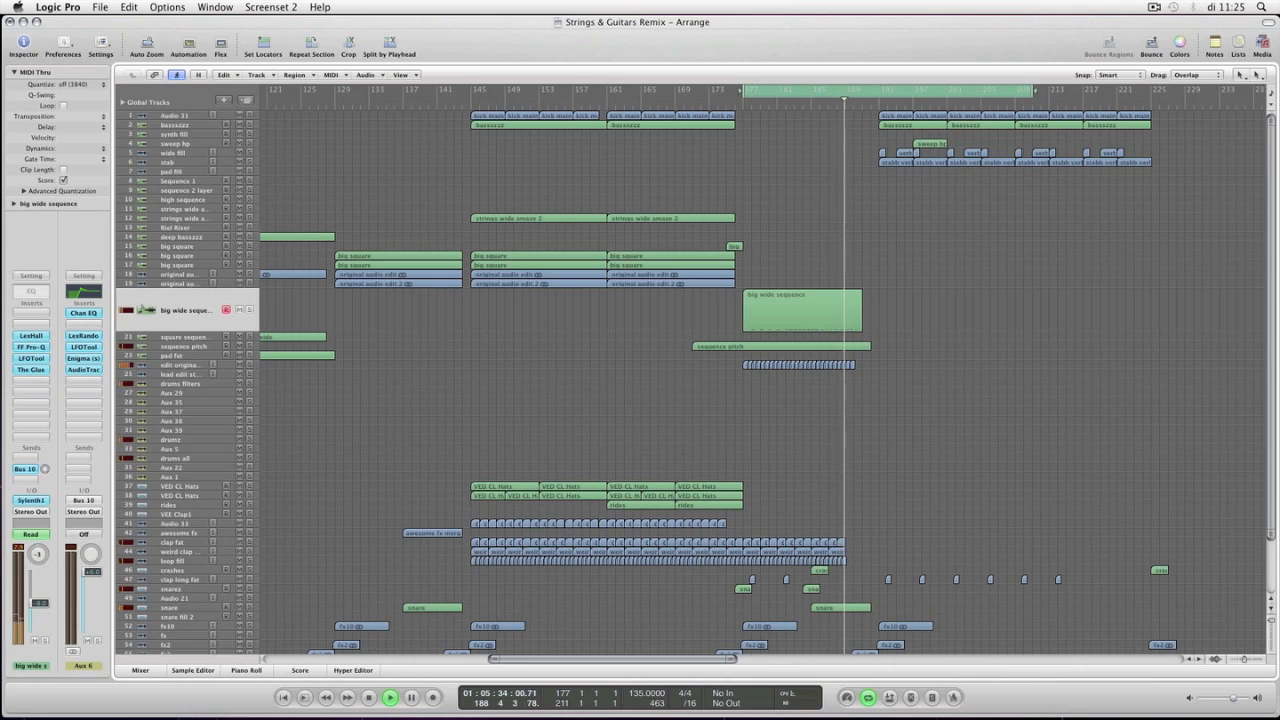
scroll(696, 382, down, 3)
scroll(688, 380, up, 3)
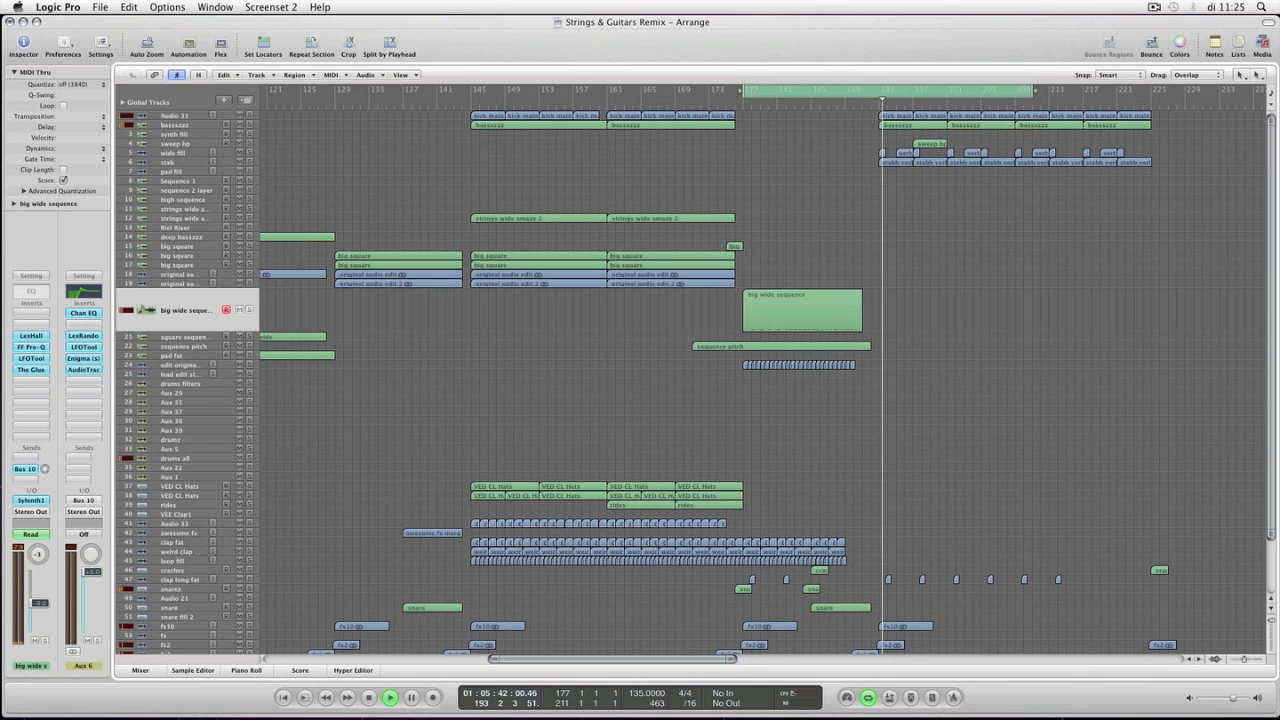
key(ctrl+Left)
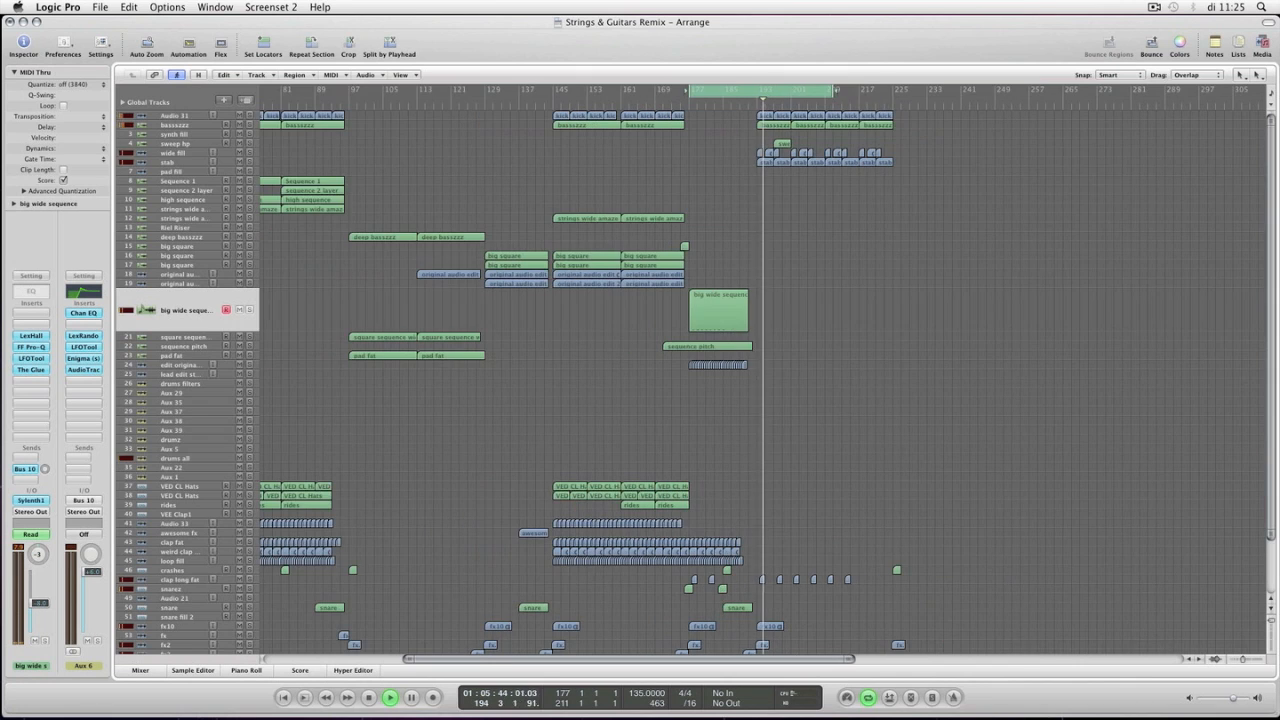
scroll(696, 382, down, 3)
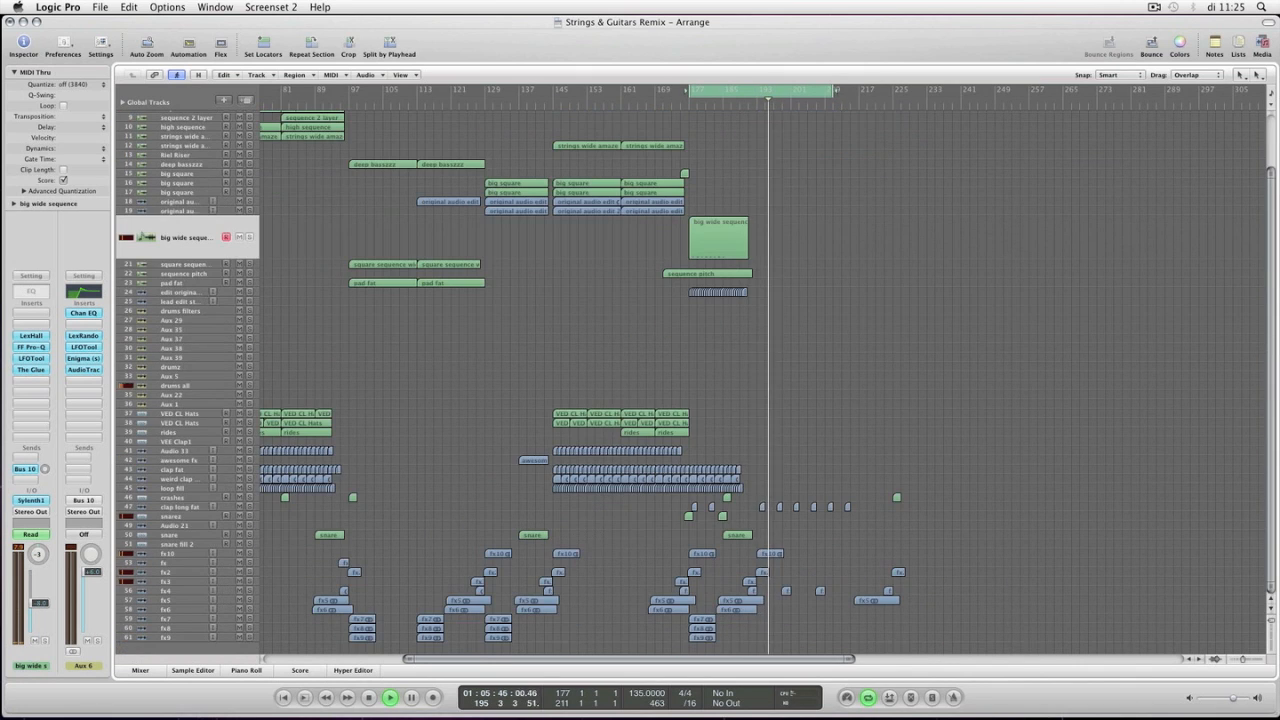
scroll(696, 382, up, 3)
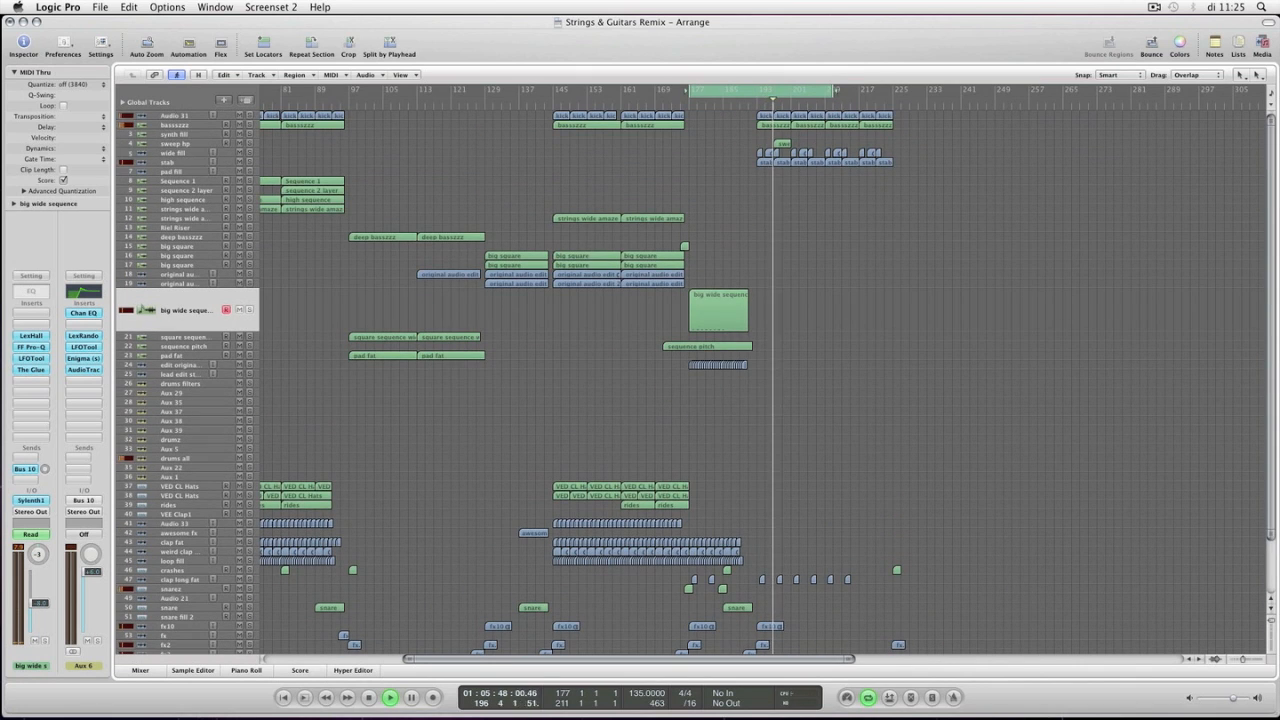
- Stop playback, set the cycle range over the whole arrangement from bar 1 to 227, and return the playhead to the start
drag(835, 90, 895, 90)
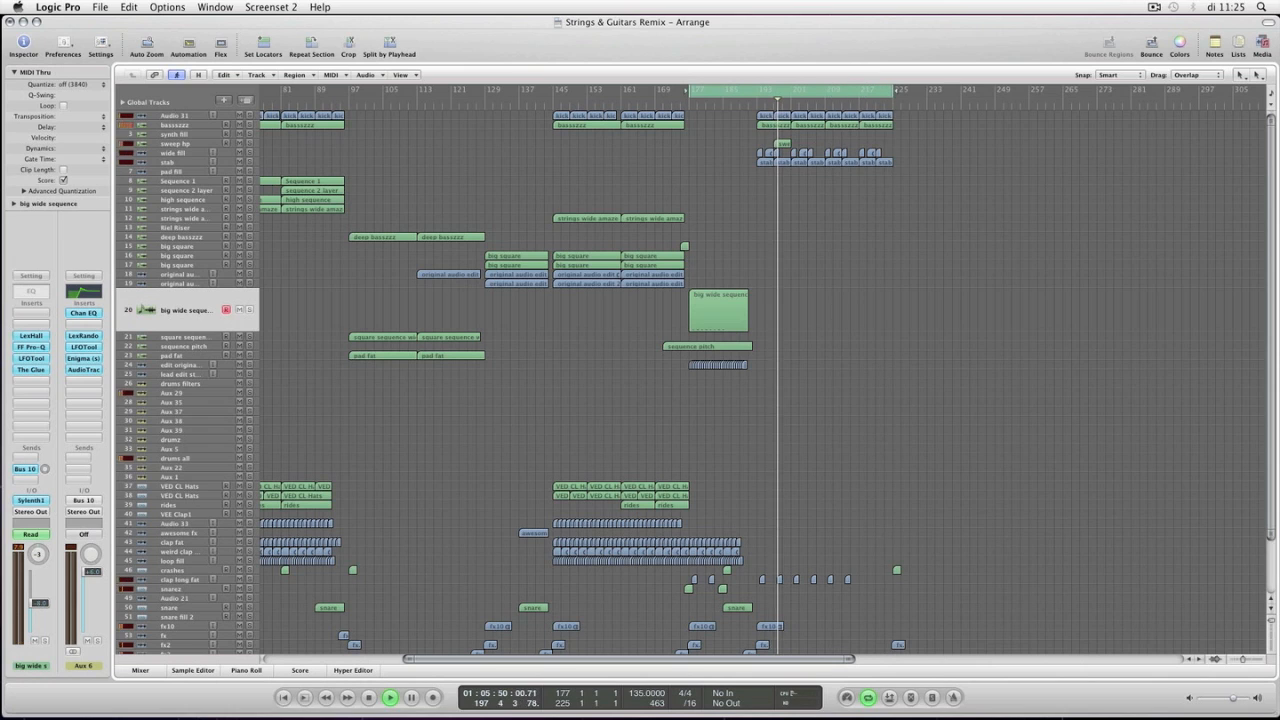
key(space)
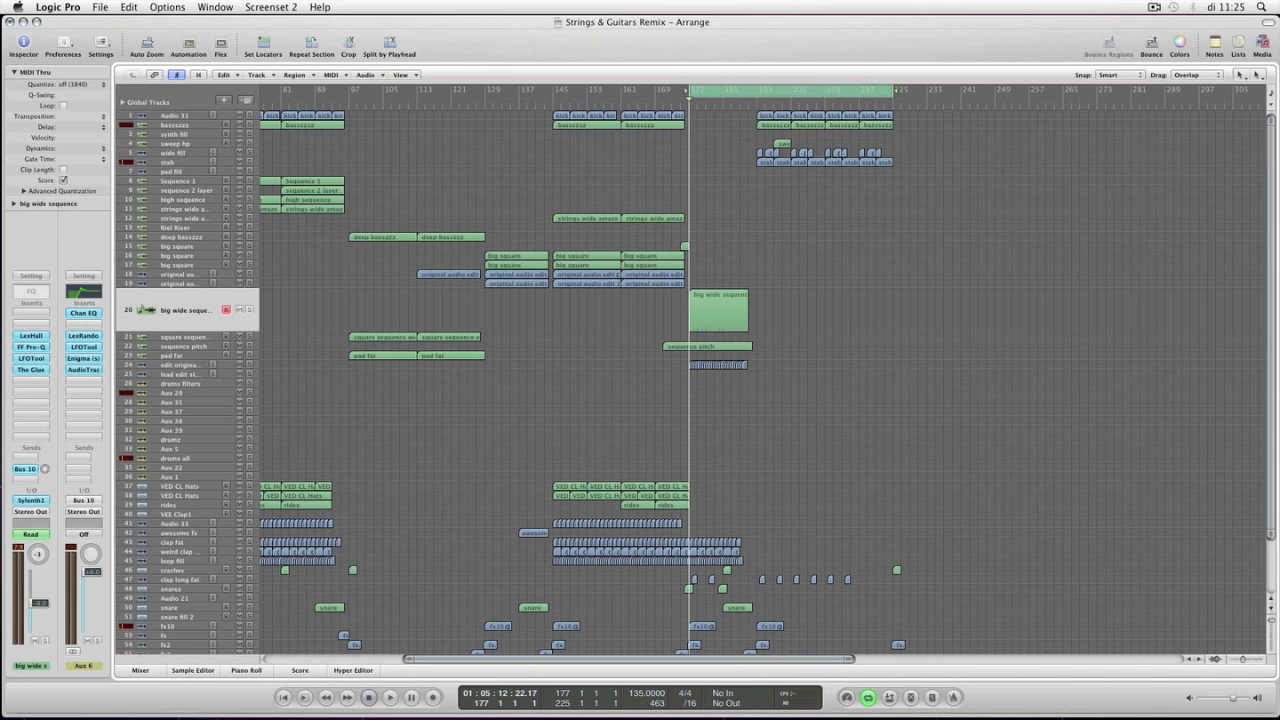
key(super+Left)
key(super+Left)
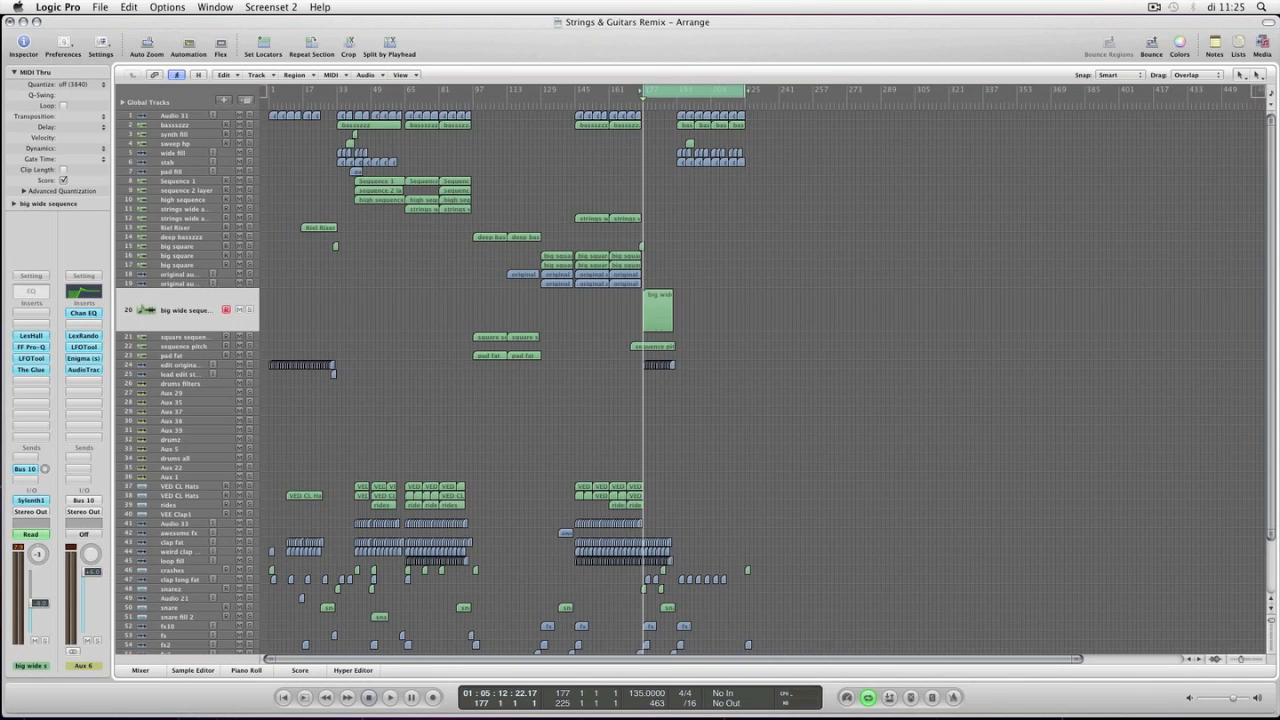
drag(752, 90, 268, 90)
key(Return)
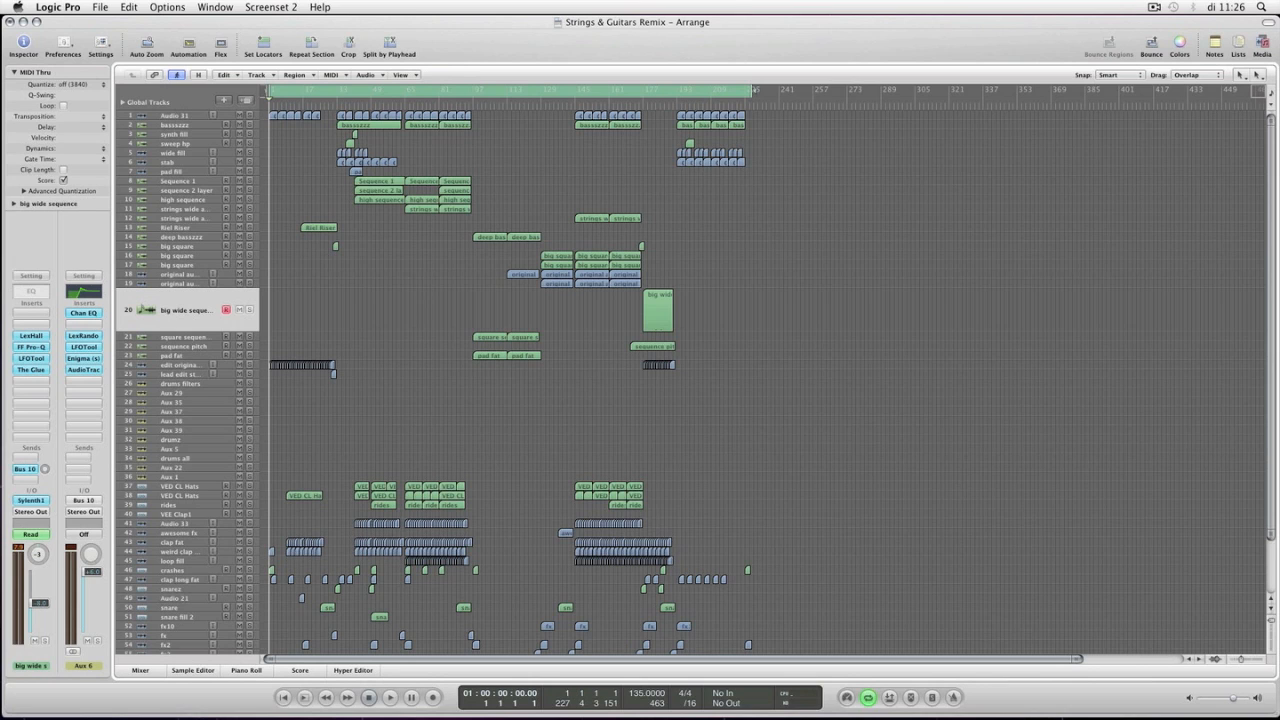
- Hide the Inspector and reduce the track heights so that all the project's tracks fit in view
key(i)
key(Escape)
key(Escape)
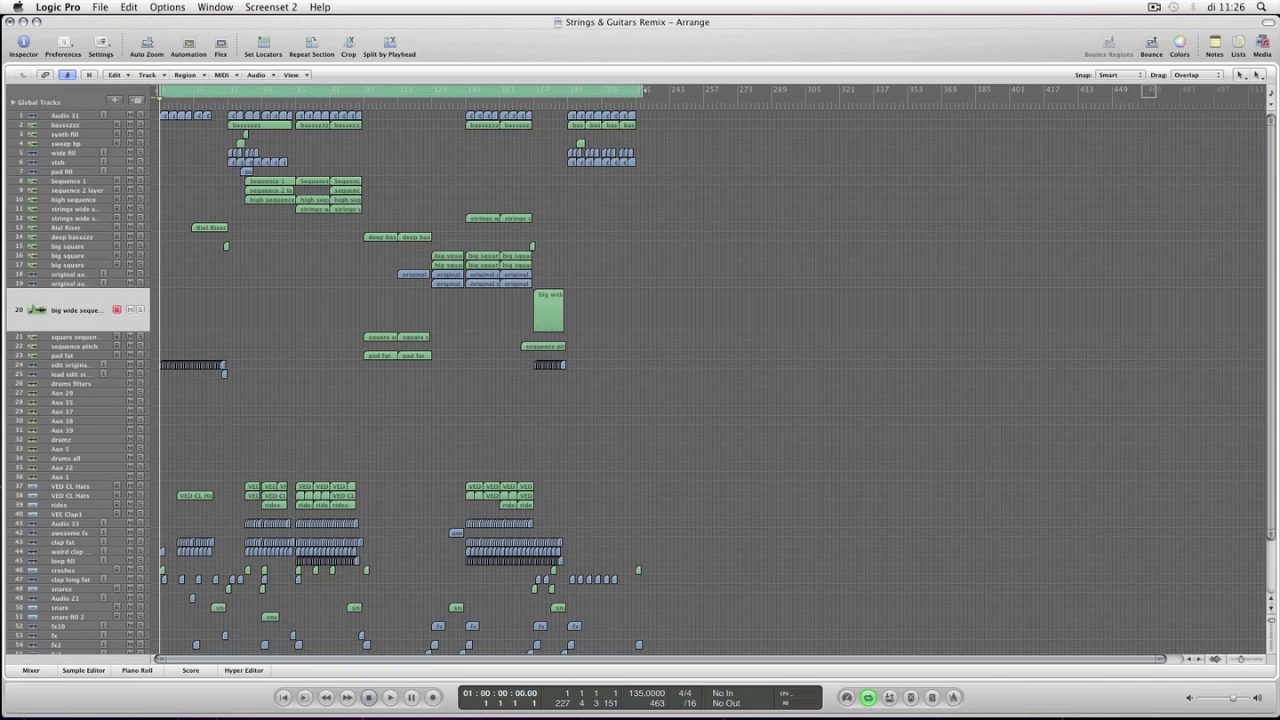
key(super+Up)
drag(808, 618, 200, 120)
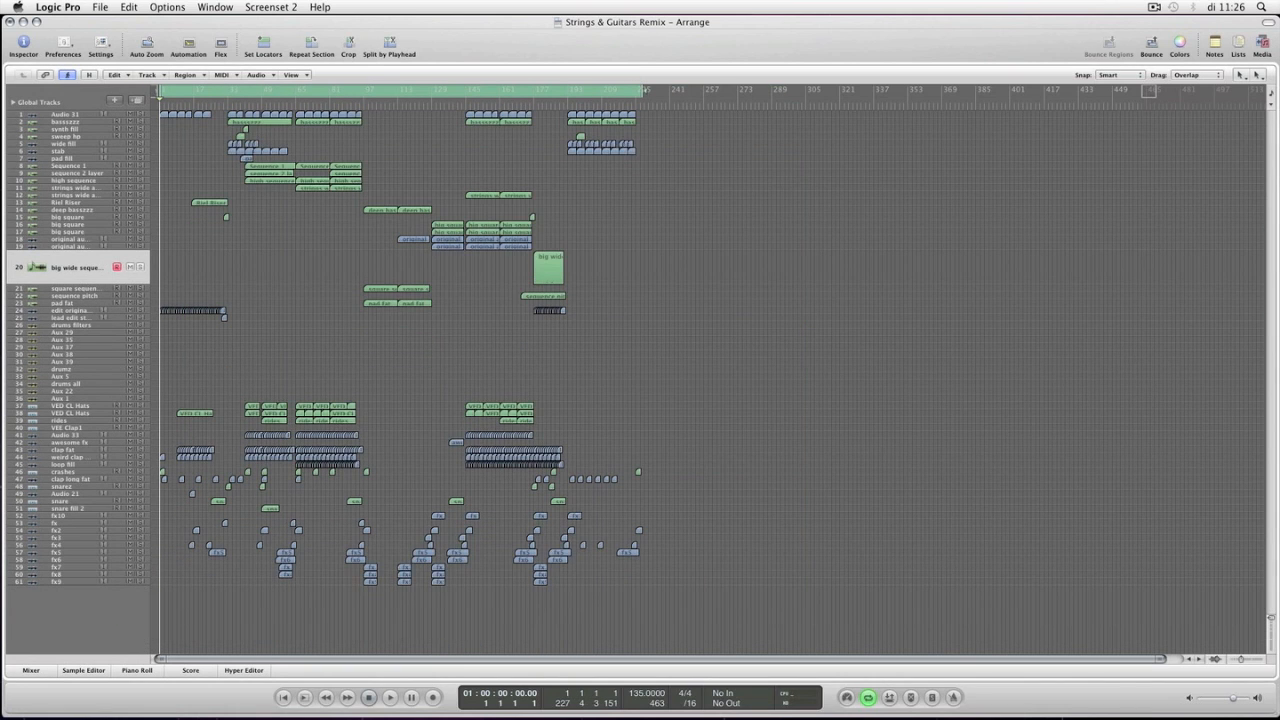